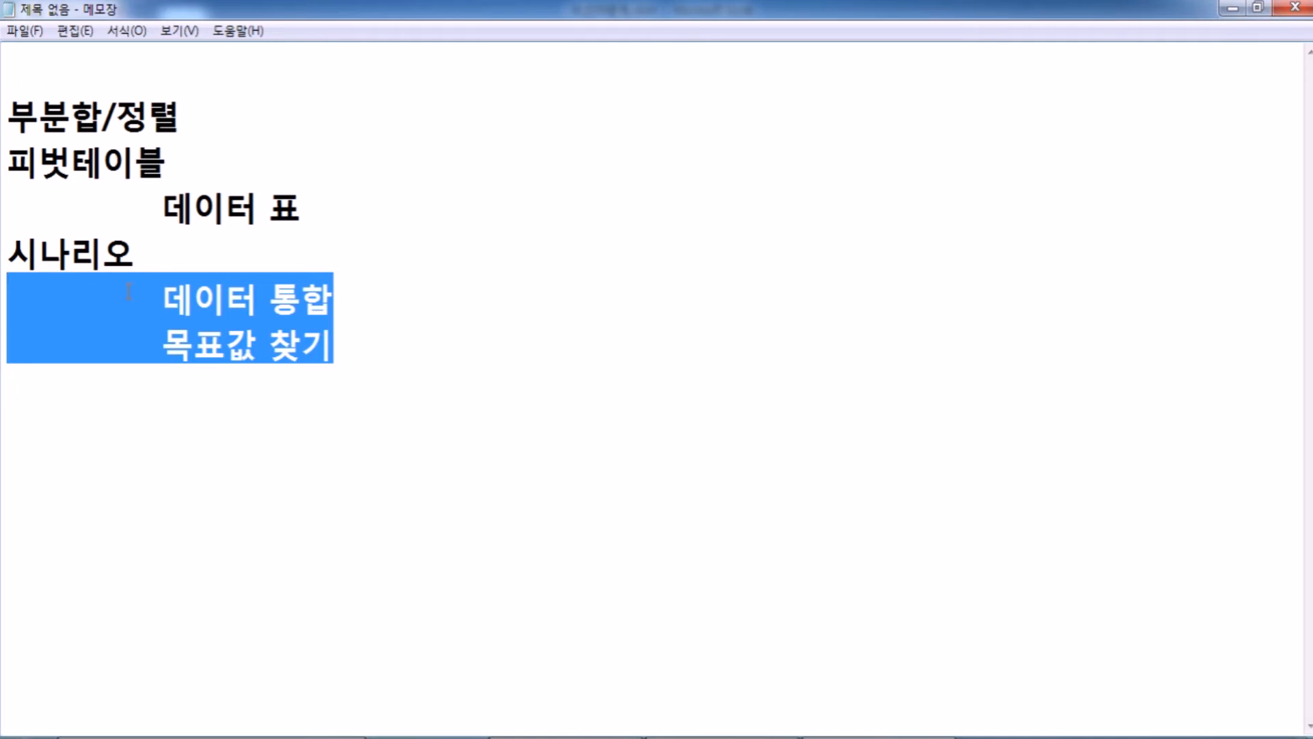
click(170, 162)
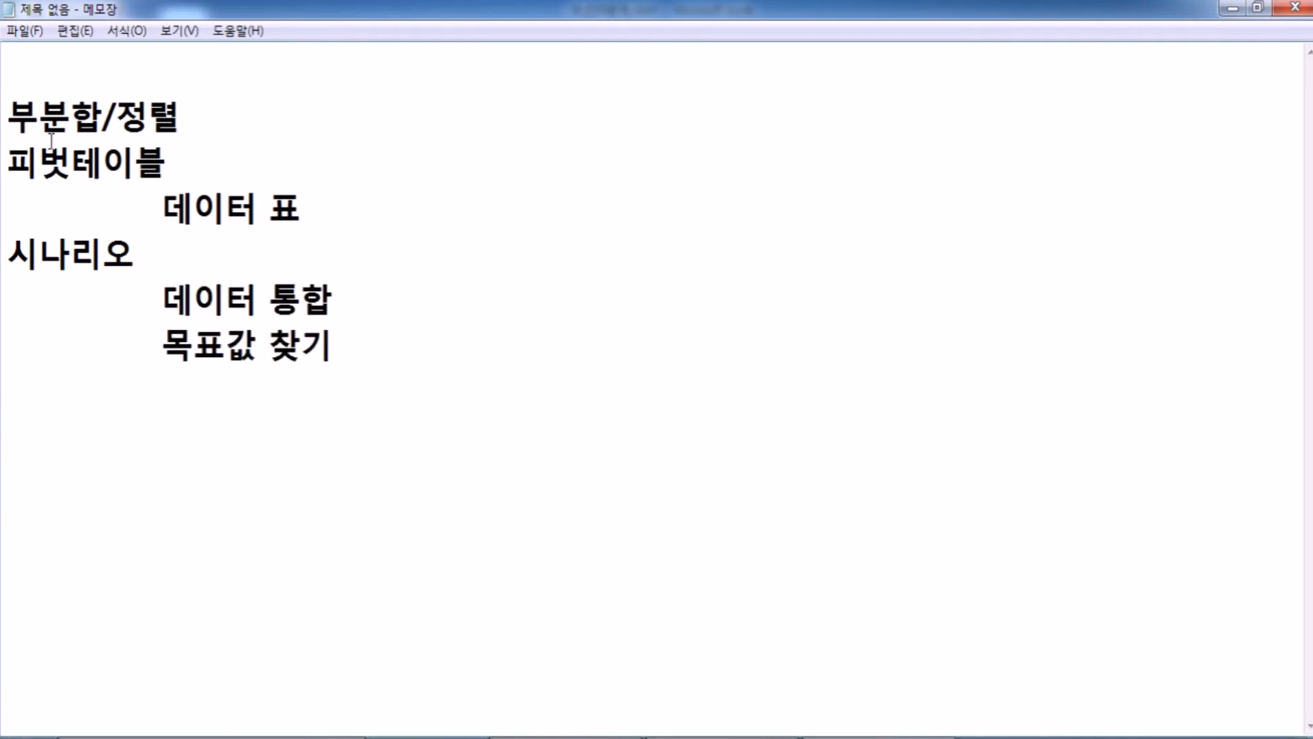
click(131, 285)
click(139, 263)
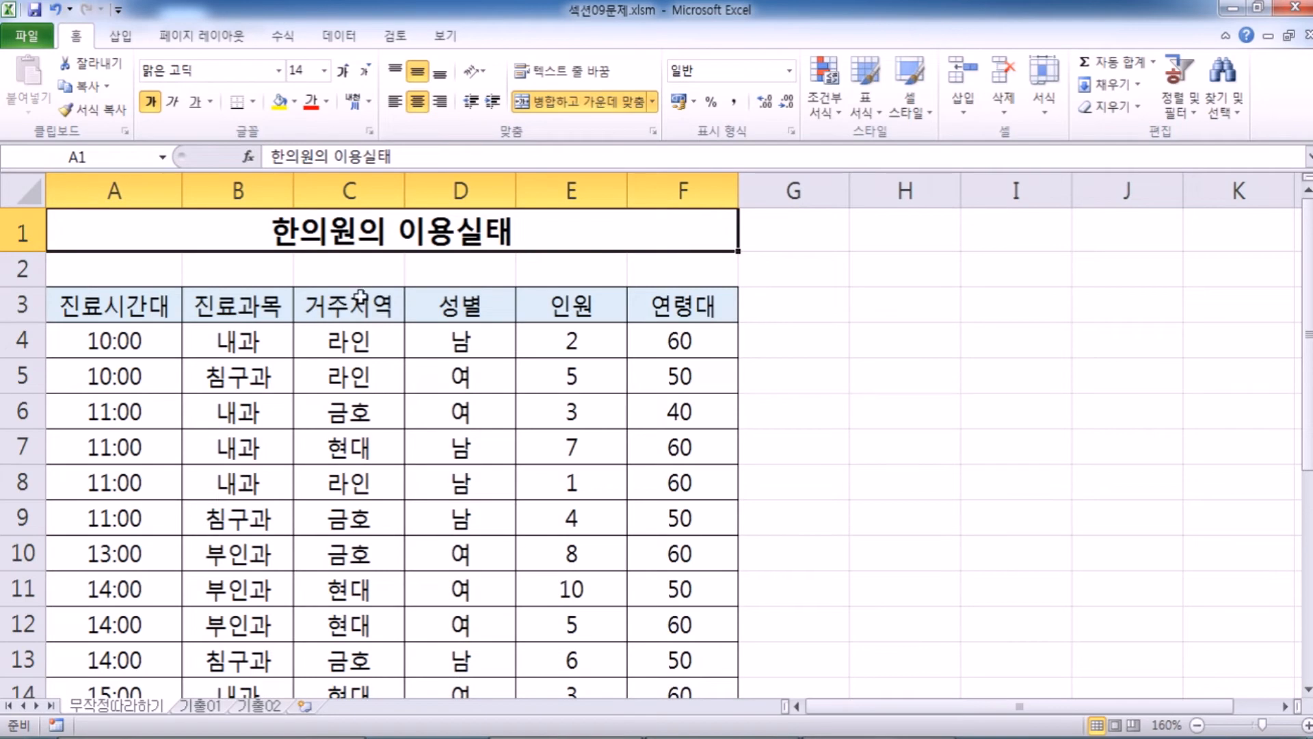
Examine how the clinic table's records group by 진료시간대, highlighting rows 4–5, 6–9, 10 and 11–13.
ctrl+scroll(350, 288, down, 1)
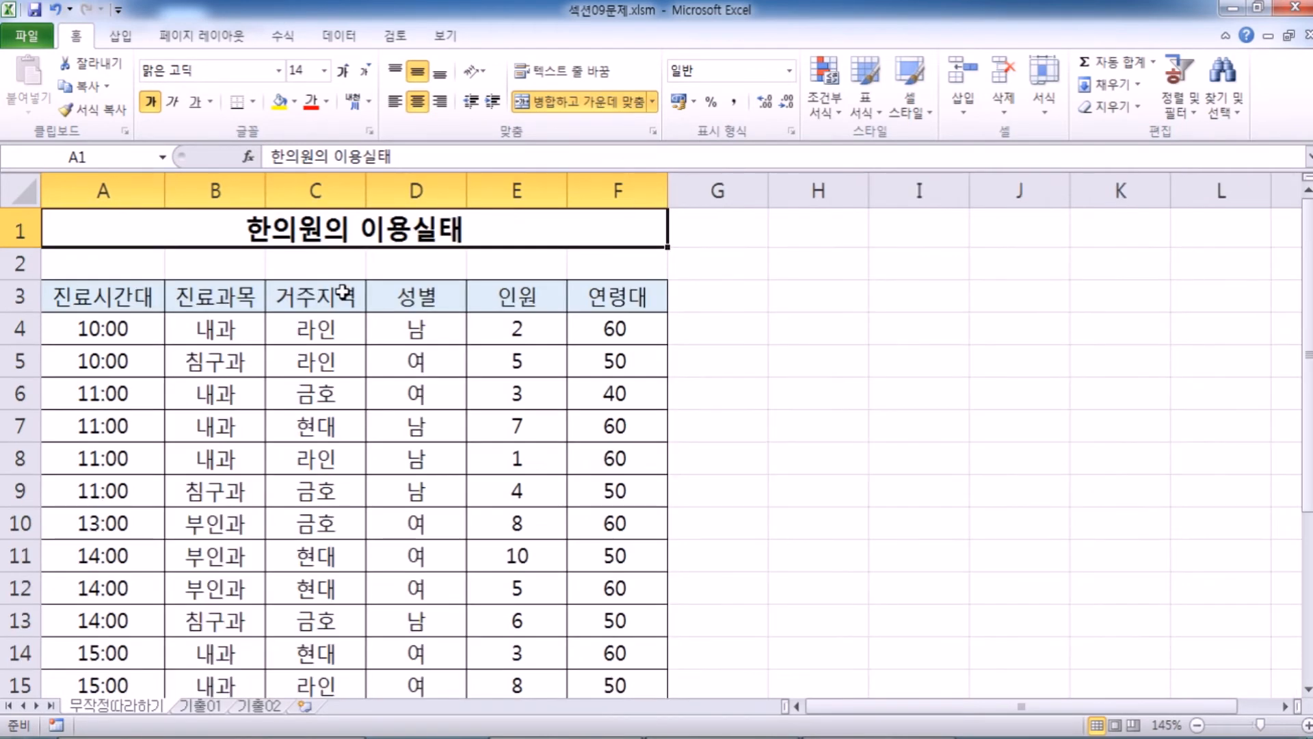
scroll(344, 292, down, 3)
scroll(300, 301, up, 3)
drag(21, 328, 15, 354)
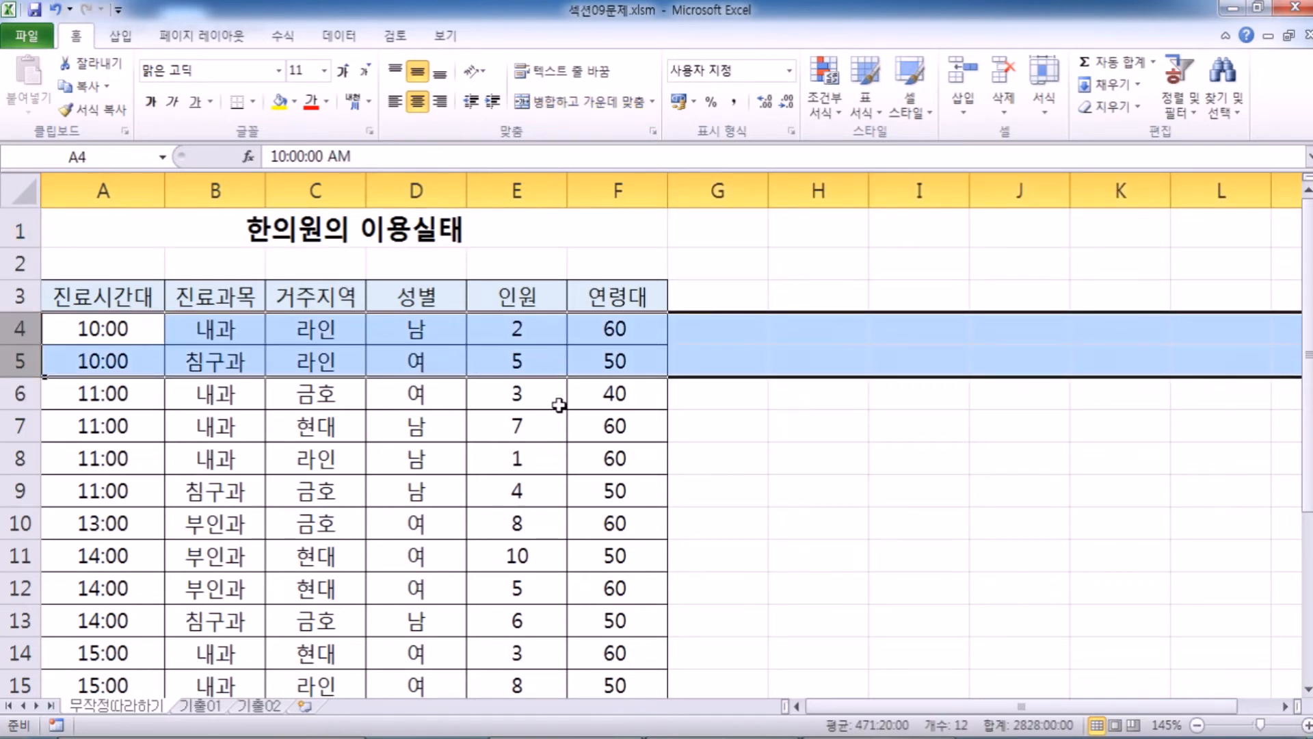
drag(20, 394, 24, 489)
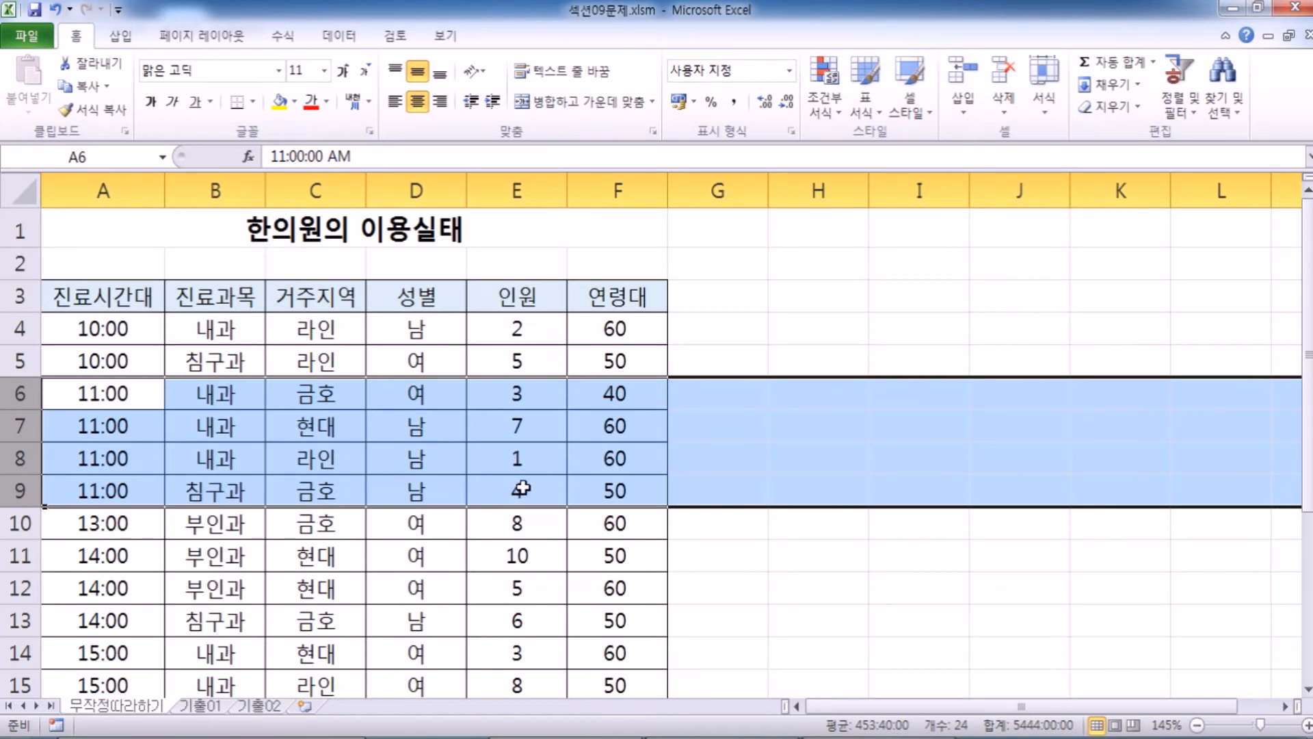
scroll(522, 488, down, 1)
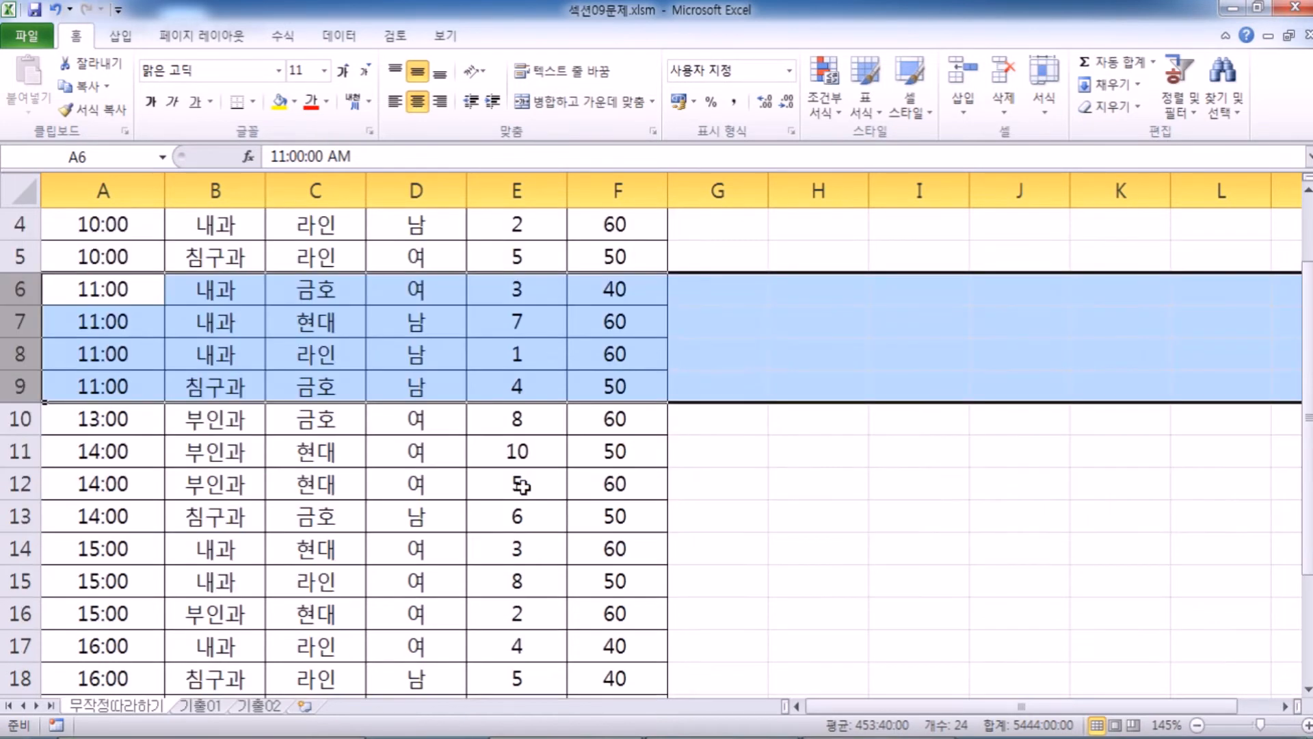
click(17, 421)
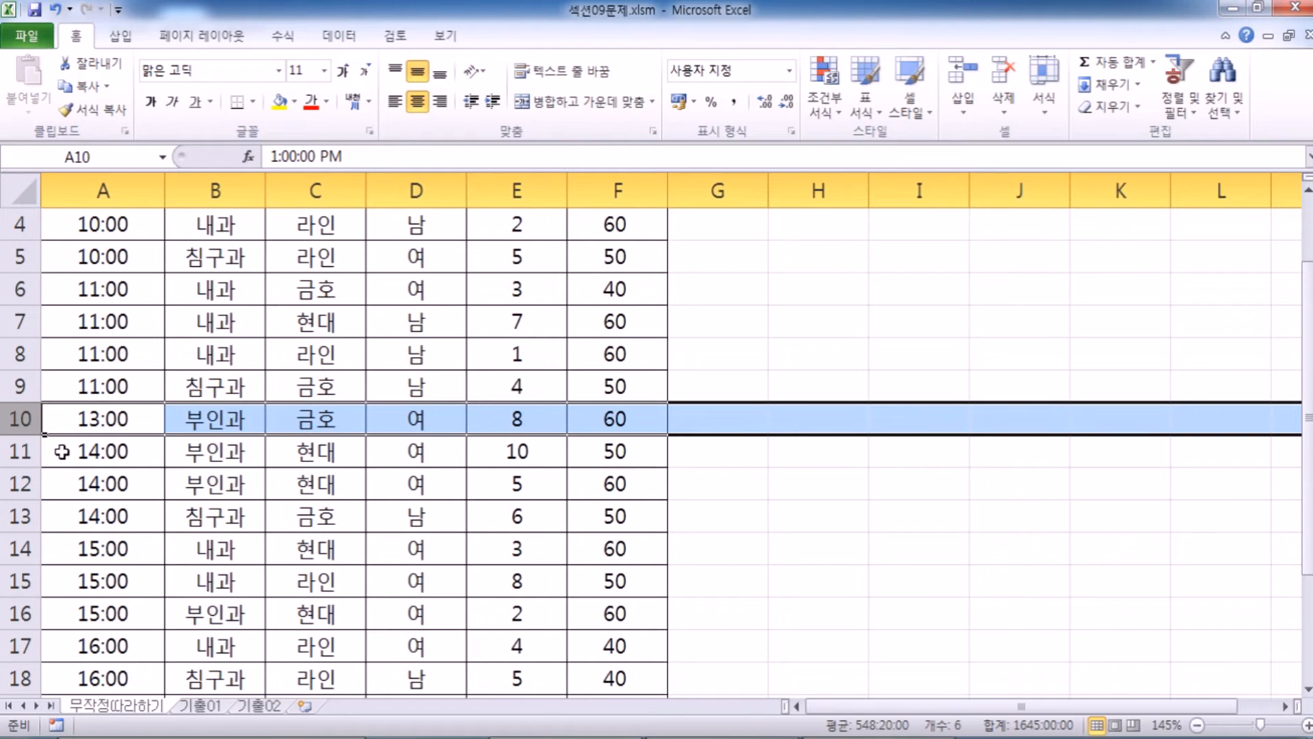
drag(20, 453, 10, 518)
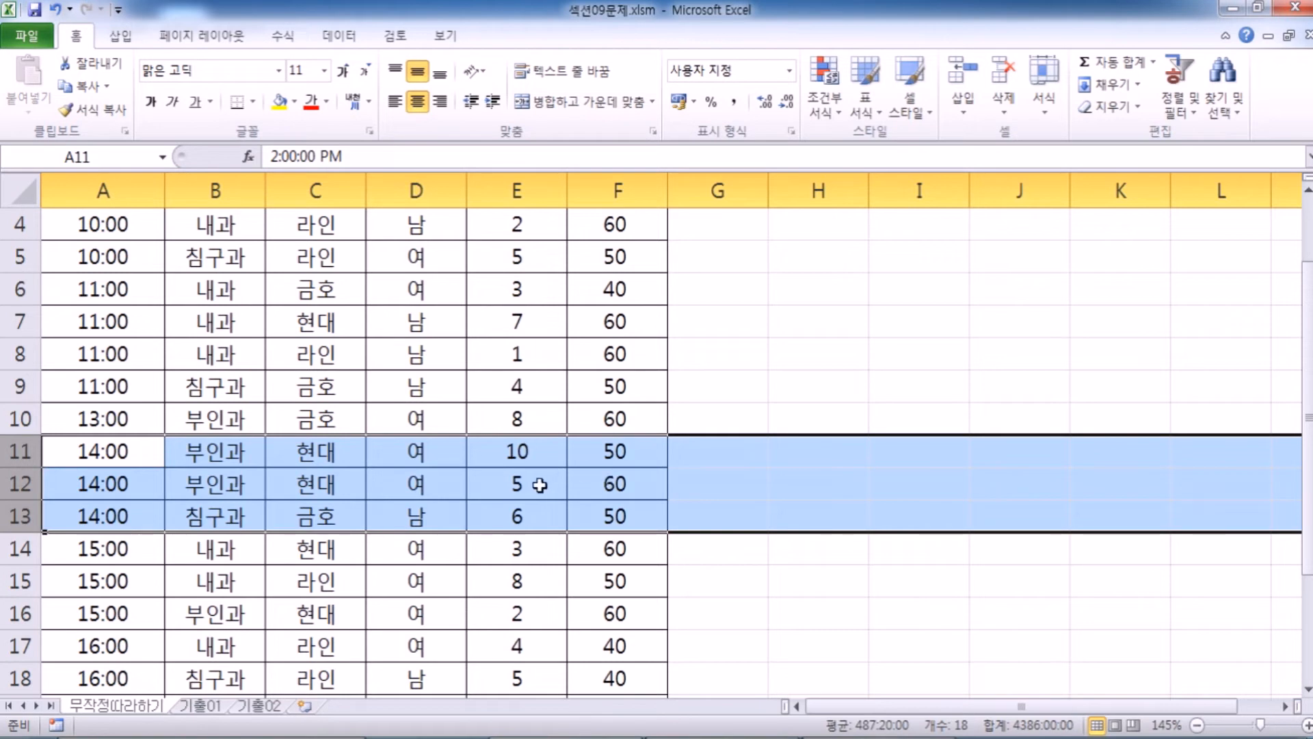
scroll(531, 491, down, 1)
scroll(531, 492, down, 1)
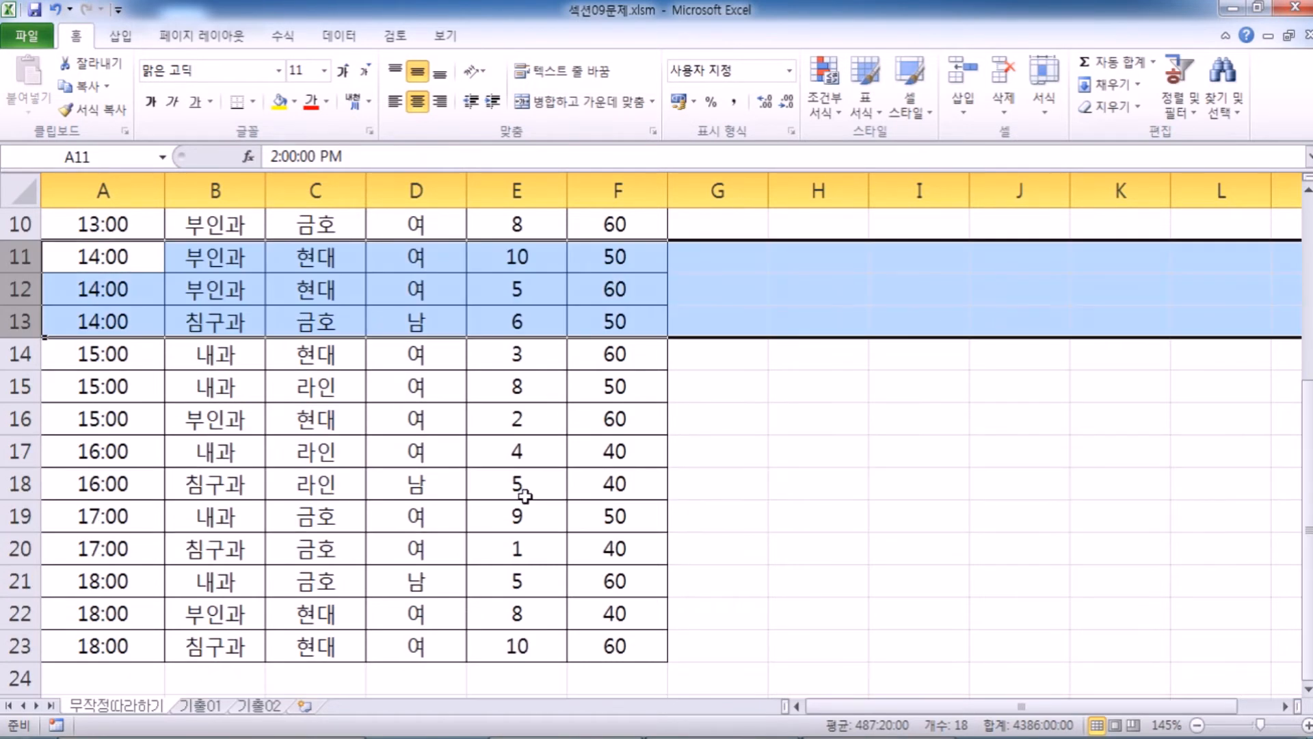
scroll(521, 487, up, 3)
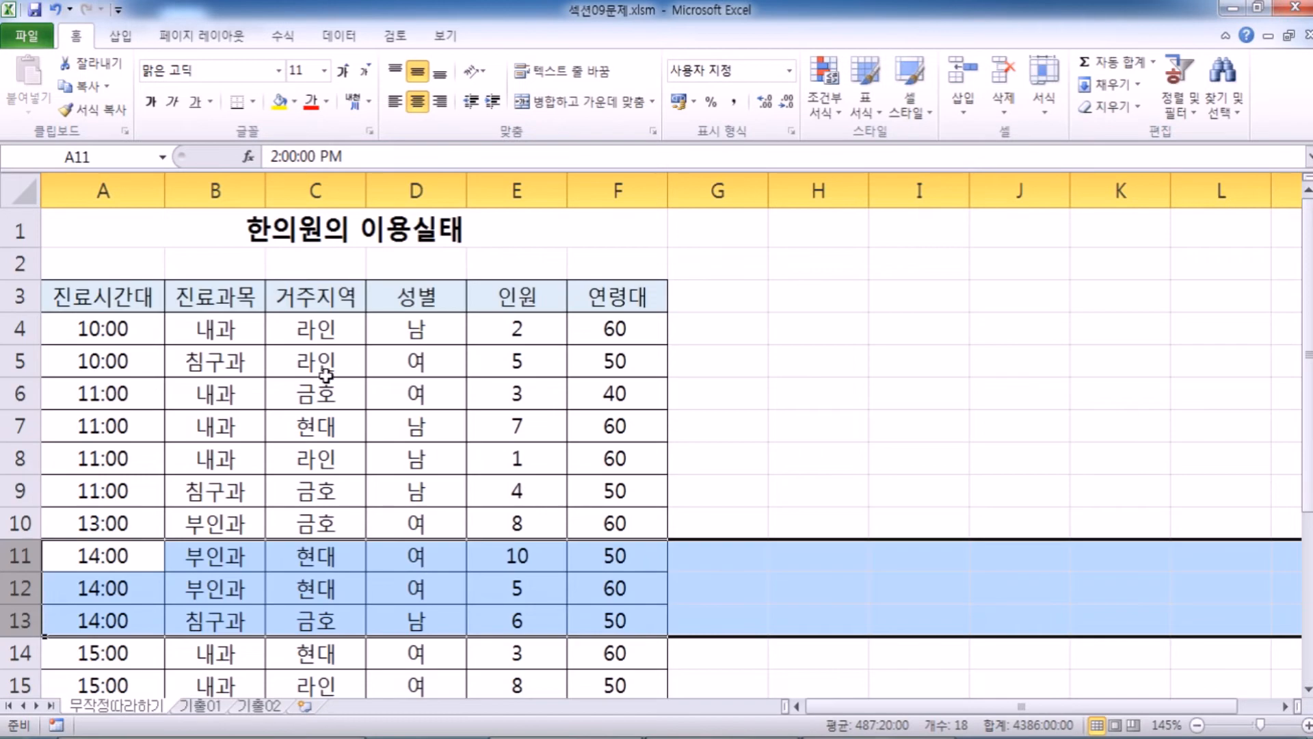
Inspect the 인원 values in E4:E23 and the first entries of the 진료과목, 성별 and 거주지역 columns.
click(213, 328)
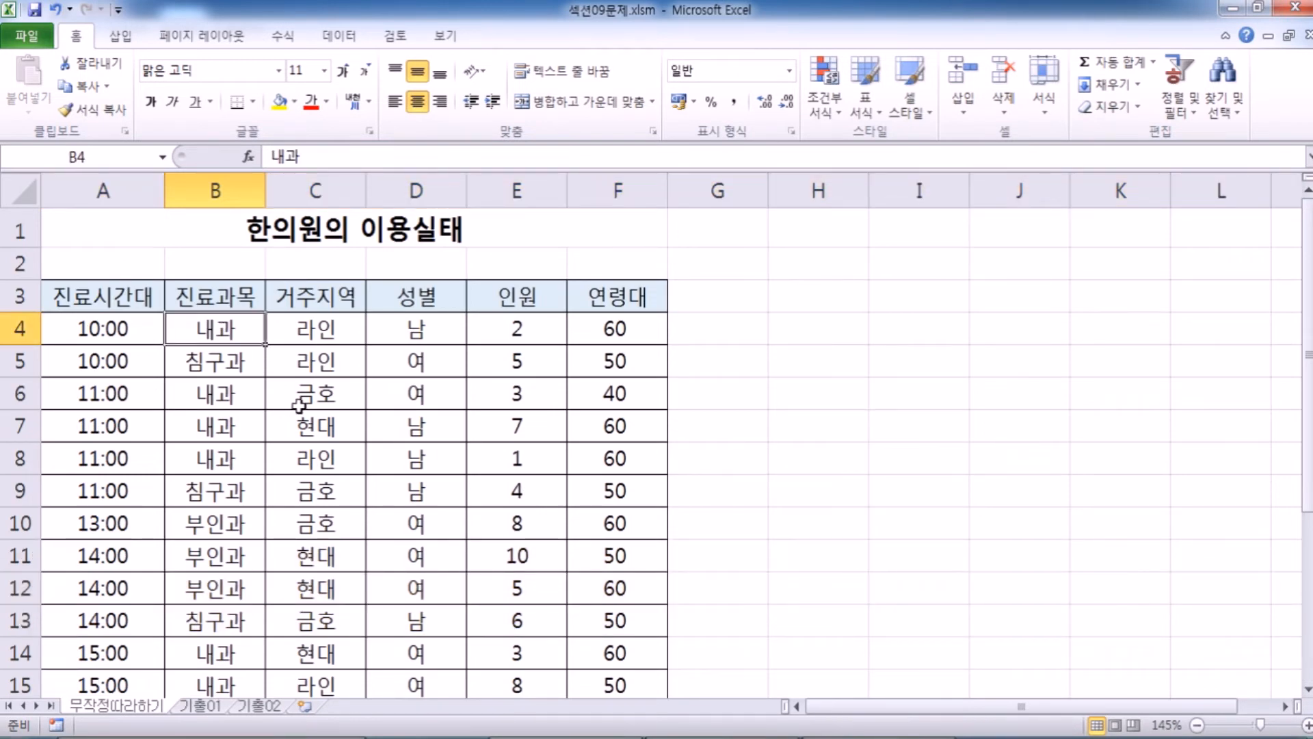
drag(522, 329, 536, 557)
scroll(536, 561, down, 3)
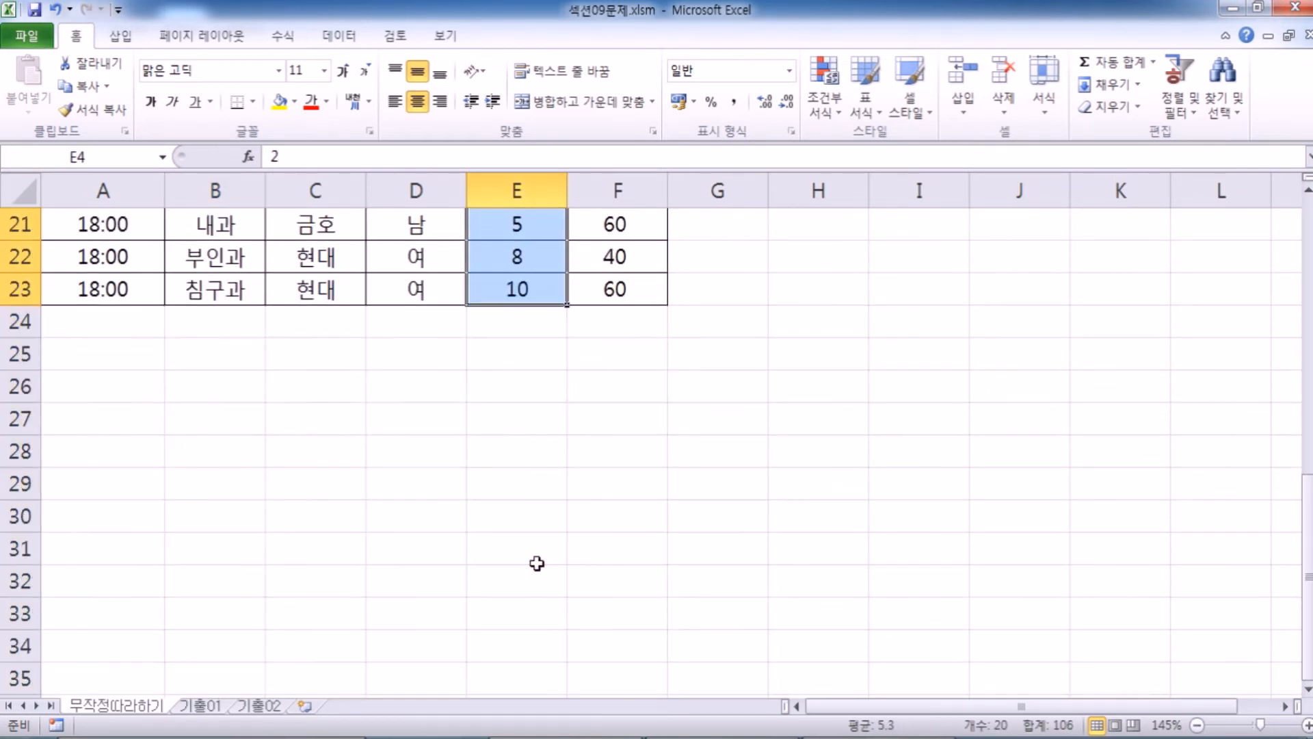
scroll(536, 547, up, 5)
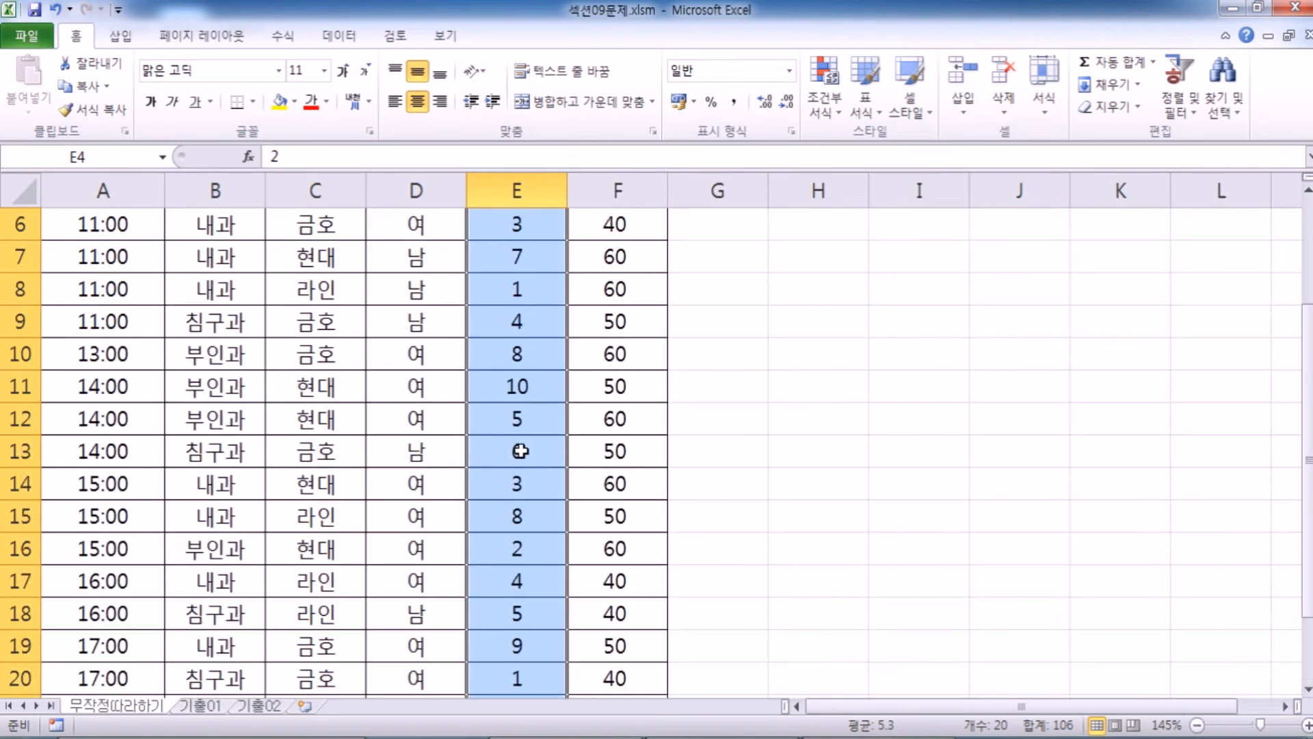
scroll(518, 454, up, 2)
click(434, 317)
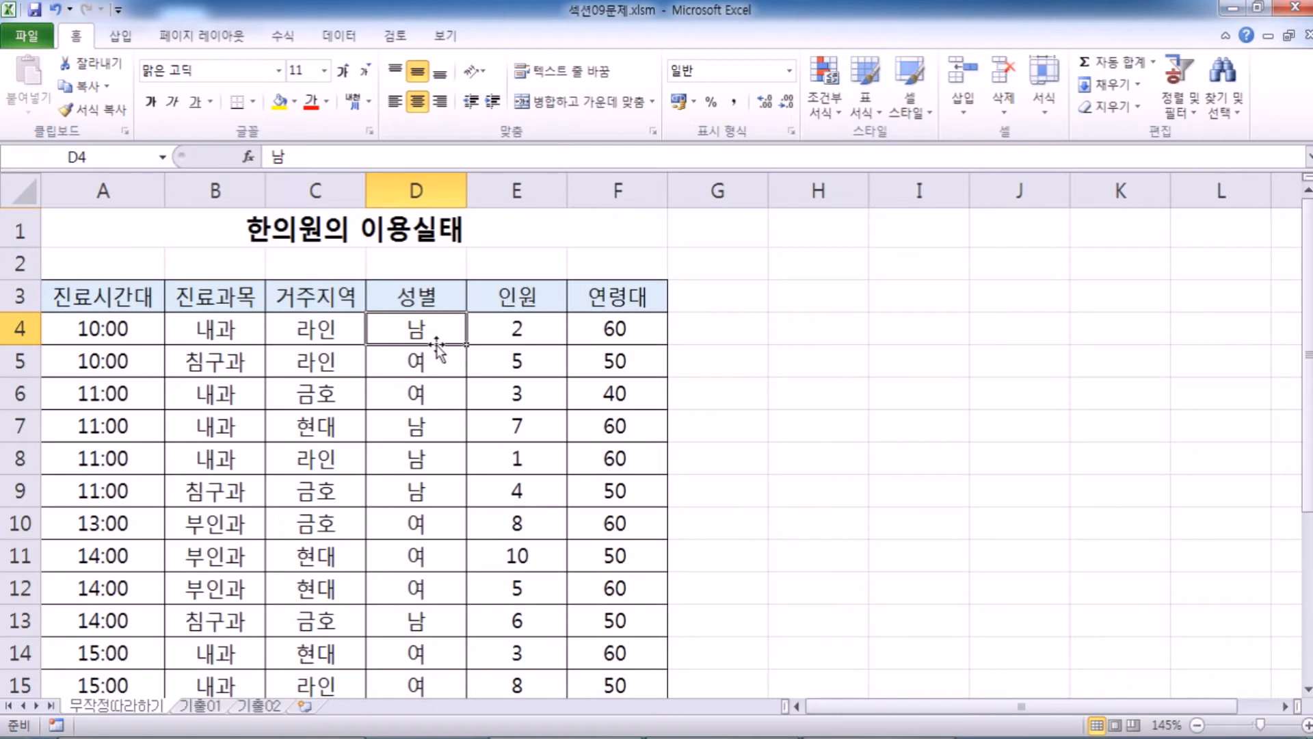
click(303, 331)
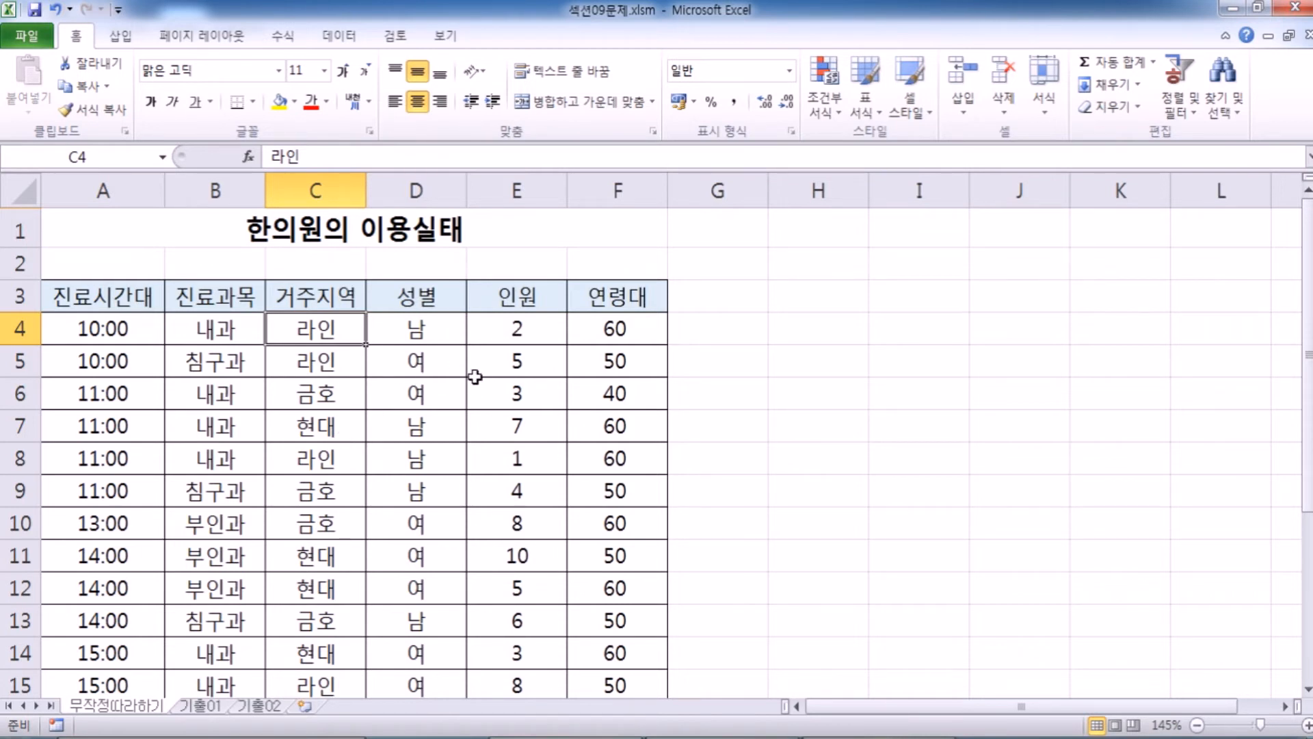
Compare the order of the 진료시간대 and 진료과목 entries down the table to check which column is grouped.
drag(108, 327, 103, 500)
click(198, 331)
scroll(205, 420, down, 3)
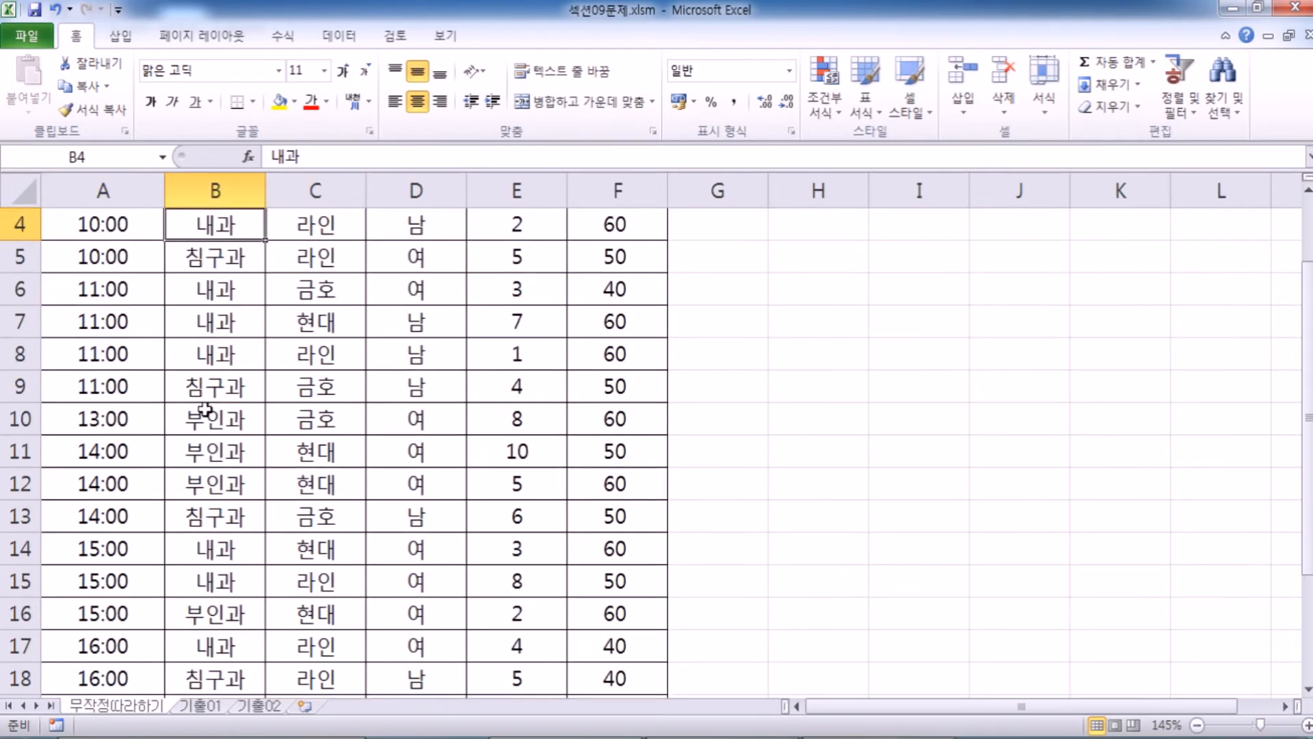
scroll(209, 419, up, 3)
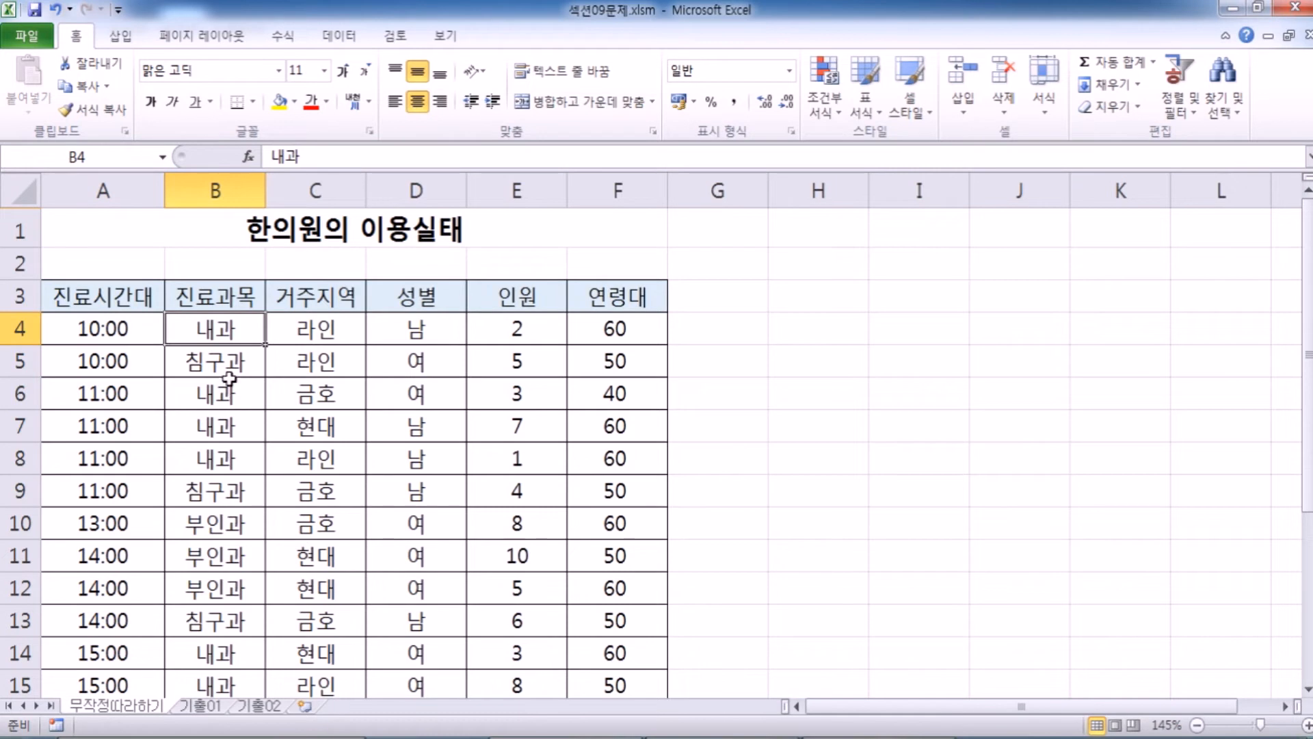
scroll(257, 427, down, 2)
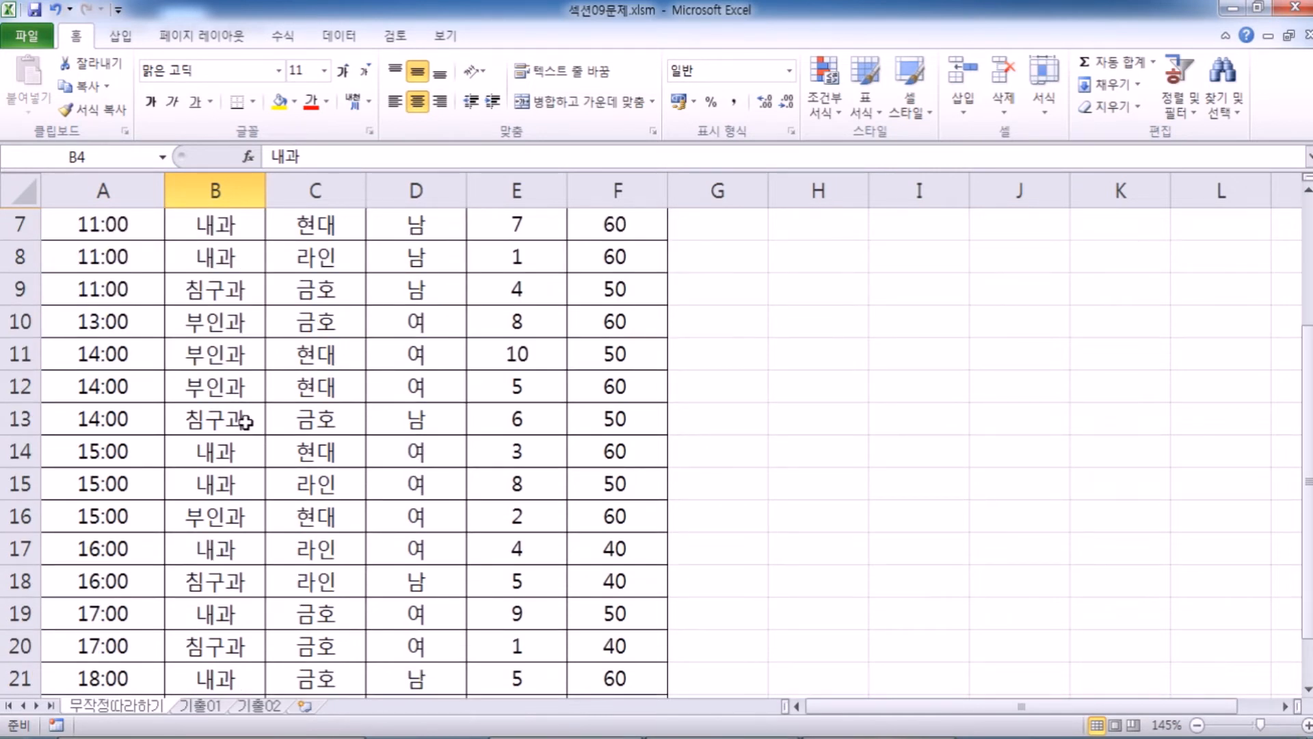
scroll(244, 420, up, 2)
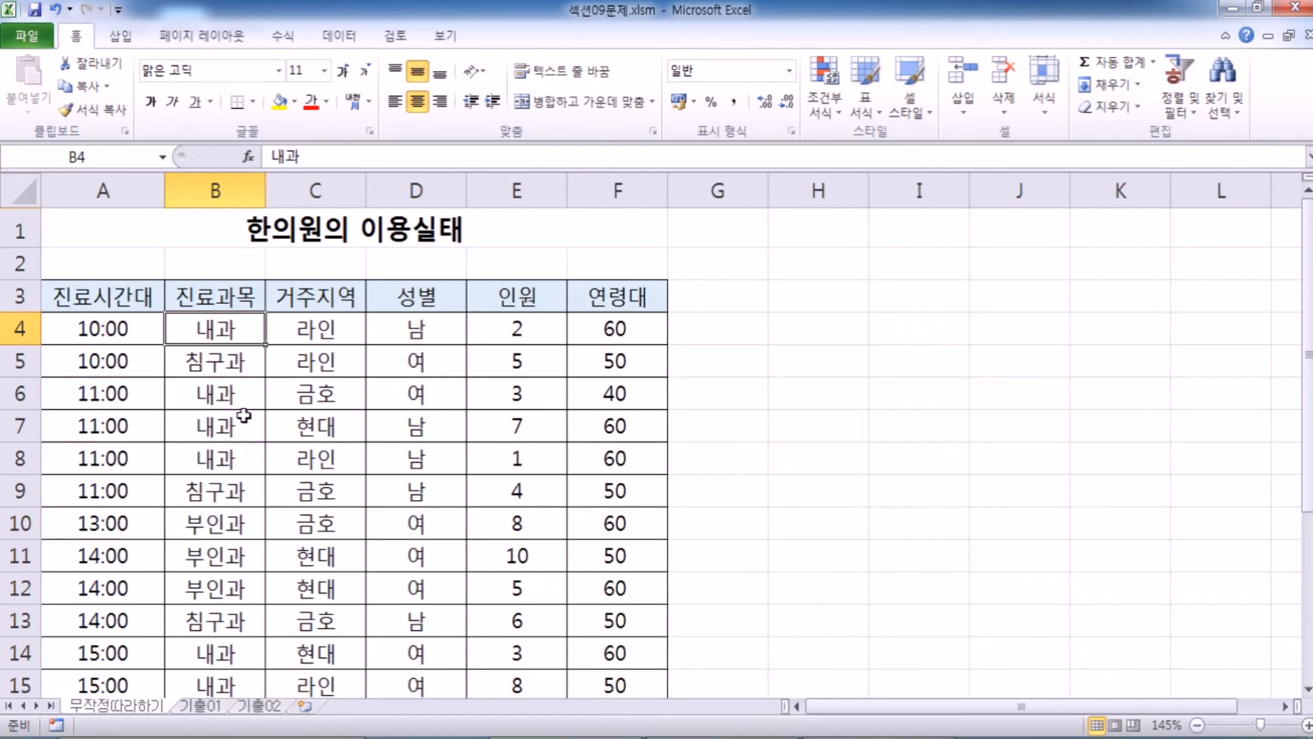
scroll(244, 415, down, 4)
scroll(242, 415, up, 4)
View the Subtotal (부분합) settings for the clinic table without applying them.
click(340, 37)
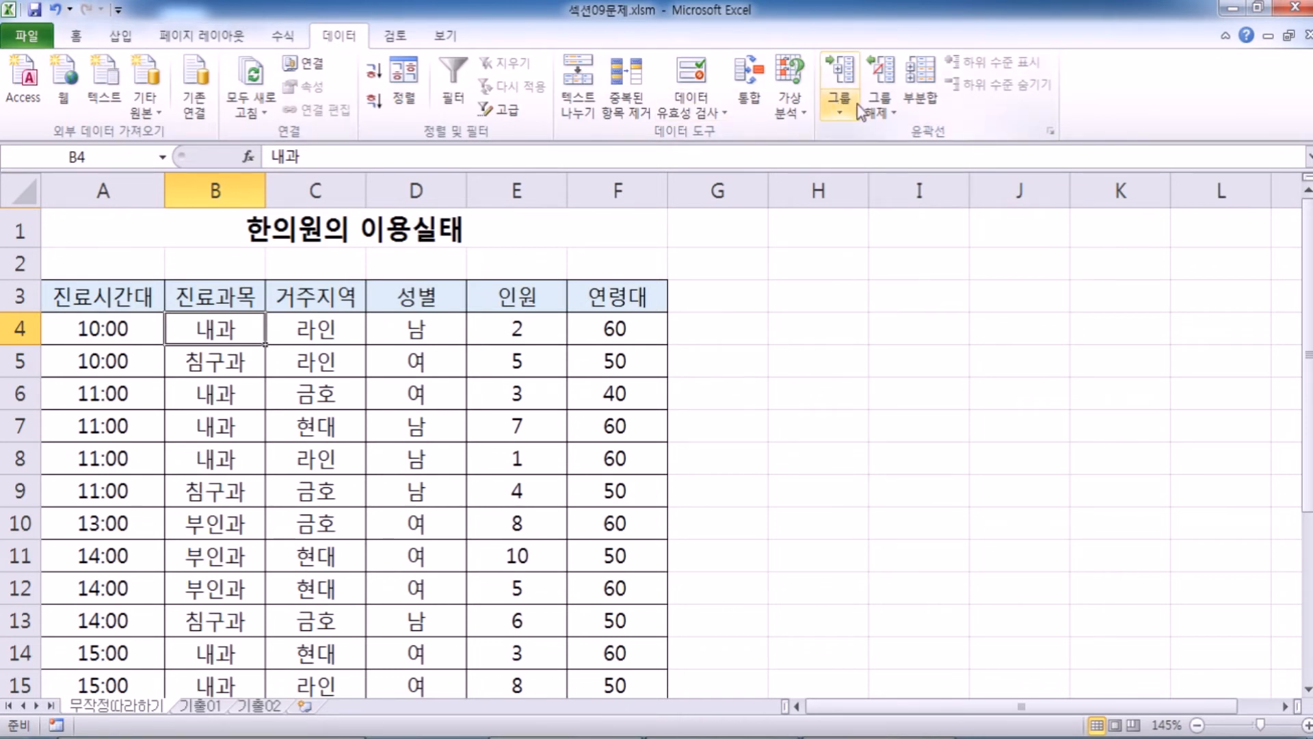
click(923, 97)
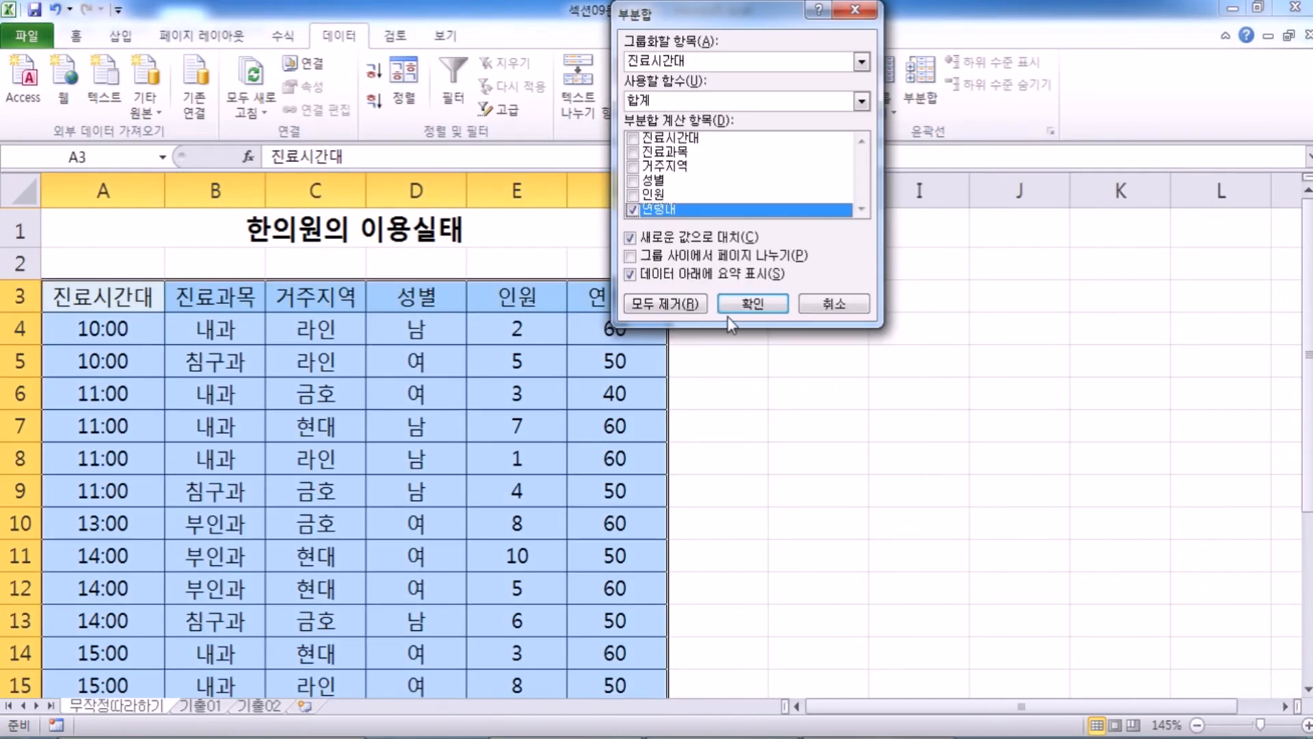
click(835, 303)
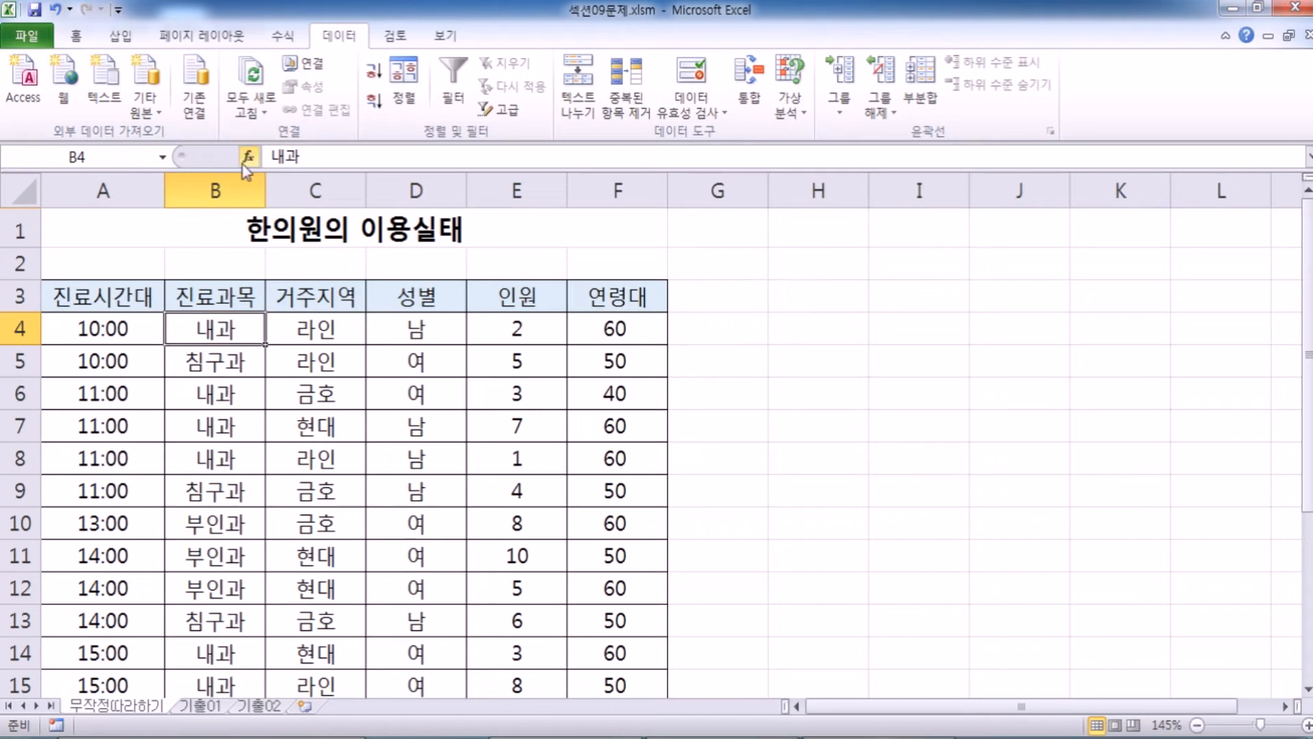
Examine the 진료과목 and 거주지역 columns as grouping fields and the 인원 and 연령대 columns as calculation fields.
click(205, 191)
click(250, 323)
click(528, 179)
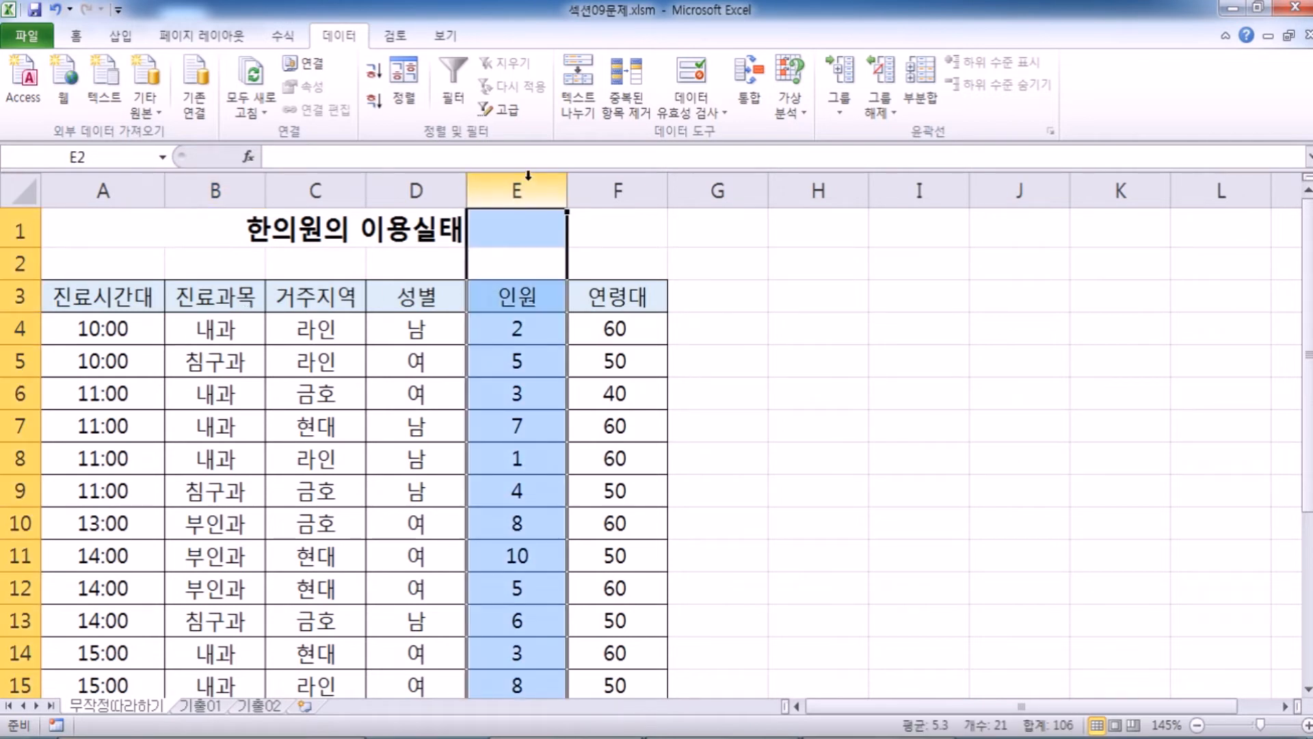
mouse_move(615, 190)
mouse_down()
mouse_move(541, 192)
mouse_move(606, 190)
mouse_up()
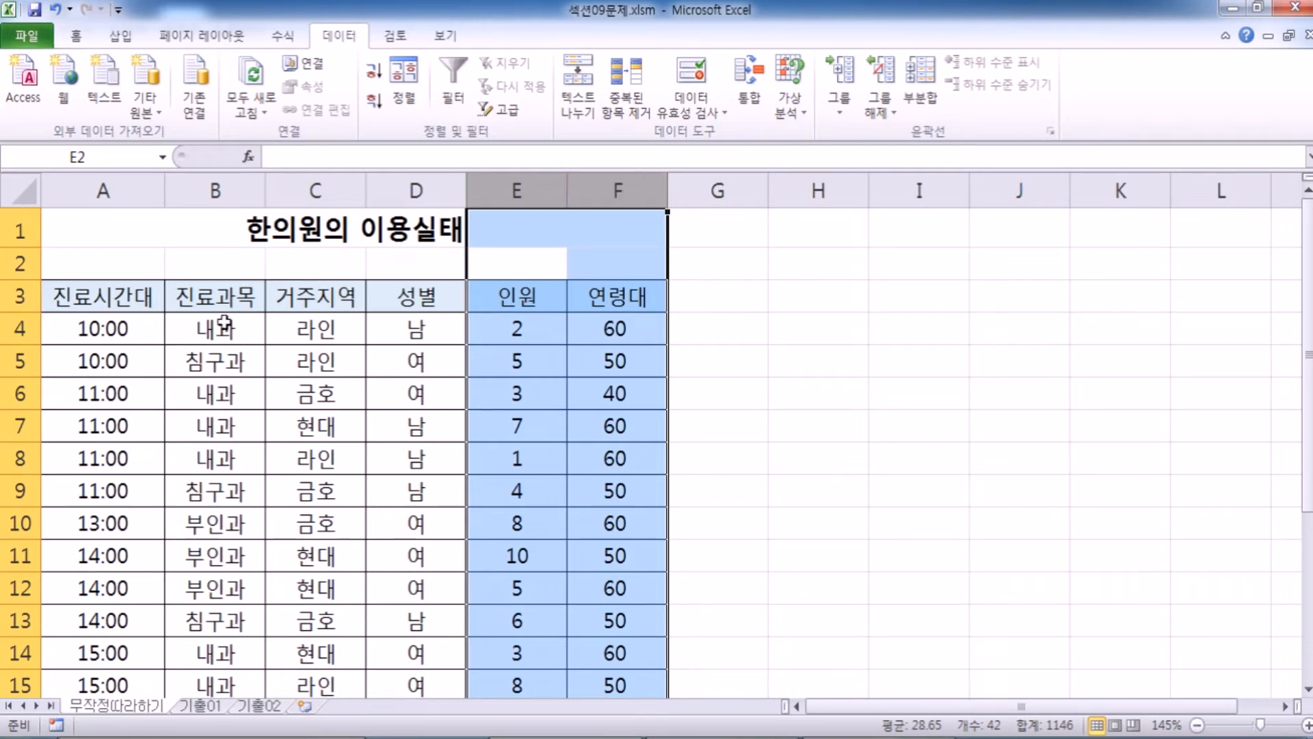
click(243, 331)
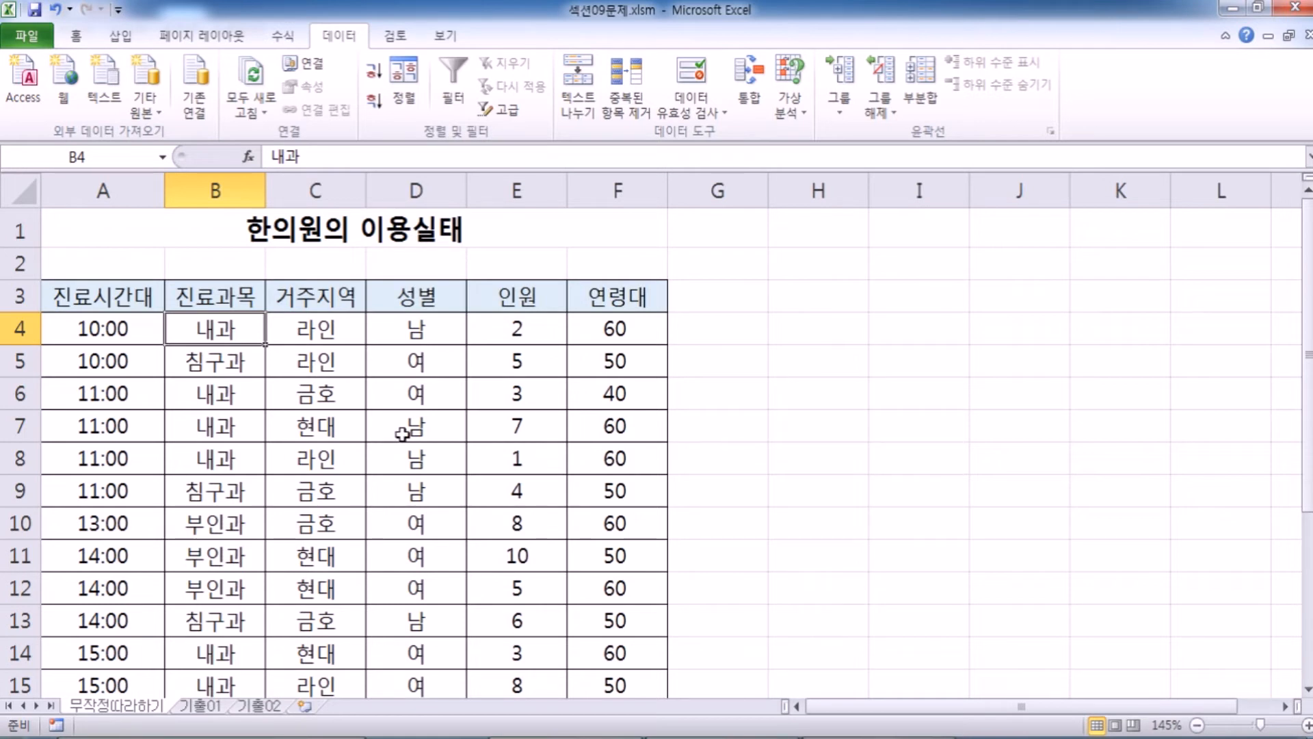
click(315, 190)
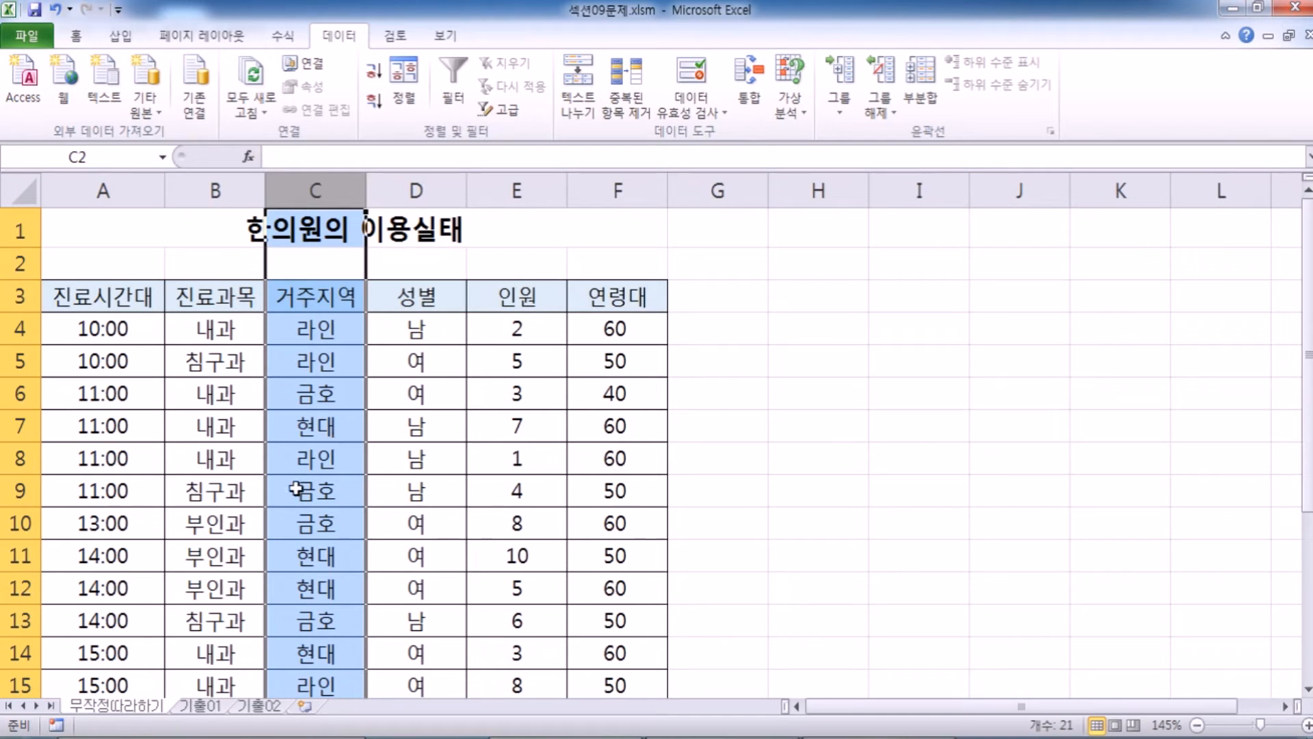
click(221, 527)
Sort the table by 진료과목 in ascending order, followed by descending order.
click(236, 352)
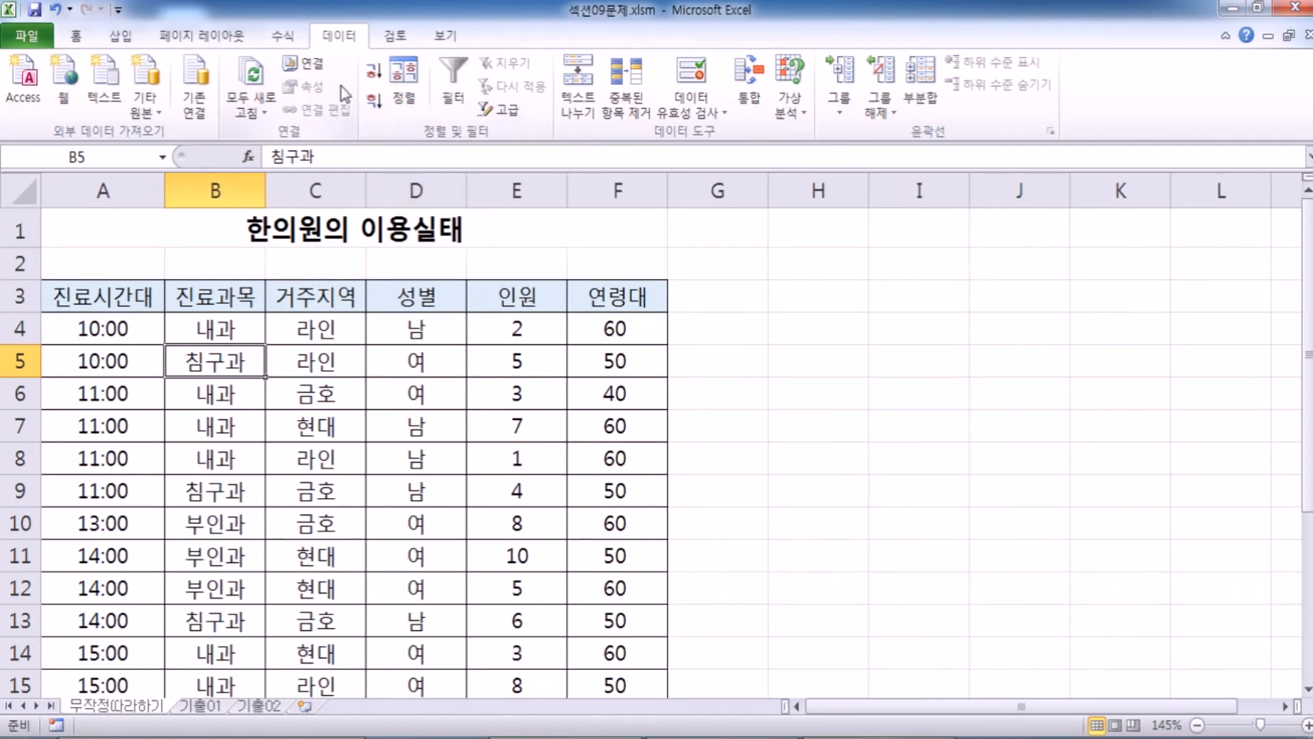
click(376, 77)
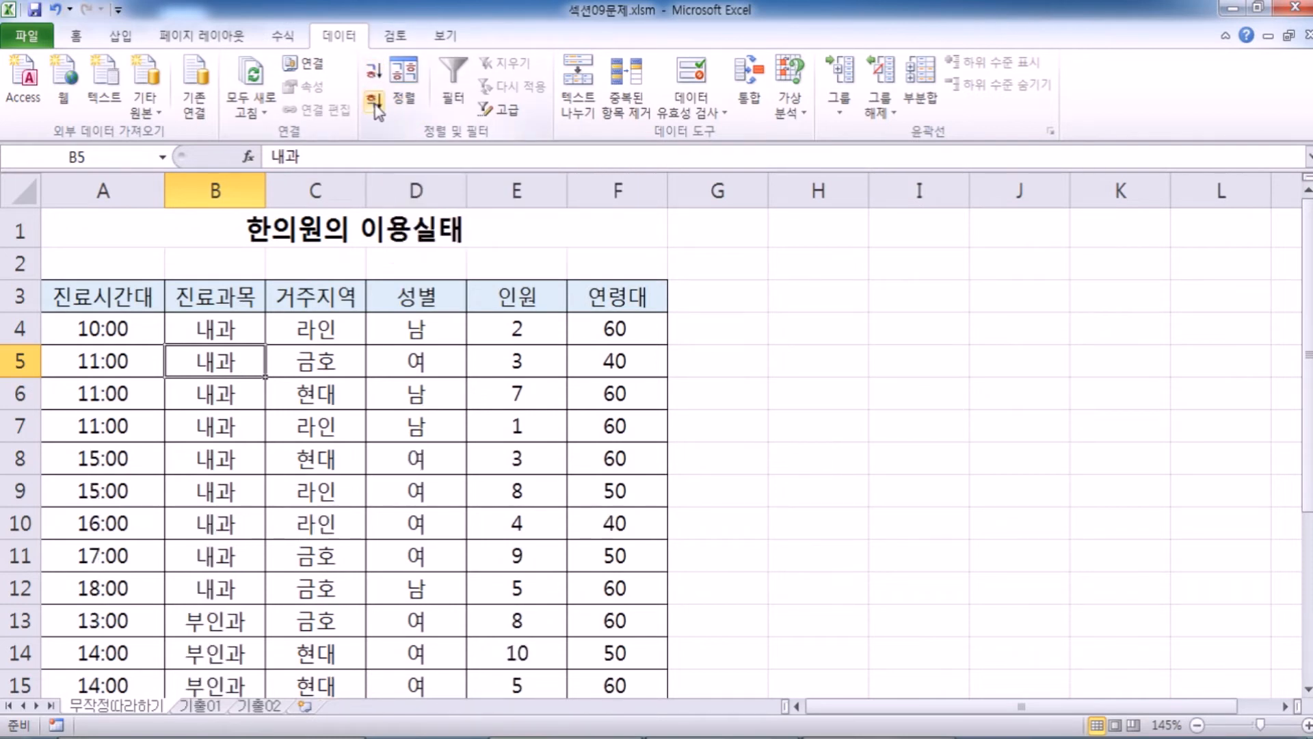
click(374, 100)
Sort the table by 진료시간대 in ascending order.
click(155, 321)
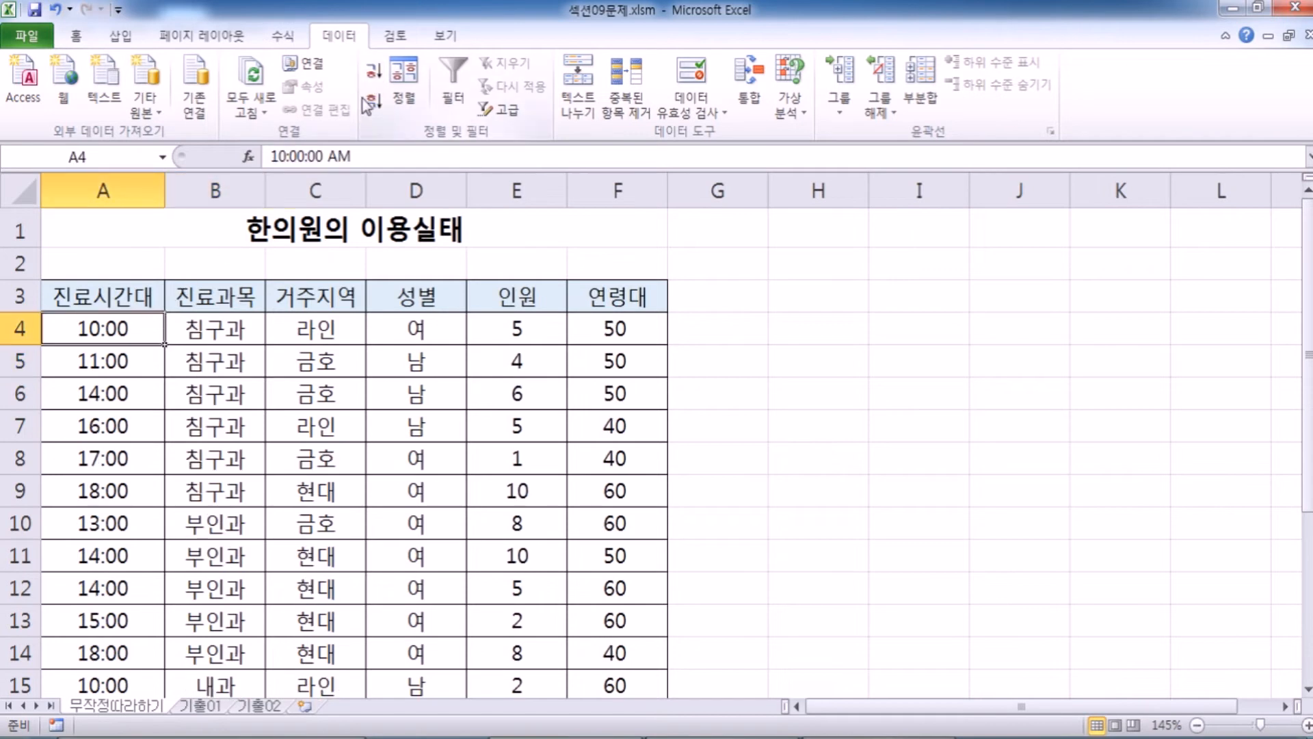
click(374, 70)
click(198, 330)
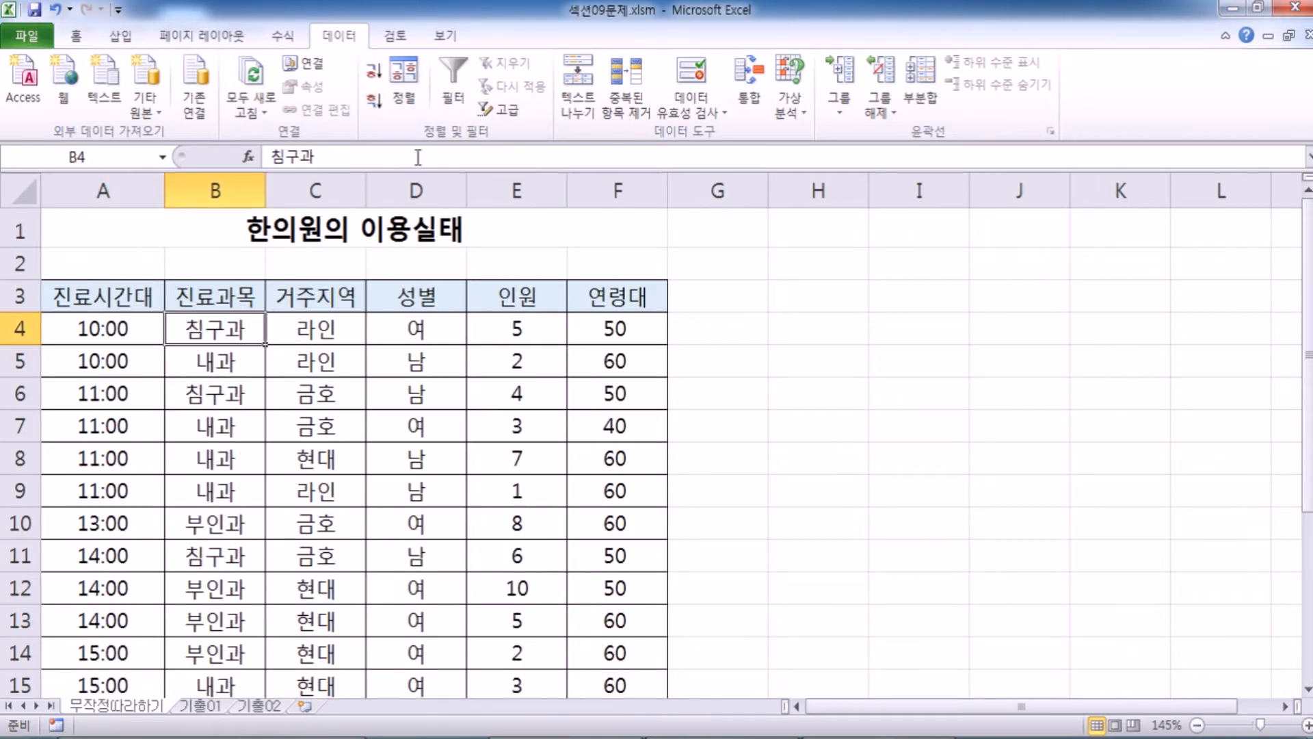
click(404, 77)
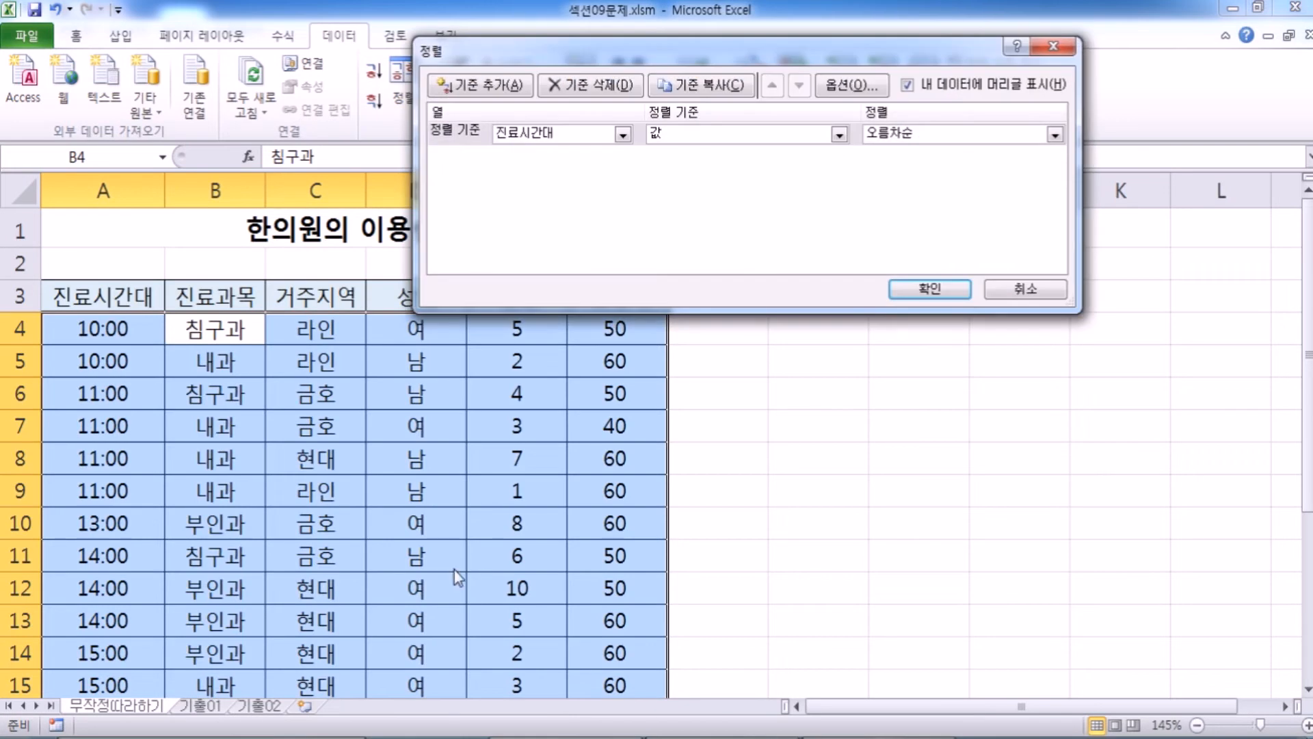
click(1025, 289)
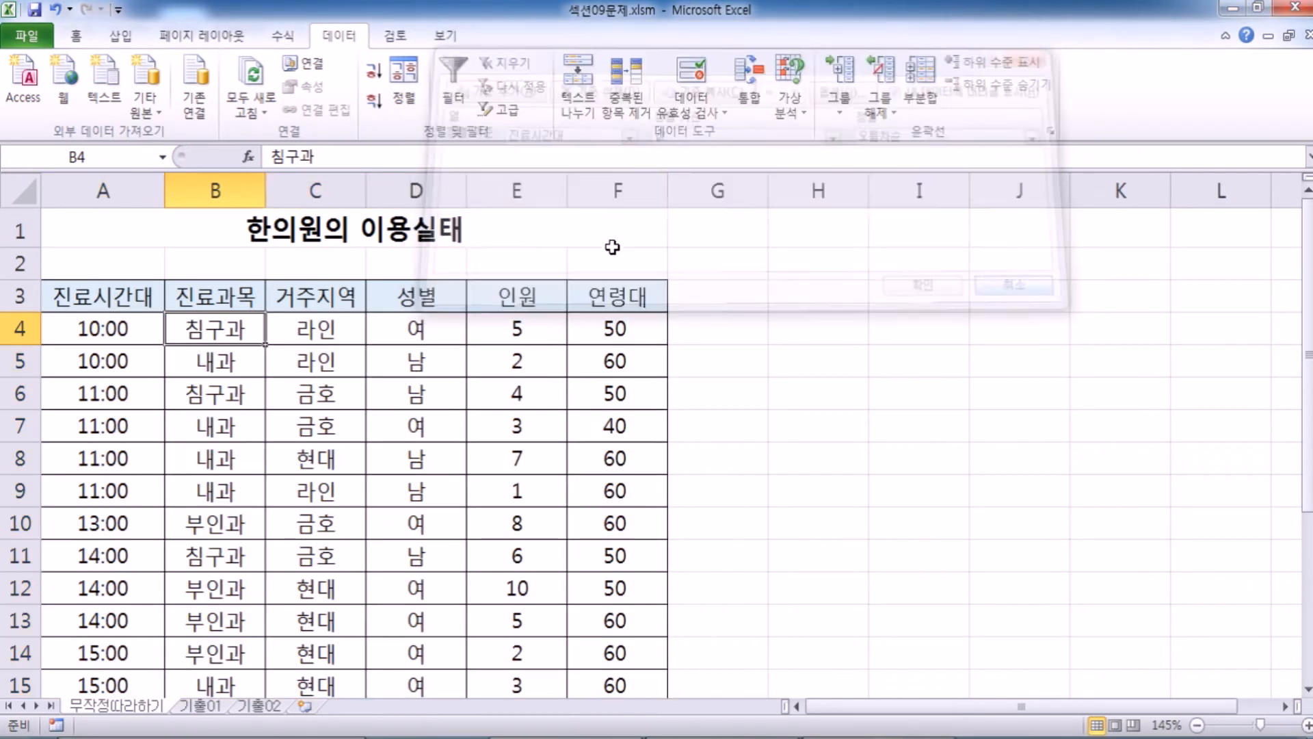
click(434, 362)
click(405, 77)
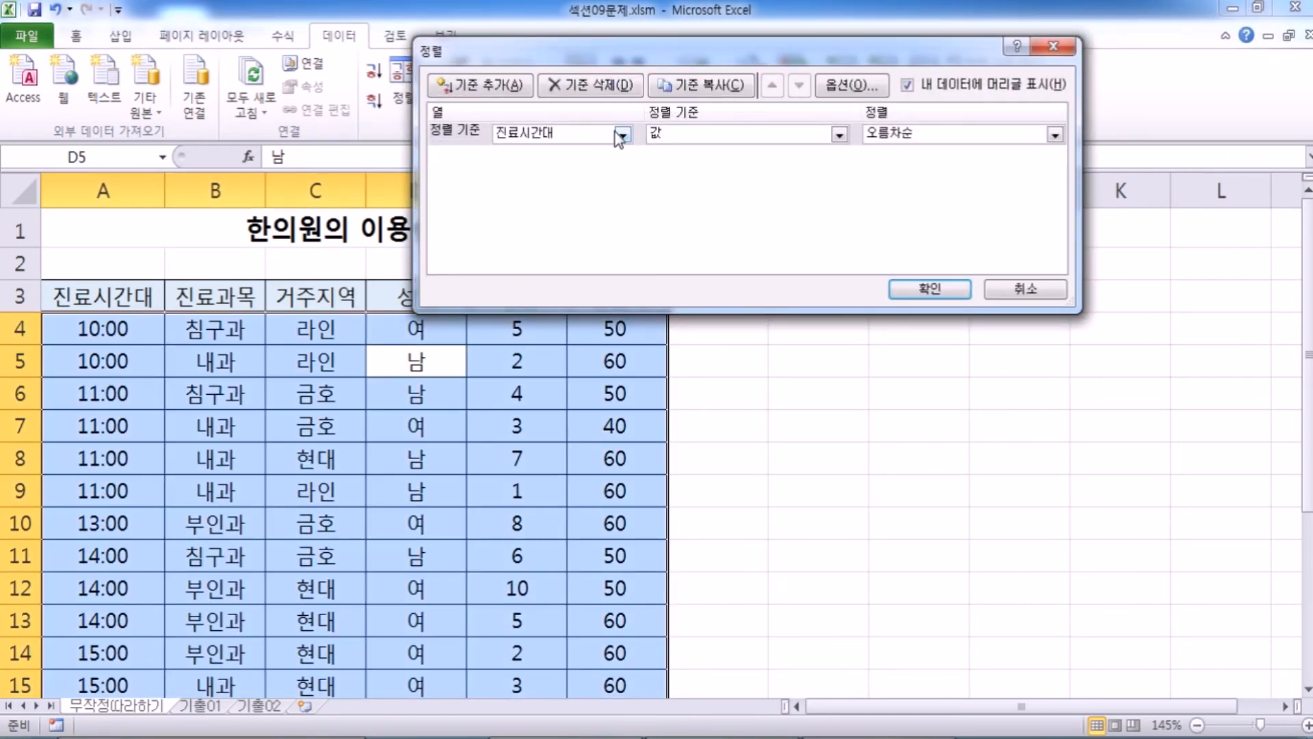
click(620, 135)
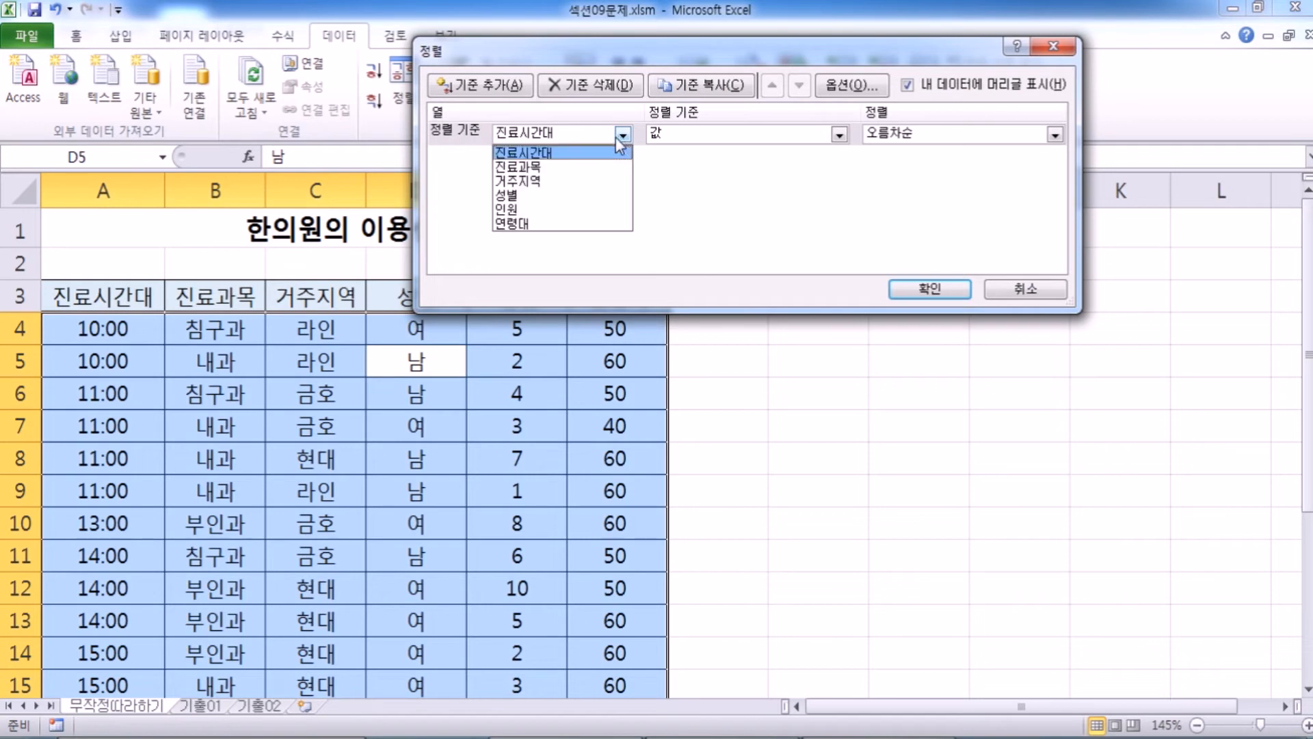
click(559, 153)
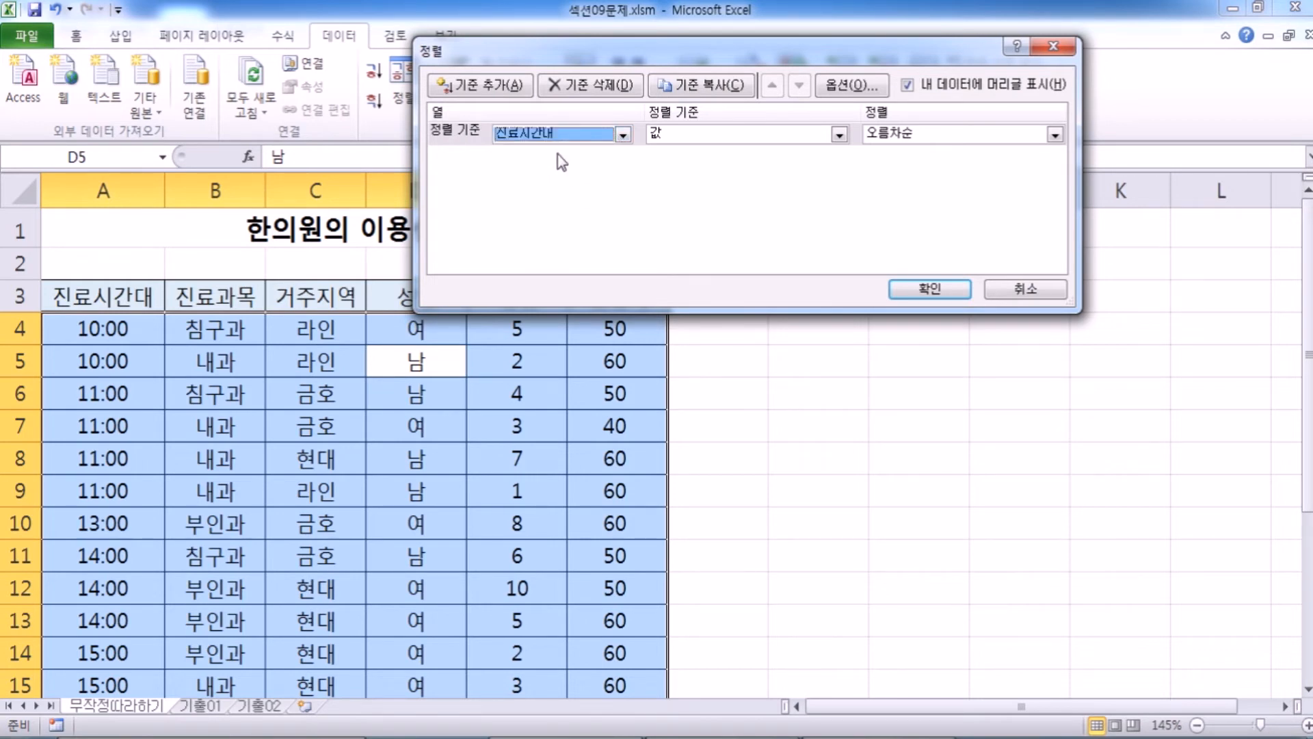
click(629, 137)
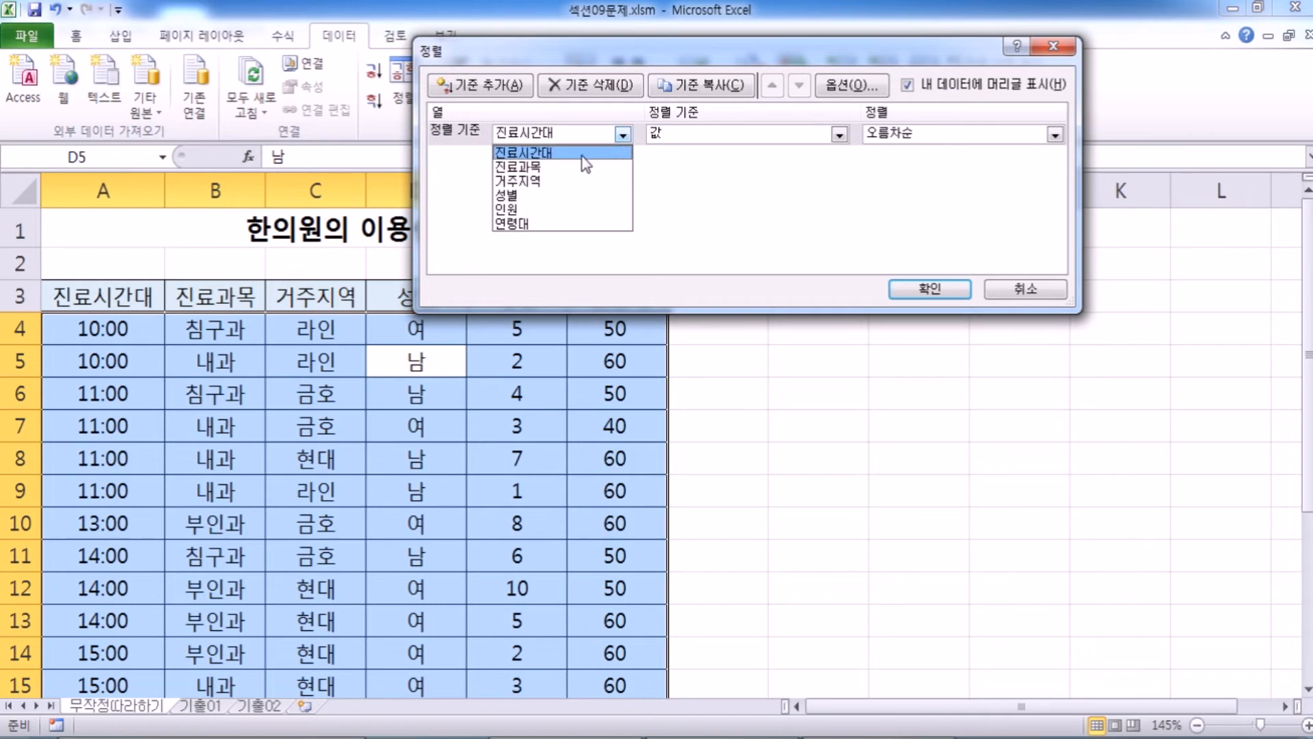
click(553, 169)
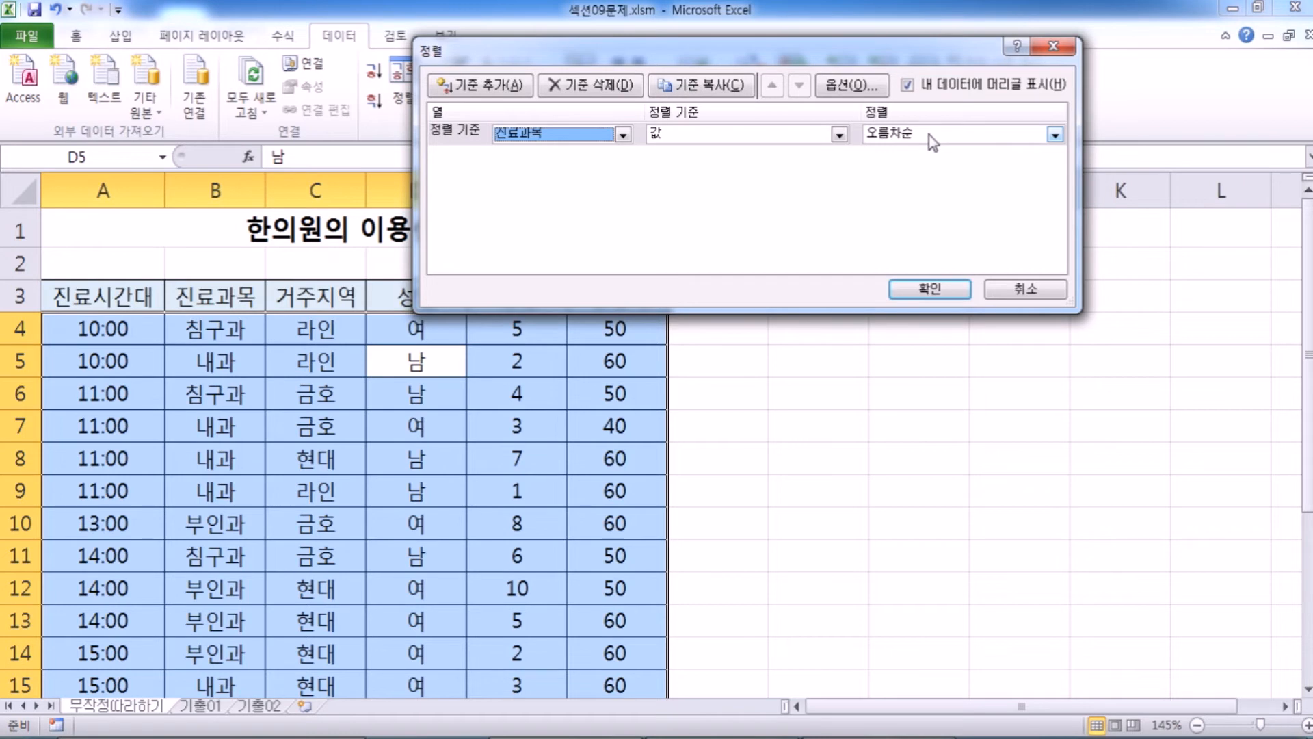
click(1018, 290)
Set 진료과목 in ascending order (오름차순) as the first sort level for the table.
click(119, 385)
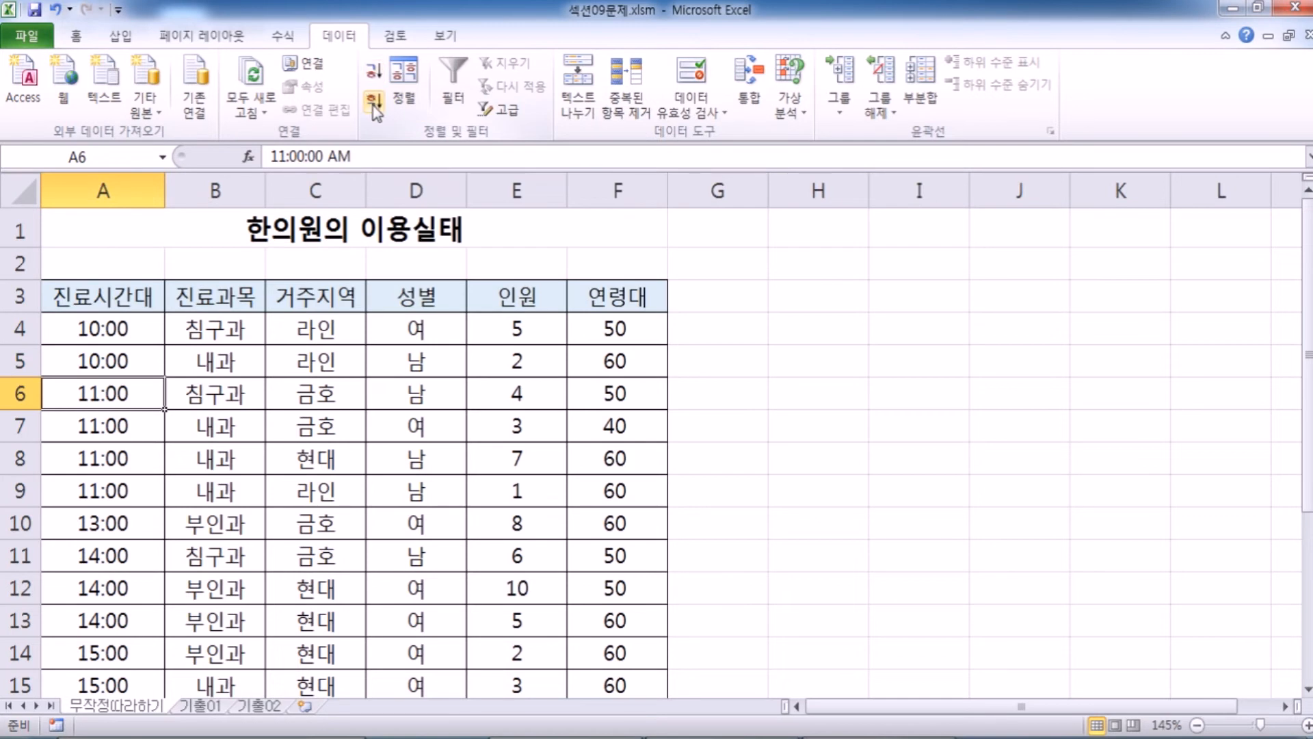
click(375, 86)
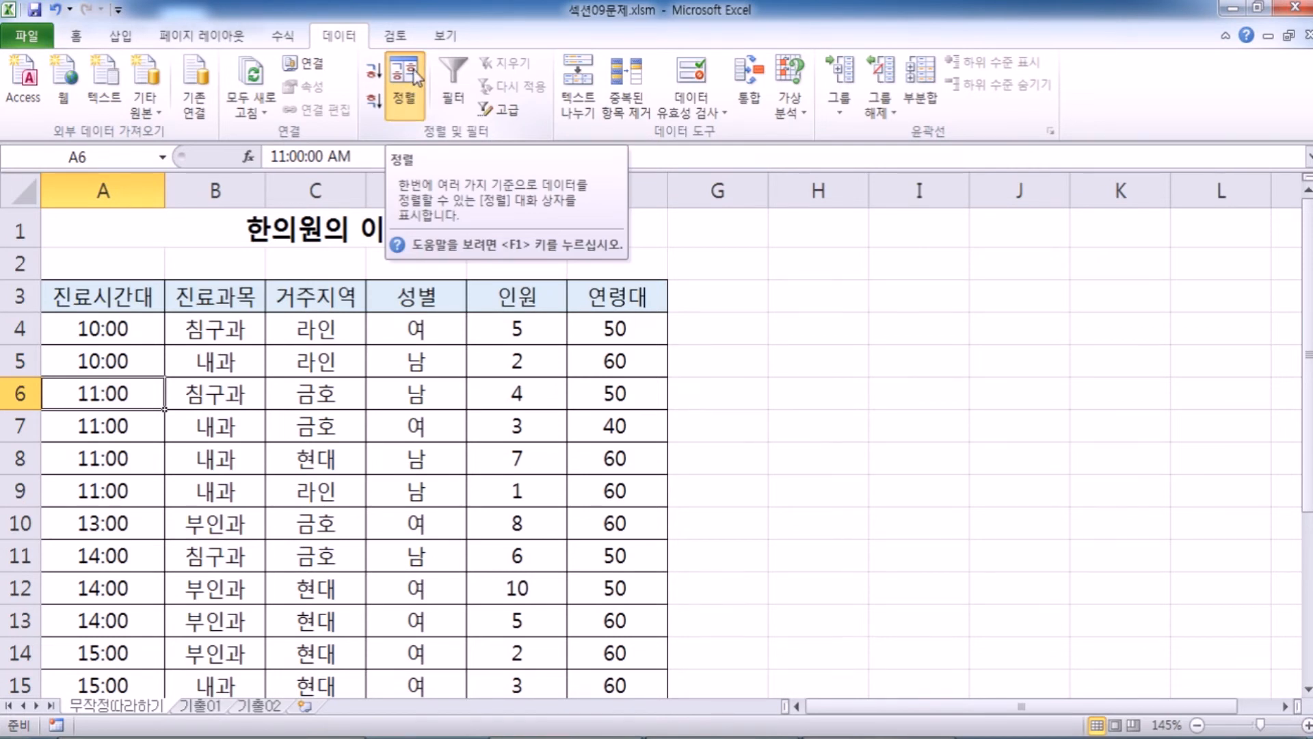
click(409, 101)
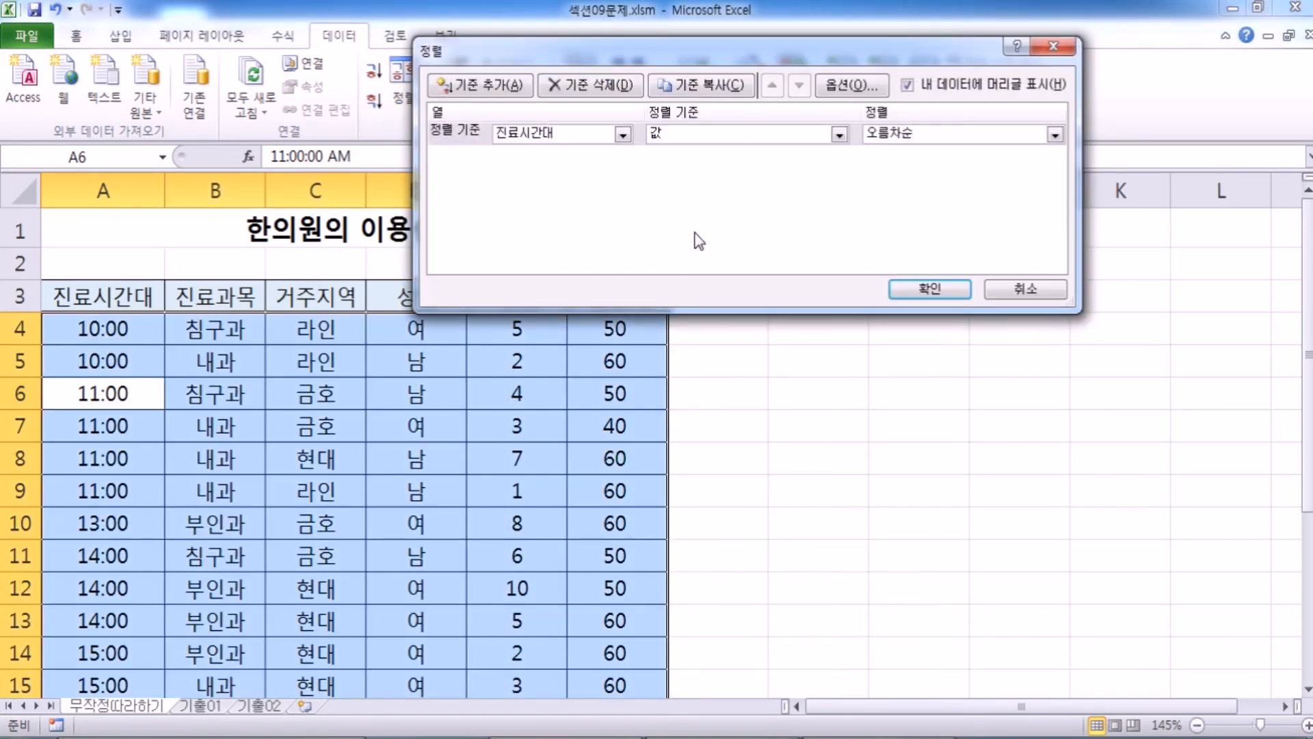
click(623, 136)
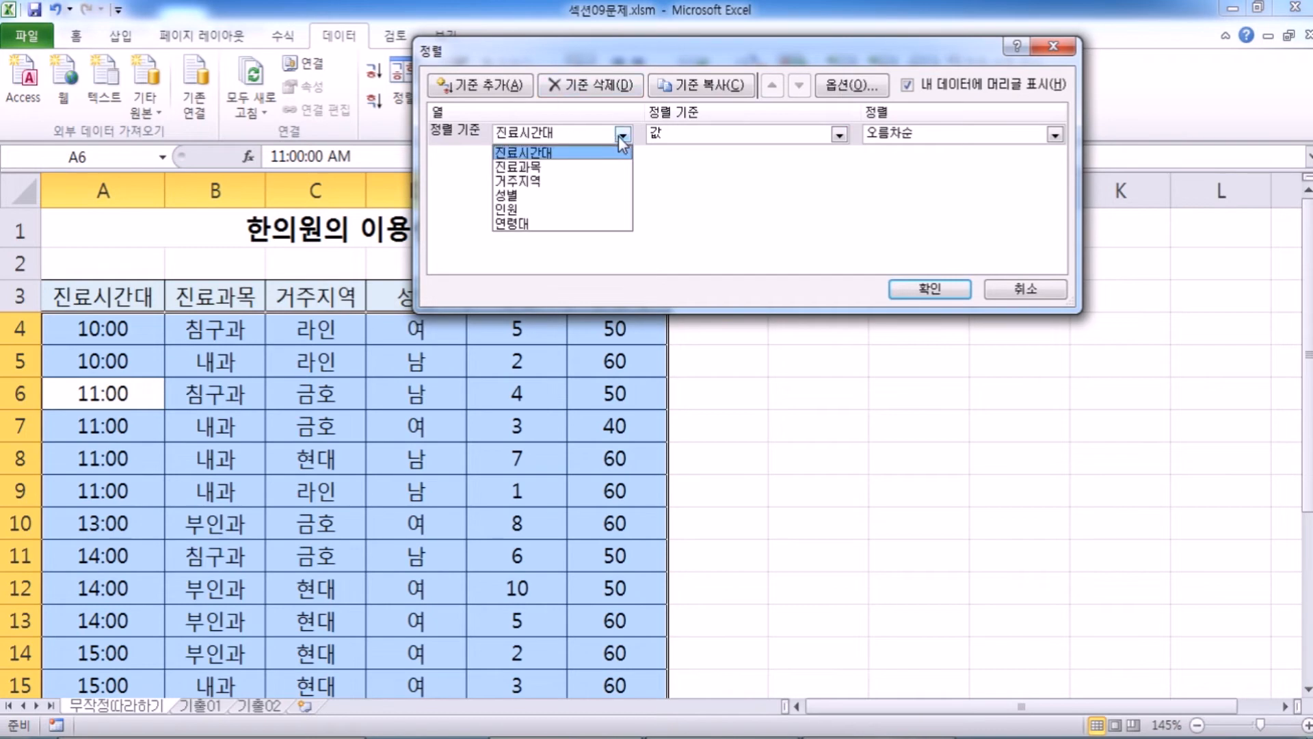
click(593, 167)
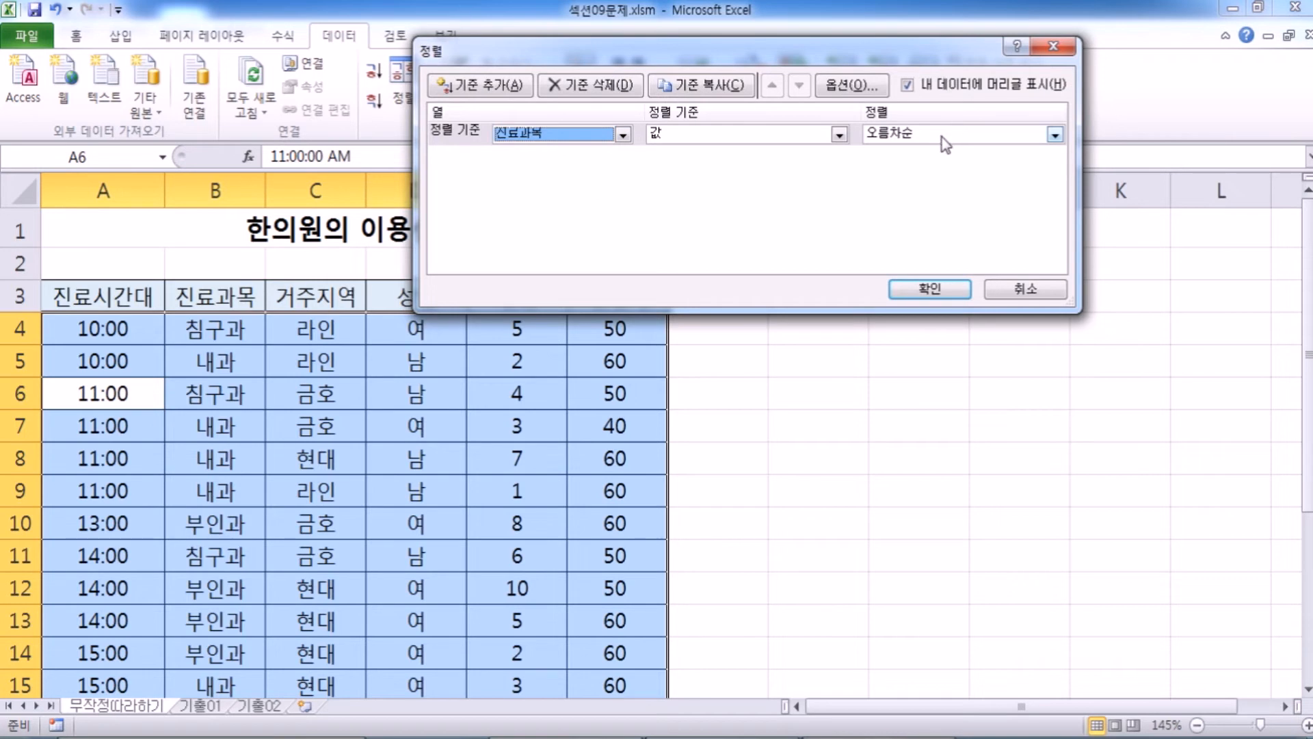
Add 거주지역 in descending order (내림차순) as the second sort level and apply the sort.
click(477, 86)
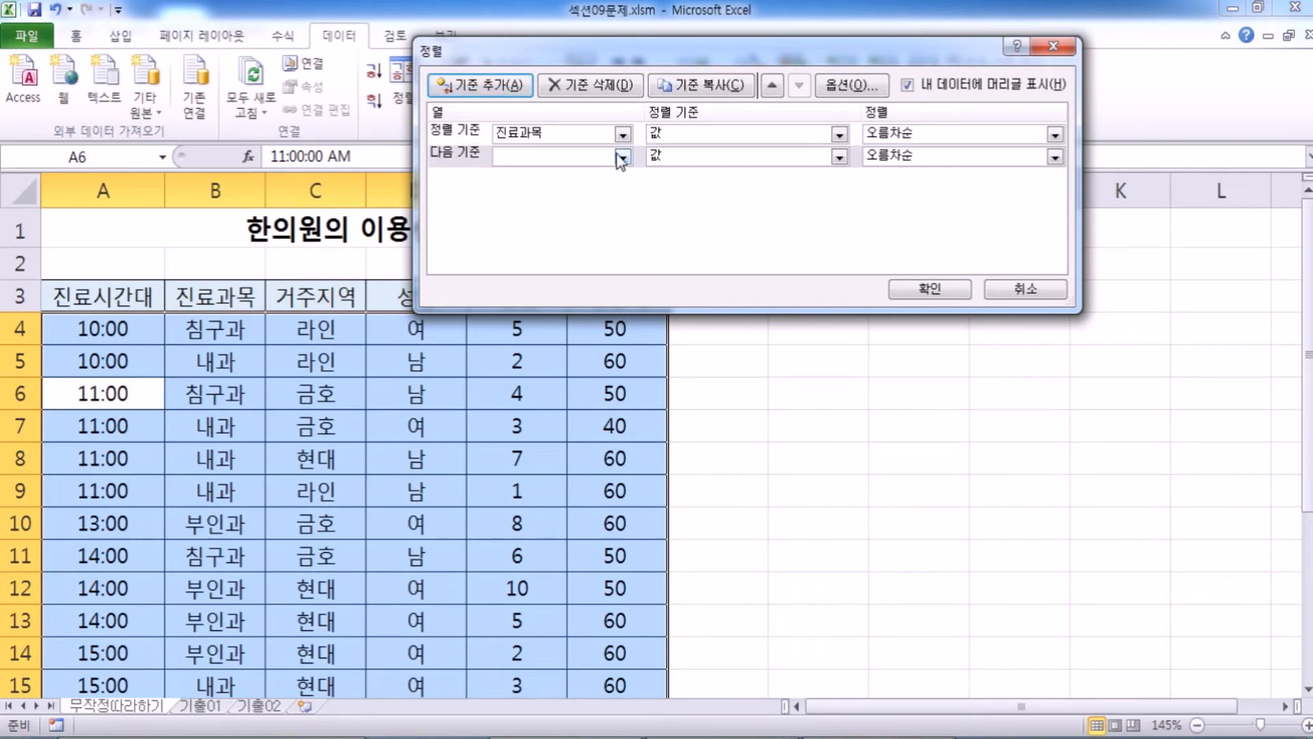
click(622, 158)
click(561, 199)
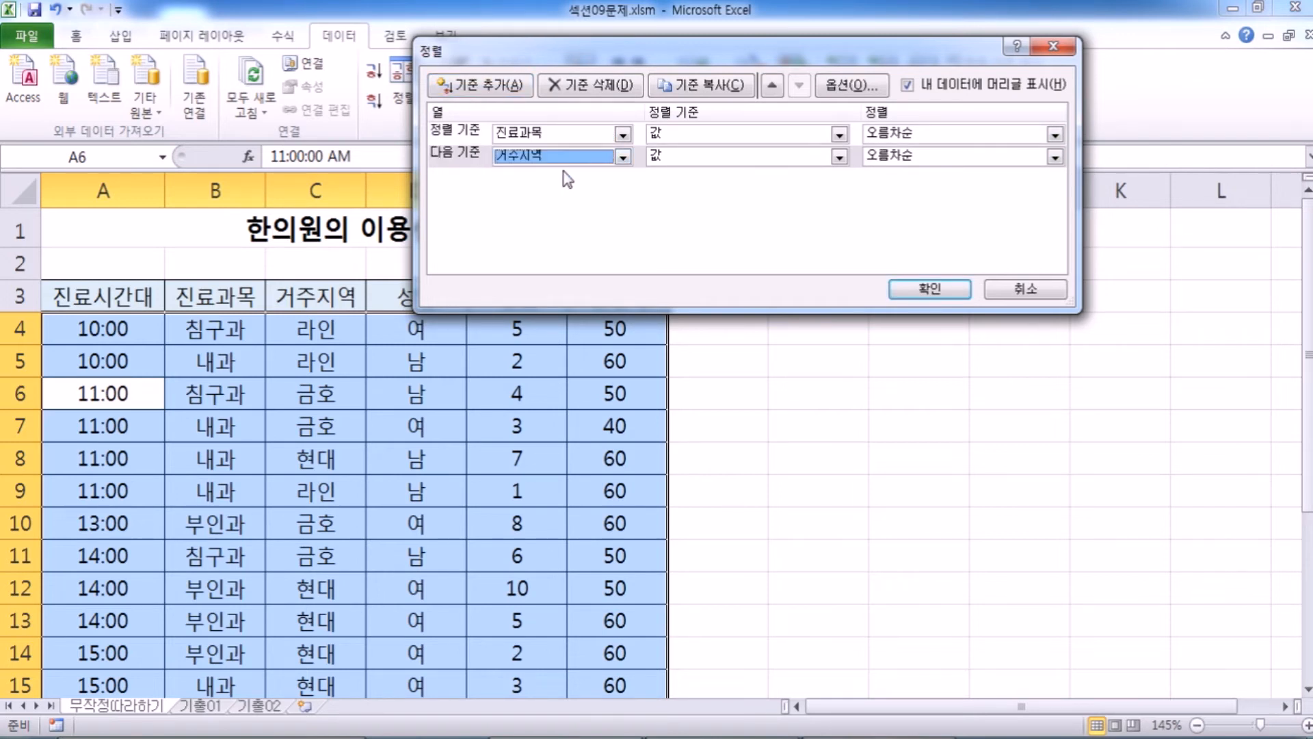
click(943, 156)
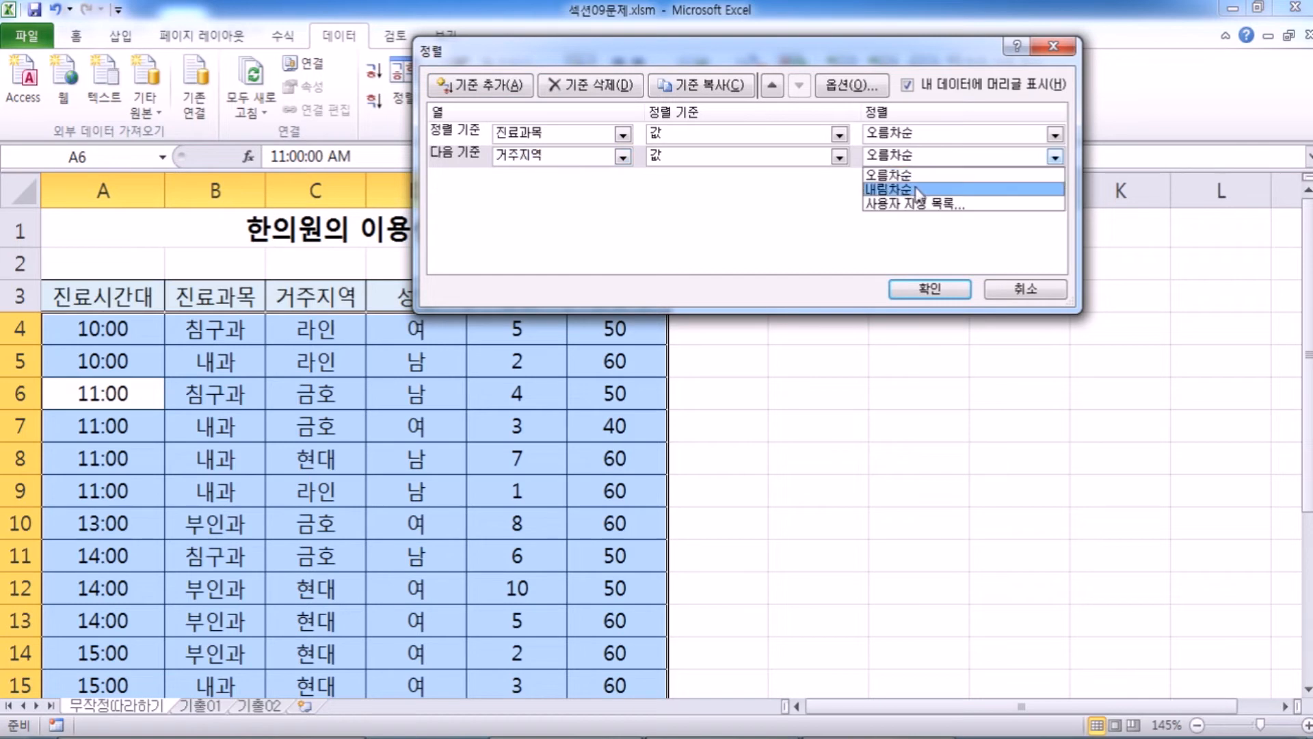
click(918, 190)
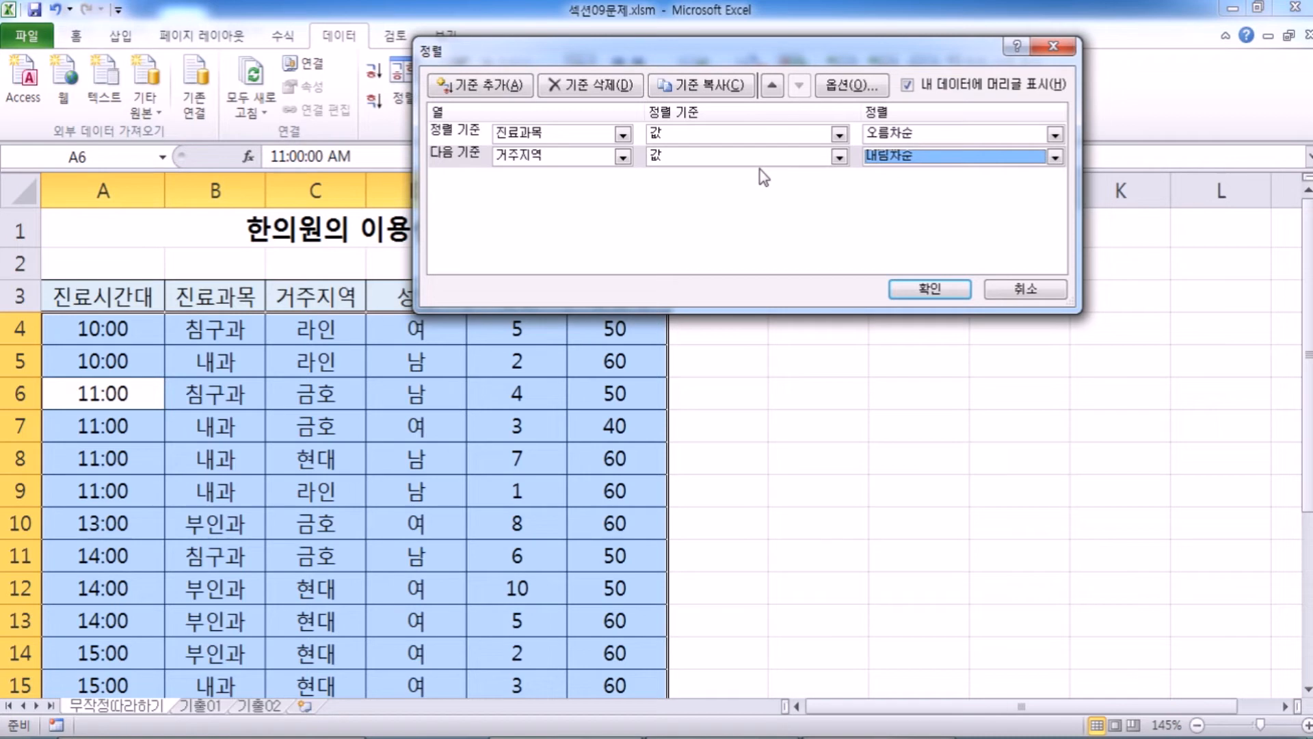
click(932, 290)
Examine how the 진료과목 values are grouped in the sorted rows, including the 내과 and 침구과 blocks.
drag(231, 331, 228, 582)
scroll(227, 582, down, 3)
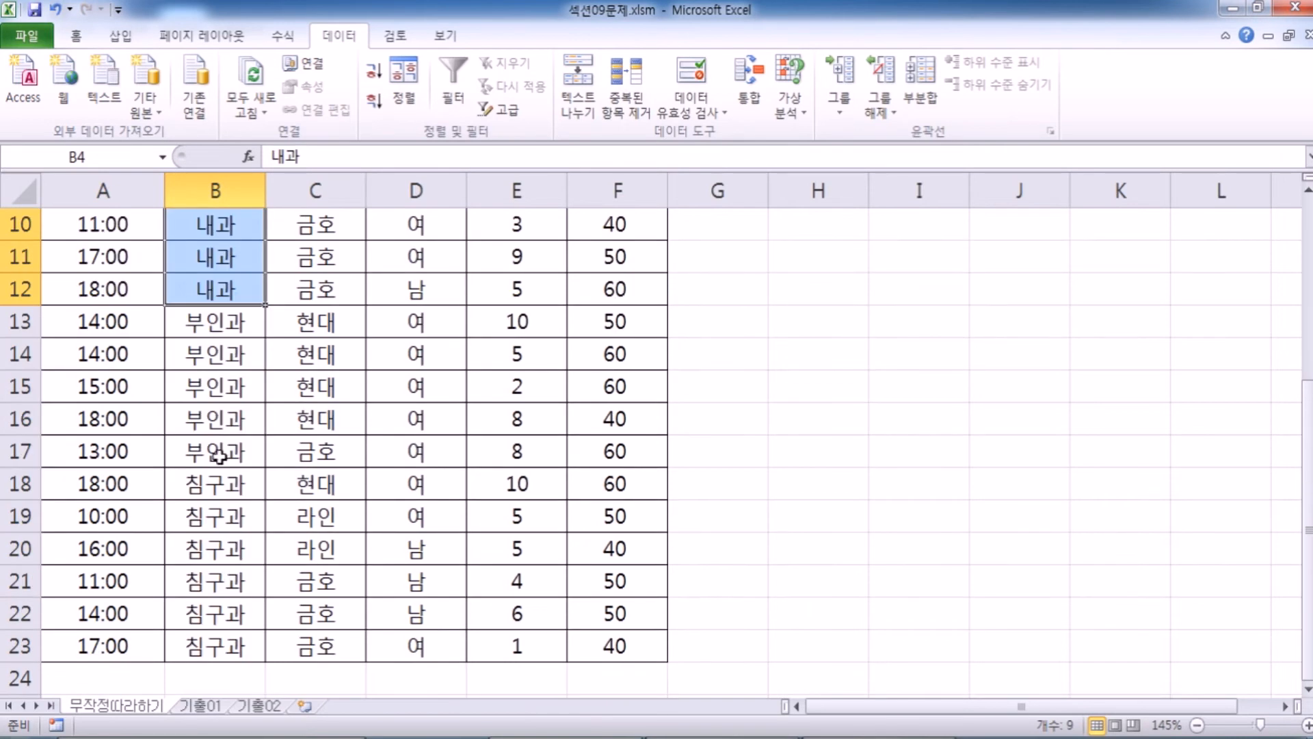
drag(226, 484, 223, 643)
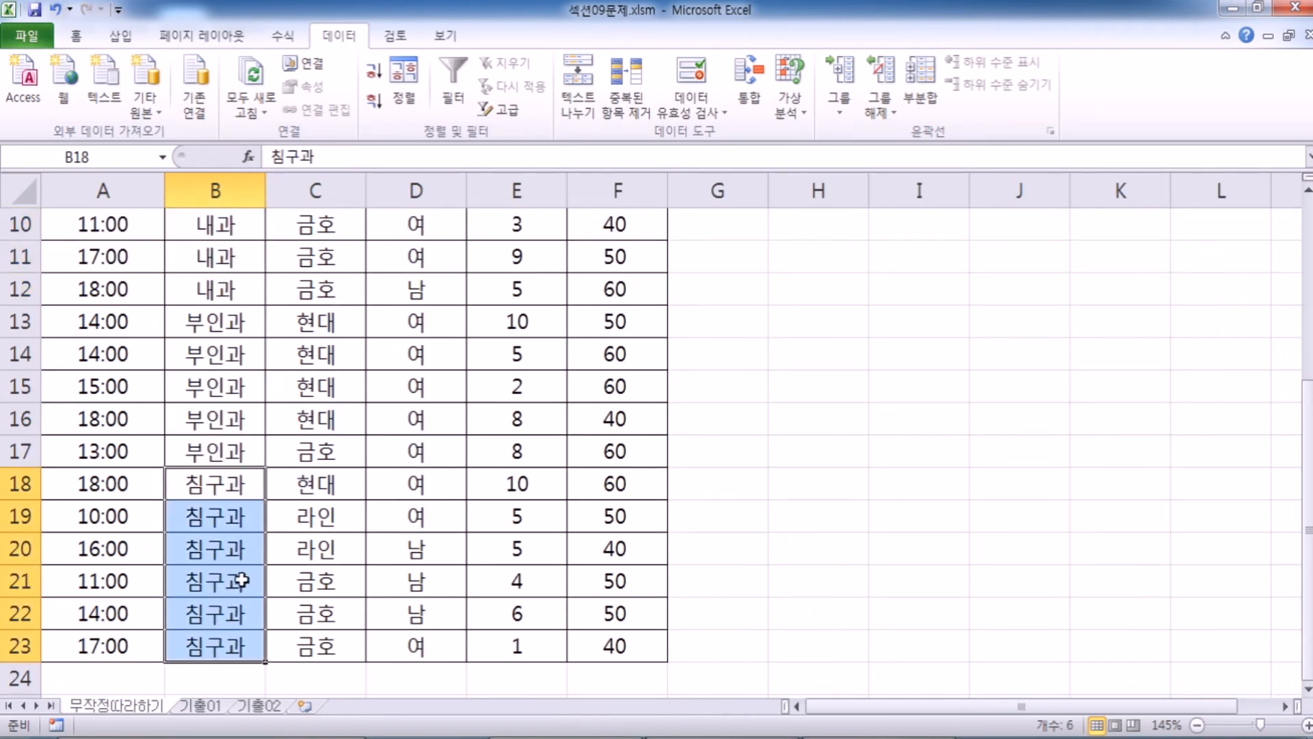
Examine the 거주지역 order within each of the 내과, 부인과 and 침구과 groups.
scroll(239, 568, up, 3)
drag(209, 325, 295, 587)
scroll(342, 472, down, 2)
scroll(349, 460, up, 2)
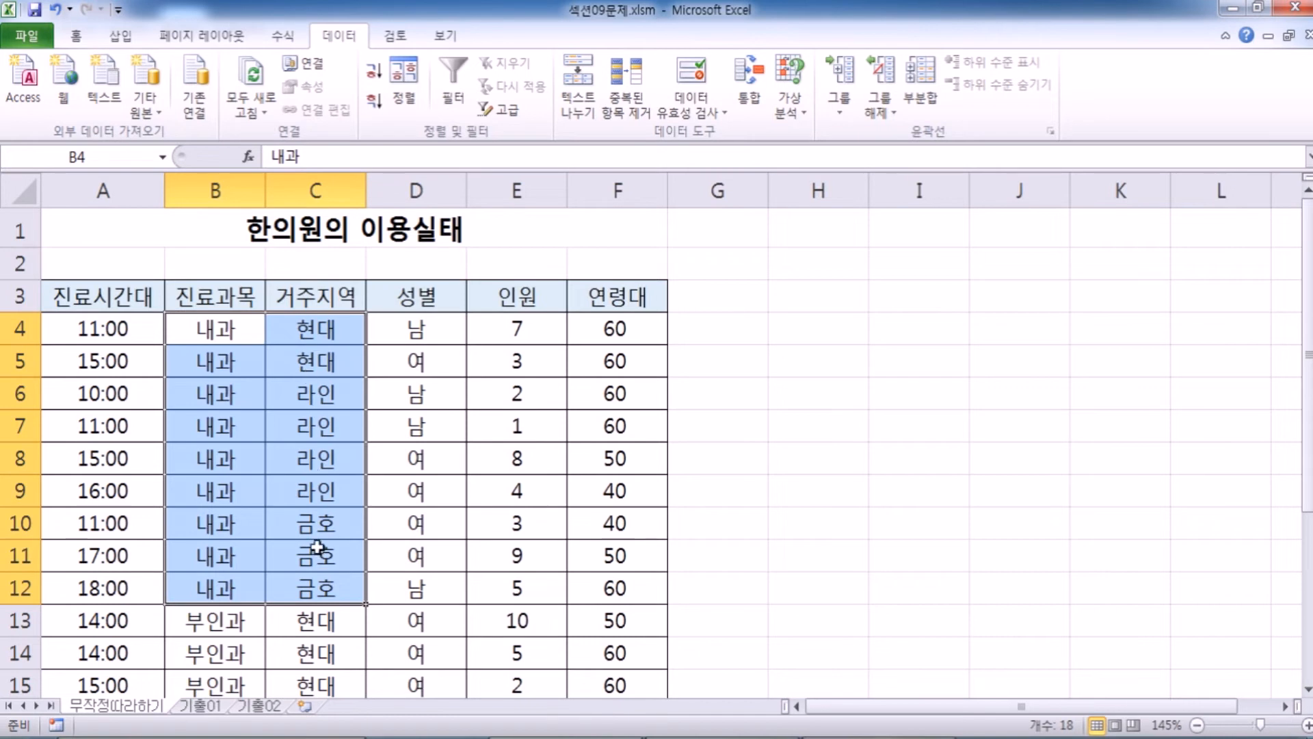
scroll(318, 503, down, 3)
drag(230, 323, 308, 452)
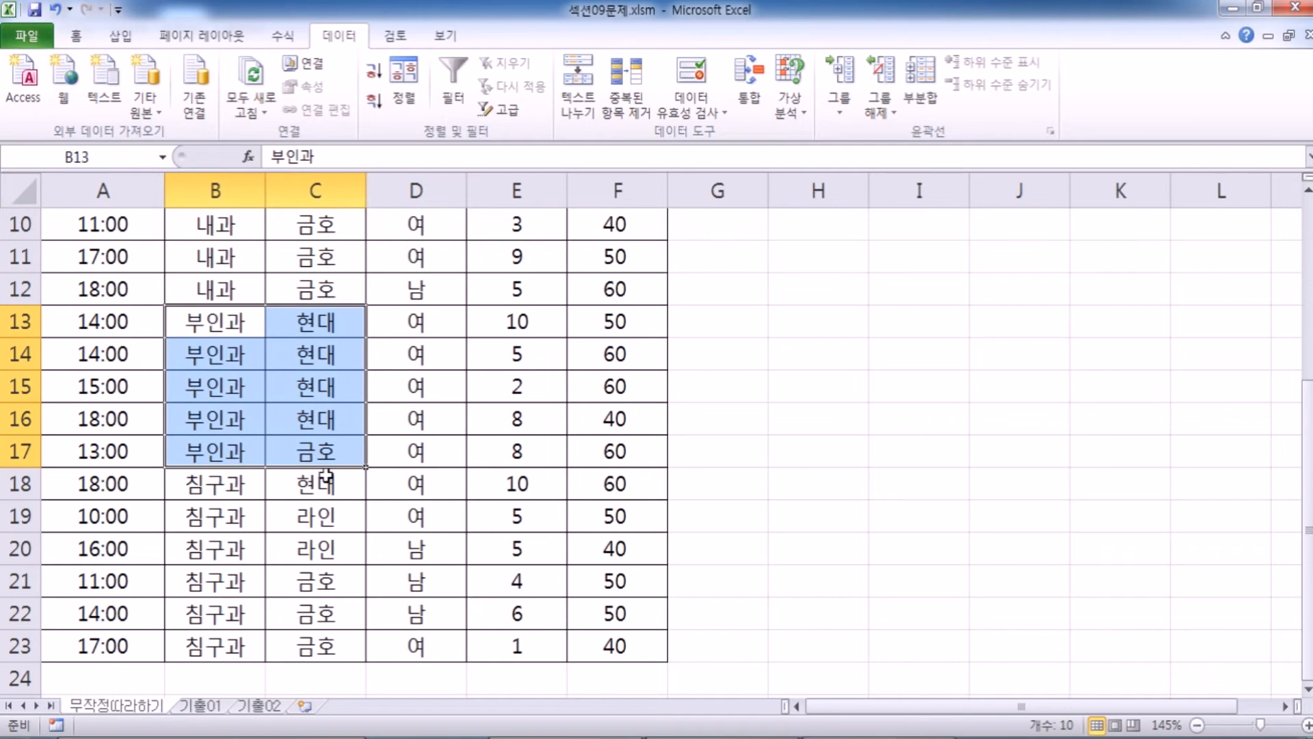
drag(214, 486, 321, 645)
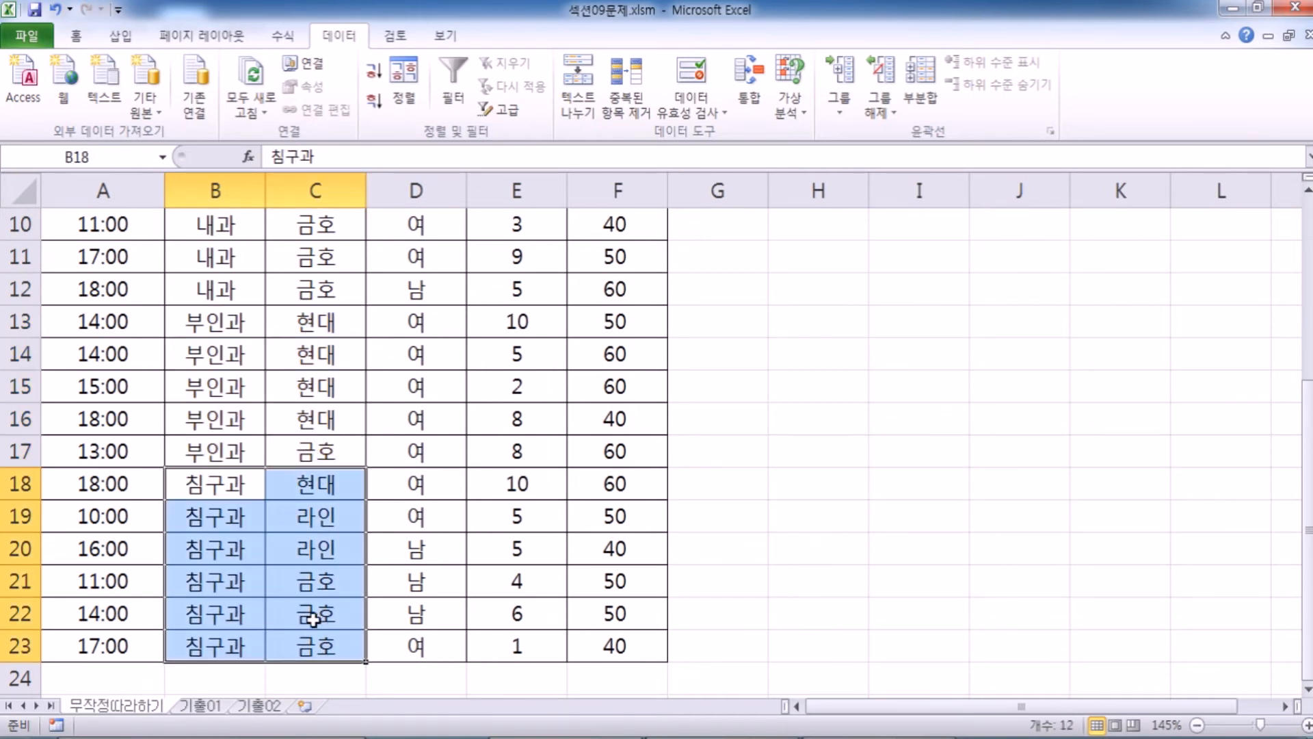
scroll(315, 611, up, 3)
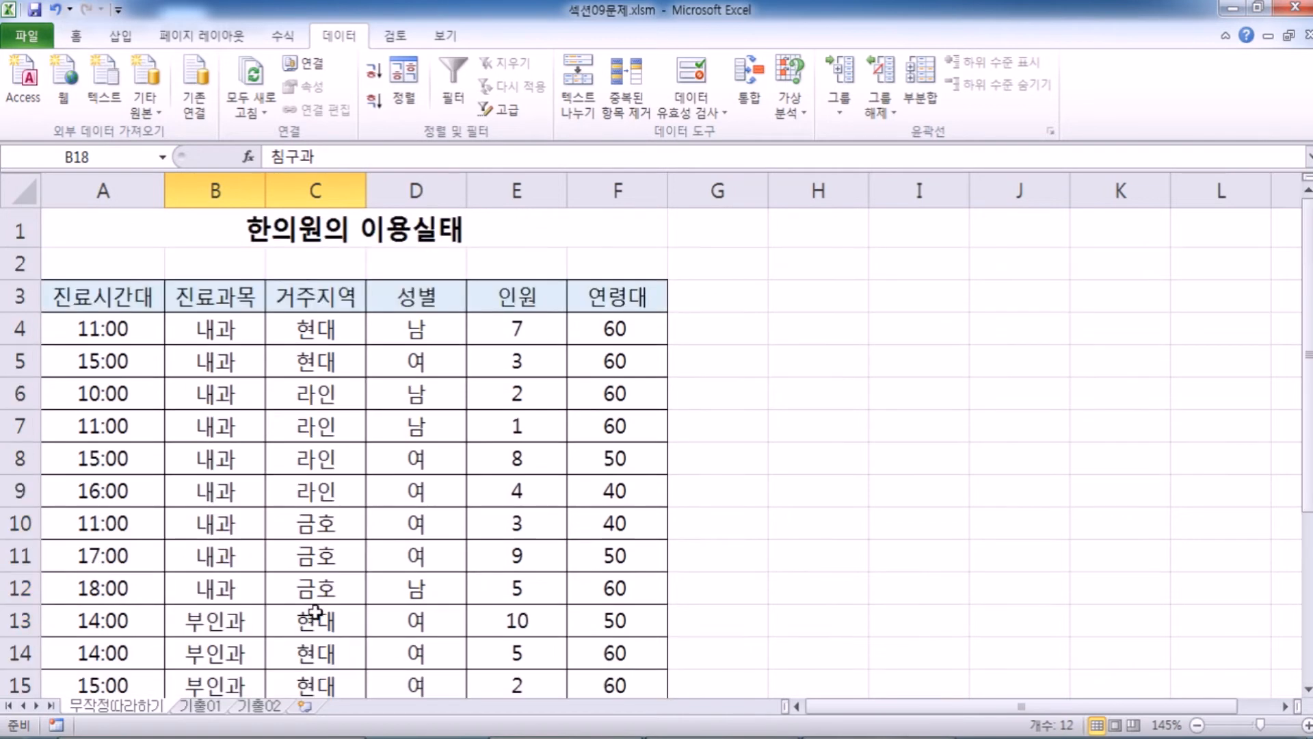
click(313, 332)
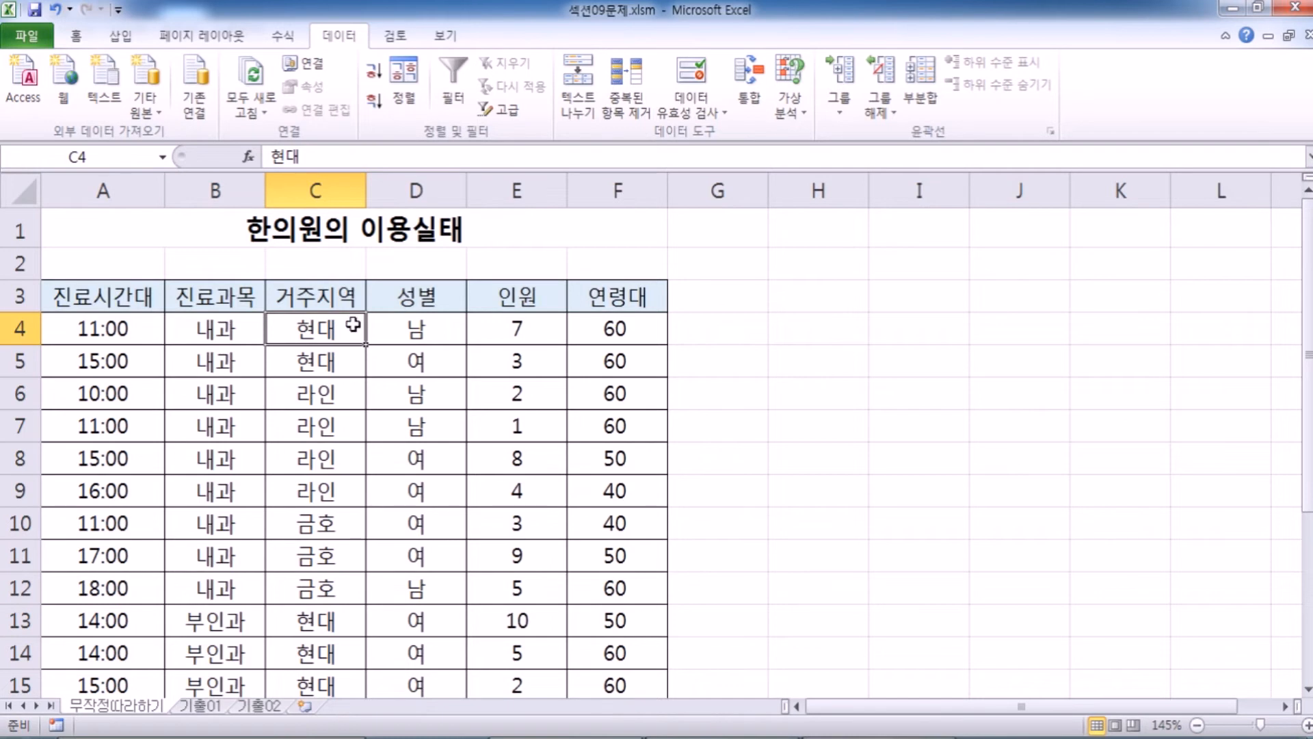
Review the 진료과목 column as the first sort key and the 거주지역 values alongside the 내과 rows.
click(214, 191)
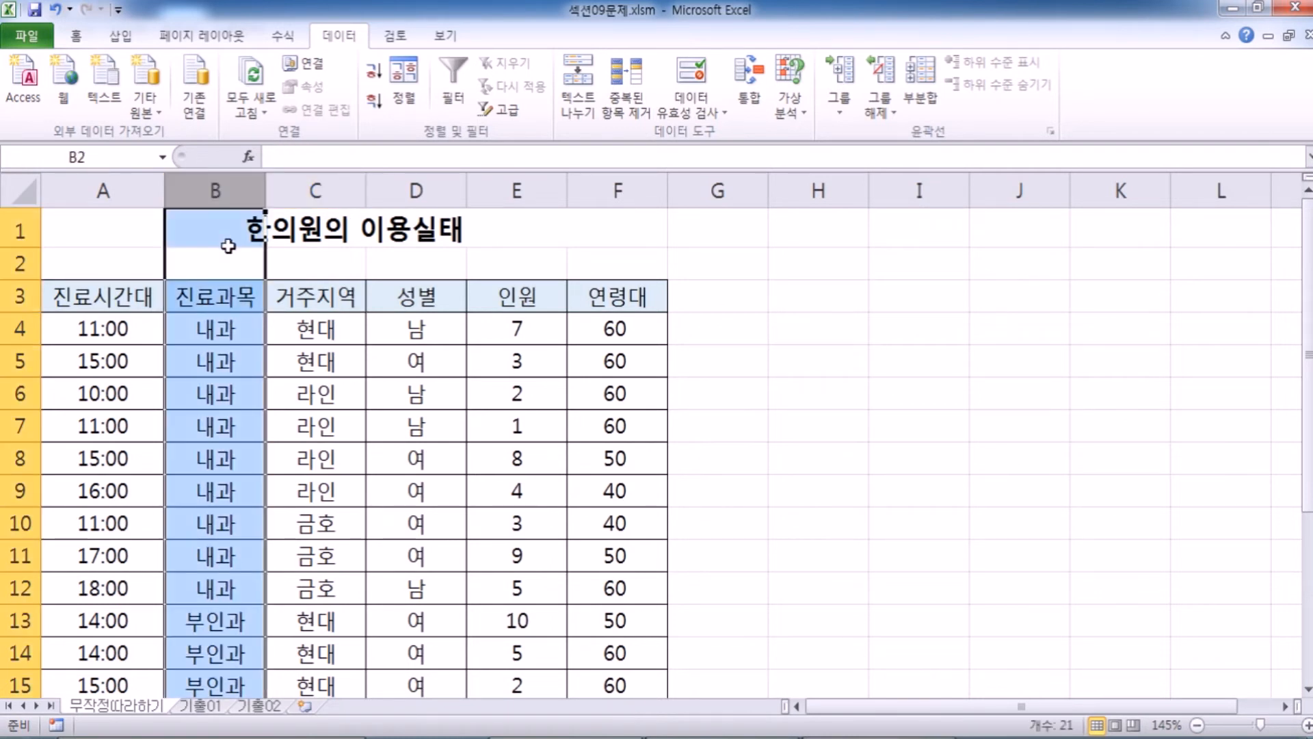
drag(223, 328, 223, 589)
click(220, 471)
drag(208, 322, 330, 588)
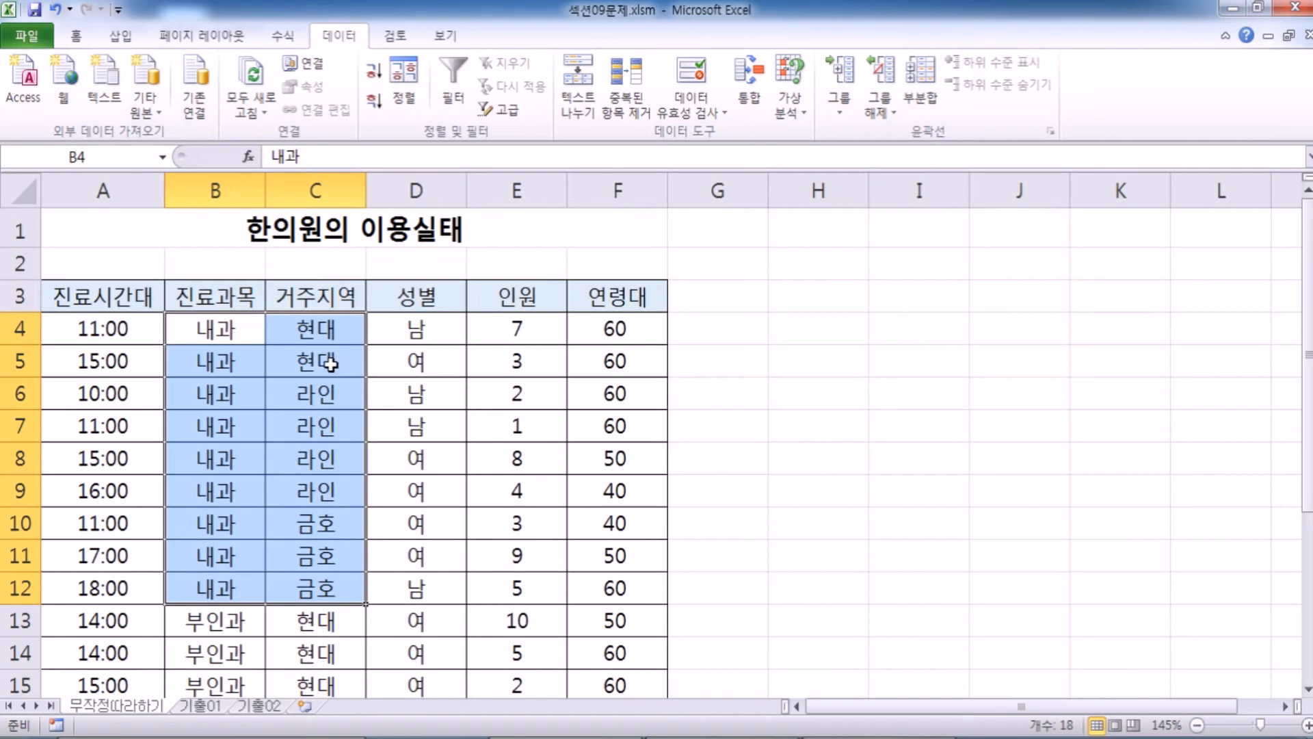
View the Subtotal (부분합) settings for the sorted table without applying them.
click(215, 329)
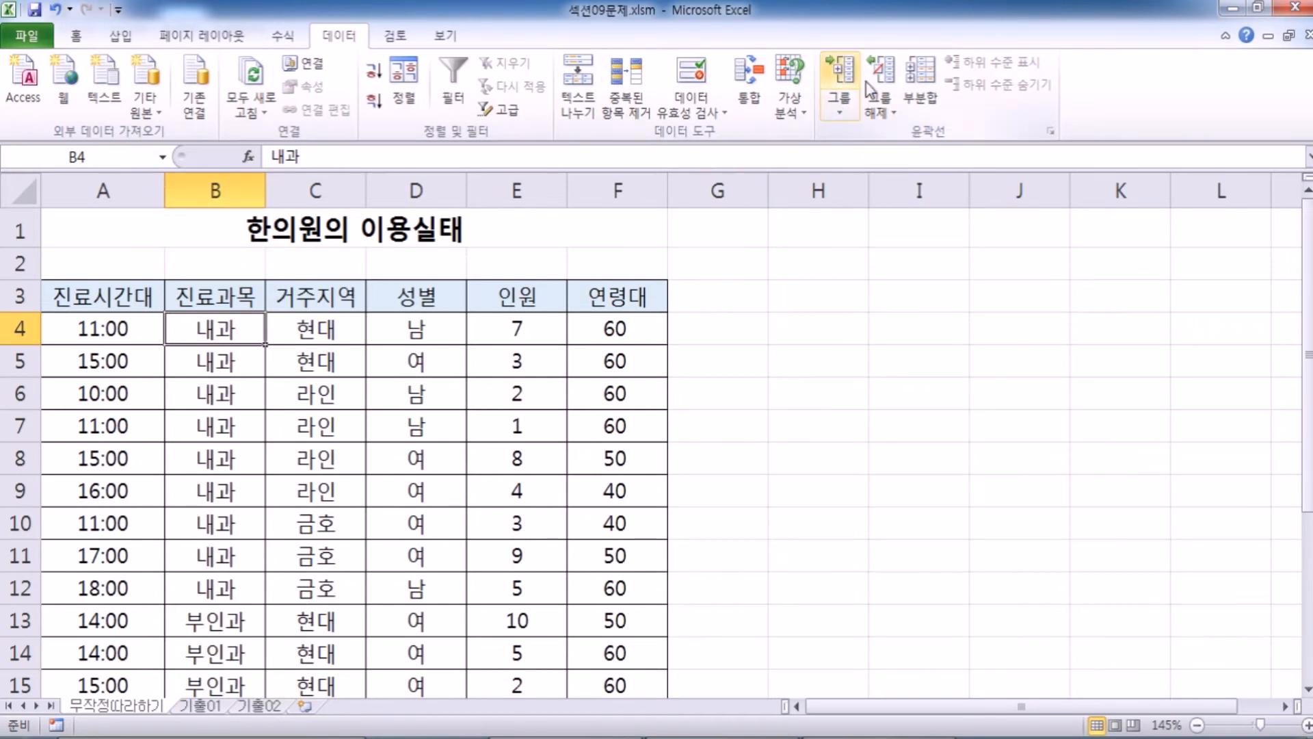
click(928, 102)
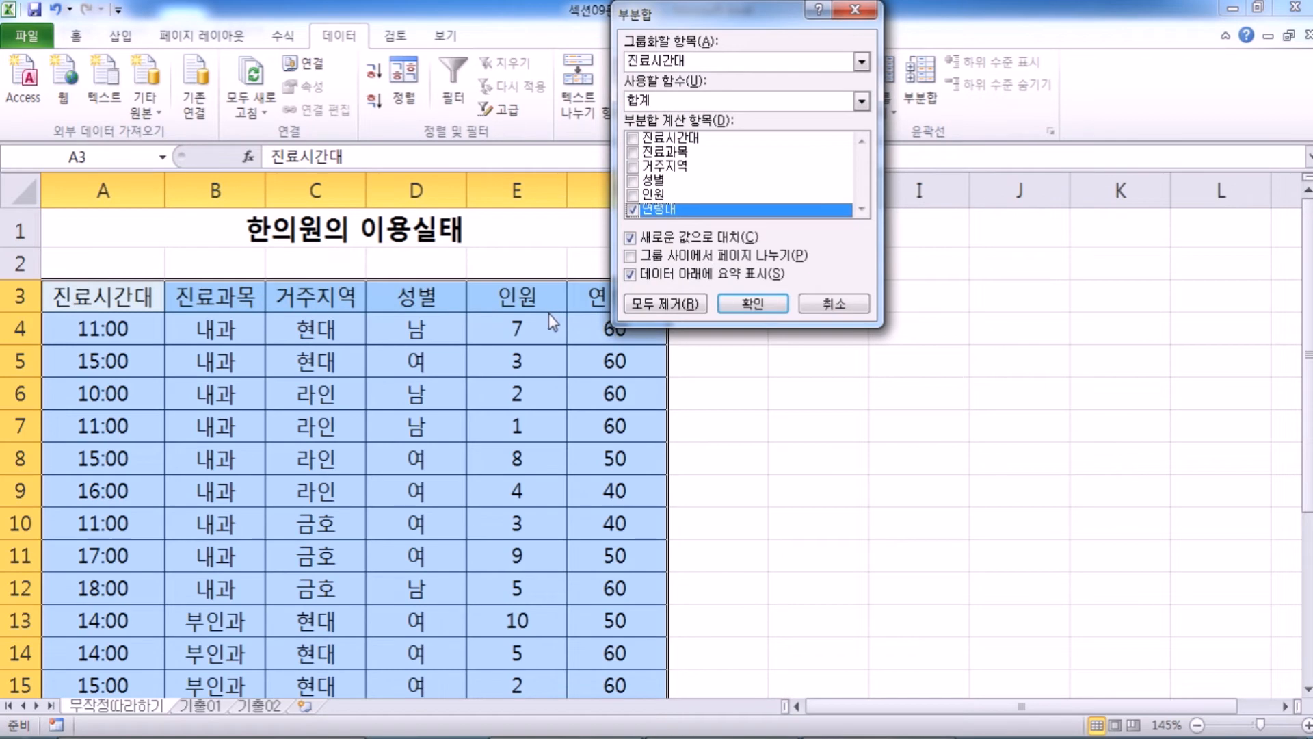
drag(661, 17, 547, 147)
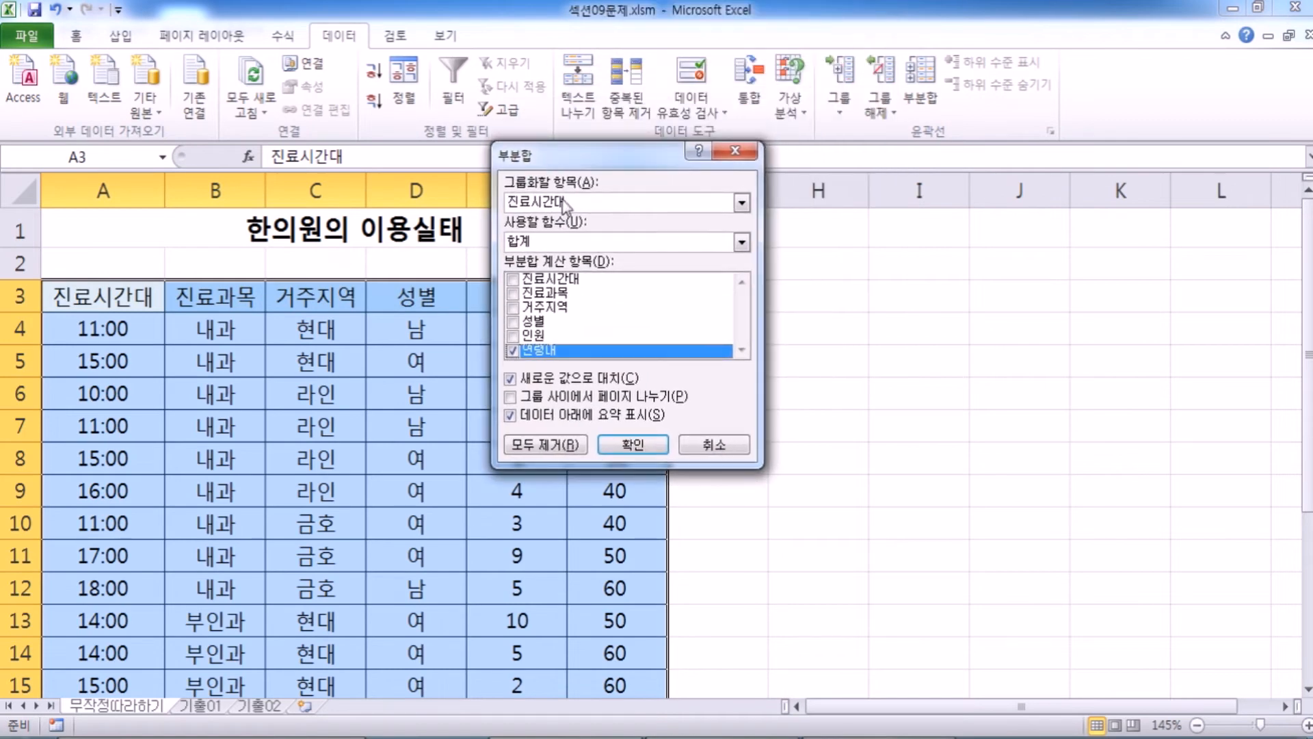
click(716, 437)
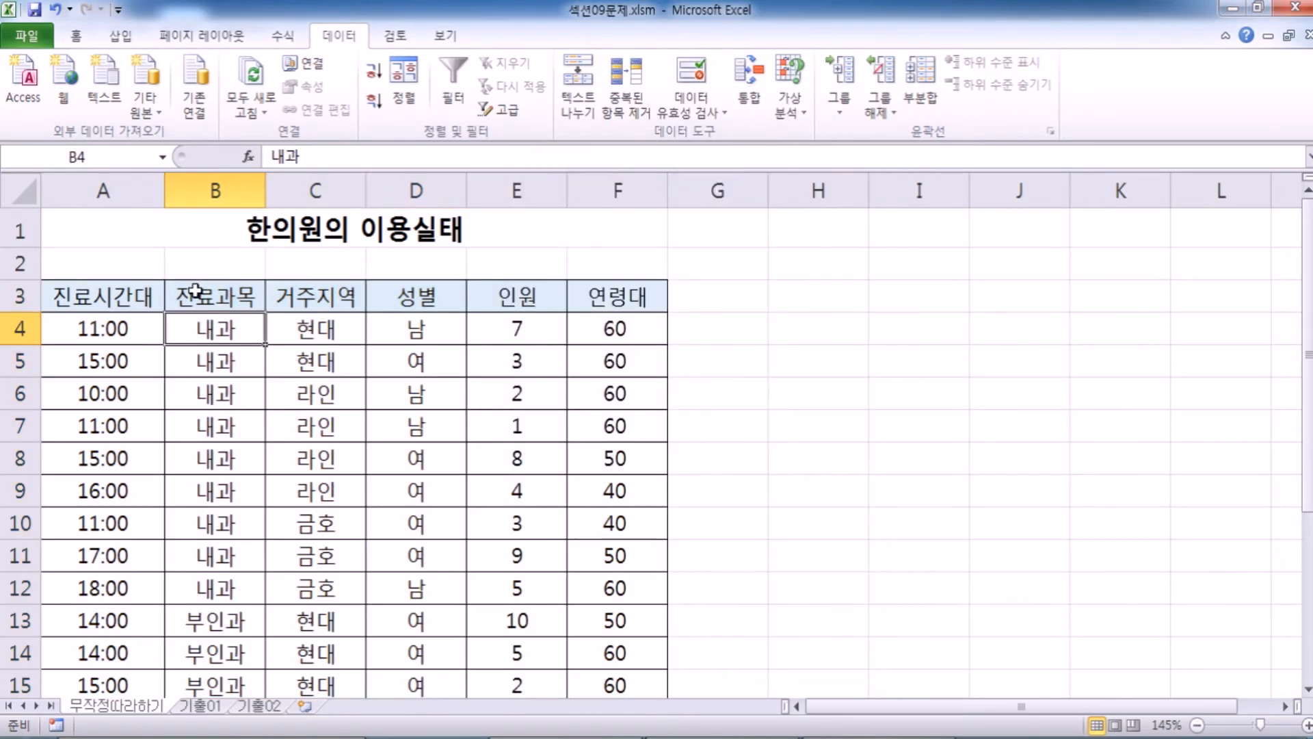
click(921, 89)
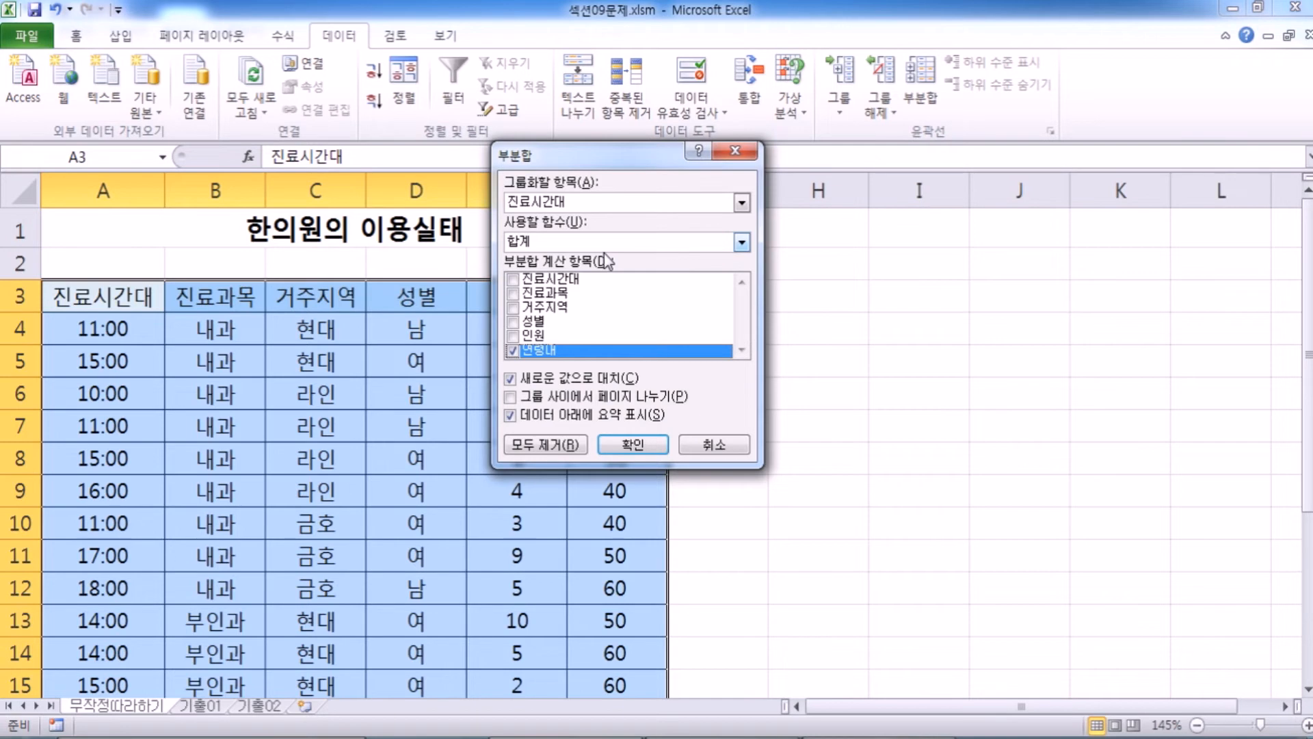
click(713, 445)
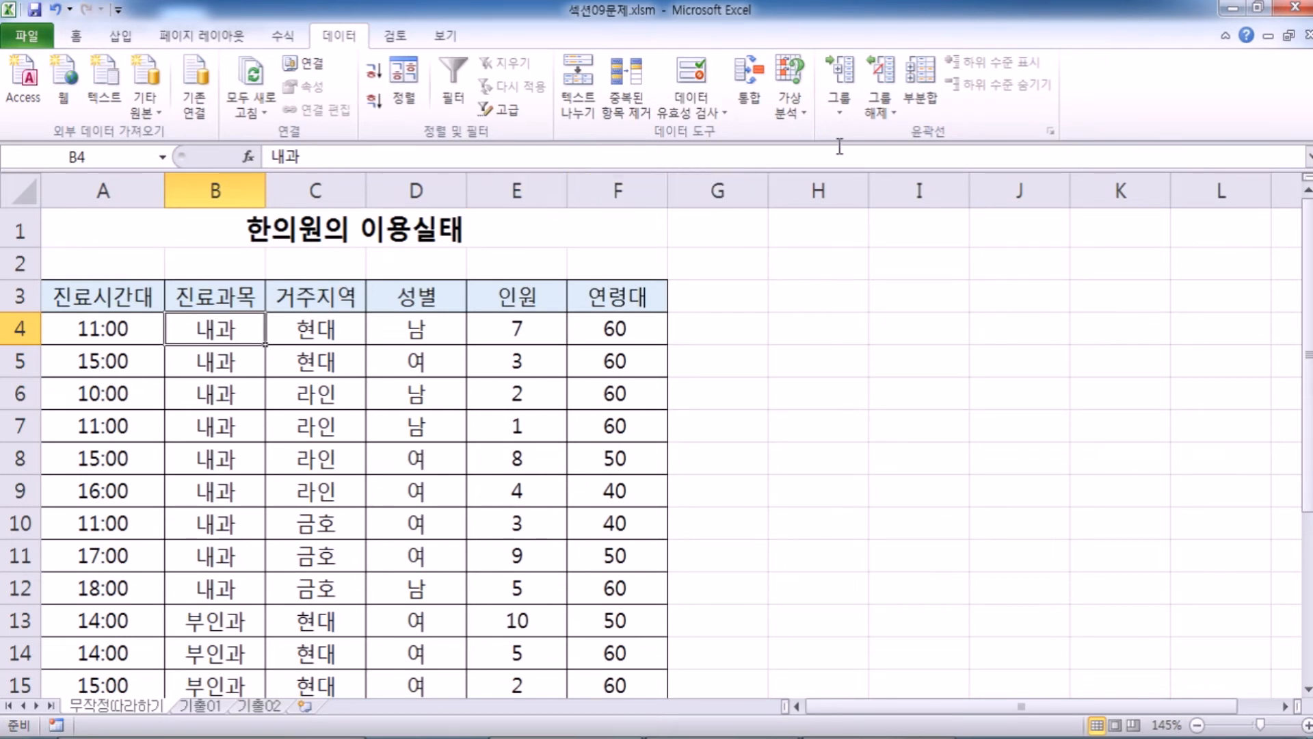
Try a Subtotal (부분합) setup grouped by 진료과목 with 평균 as the function for 인원 and 연령대, without applying it.
click(922, 86)
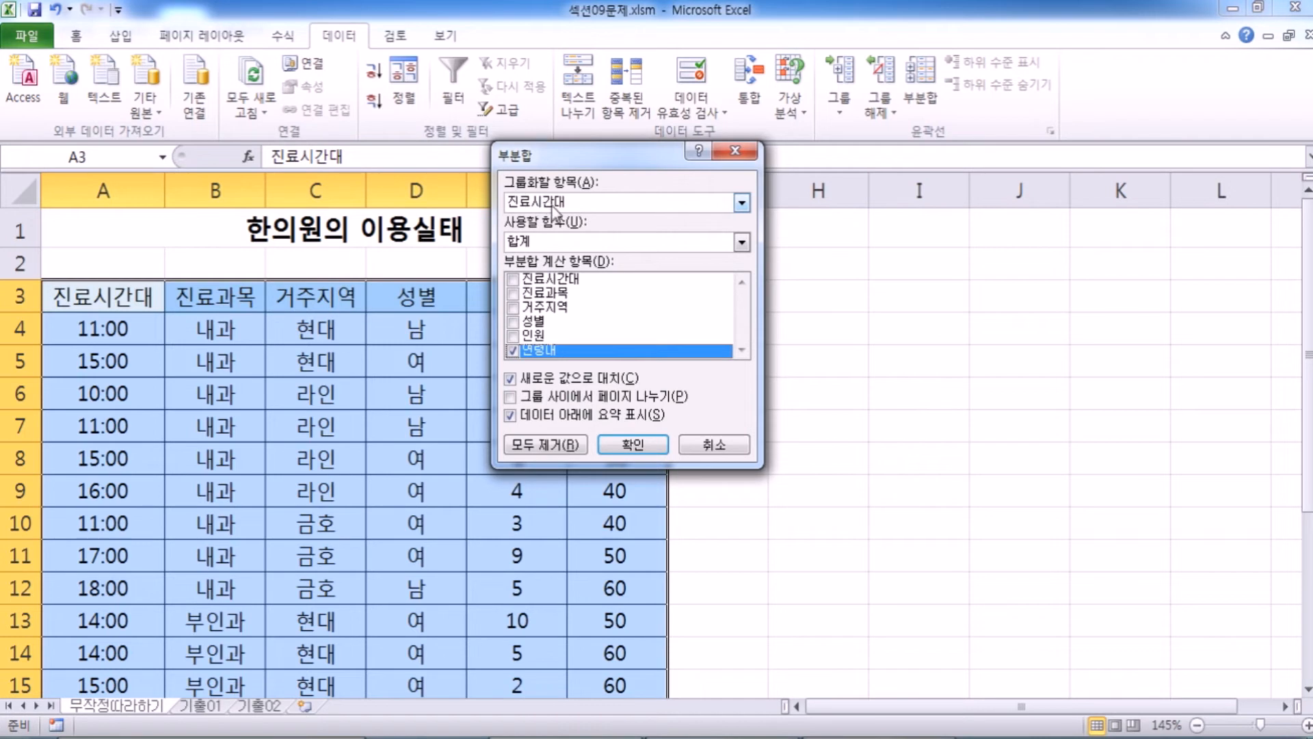
click(617, 205)
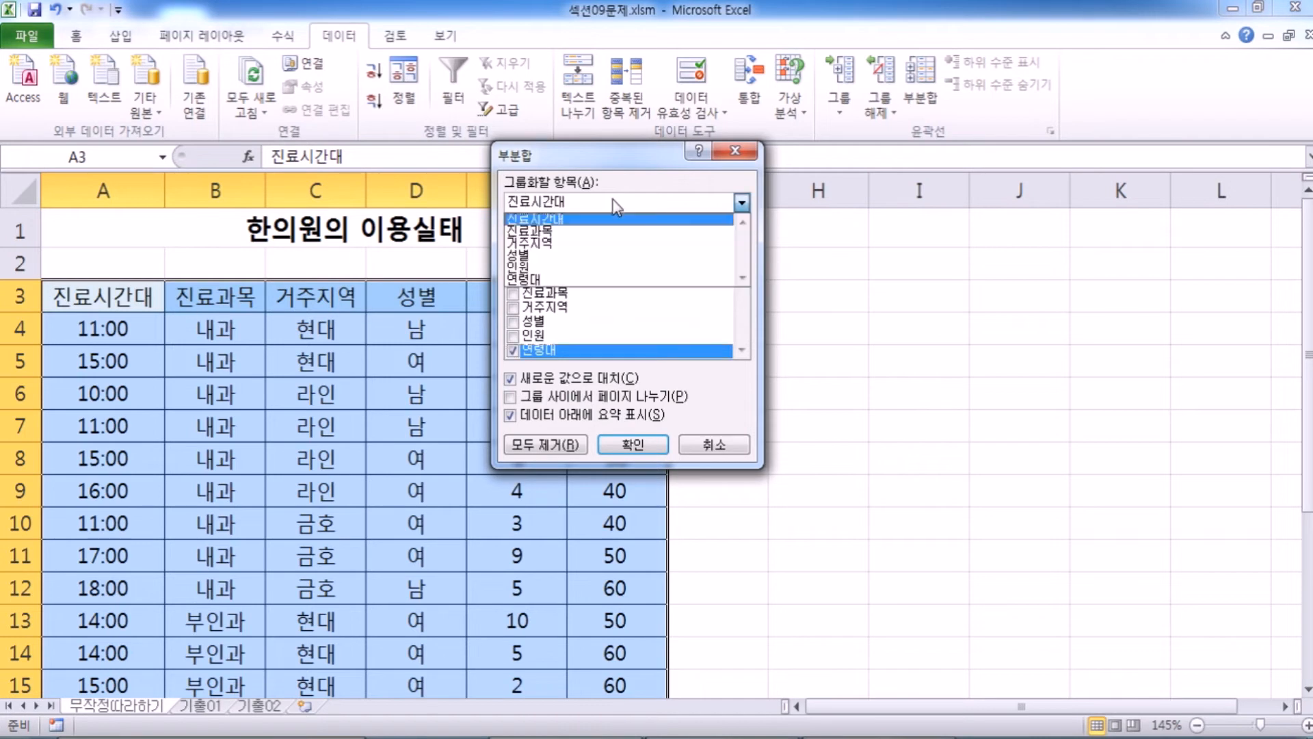
click(563, 230)
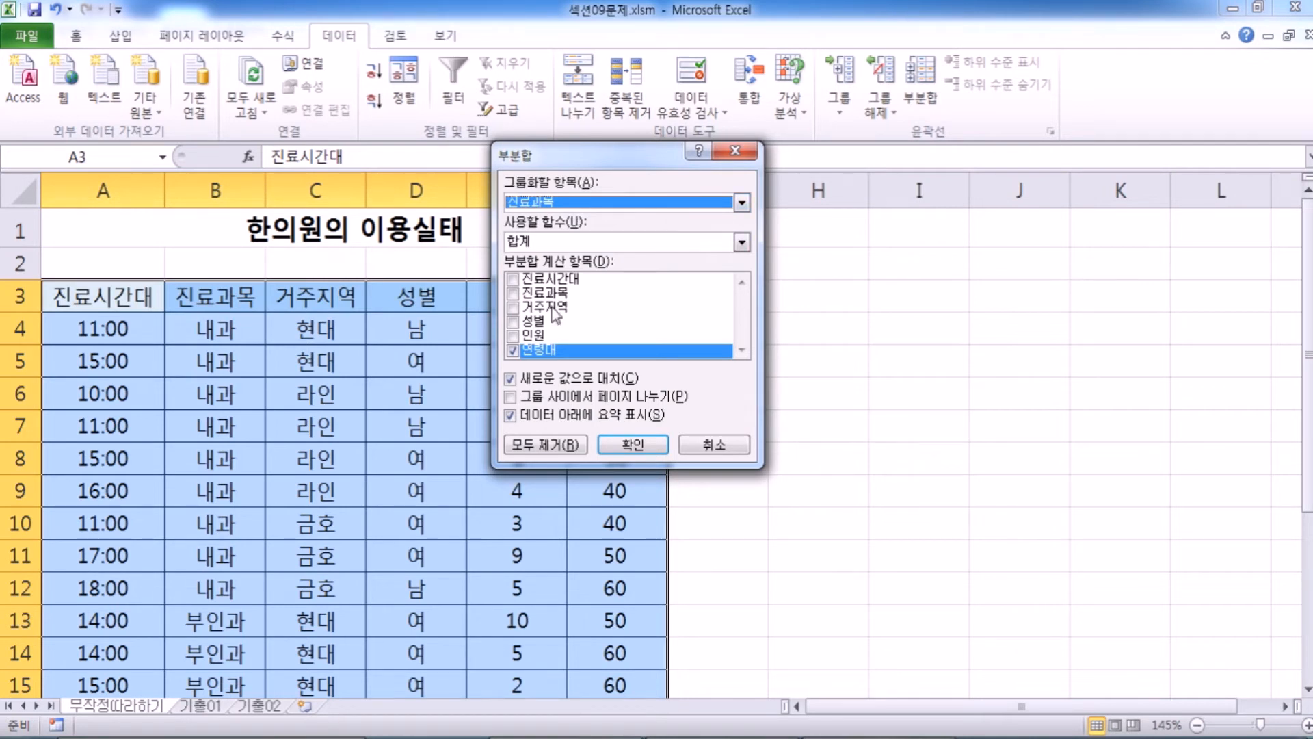
click(519, 337)
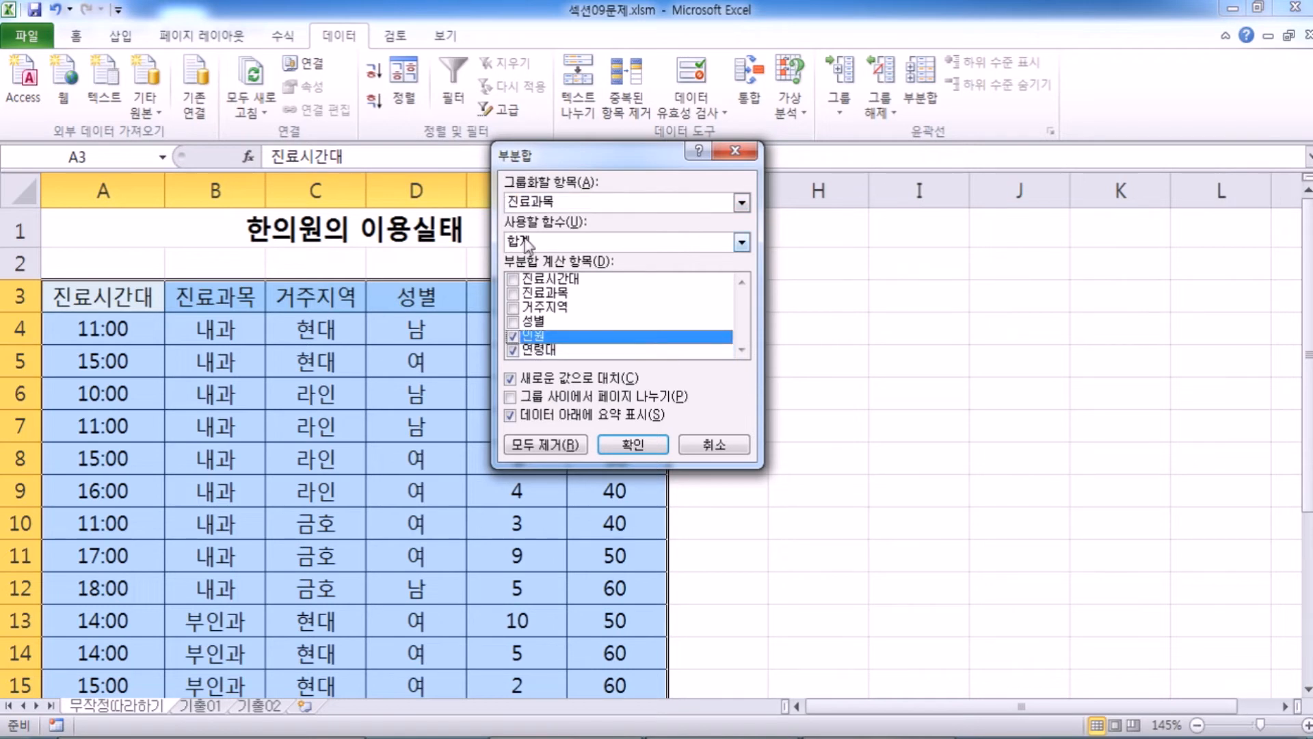
click(532, 241)
click(537, 287)
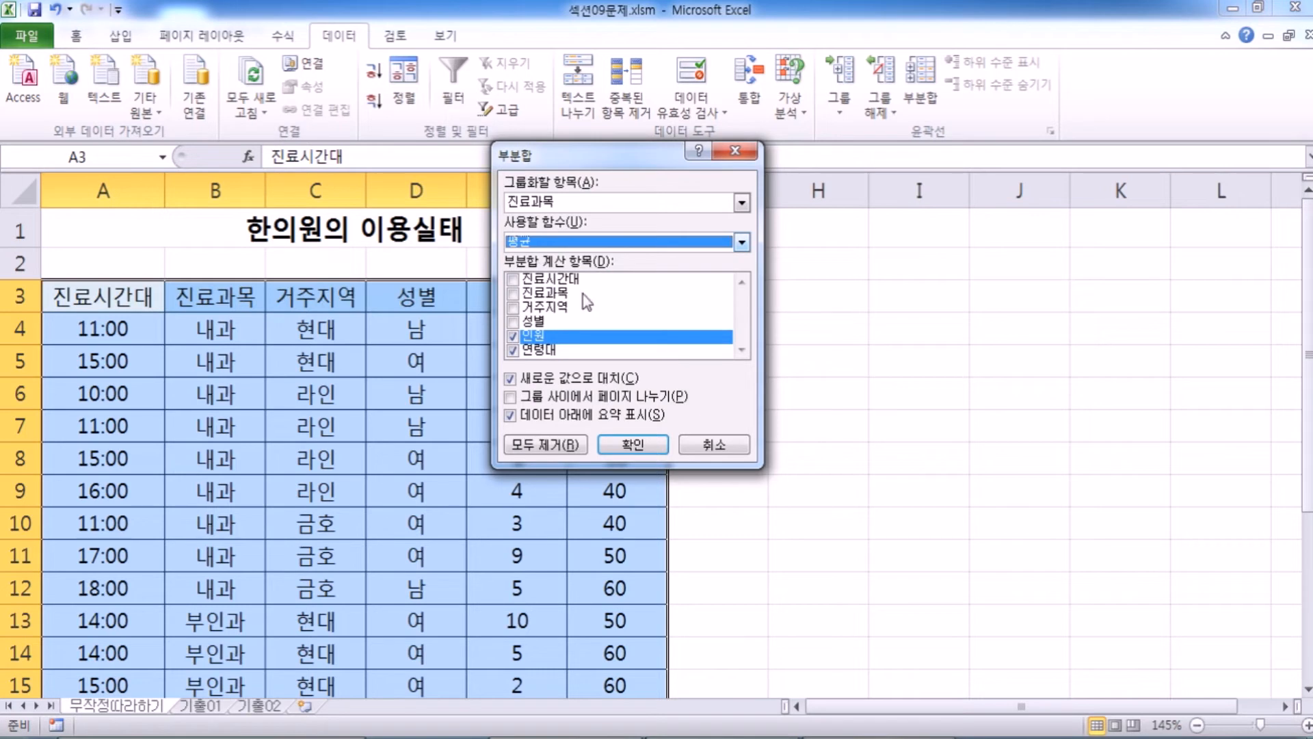
click(728, 449)
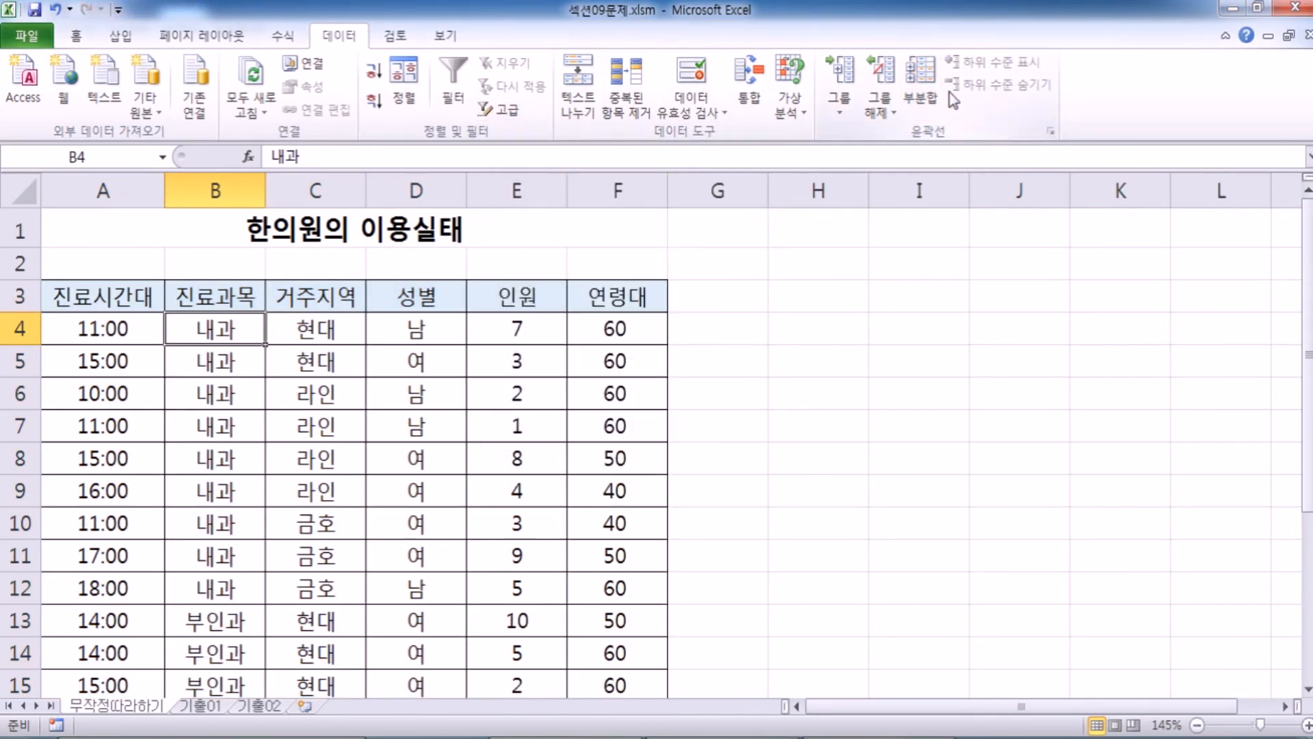
Apply a Subtotal (부분합) grouped by 진료과목 that calculates the 평균 of 인원 and 연령대.
click(916, 80)
drag(505, 153, 254, 253)
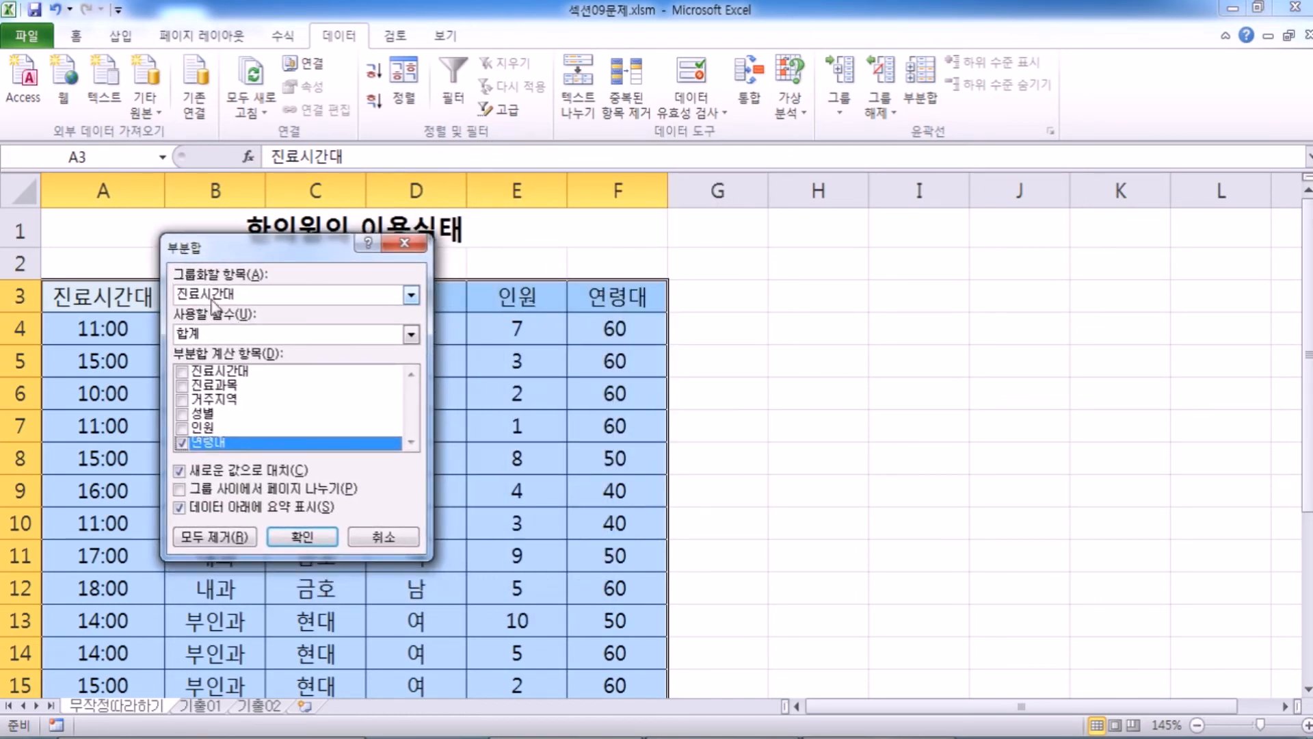
click(212, 295)
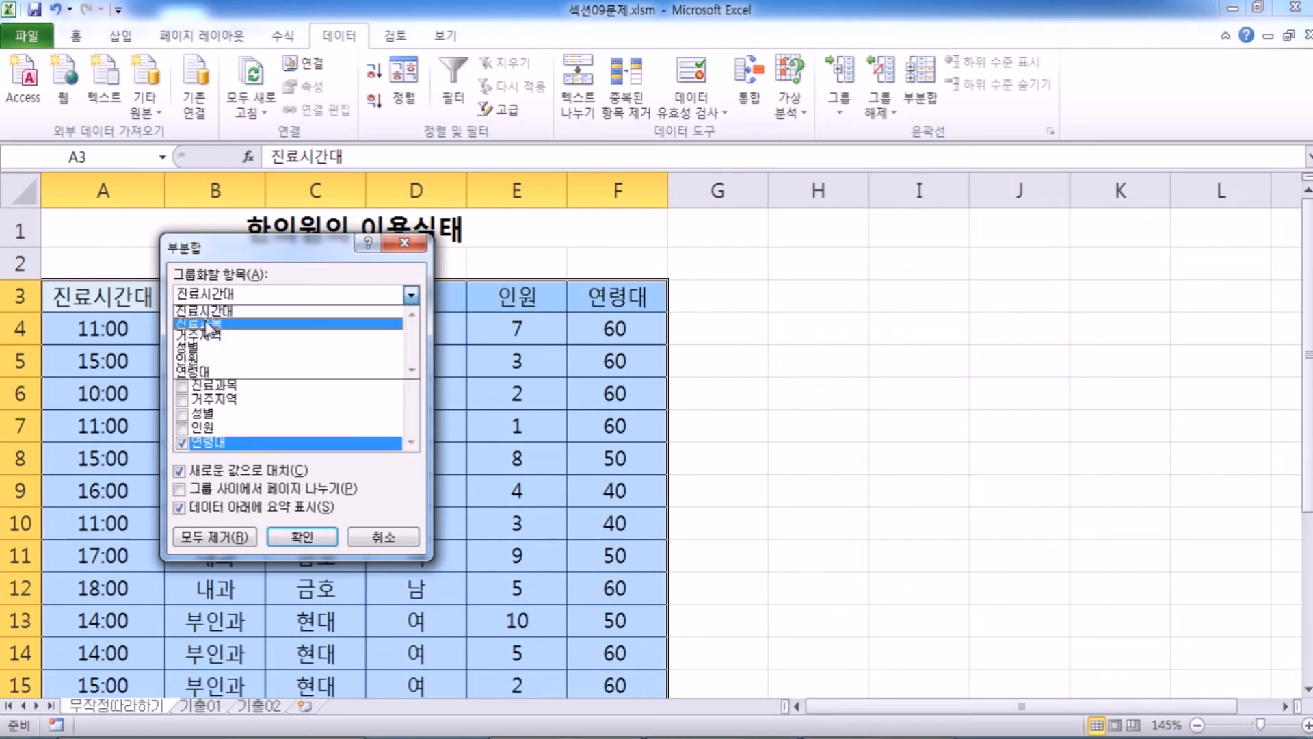
click(207, 324)
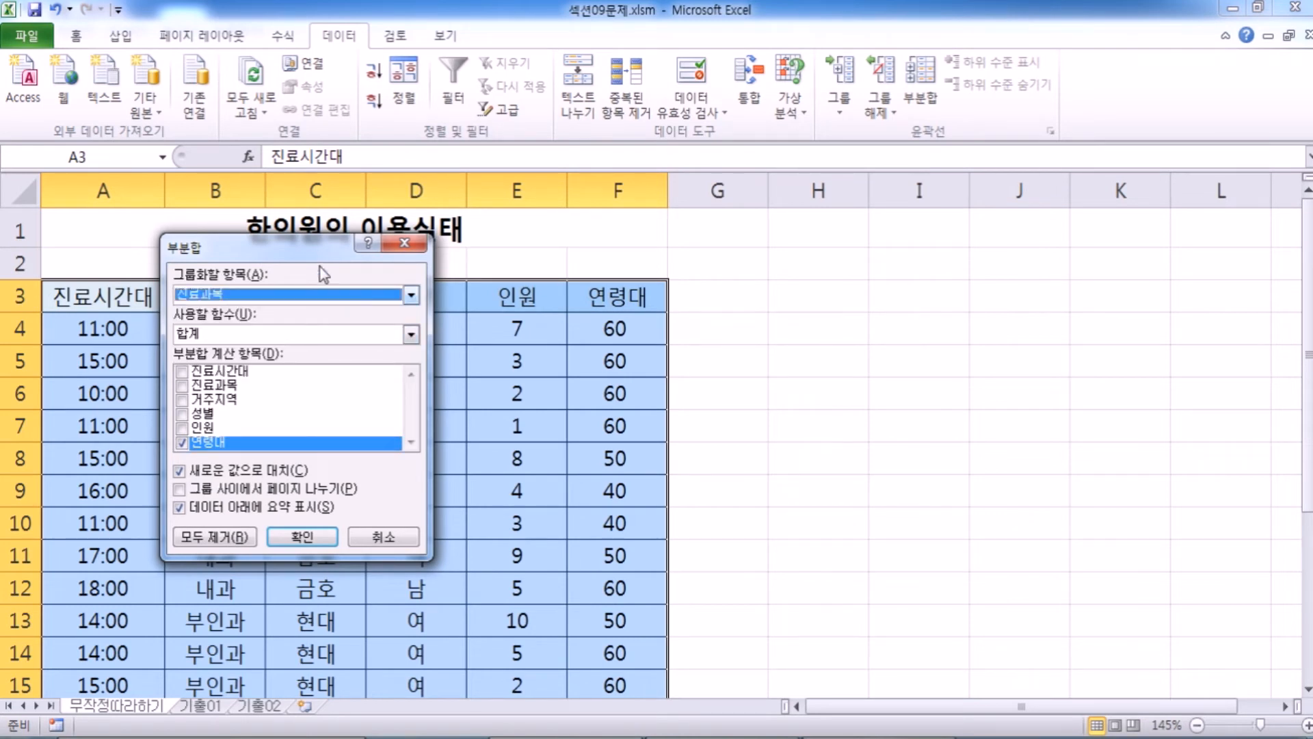
drag(322, 250, 423, 125)
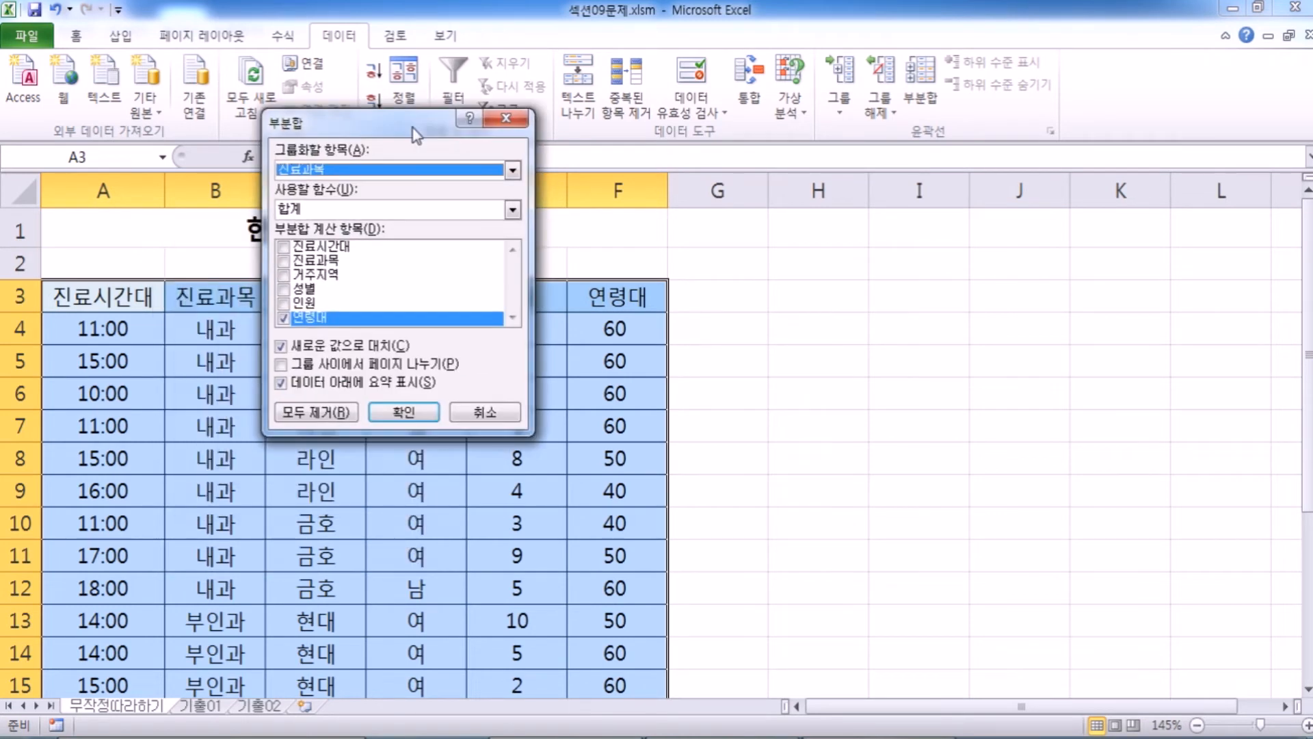
click(283, 303)
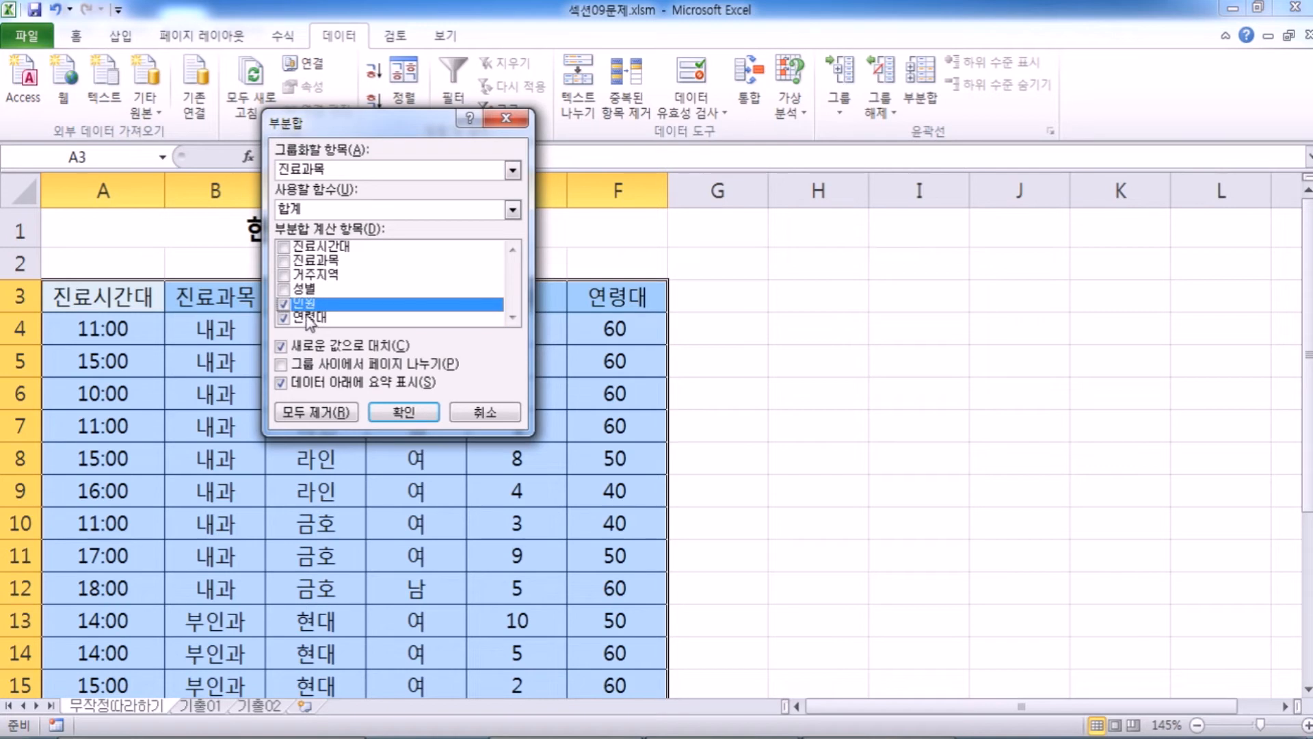
click(306, 212)
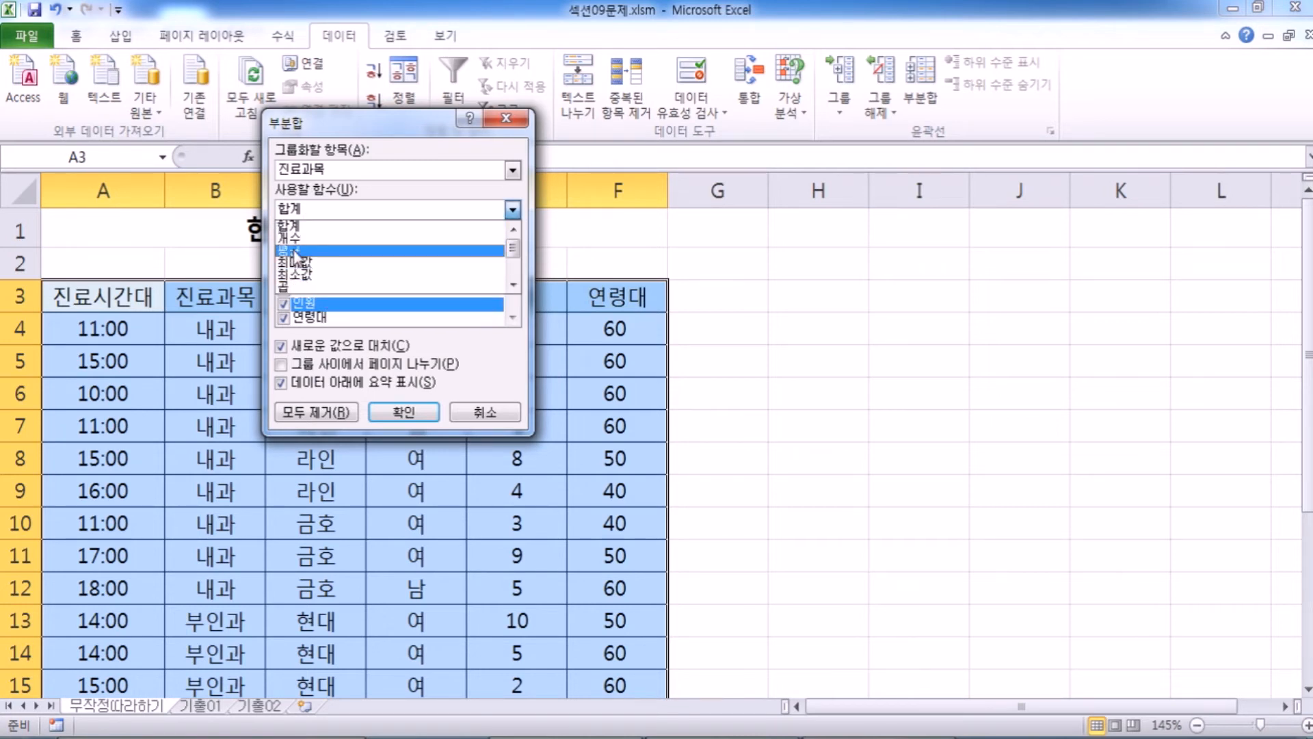
click(301, 251)
click(396, 415)
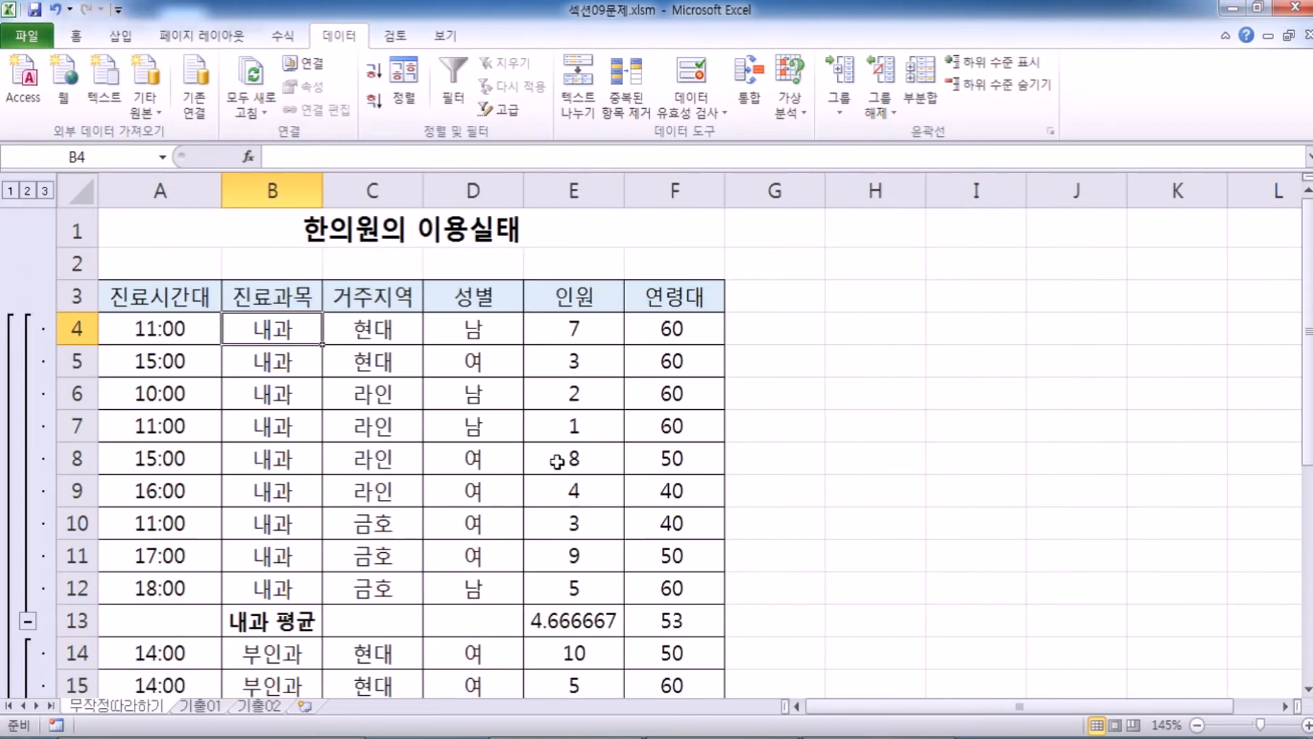
Examine the 평균 rows below the 진료과목 groups, including the formula behind the 침구과 average for 인원.
scroll(595, 455, down, 3)
scroll(600, 459, down, 3)
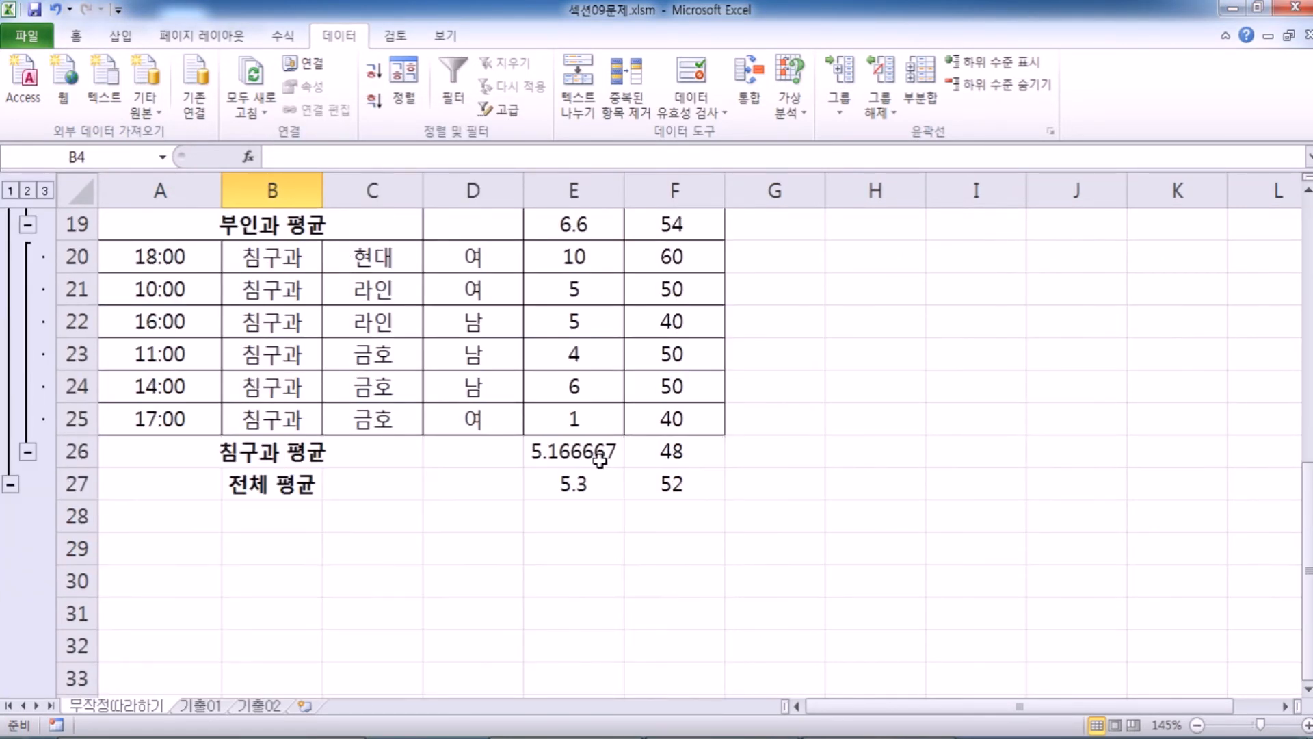
scroll(600, 459, up, 6)
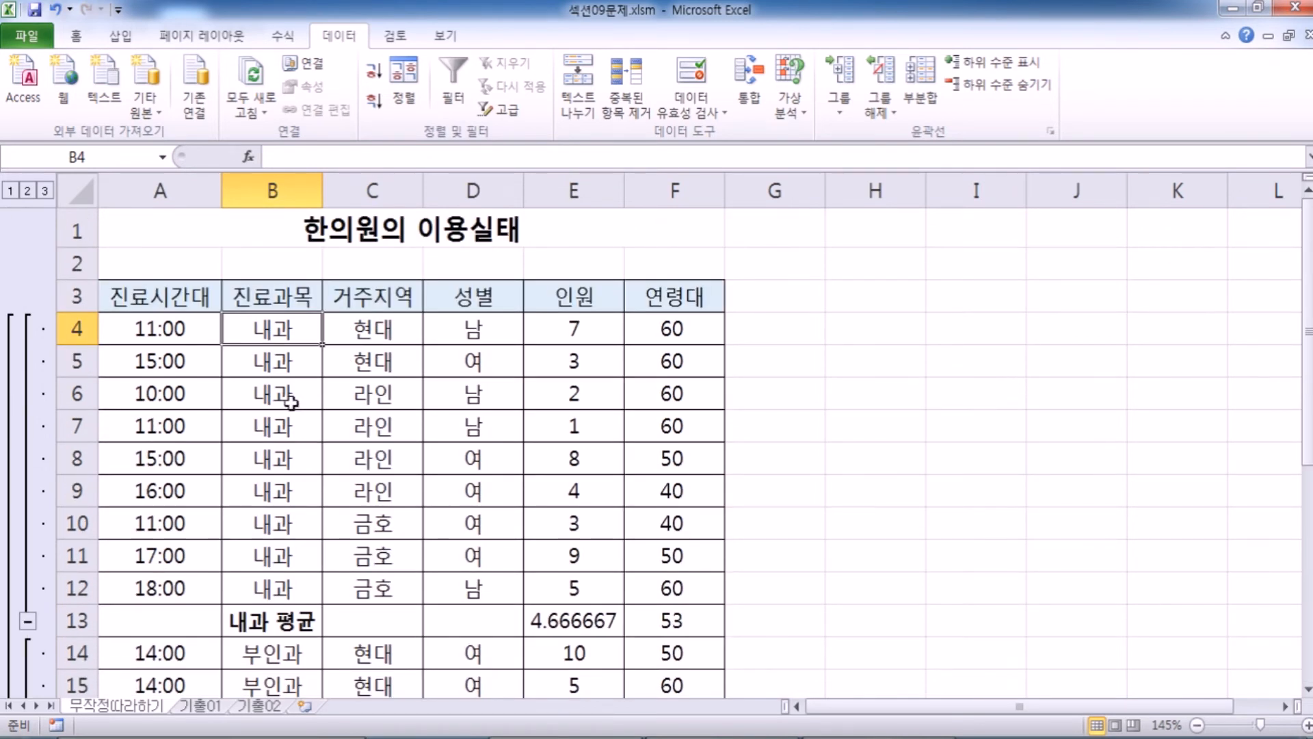
scroll(290, 402, down, 2)
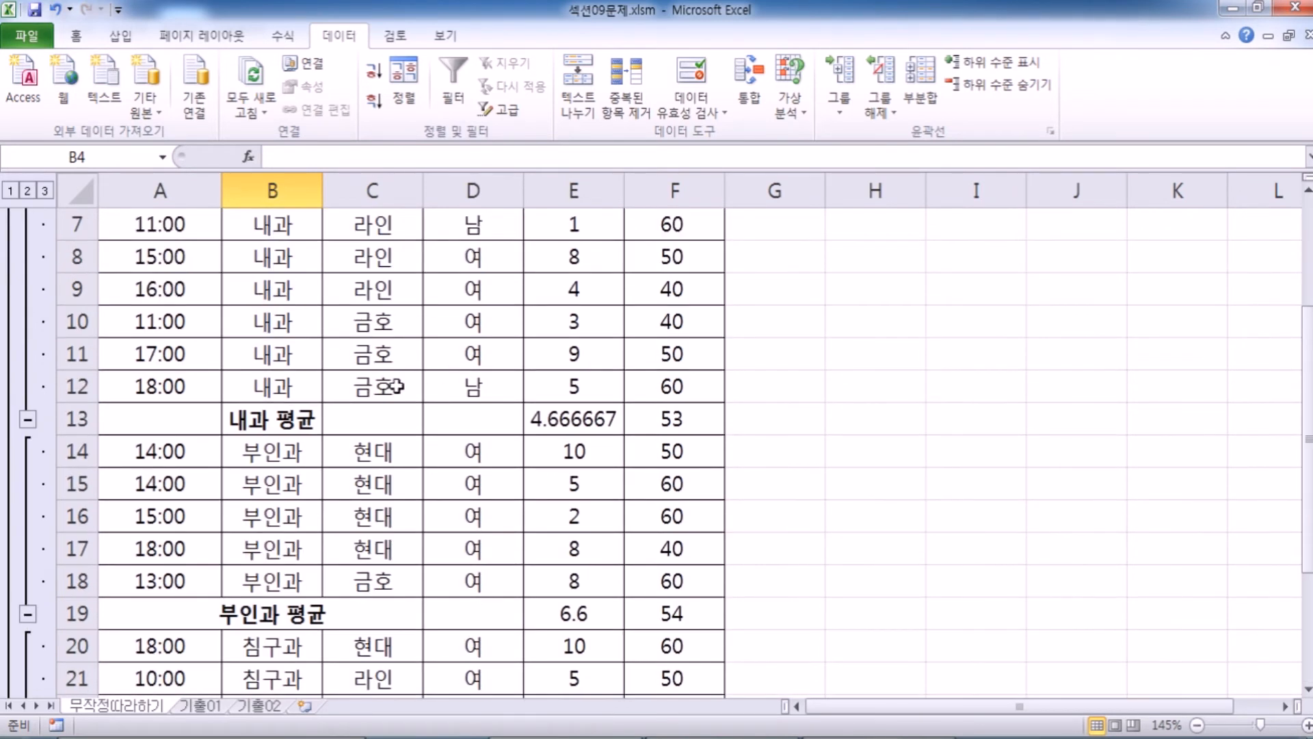
scroll(431, 372, down, 2)
drag(289, 454, 519, 595)
click(552, 587)
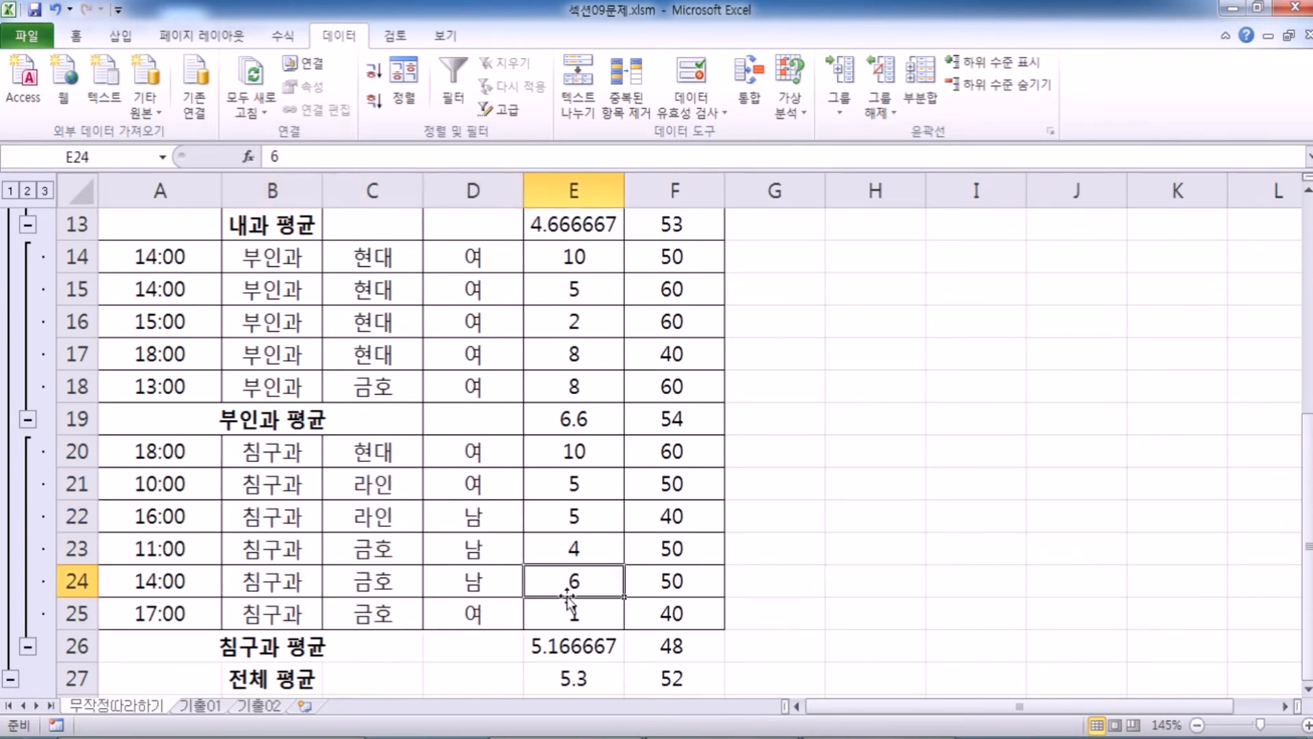
click(561, 657)
scroll(582, 582, up, 4)
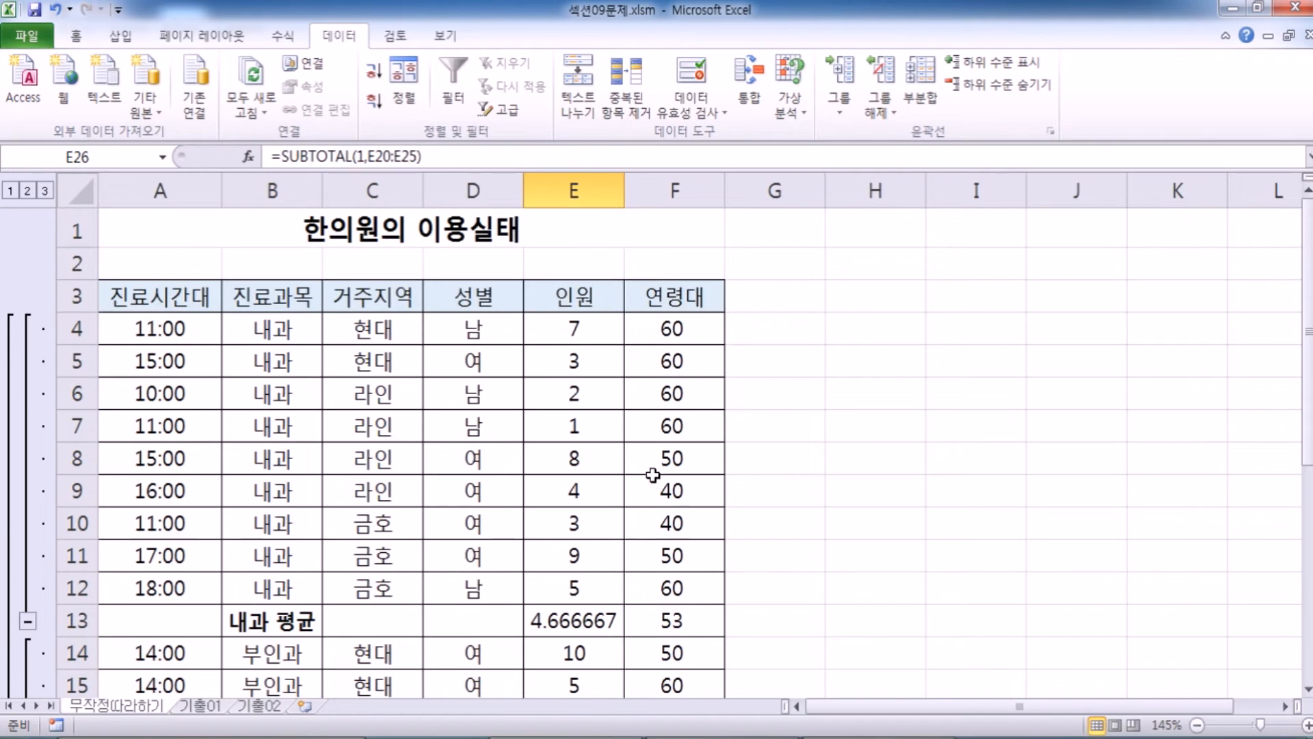
scroll(656, 379, down, 1)
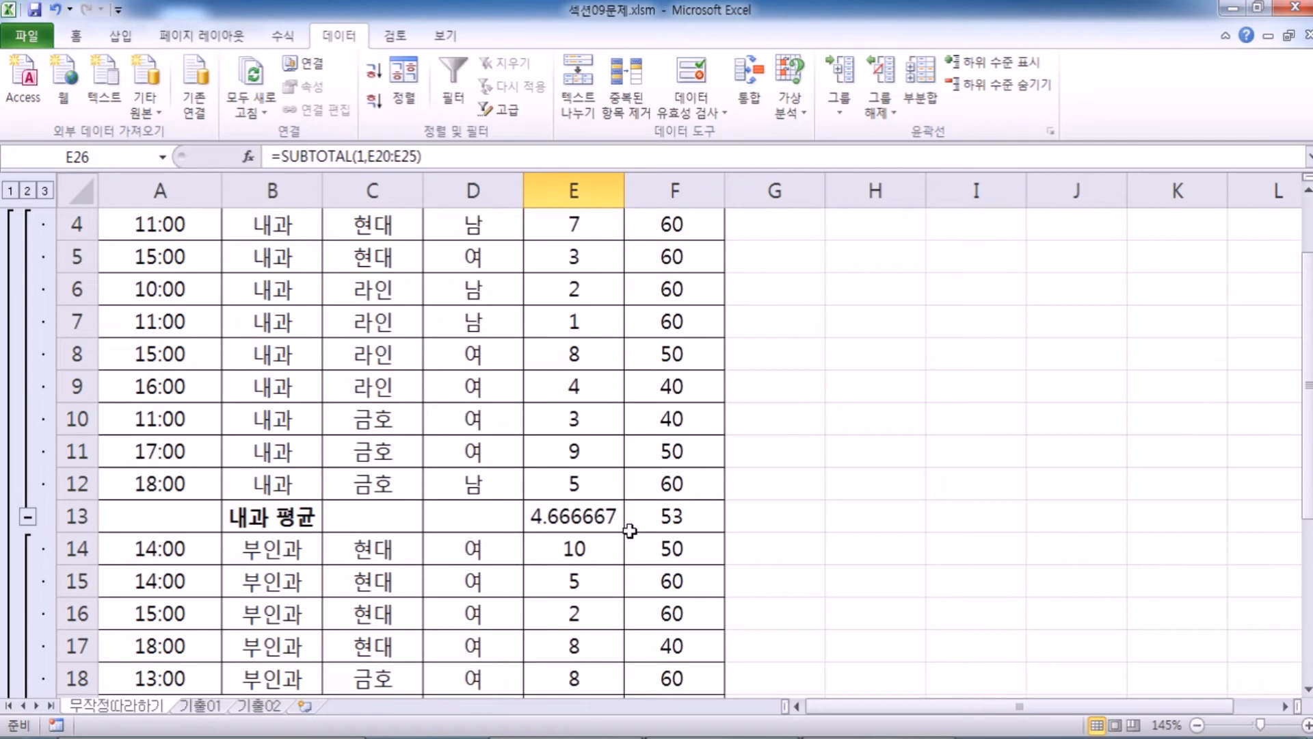
Try replacing the subtotals with a Subtotal (부분합) grouped by 거주지역 that calculates the 최소값 of 인원 only.
click(923, 82)
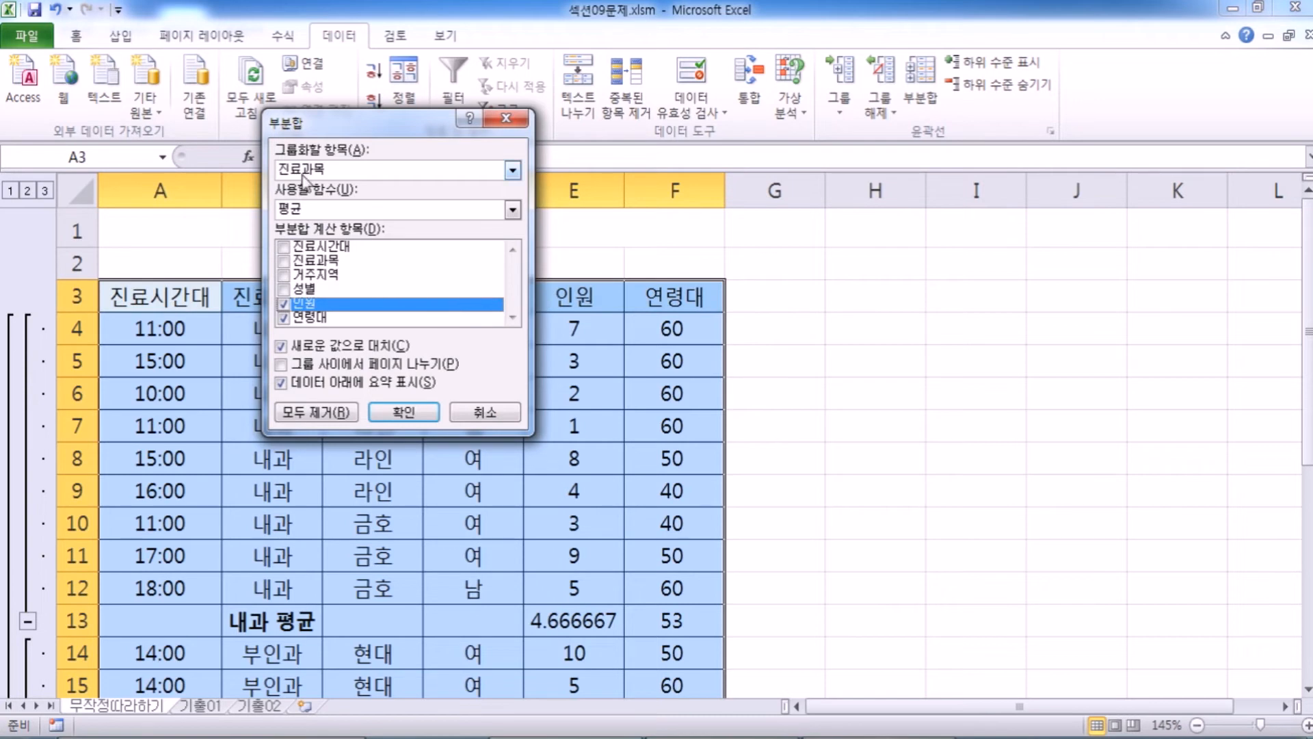
drag(318, 124, 517, 113)
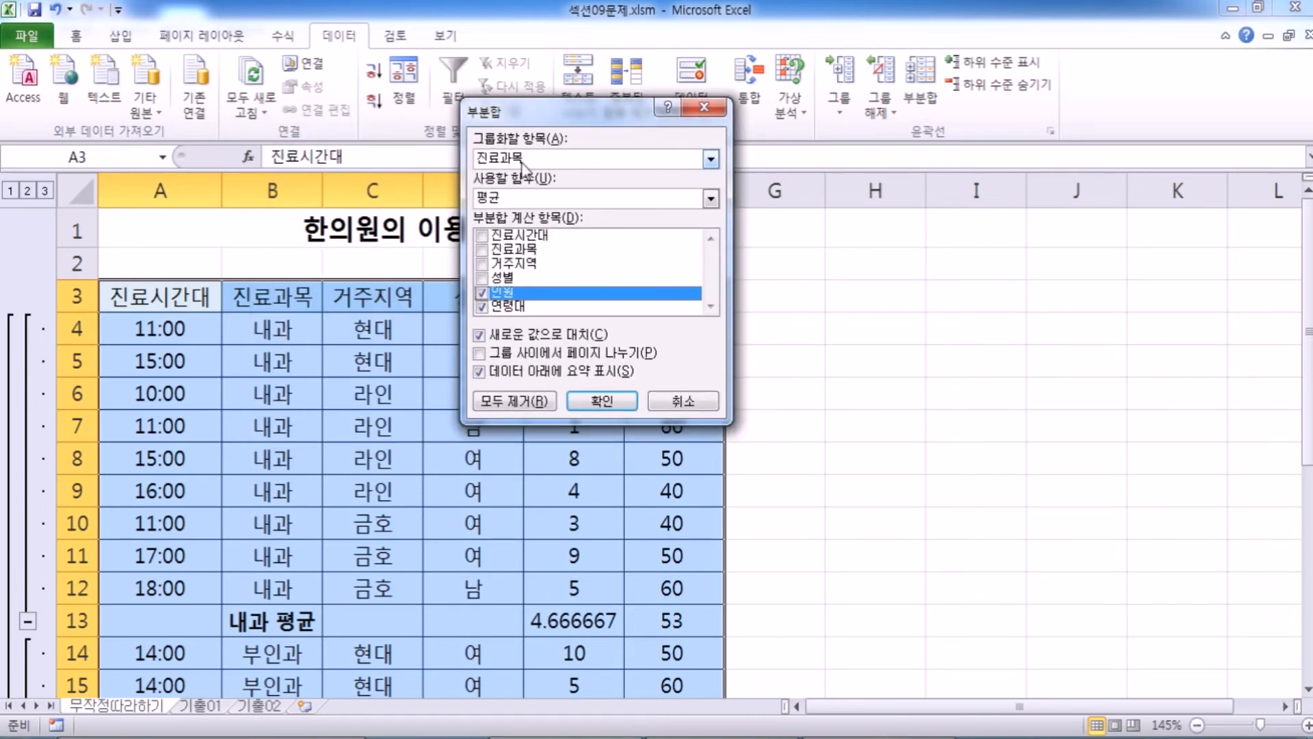
click(521, 164)
click(516, 204)
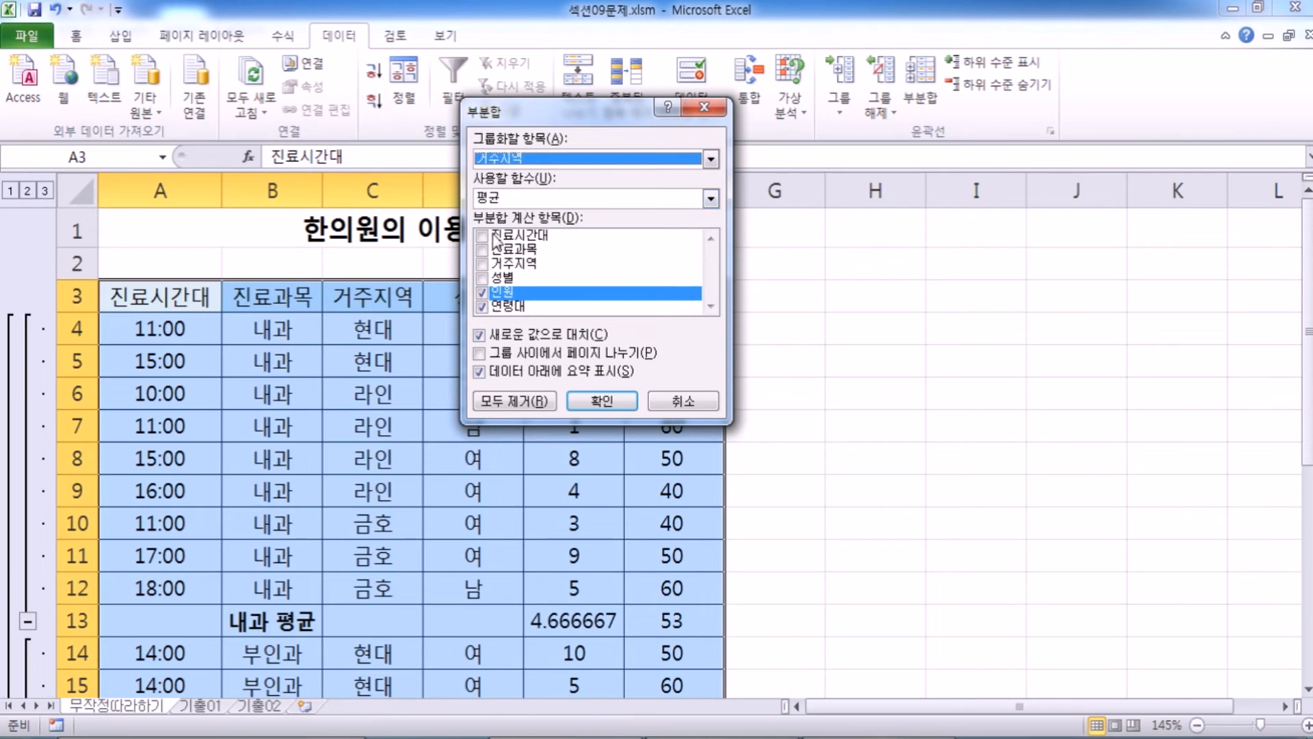
click(487, 305)
click(504, 296)
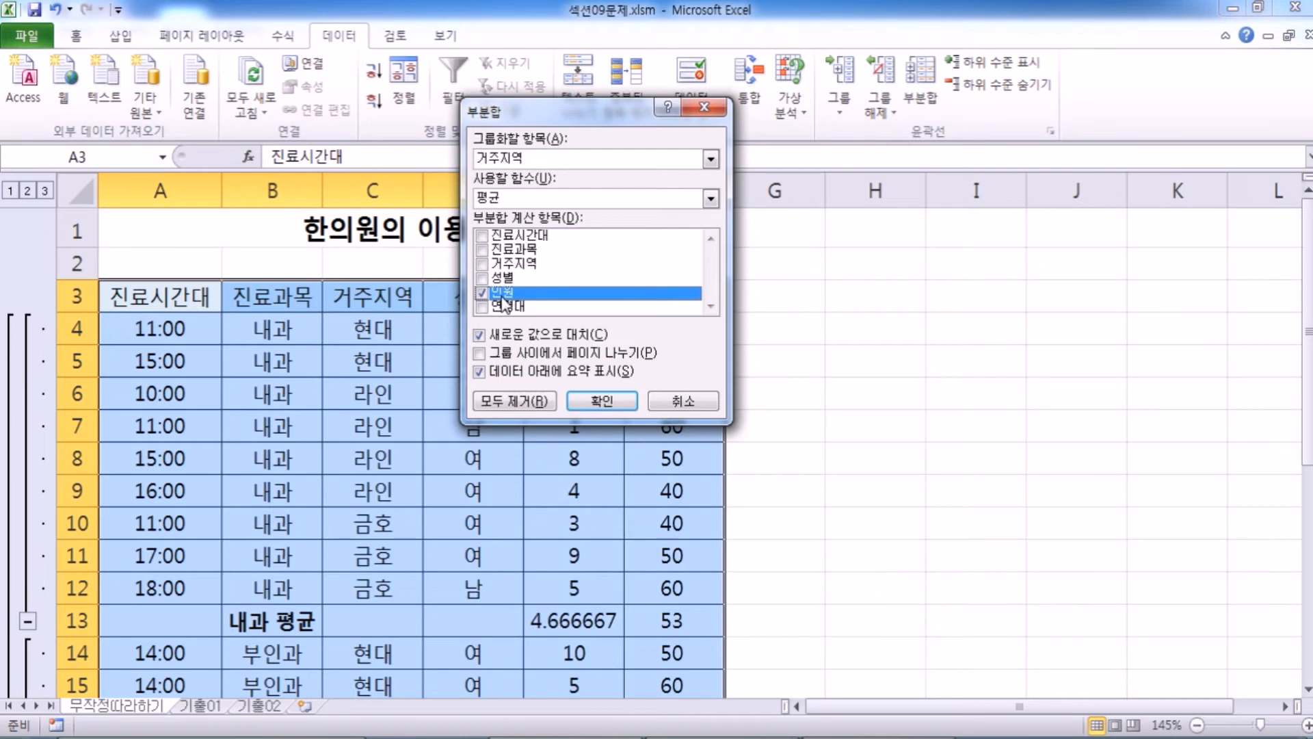
click(527, 199)
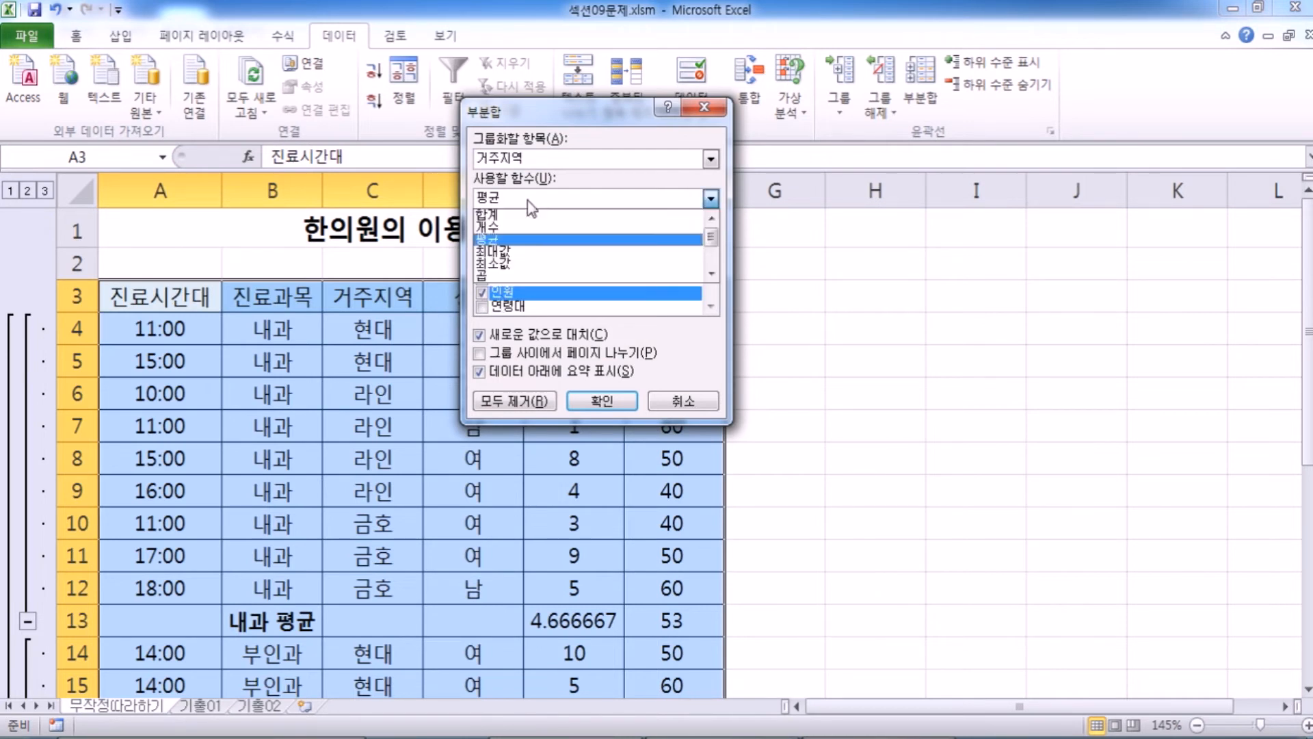
click(511, 263)
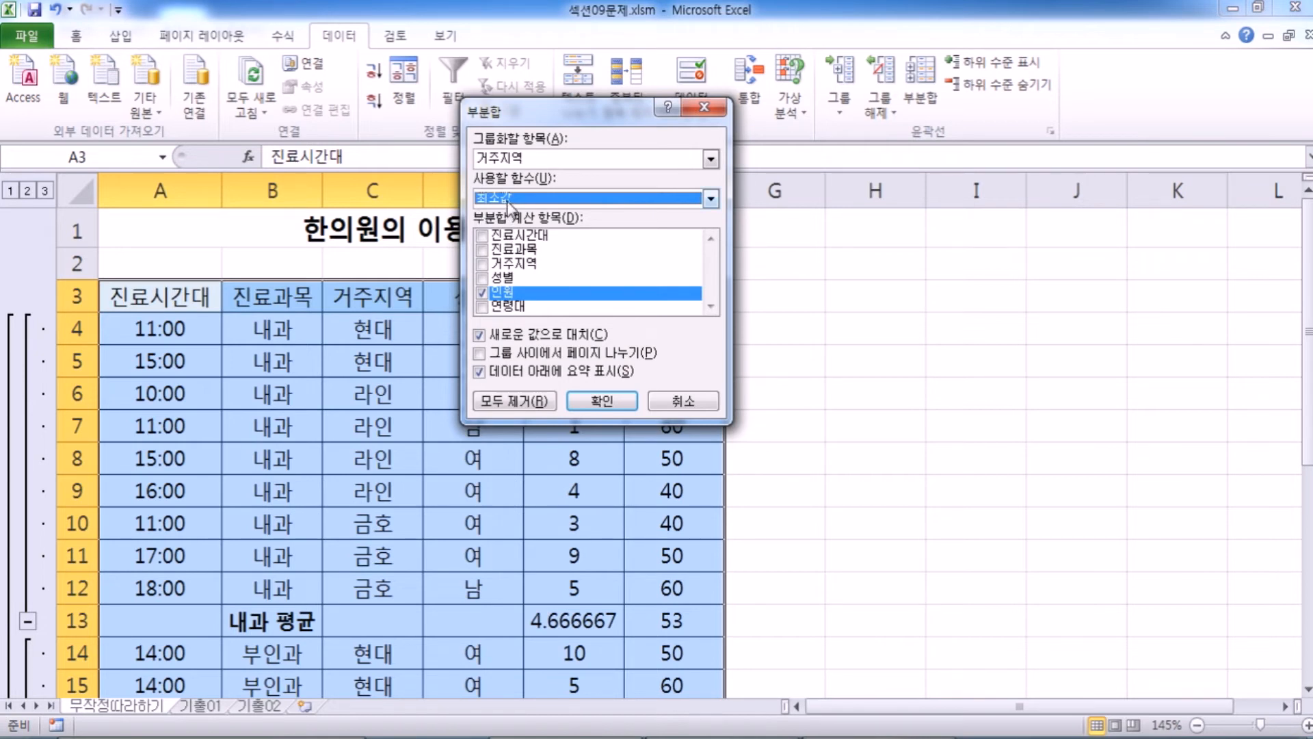
click(599, 404)
scroll(417, 441, down, 3)
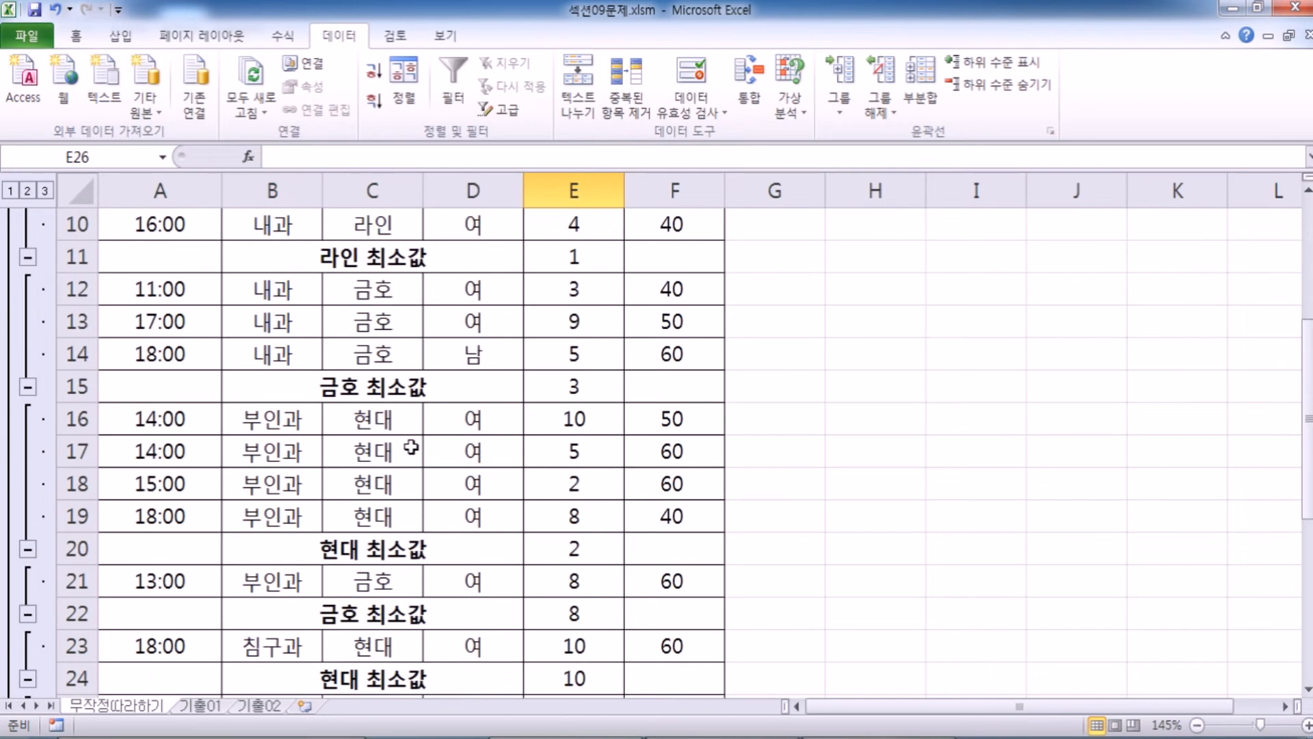
scroll(411, 448, up, 2)
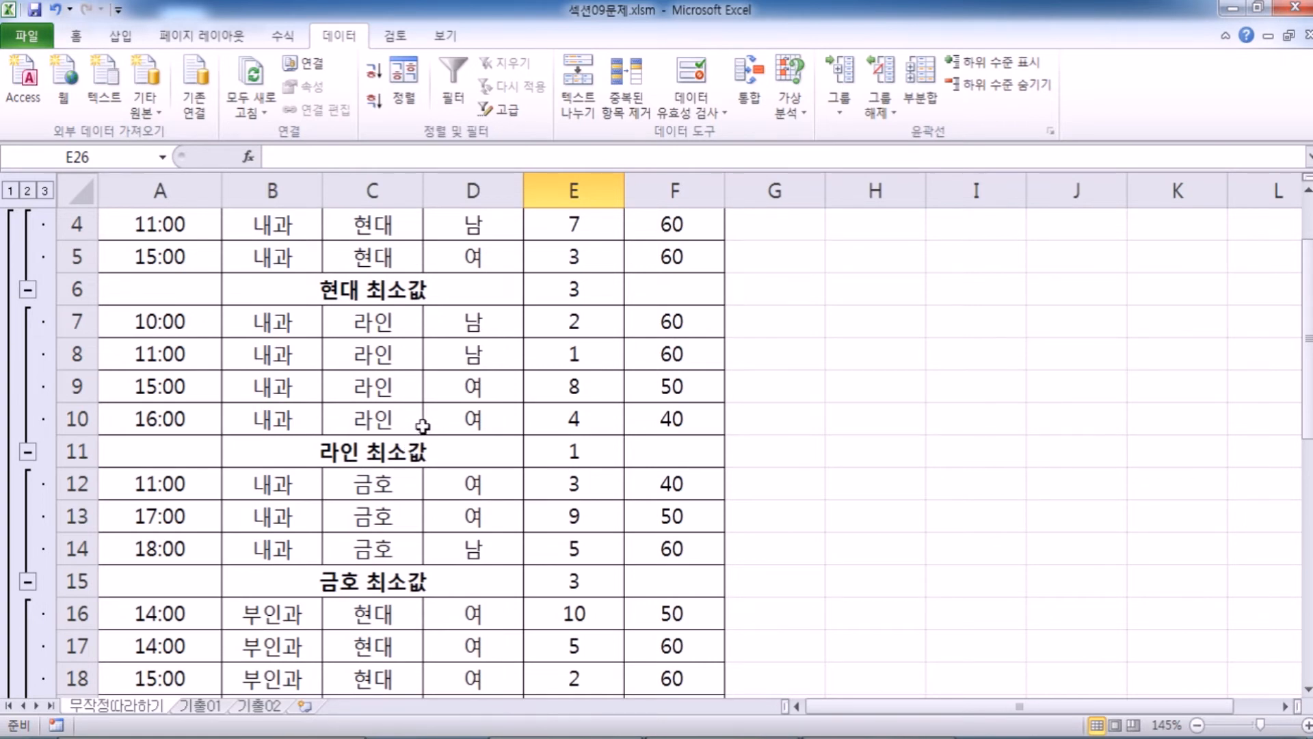
Replace the 거주지역 subtotals with a Subtotal (부분합) grouped by 진료과목, using 평균 for 인원 and 연령대.
click(916, 99)
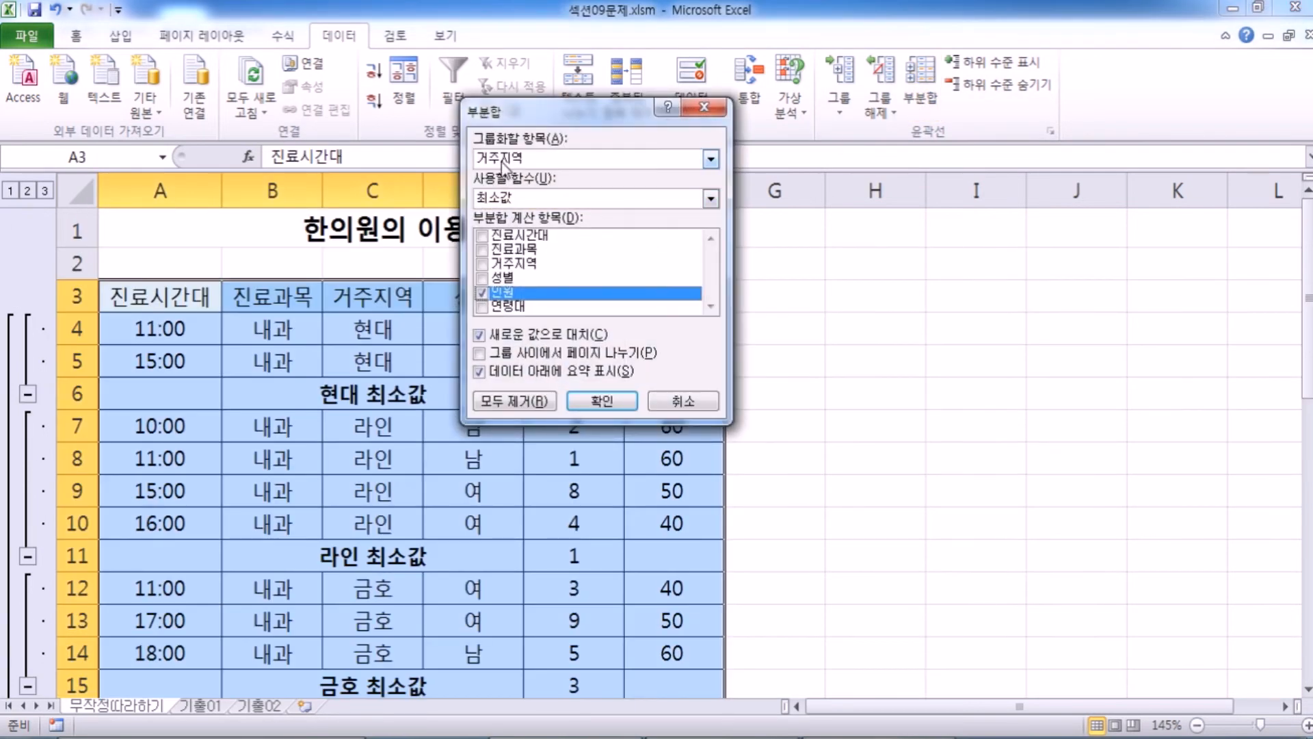
click(503, 161)
click(507, 189)
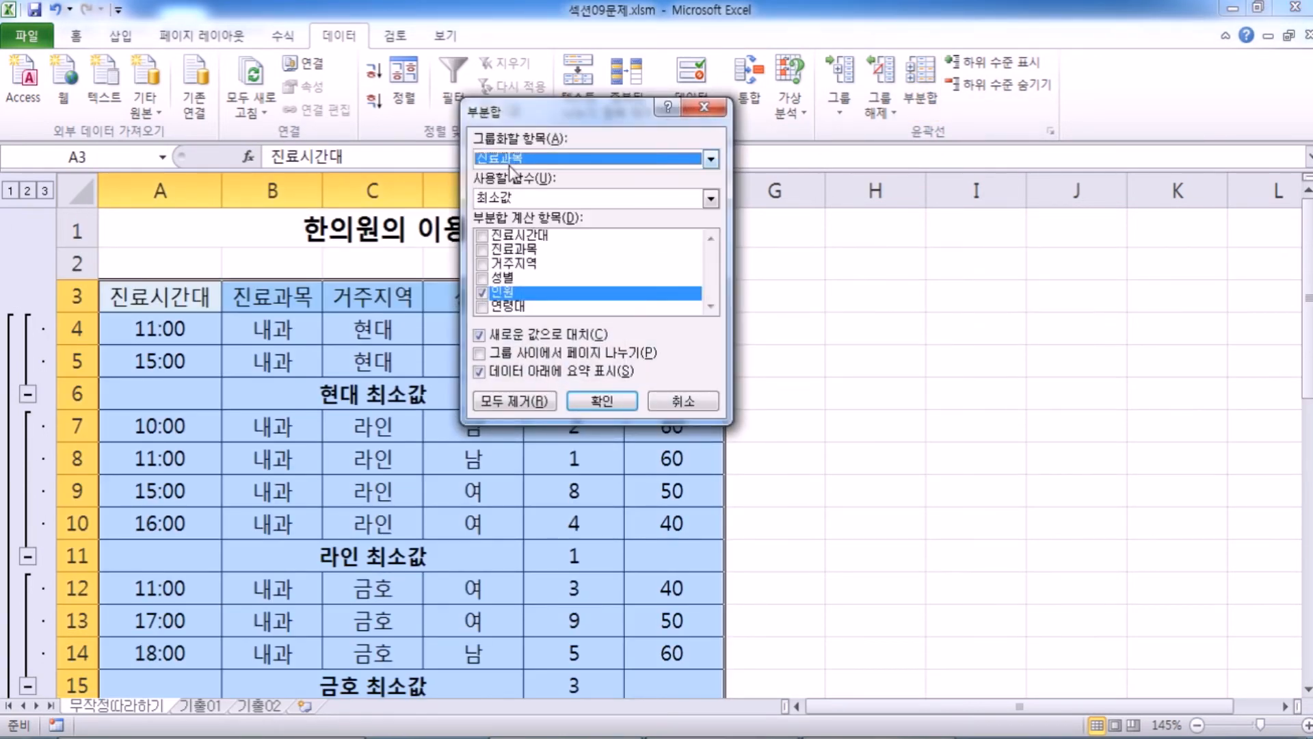
click(497, 309)
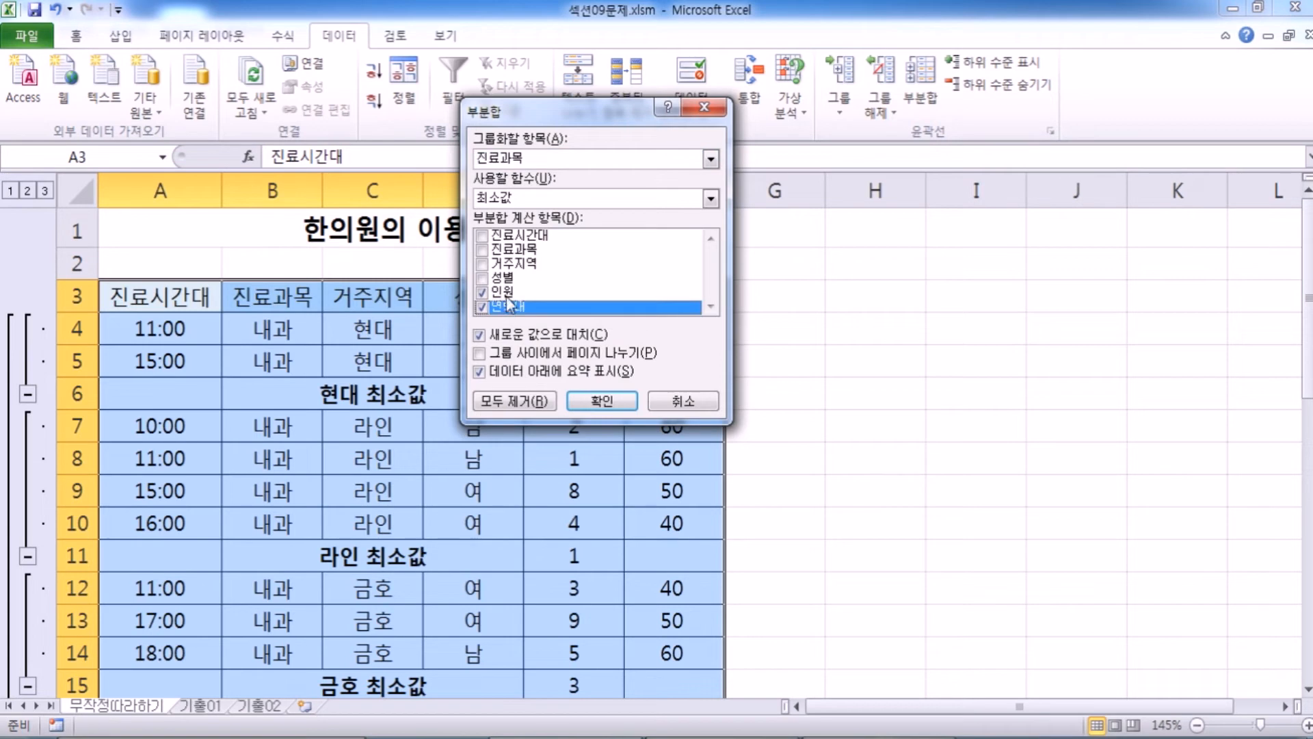
click(517, 200)
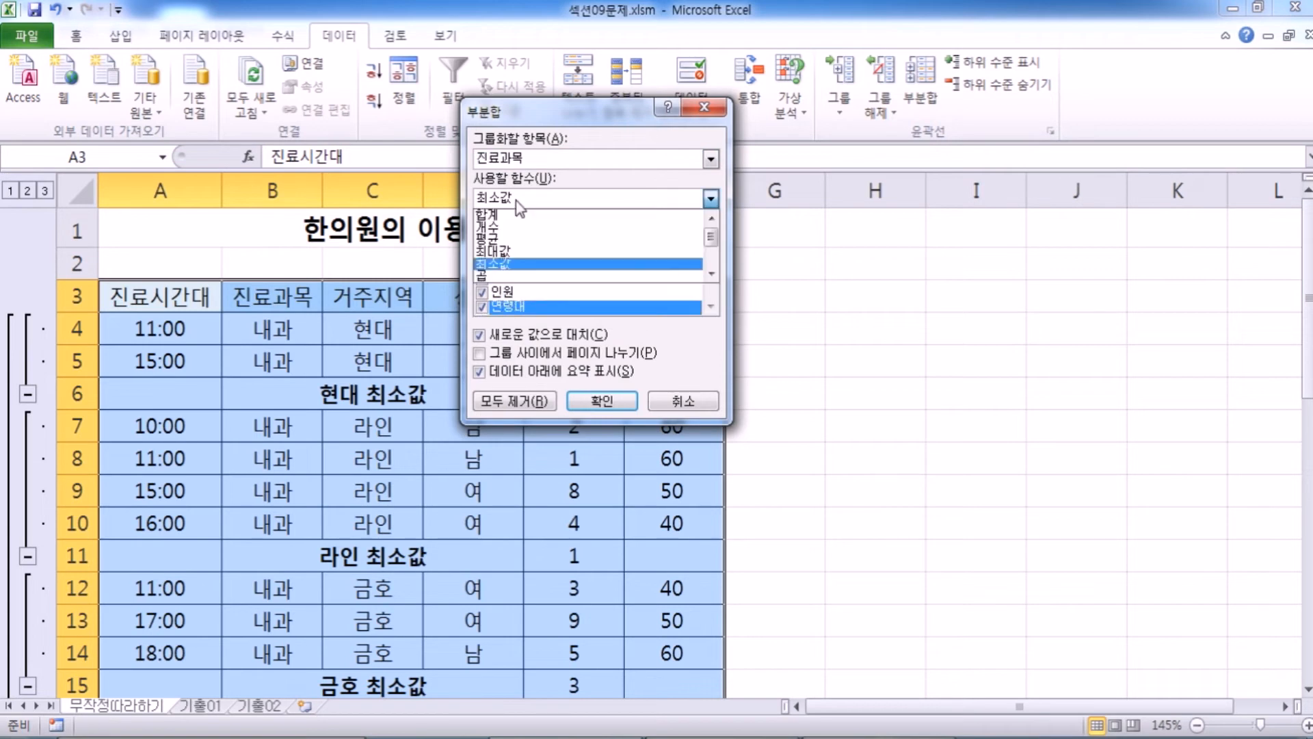
click(512, 236)
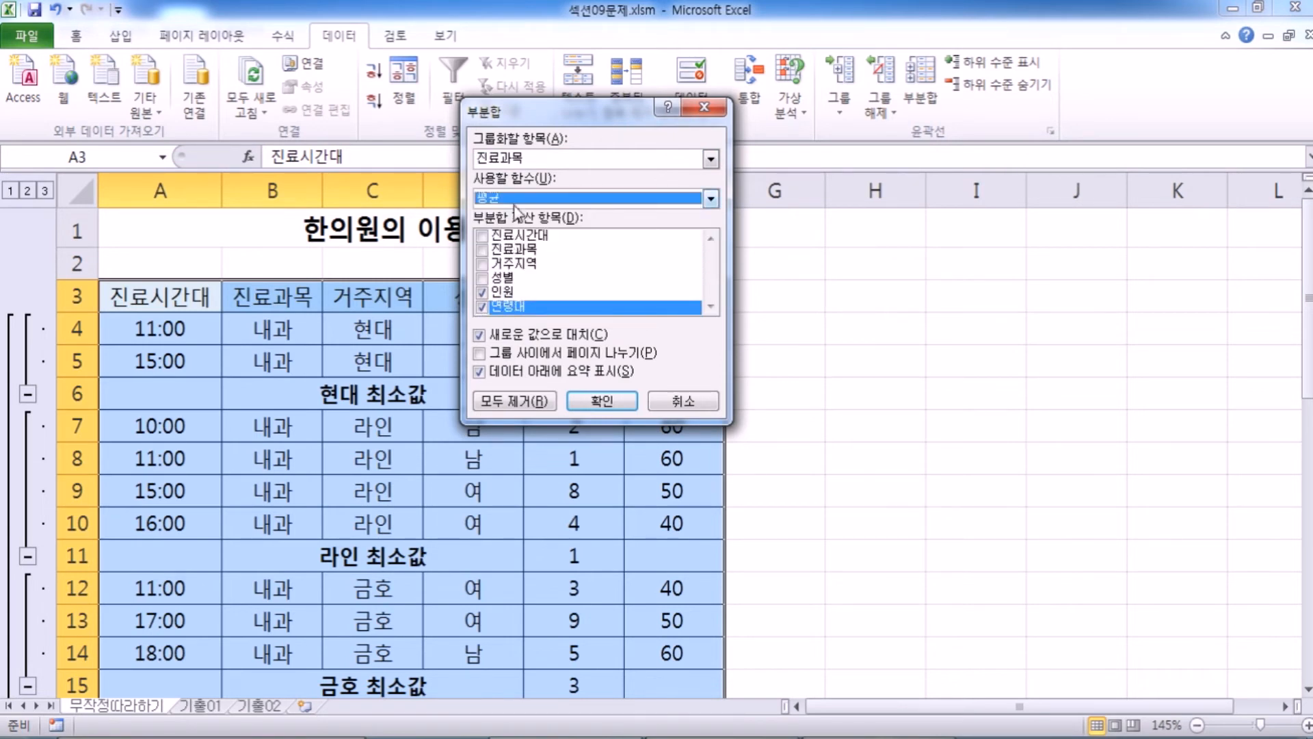
click(602, 401)
Check the whole table for the restored 평균 rows of each 진료과목 group and the 전체 평균 row.
scroll(413, 387, down, 3)
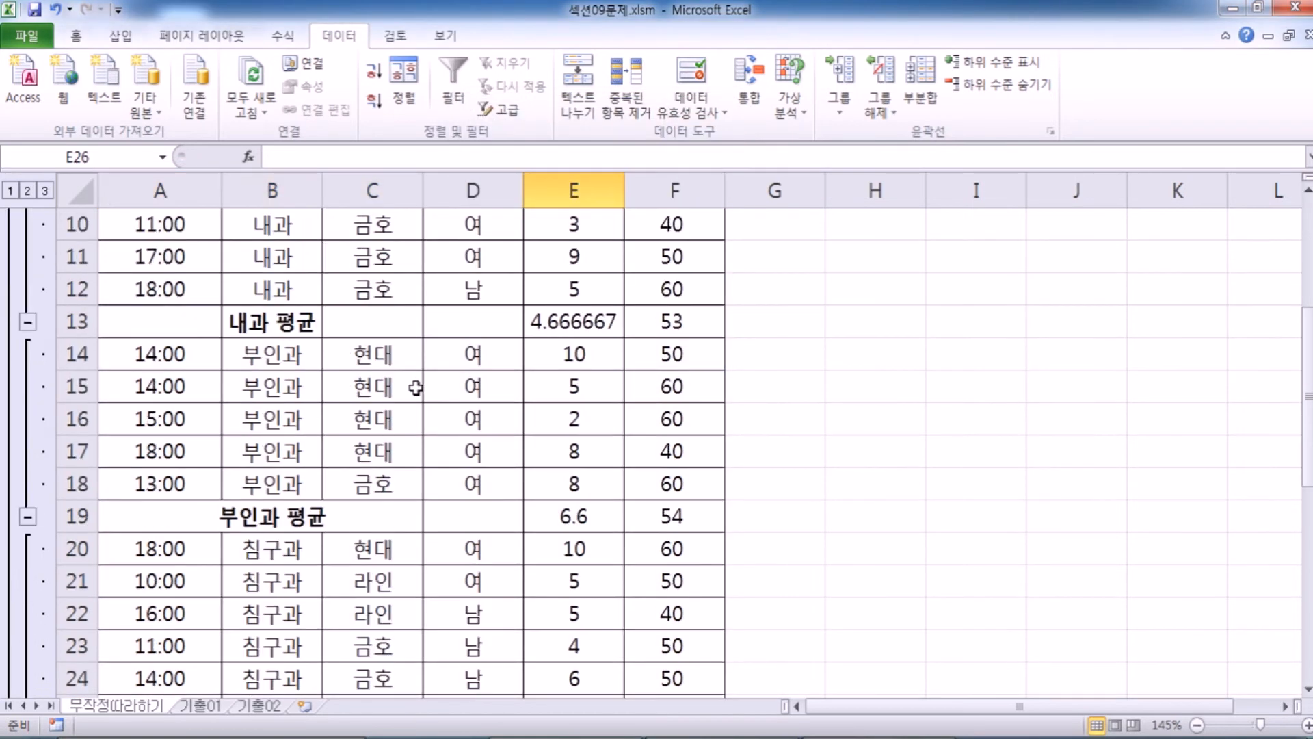
scroll(459, 414, down, 4)
scroll(461, 428, up, 7)
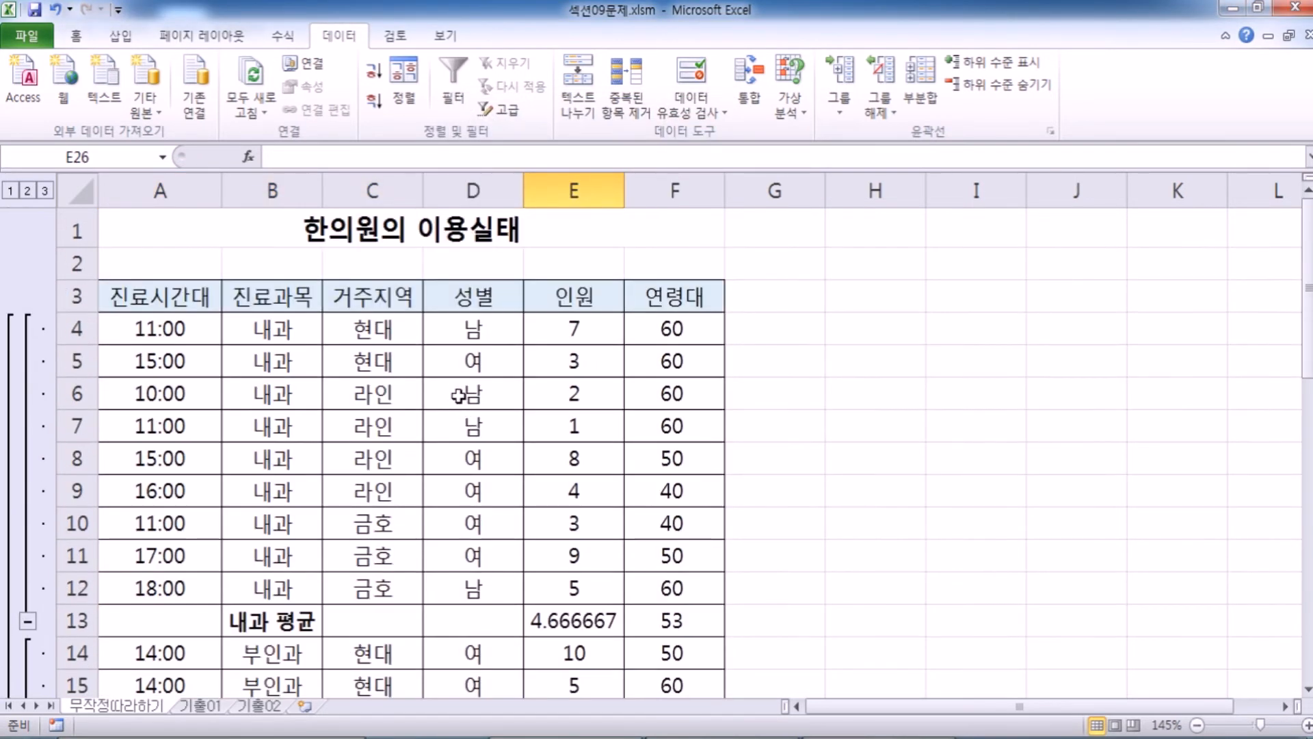
scroll(458, 395, down, 3)
scroll(446, 385, down, 3)
scroll(447, 391, up, 3)
scroll(448, 390, down, 3)
Set up another Subtotal (부분합) on the table, grouped by 거주지역 and calculating the 최소값 of 인원 only.
click(376, 368)
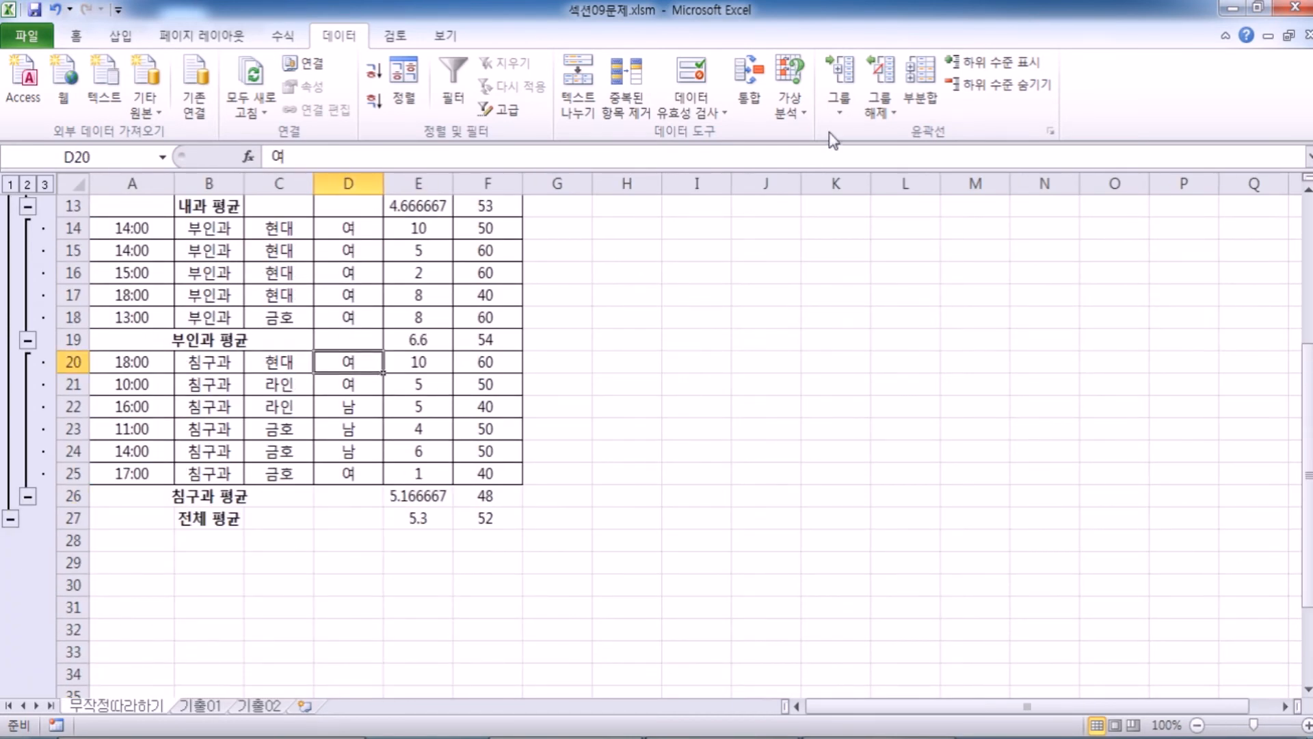
click(919, 81)
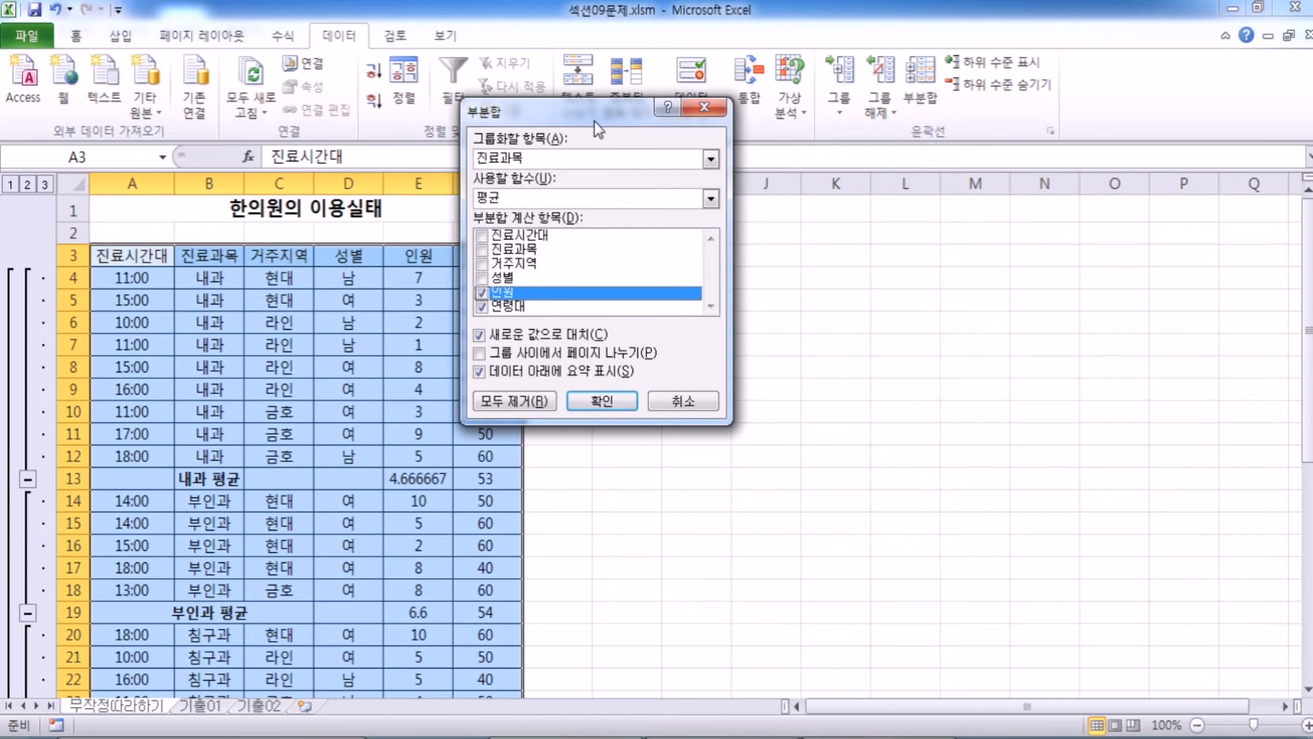
click(539, 158)
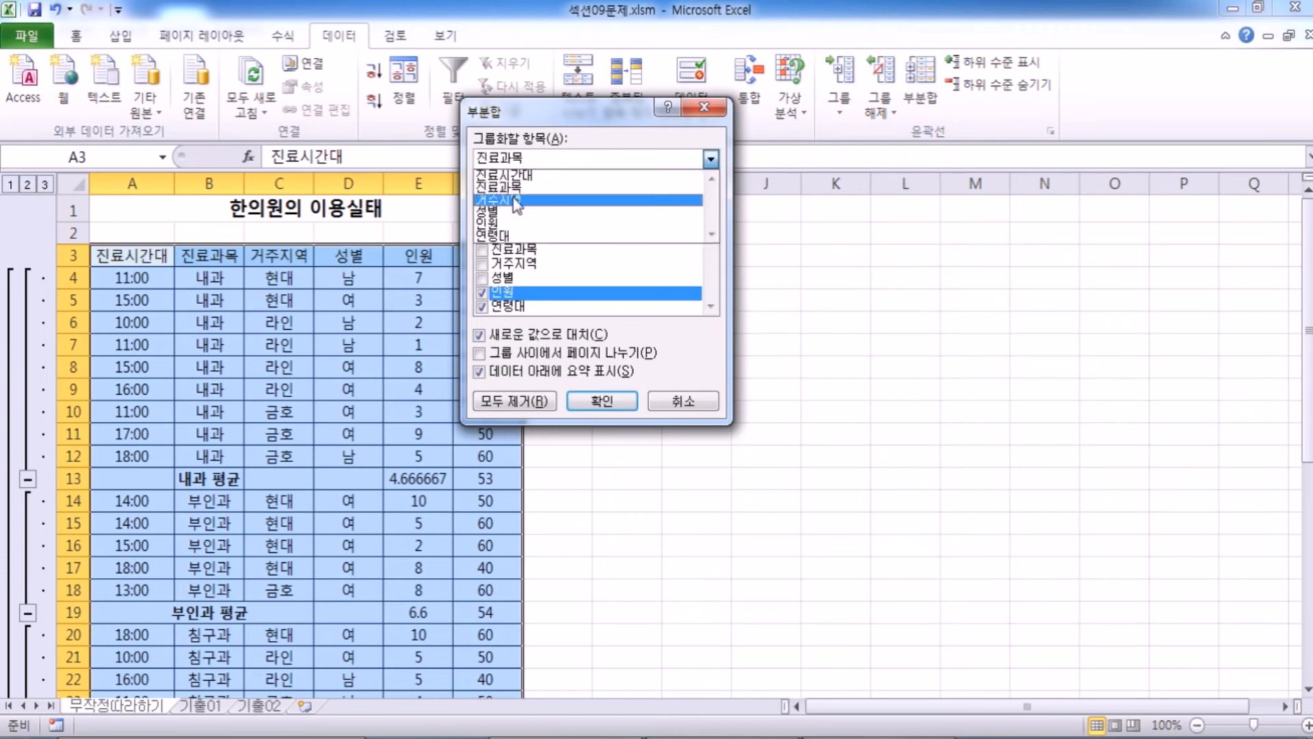
click(517, 200)
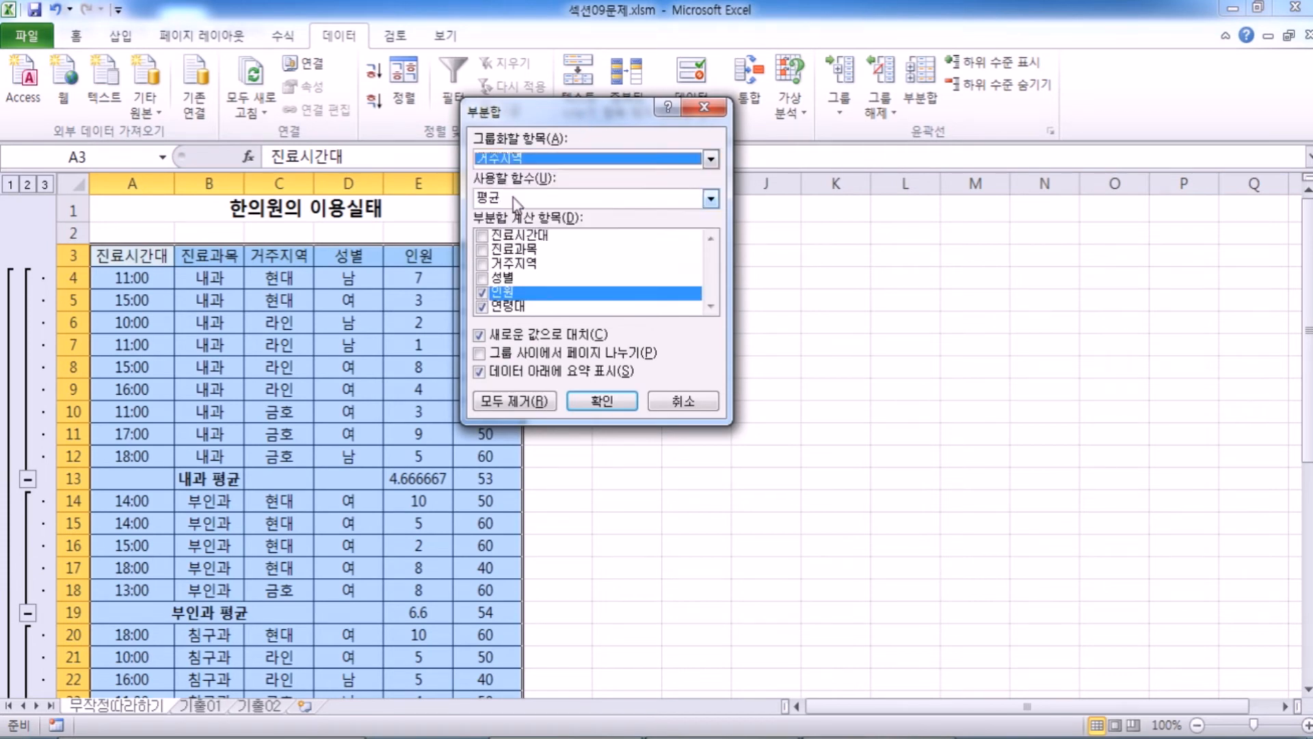
click(484, 307)
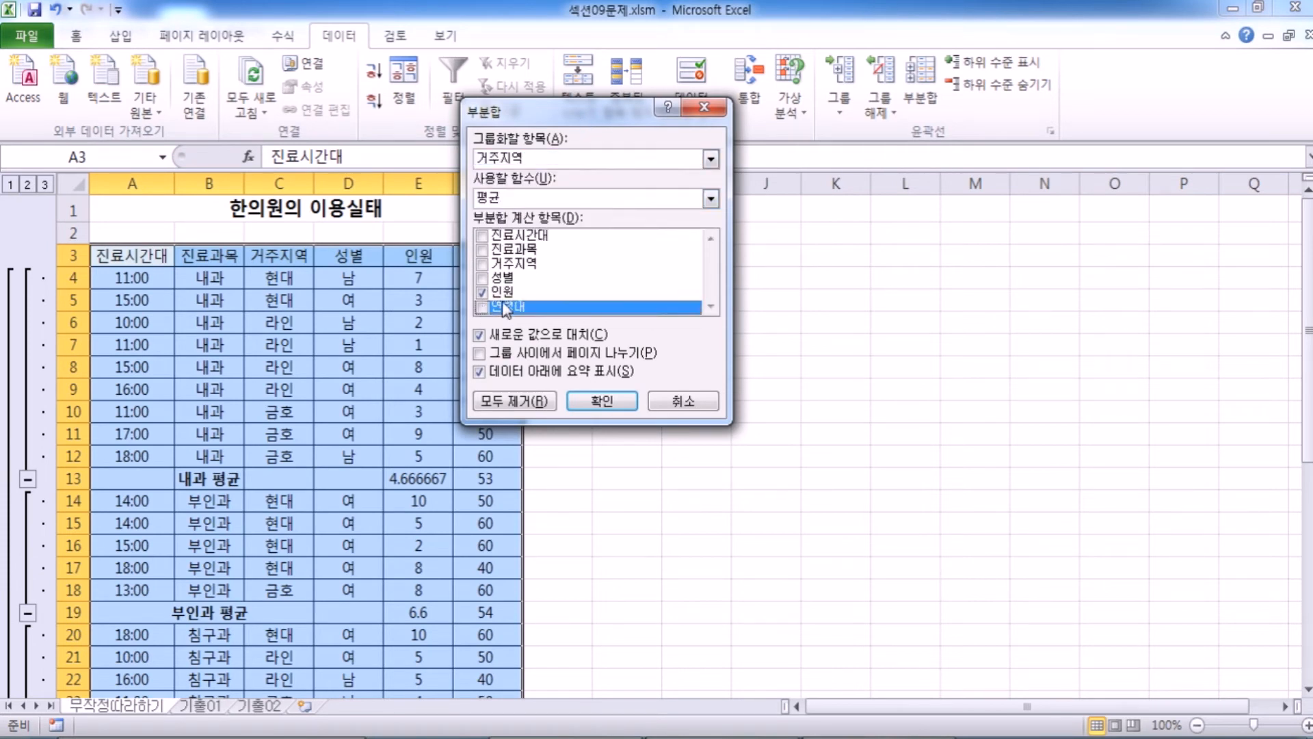
click(513, 199)
click(504, 263)
drag(557, 118, 606, 60)
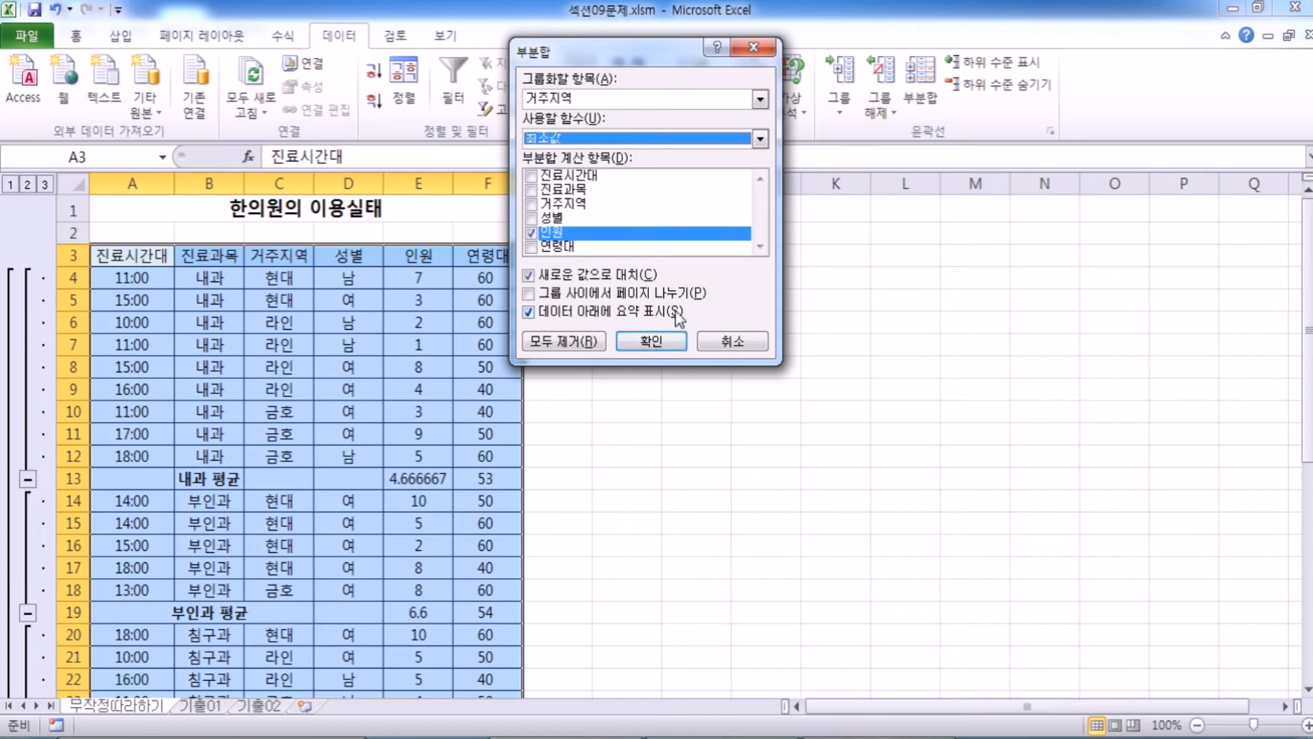
Turn off 새로운 값으로 대치 and apply the 거주지역 subtotal so that the existing 평균 subtotals are kept.
click(530, 277)
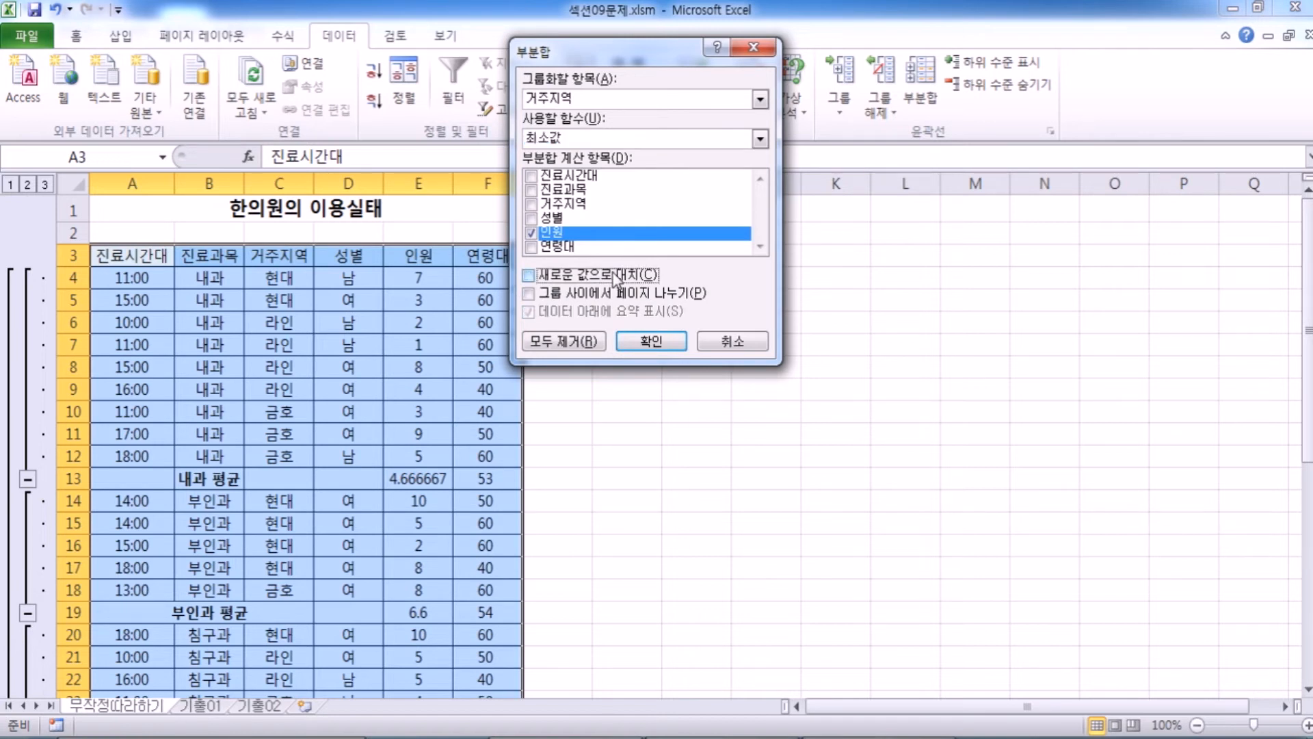
click(530, 278)
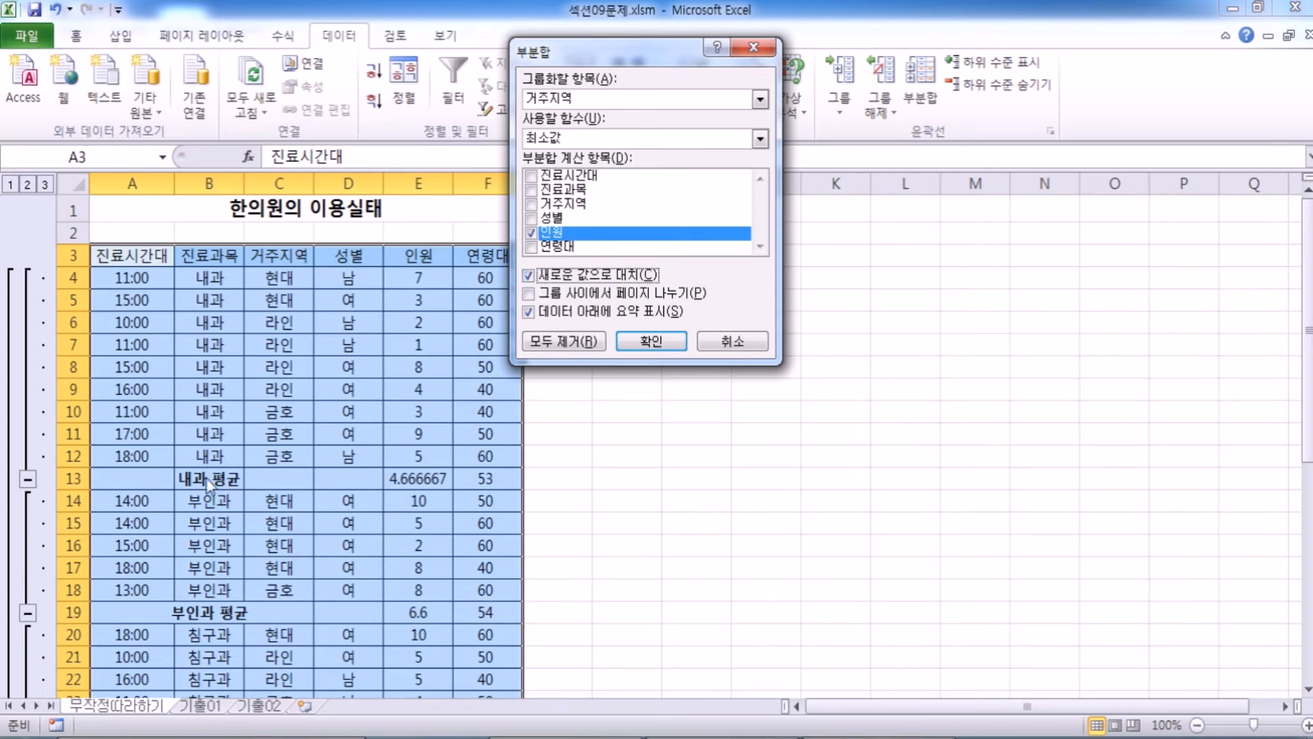
click(530, 275)
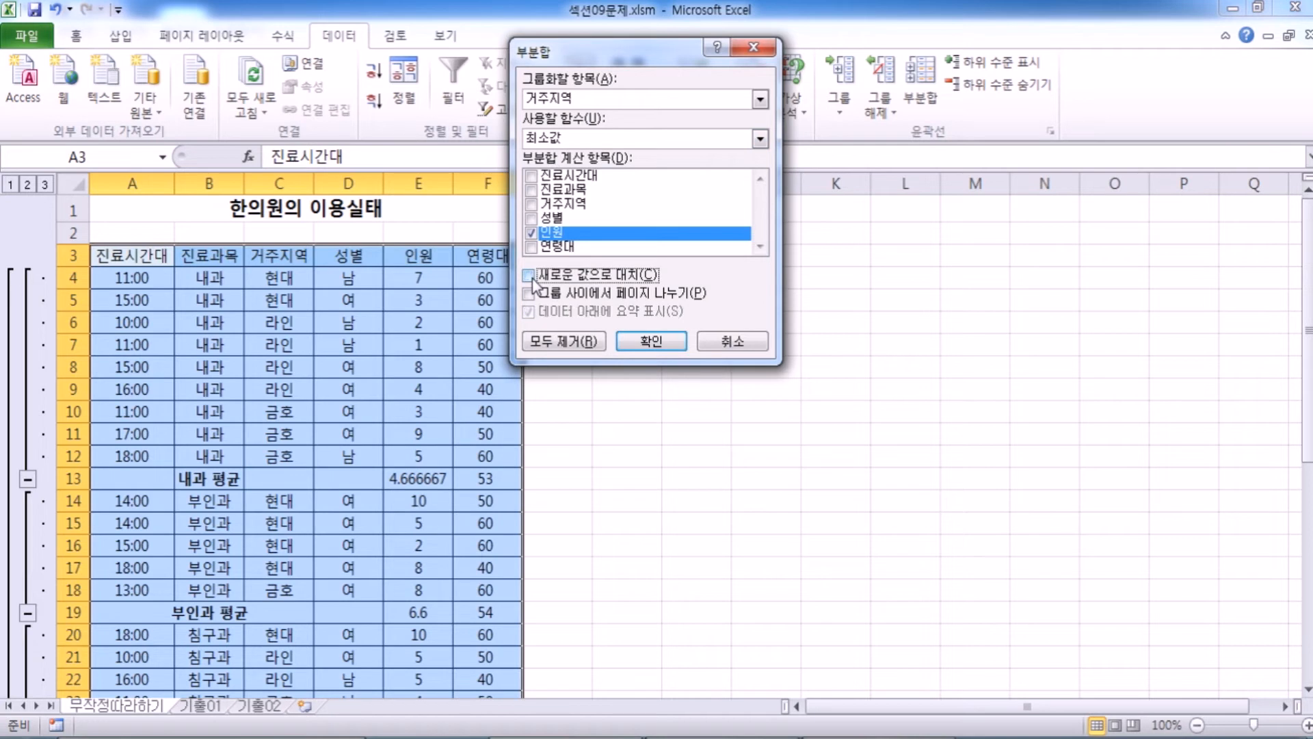
click(659, 347)
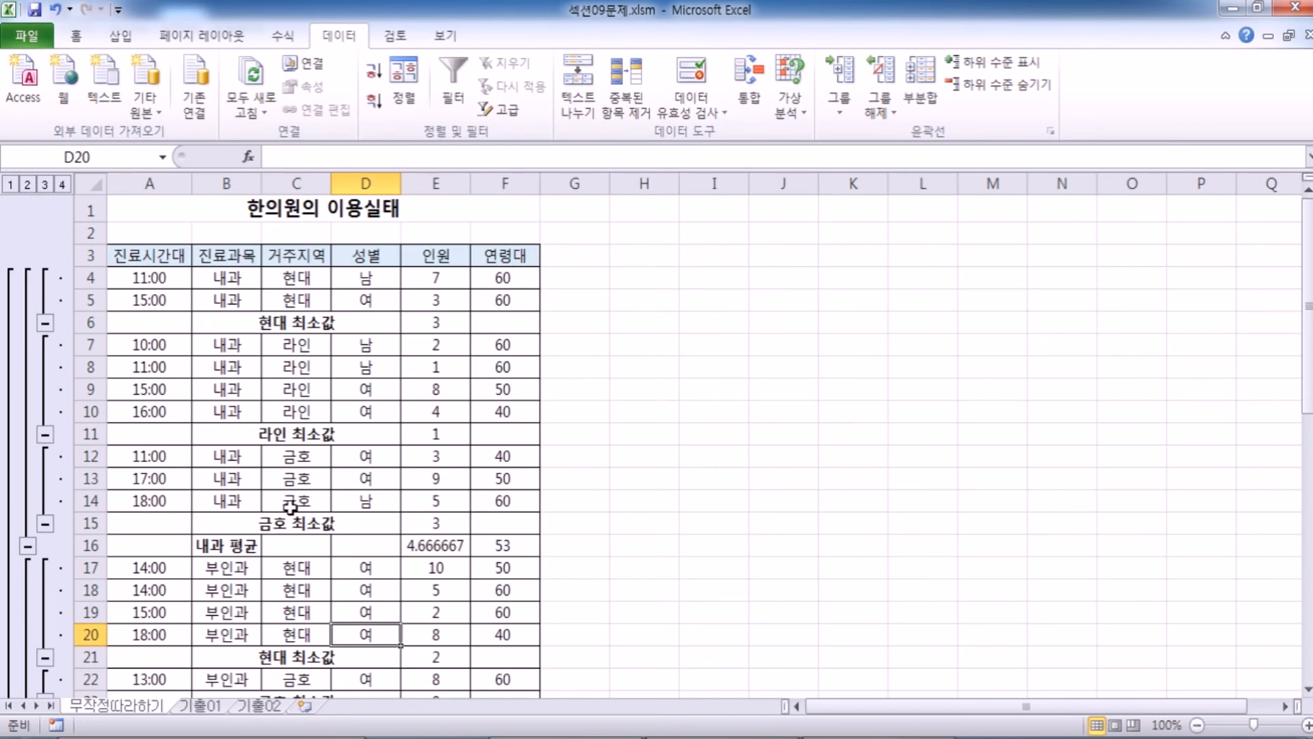
Examine how the 거주지역 최소값 rows are nested above the 평균 row of each 진료과목 group.
scroll(478, 532, down, 3)
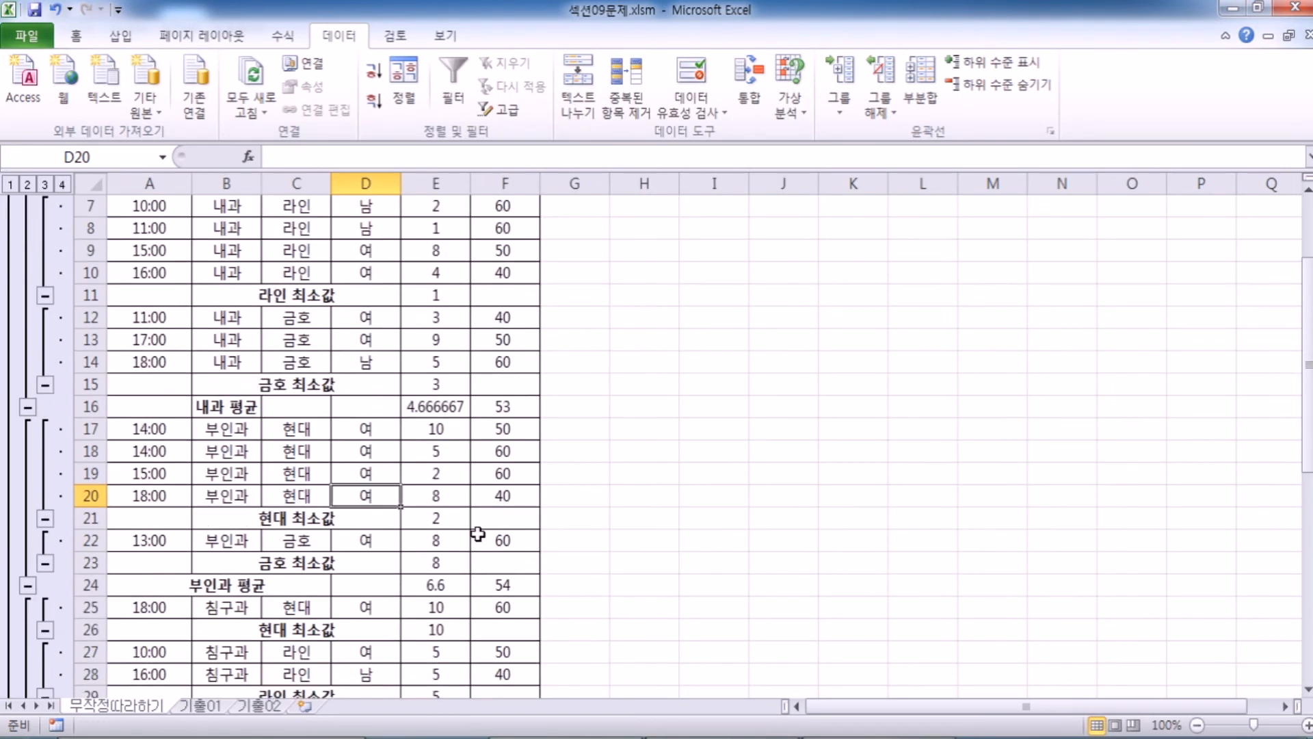
drag(243, 338, 505, 339)
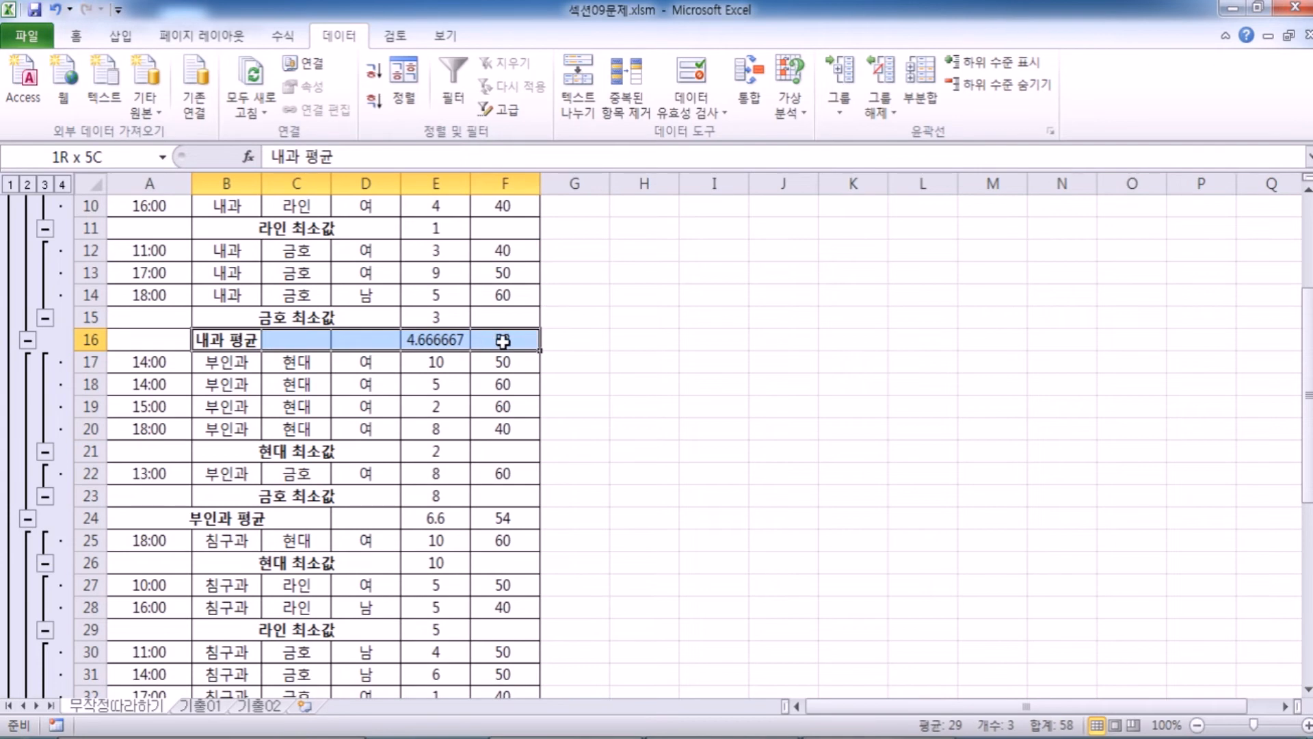
scroll(505, 346, up, 3)
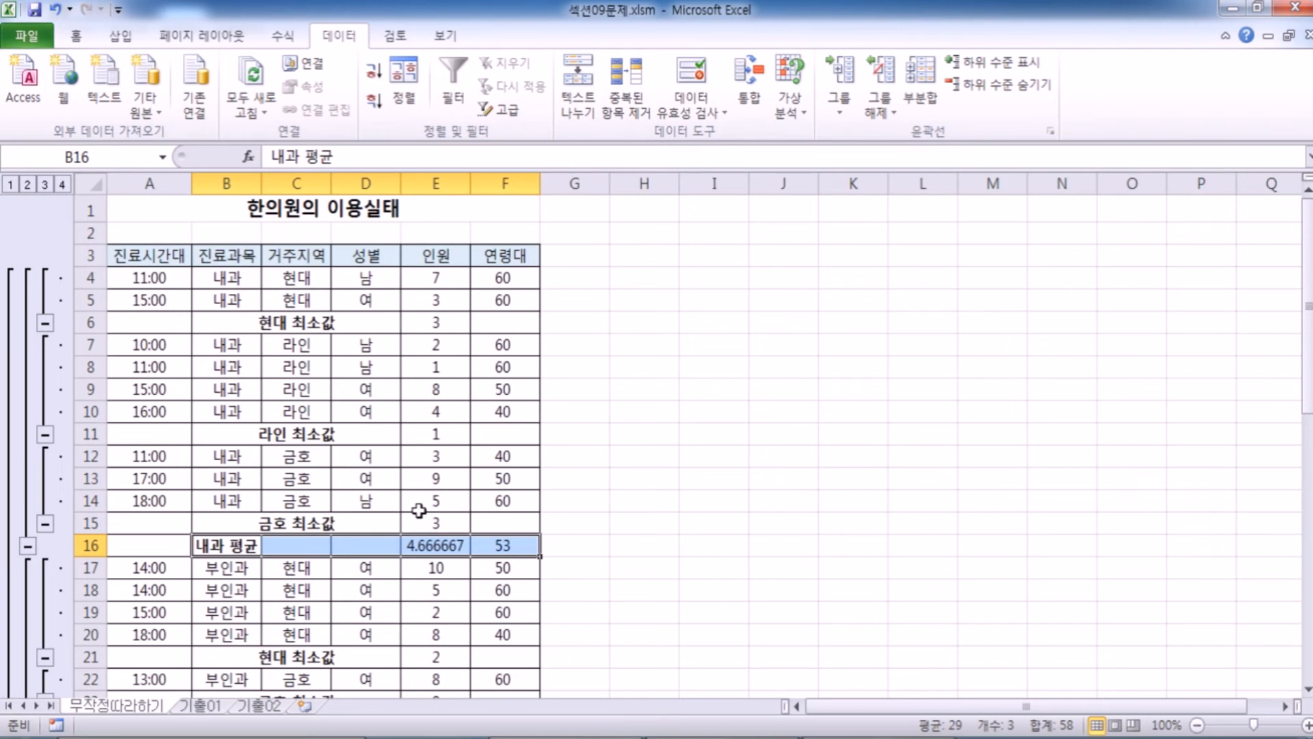
scroll(420, 506, down, 3)
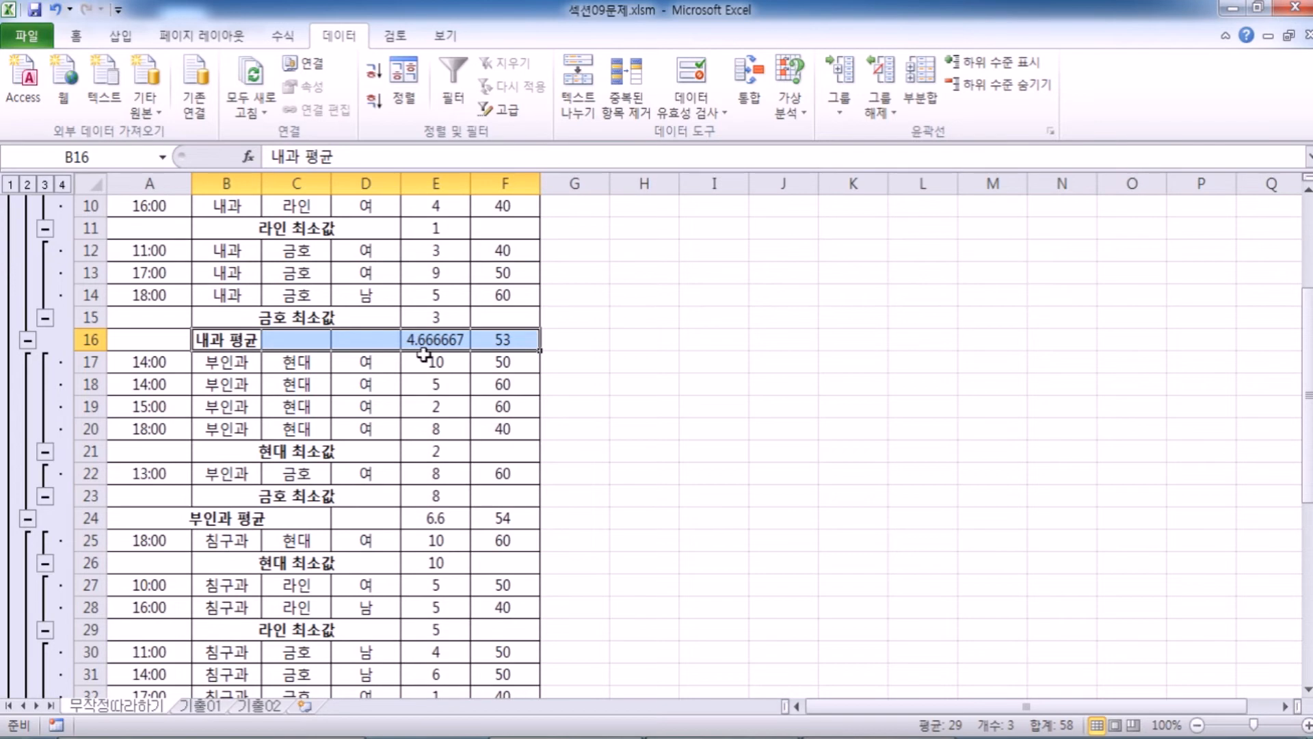
click(429, 408)
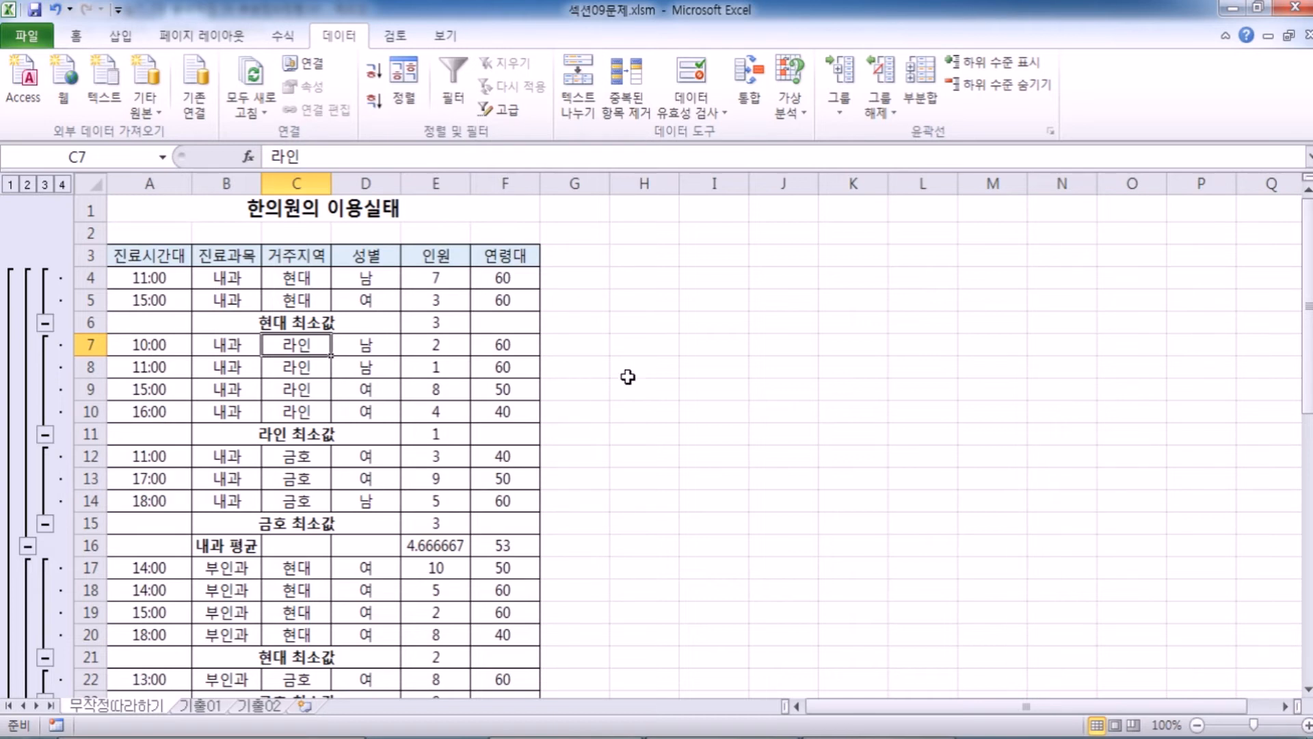
Remove all subtotals from the 한의원의 이용실태 table.
click(927, 76)
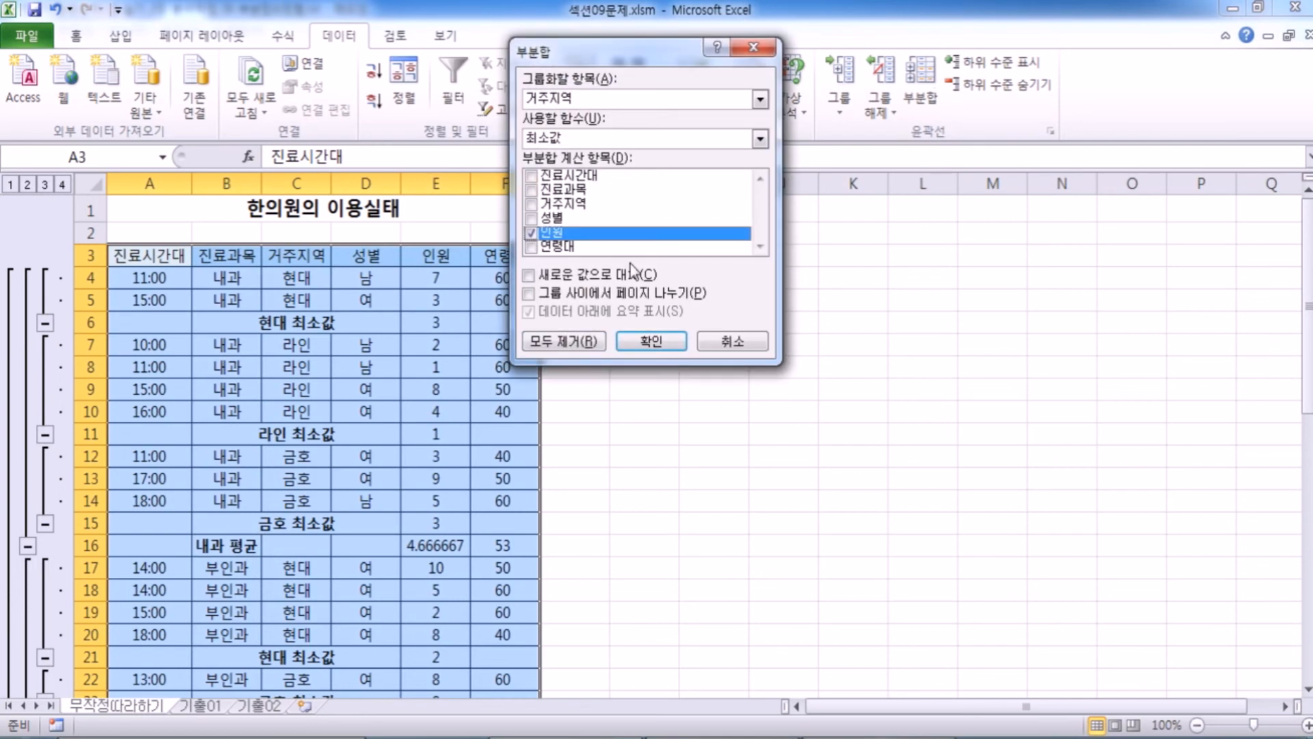
click(565, 342)
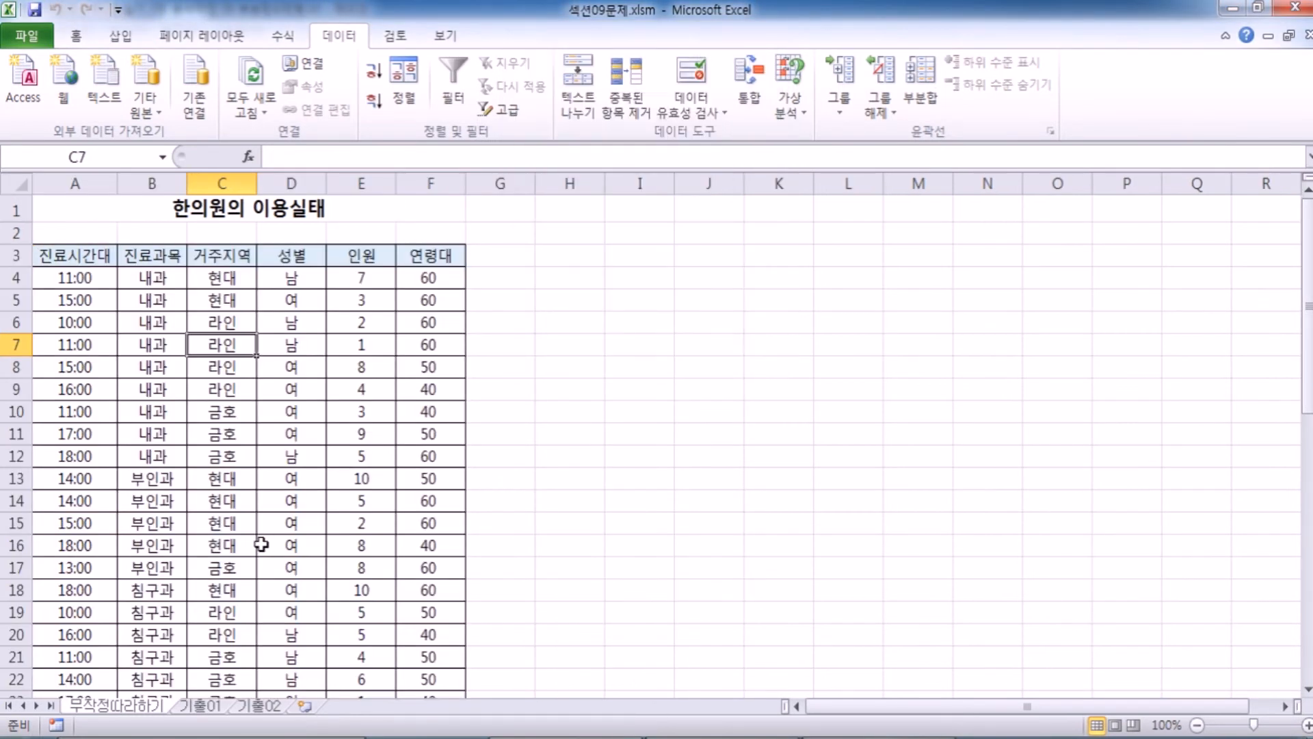
scroll(261, 544, down, 3)
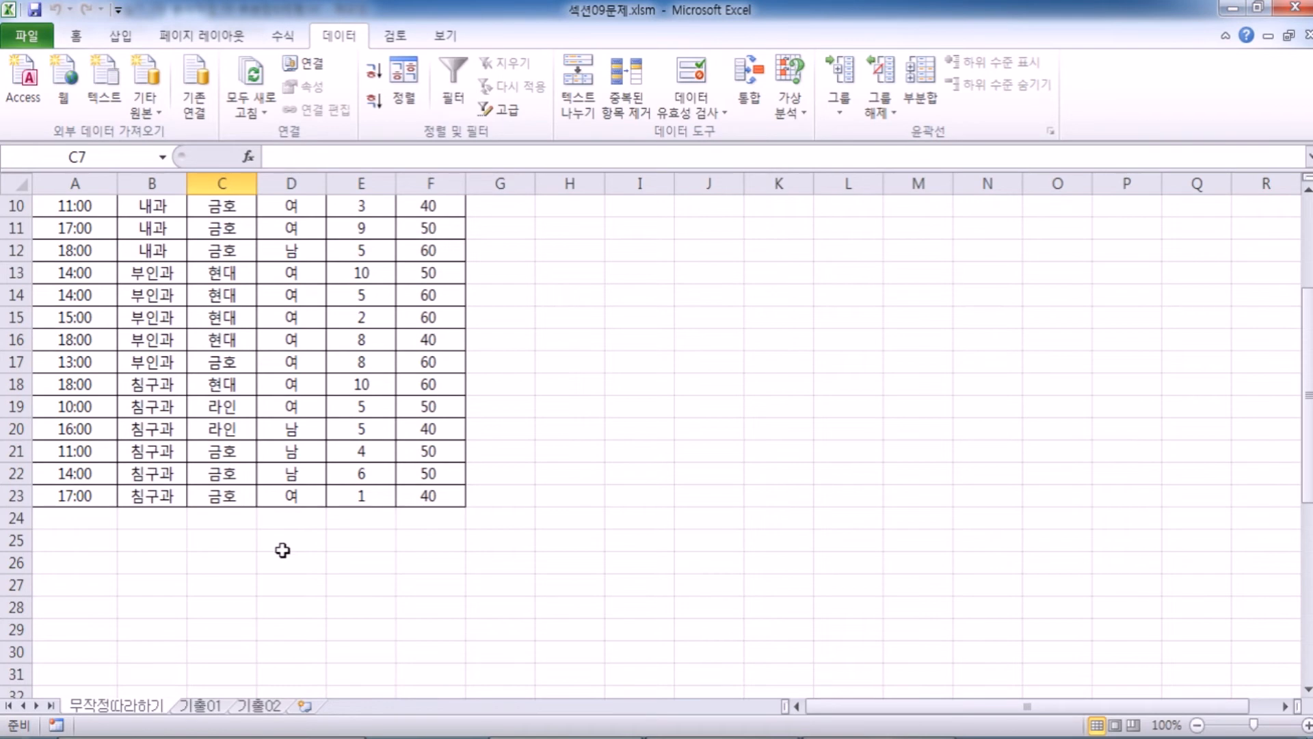
scroll(280, 545, up, 2)
Check and reapply the table's two-level sort: 진료과목 in 오름차순 and 거주지역 in 내림차순.
click(156, 297)
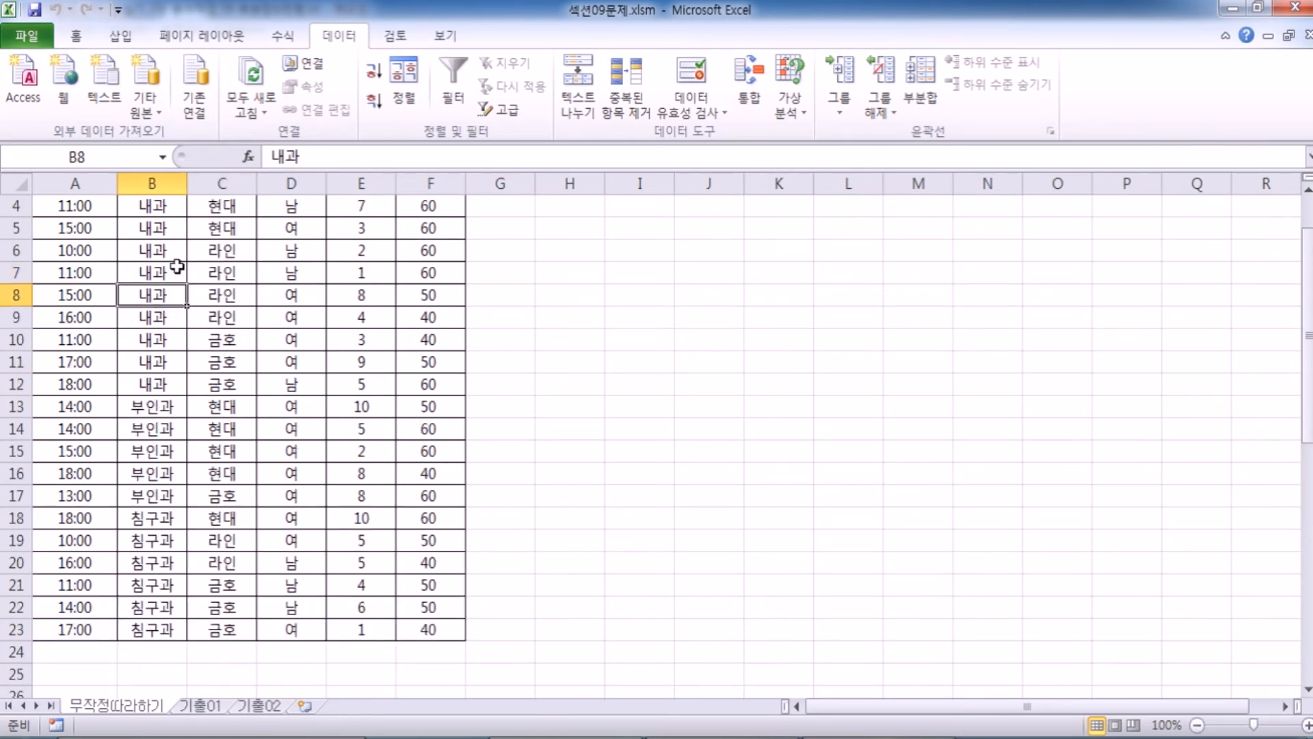
click(409, 76)
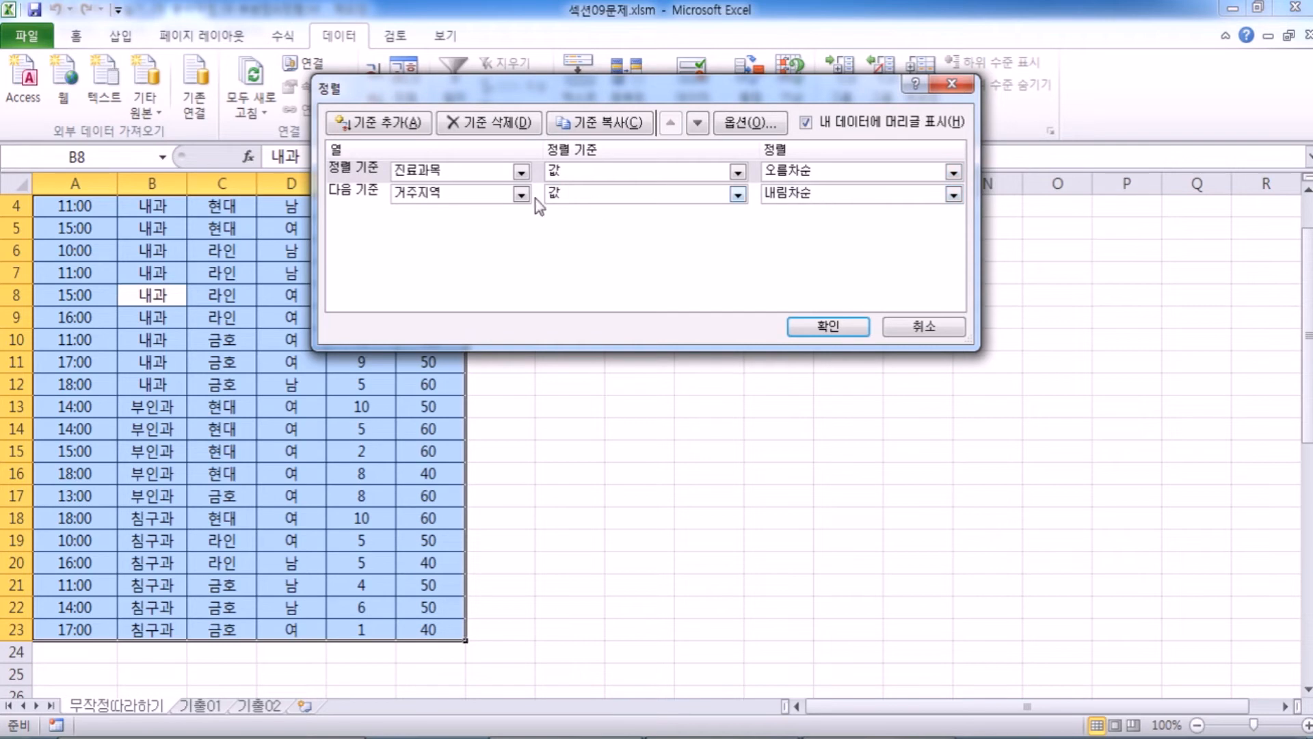
click(827, 326)
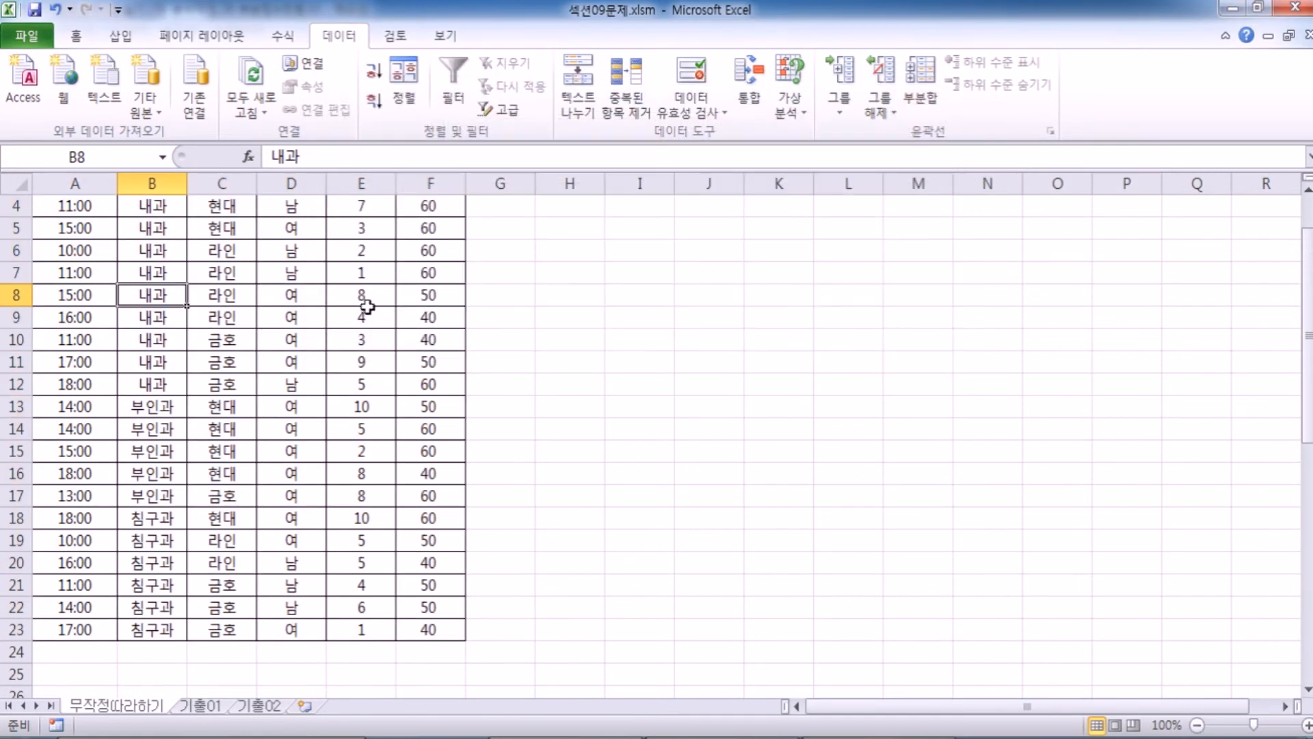
Set the Subtotal (부분합) options to group by 진료시간대 with 합계 of 연령대 only.
scroll(266, 281, up, 1)
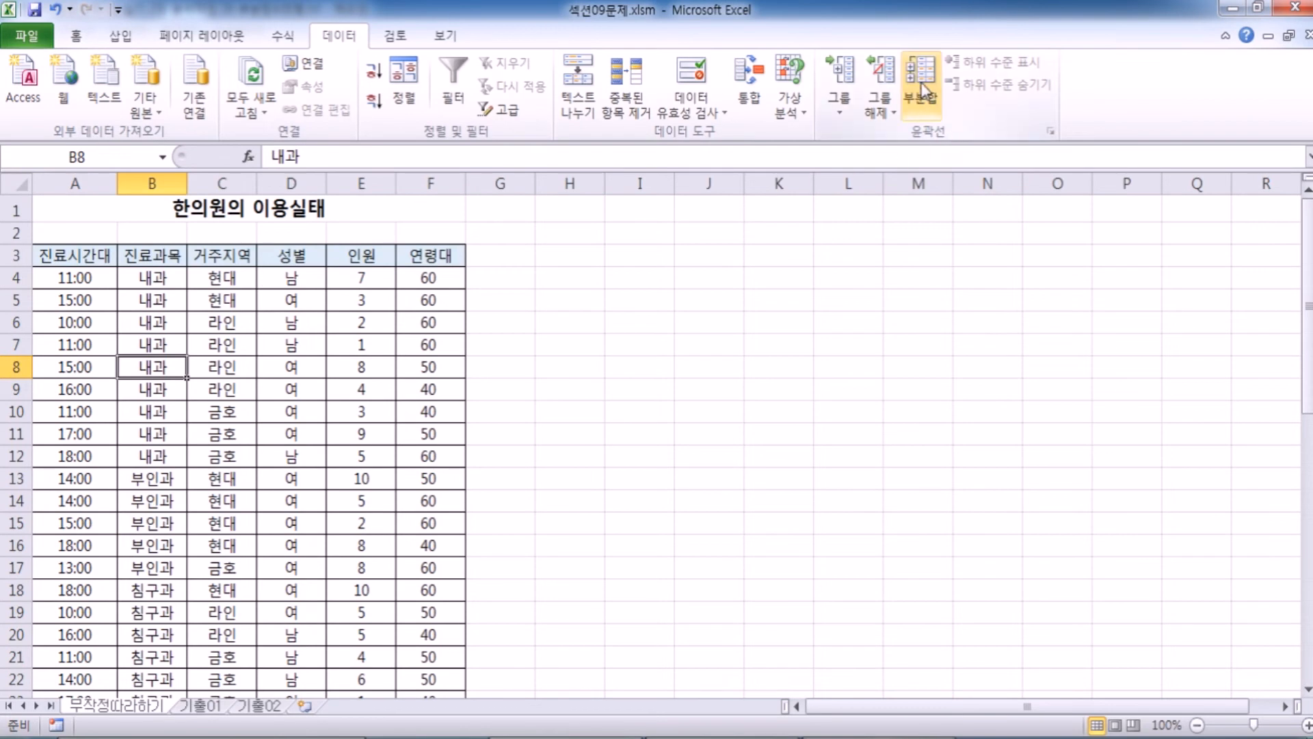
click(923, 89)
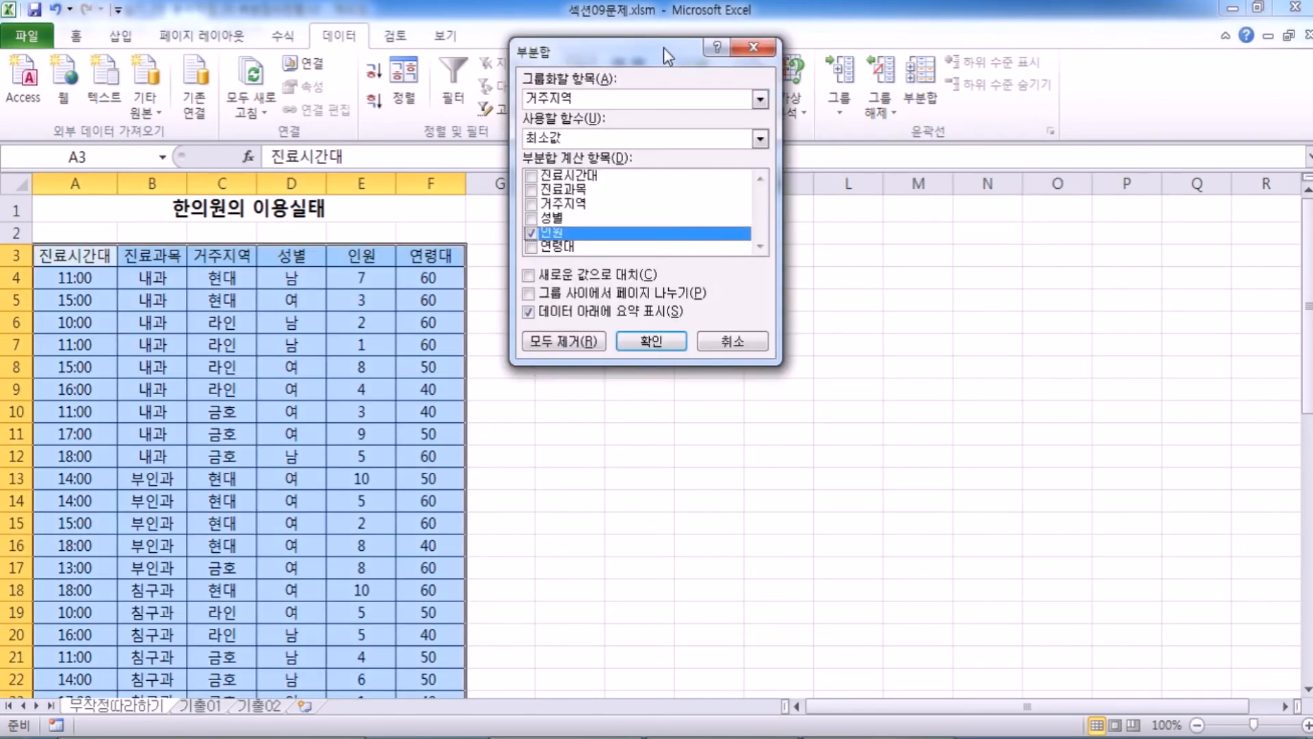
drag(654, 48, 288, 216)
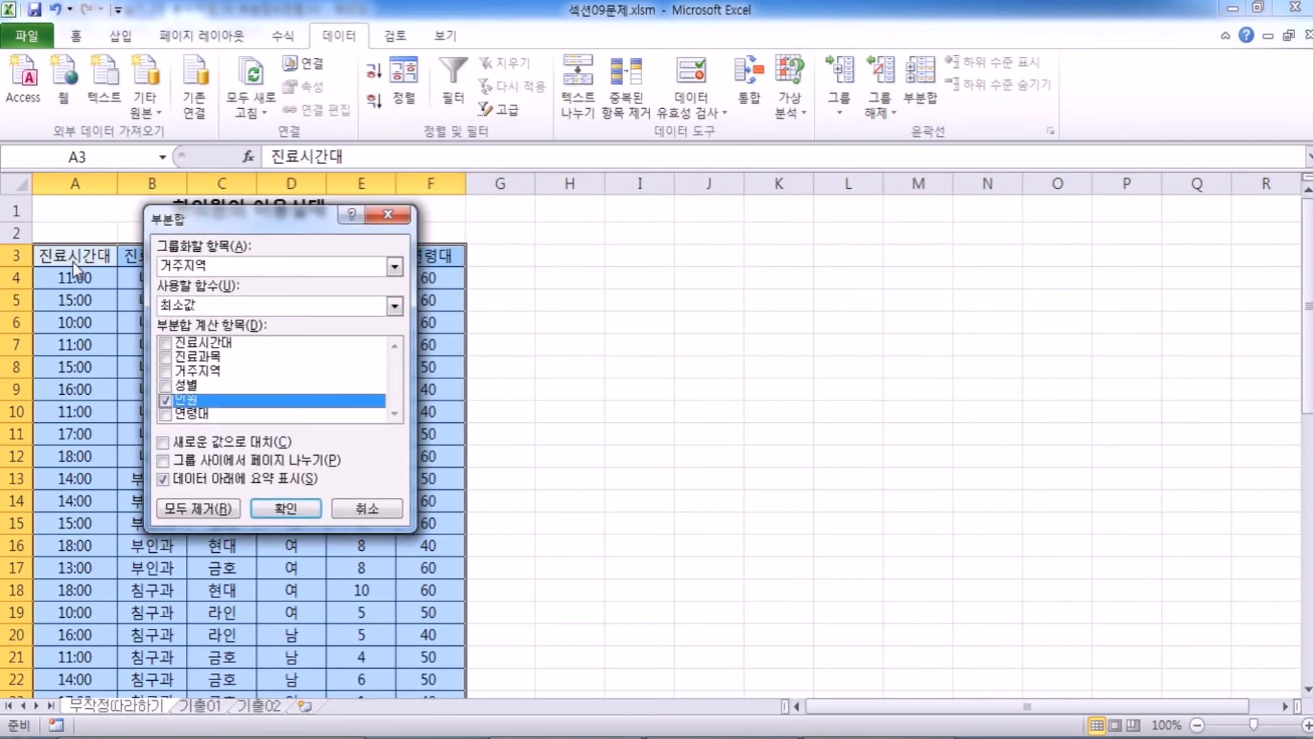
click(181, 268)
click(186, 283)
drag(200, 209, 188, 242)
click(153, 434)
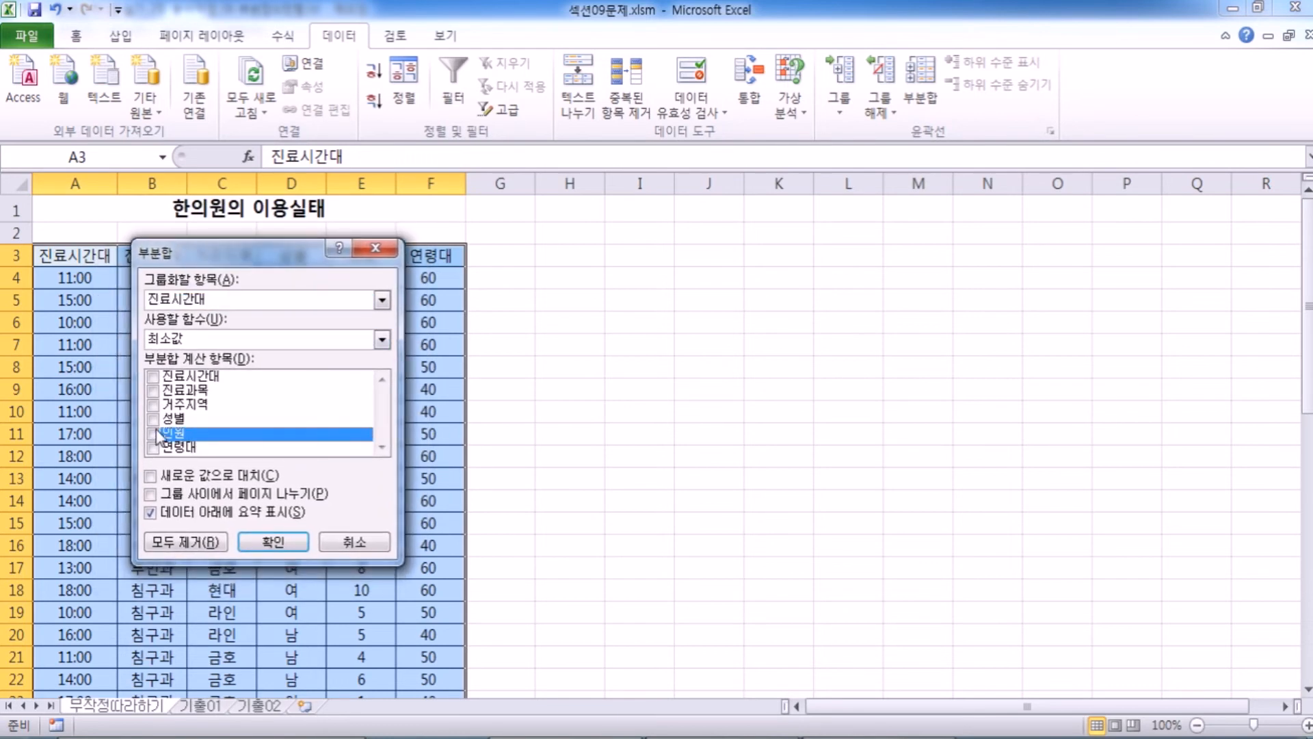
click(153, 448)
click(232, 451)
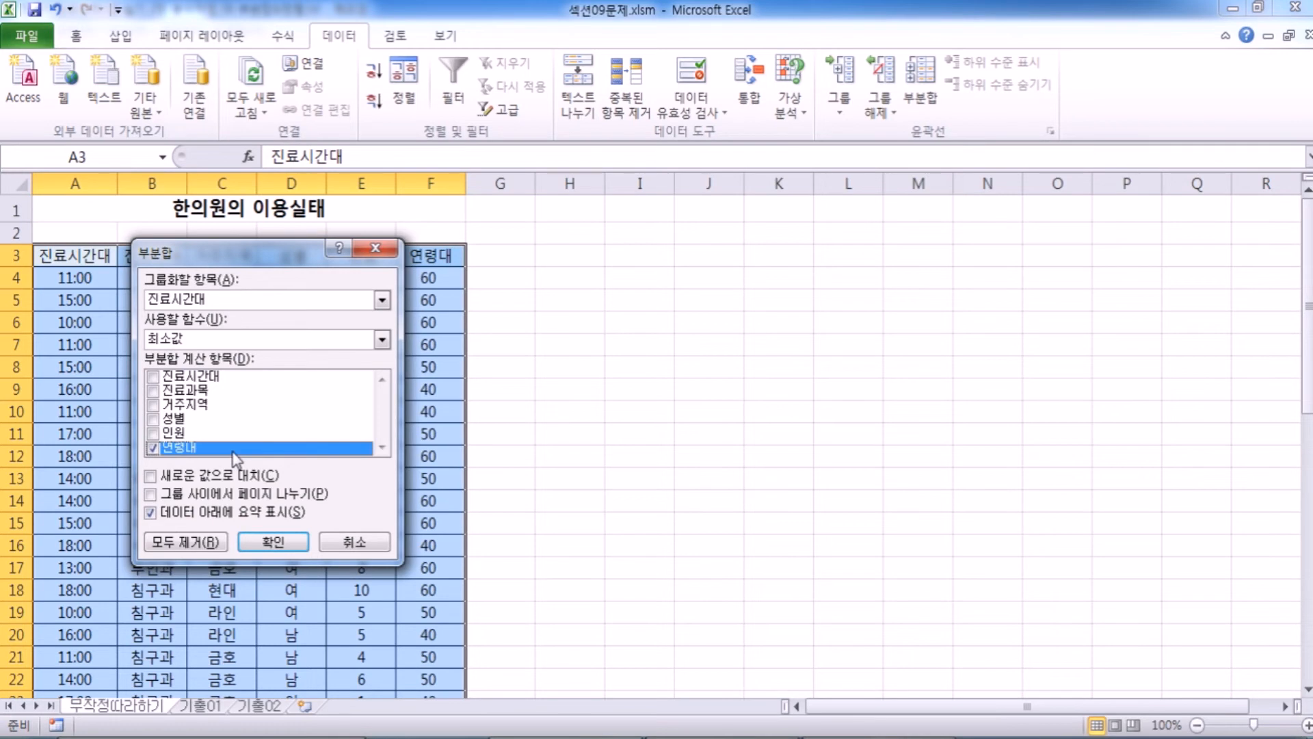
click(171, 342)
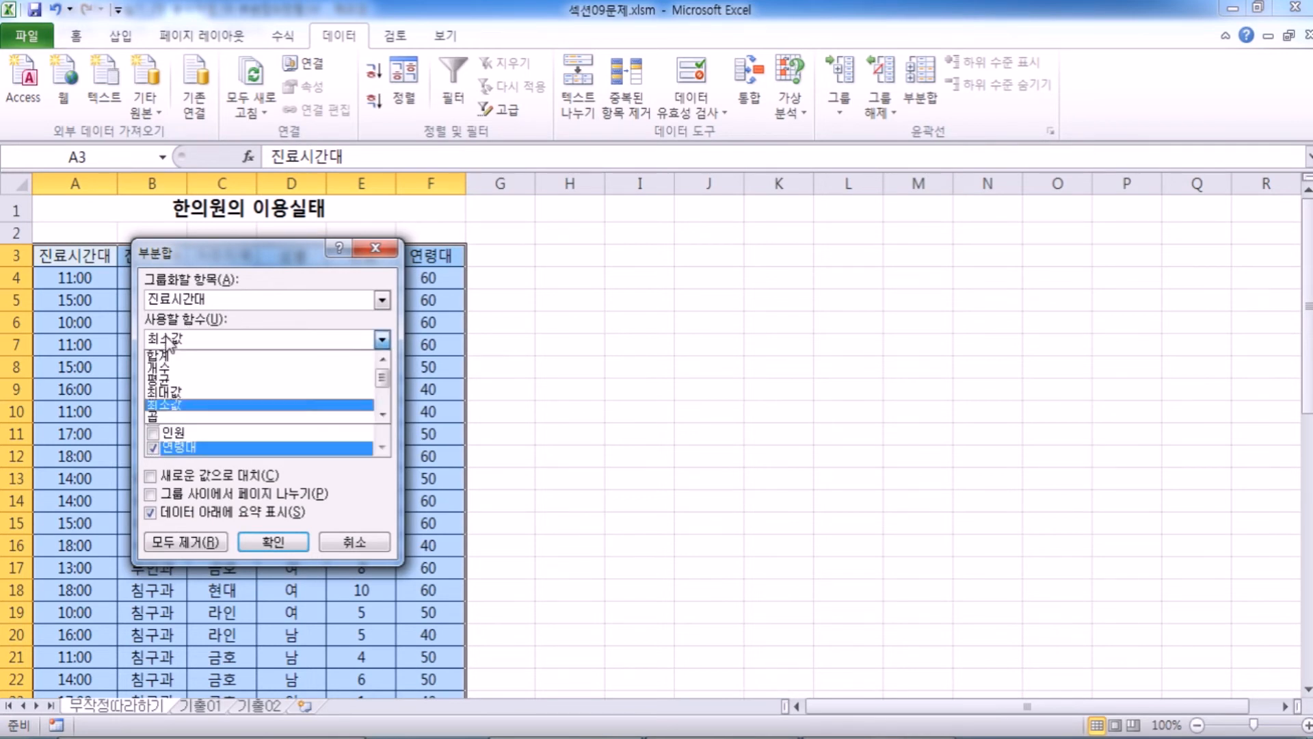
click(181, 355)
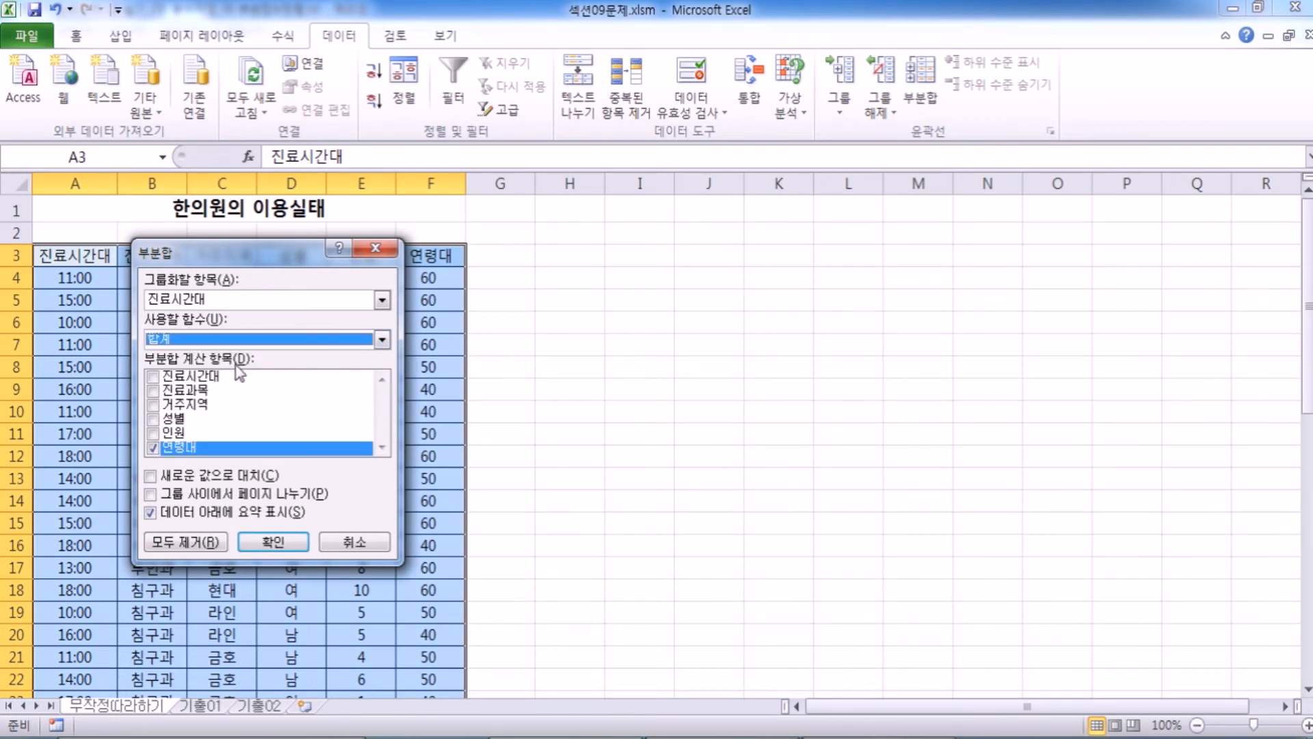
Group the Subtotal (부분합) by 진료과목 and apply it with 평균 for both 인원 and 연령대.
drag(255, 257, 664, 127)
click(654, 168)
click(653, 166)
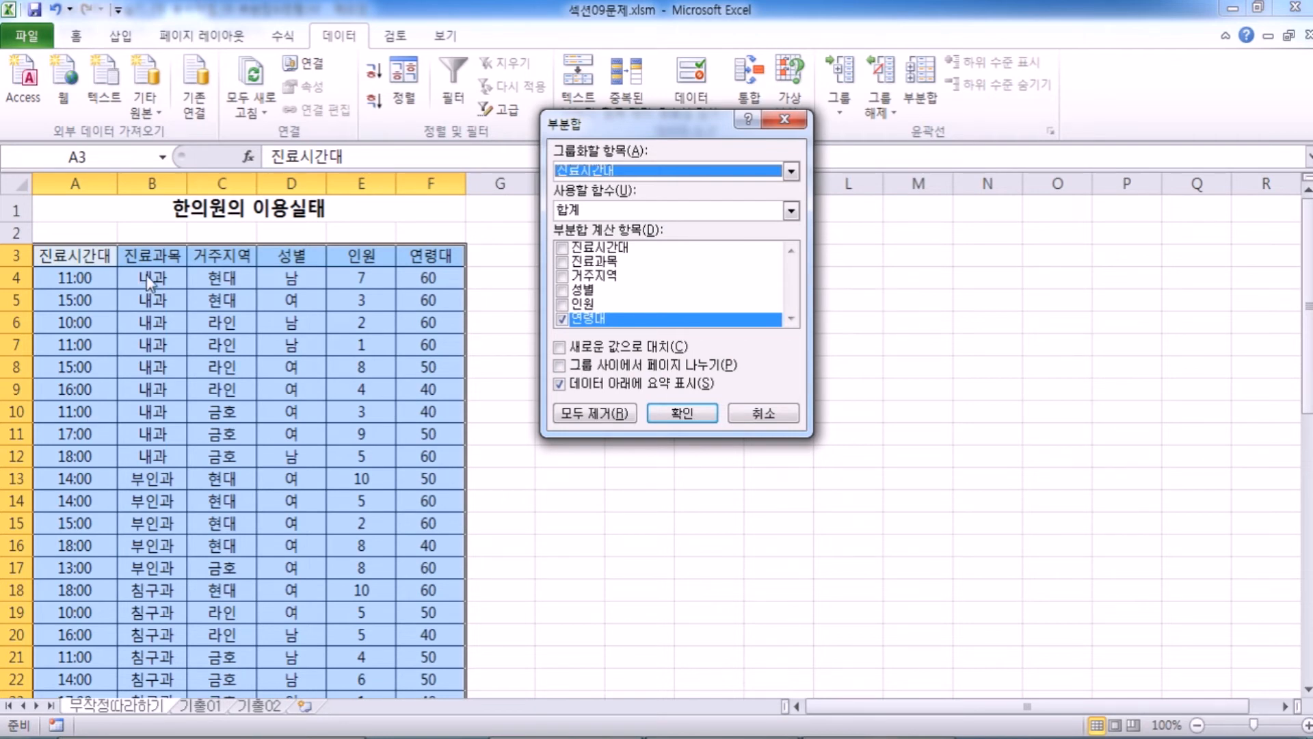
click(585, 171)
click(586, 200)
drag(588, 127, 288, 223)
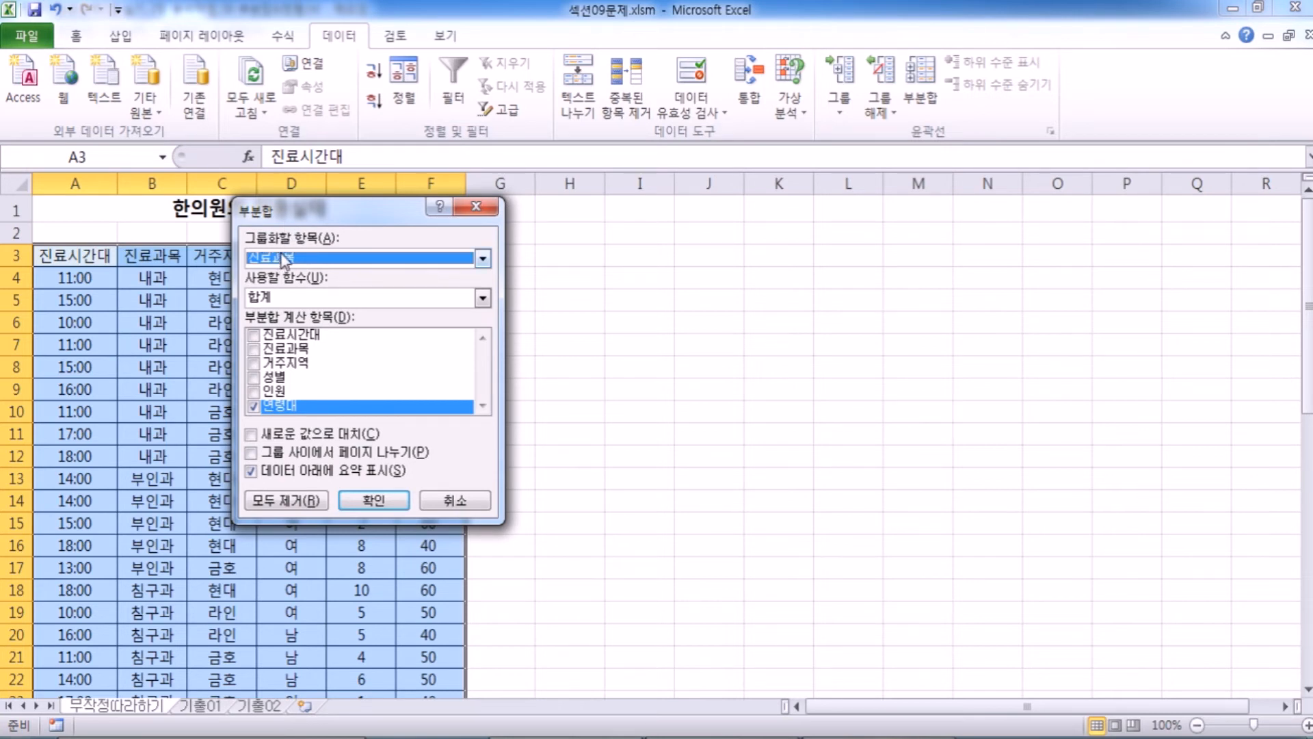
click(254, 391)
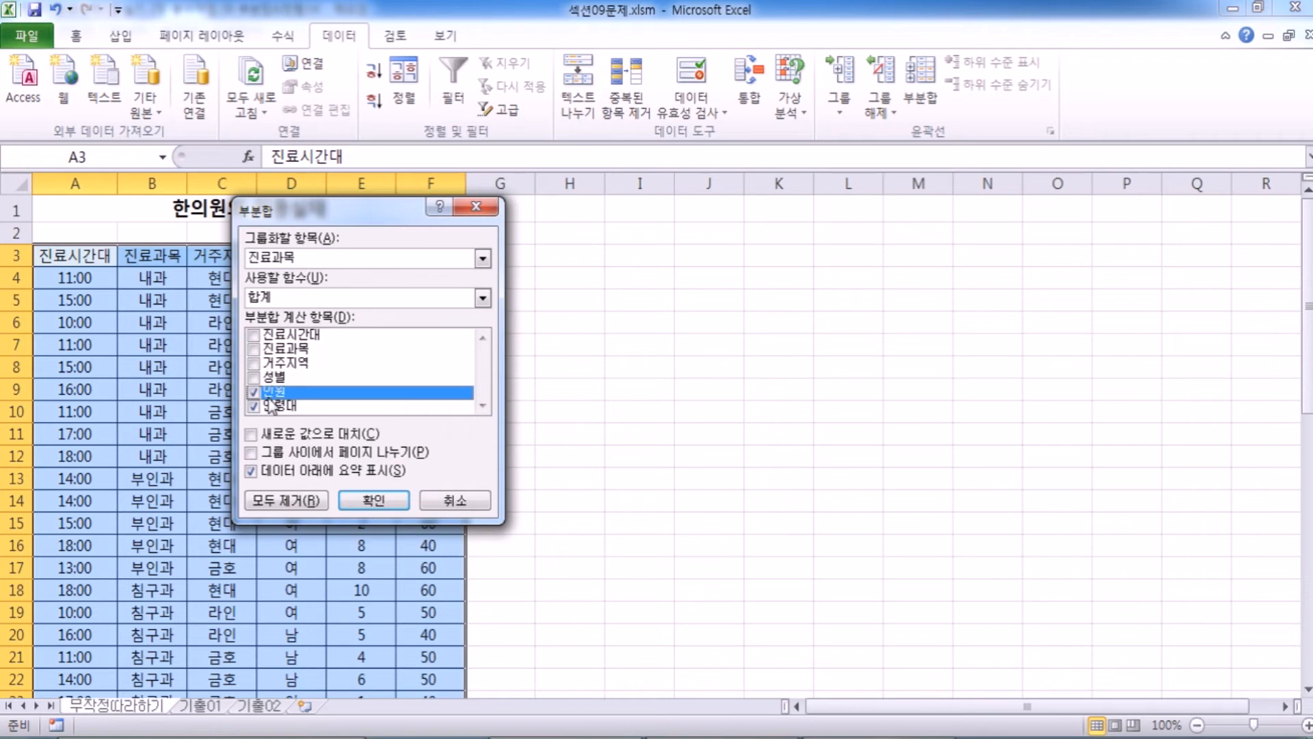
click(296, 301)
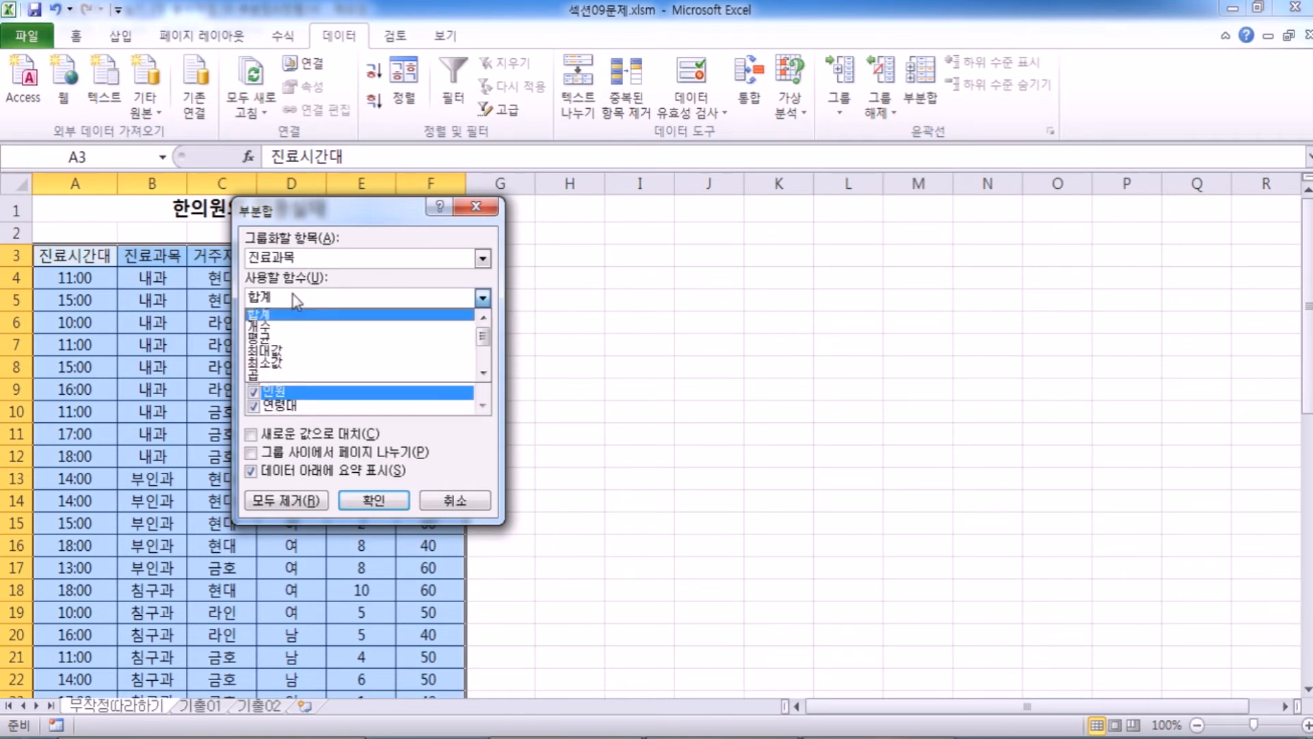
click(277, 340)
drag(308, 215, 397, 170)
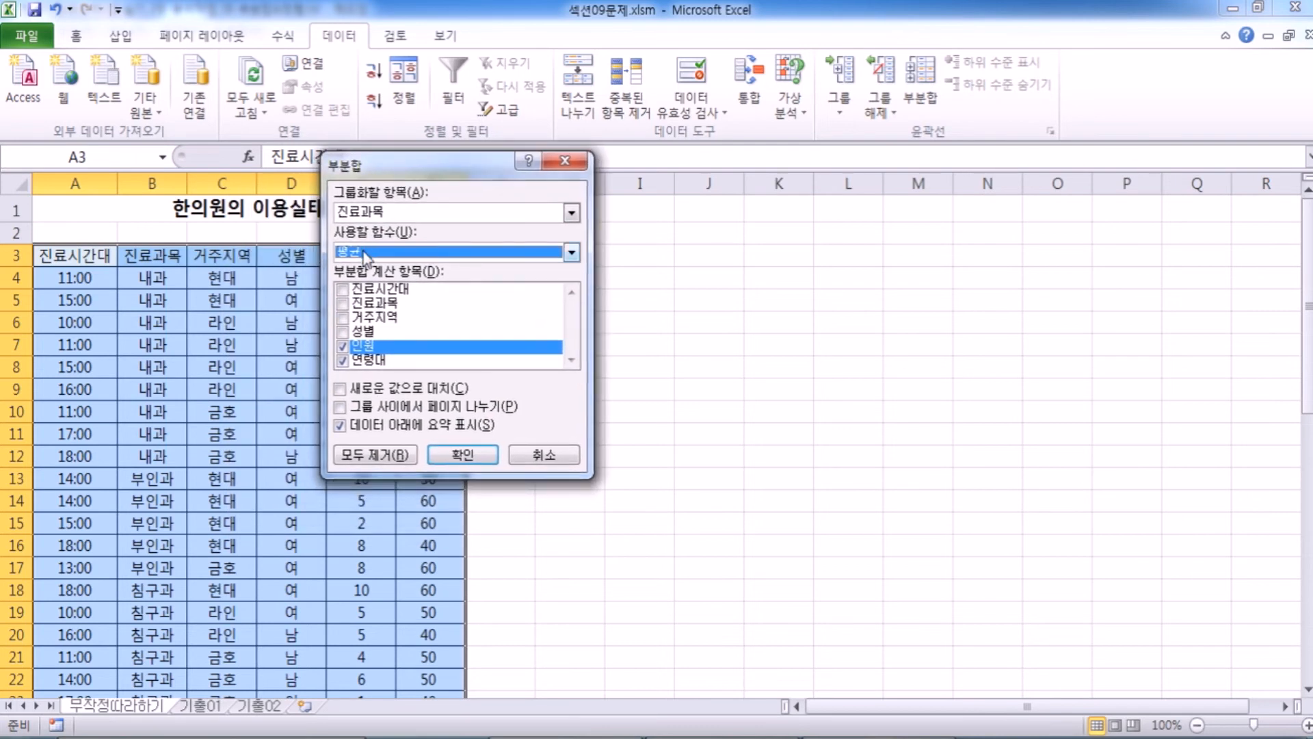
click(465, 454)
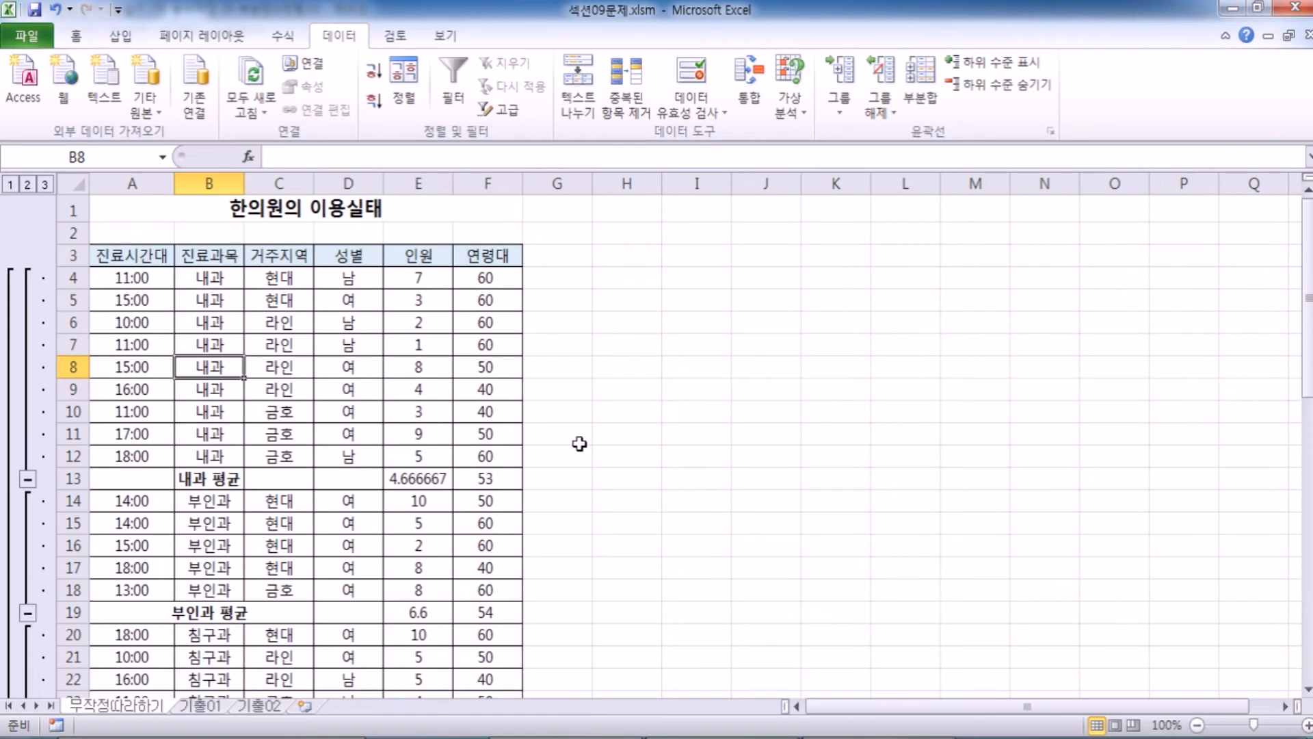
Set up another Subtotal (부분합) grouped by 거주지역, using 최소값 on 인원 only.
scroll(331, 469, down, 5)
scroll(331, 472, up, 5)
click(921, 96)
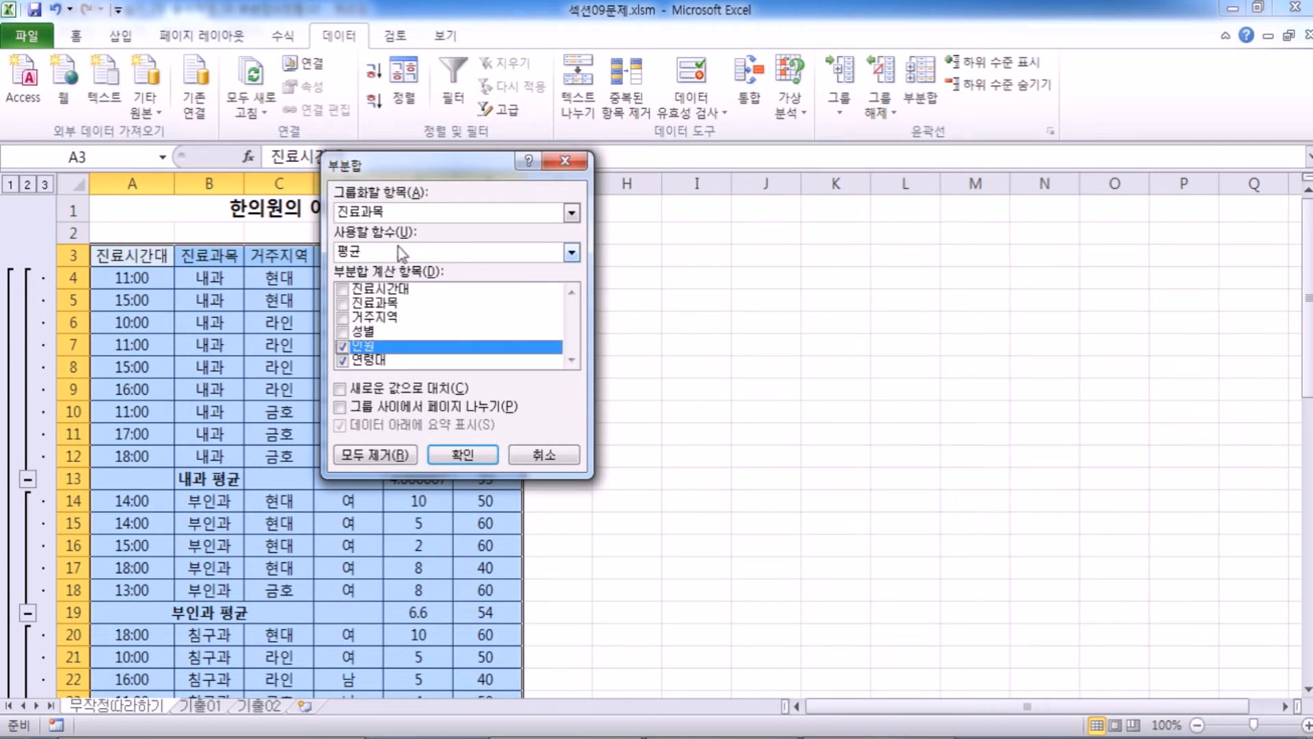
click(393, 213)
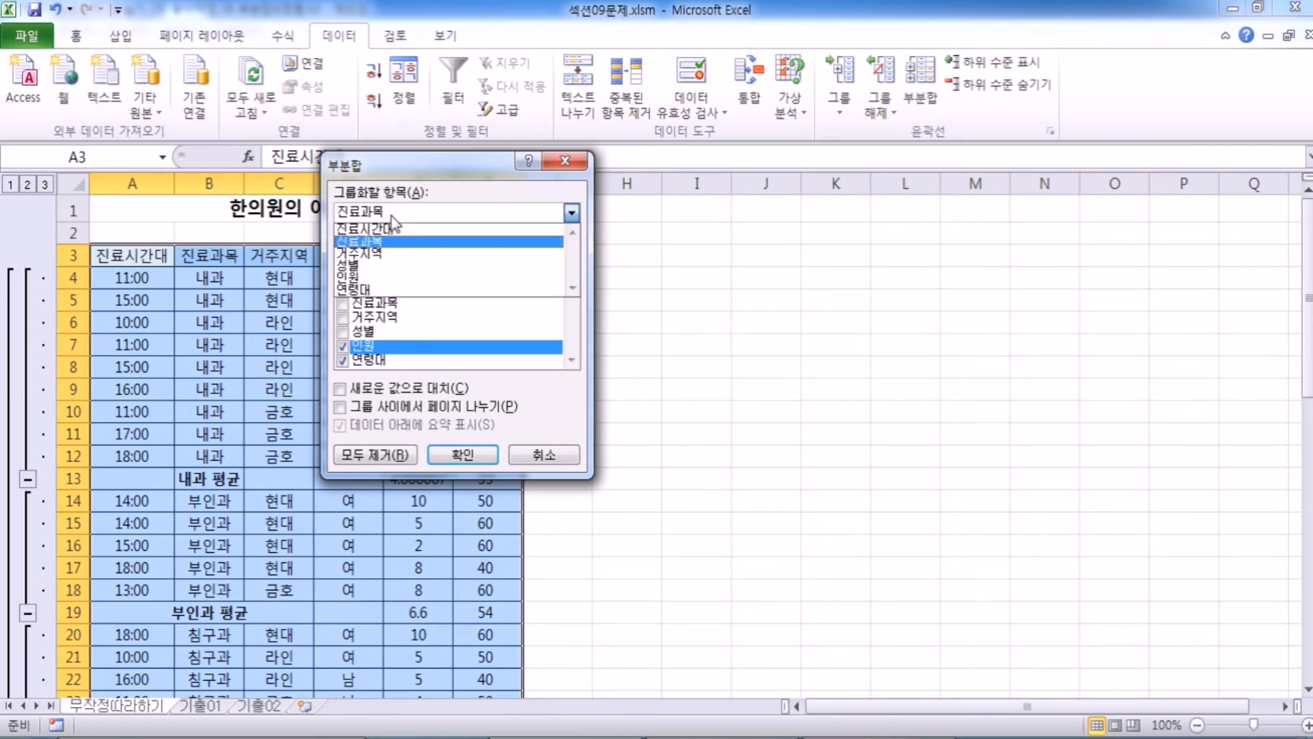
click(395, 255)
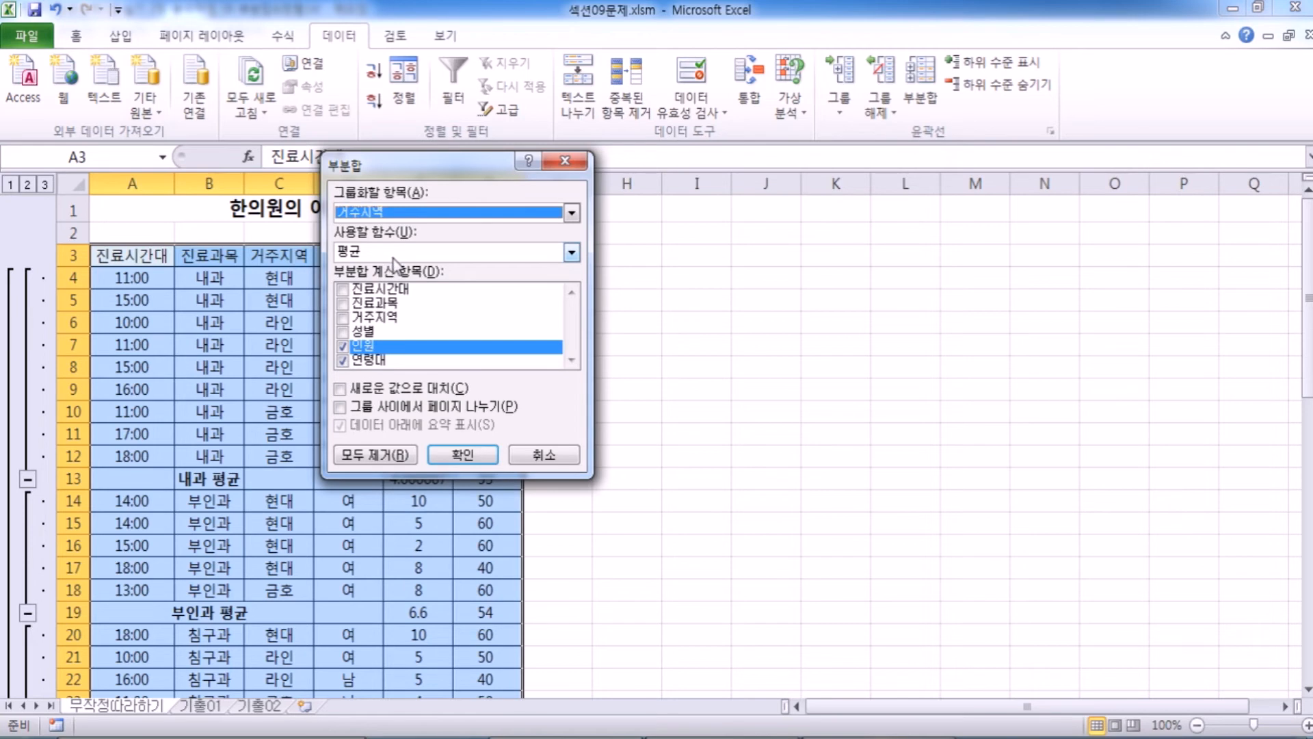
click(342, 361)
click(367, 347)
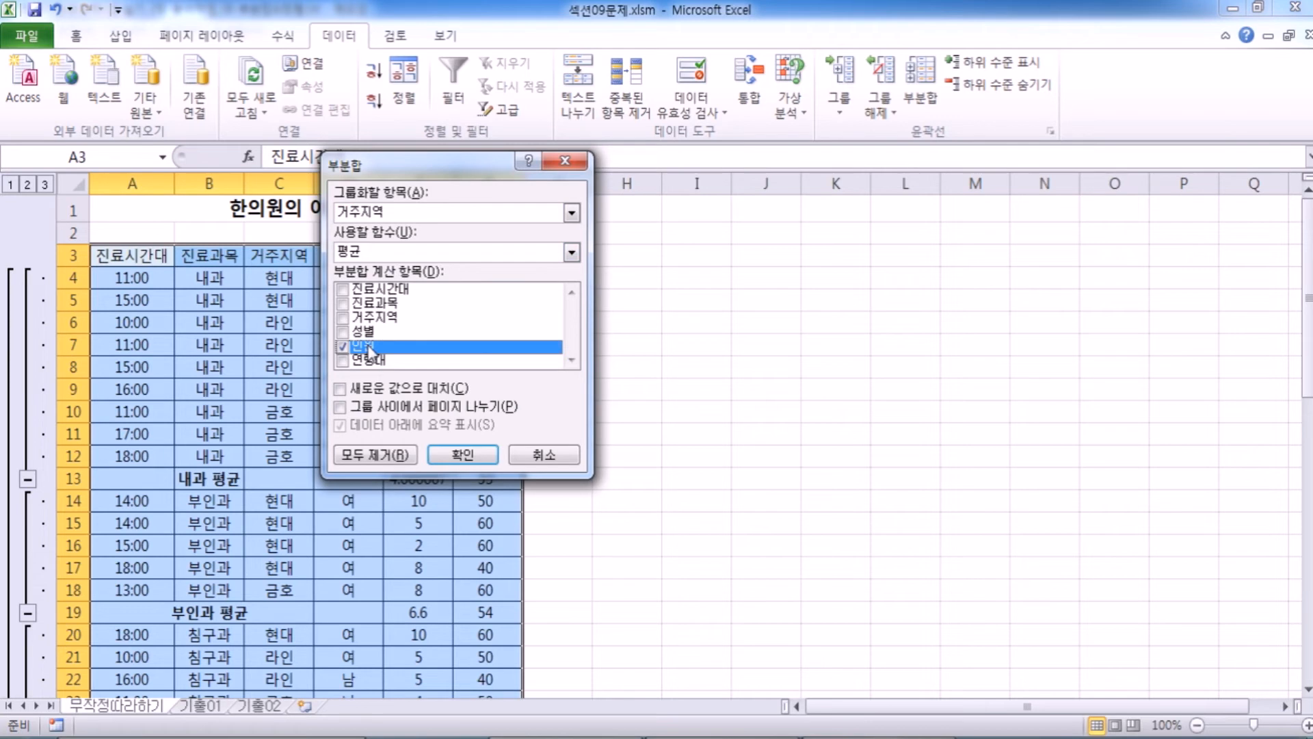
click(373, 256)
click(378, 321)
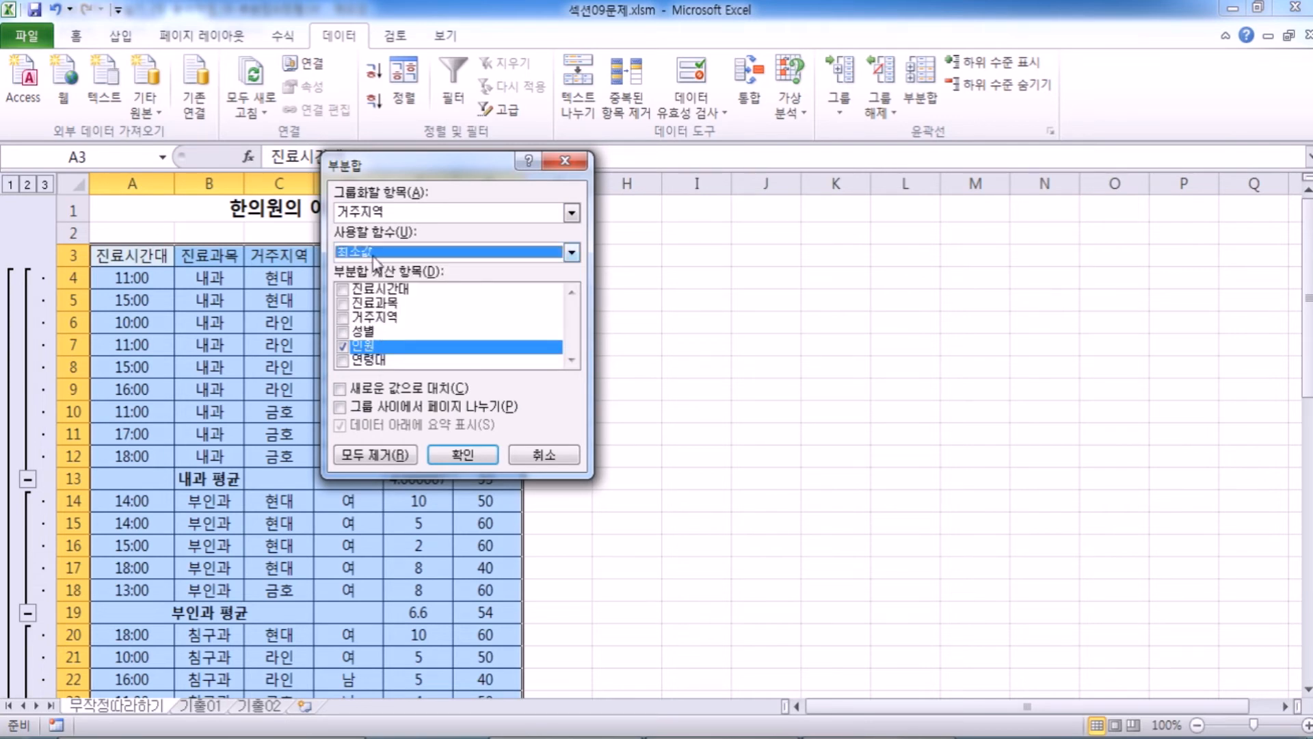
Keep 새로운 값으로 대치 turned off and apply the 거주지역 subtotal beneath the existing 진료과목 averages.
drag(431, 167, 597, 105)
click(556, 332)
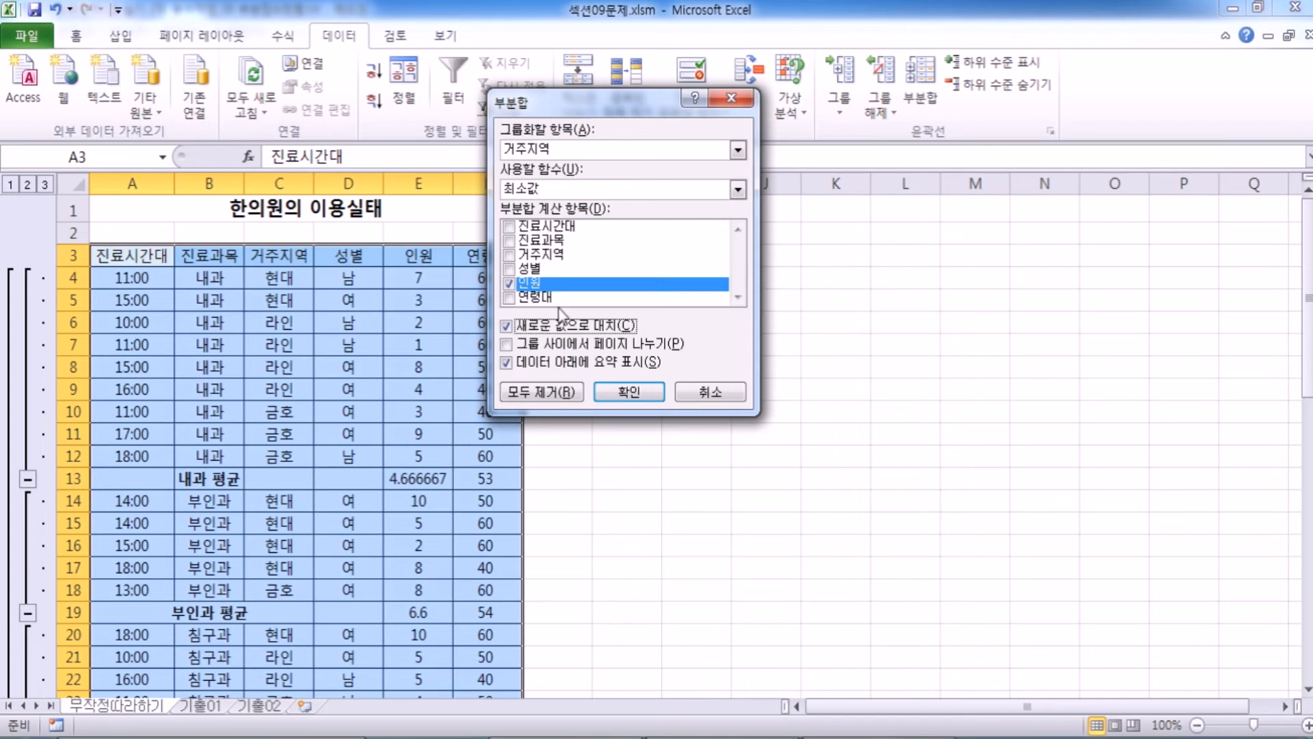
click(545, 328)
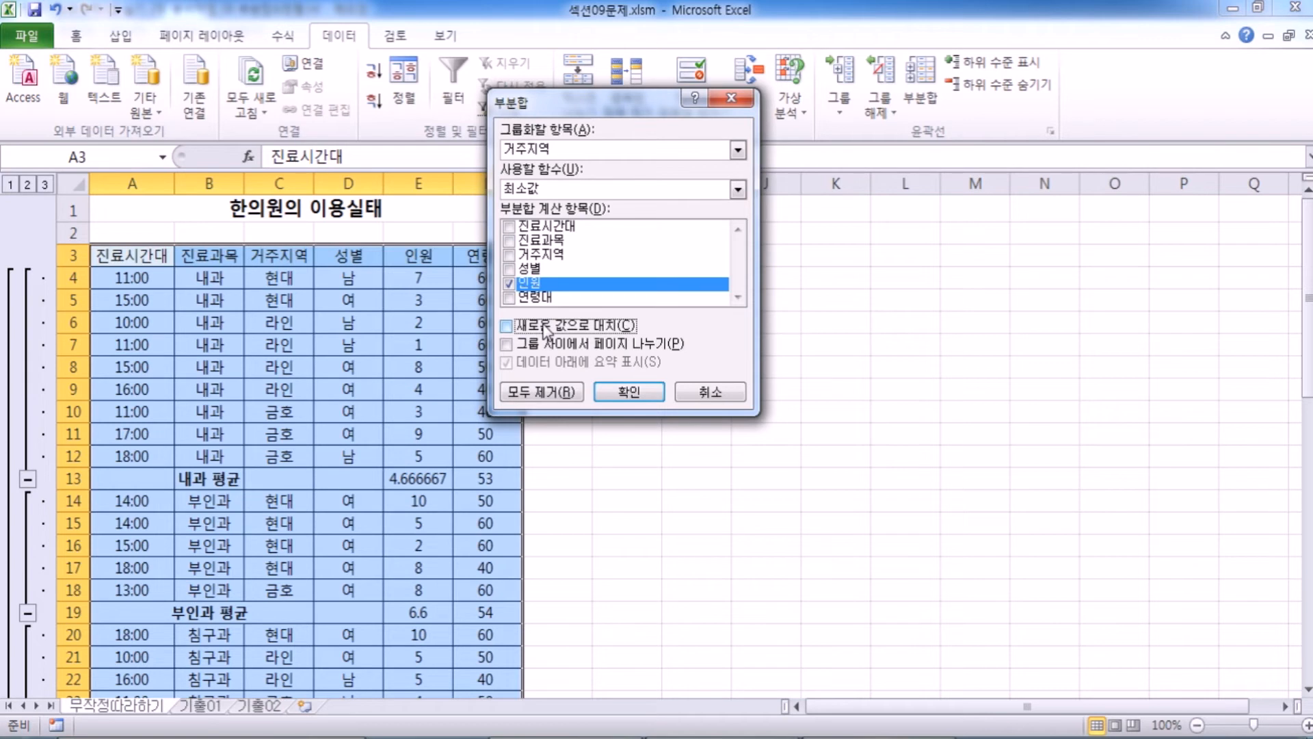
click(627, 392)
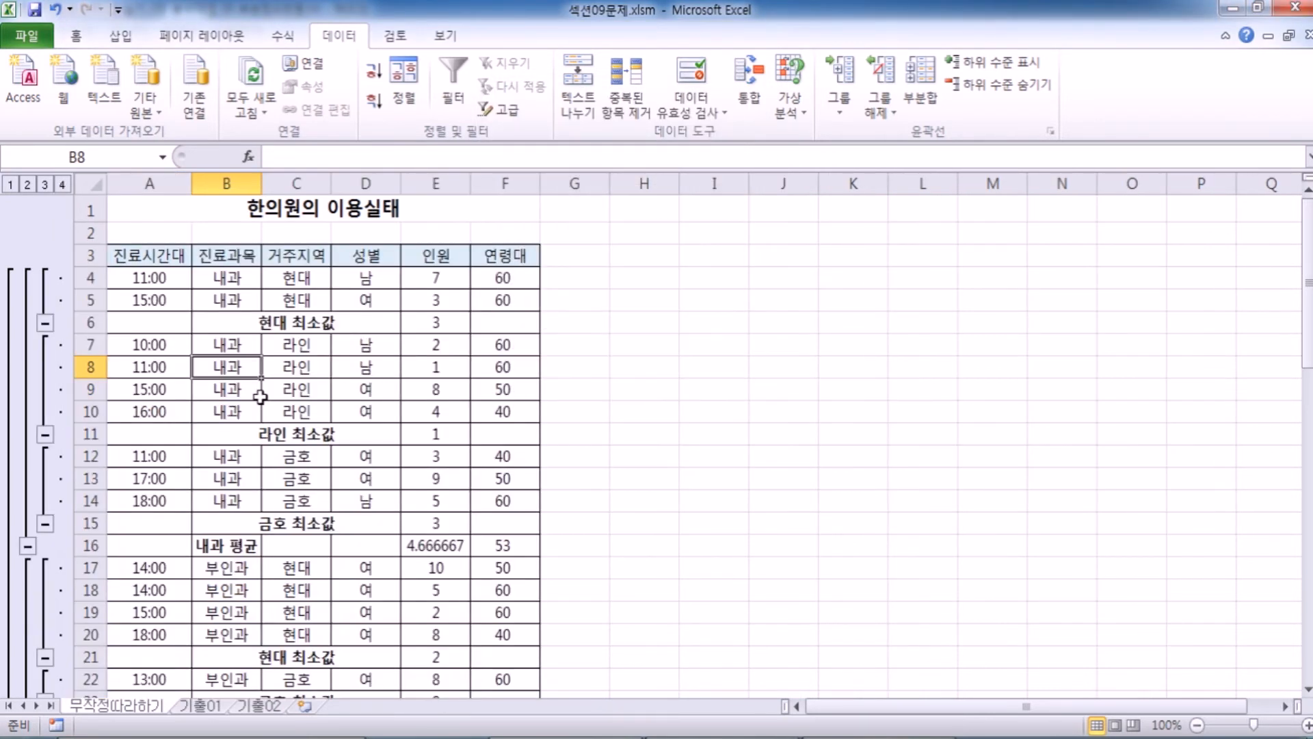
Try widening the 거주지역 column to fit its subtotal labels, and undo the width change.
drag(252, 545, 480, 556)
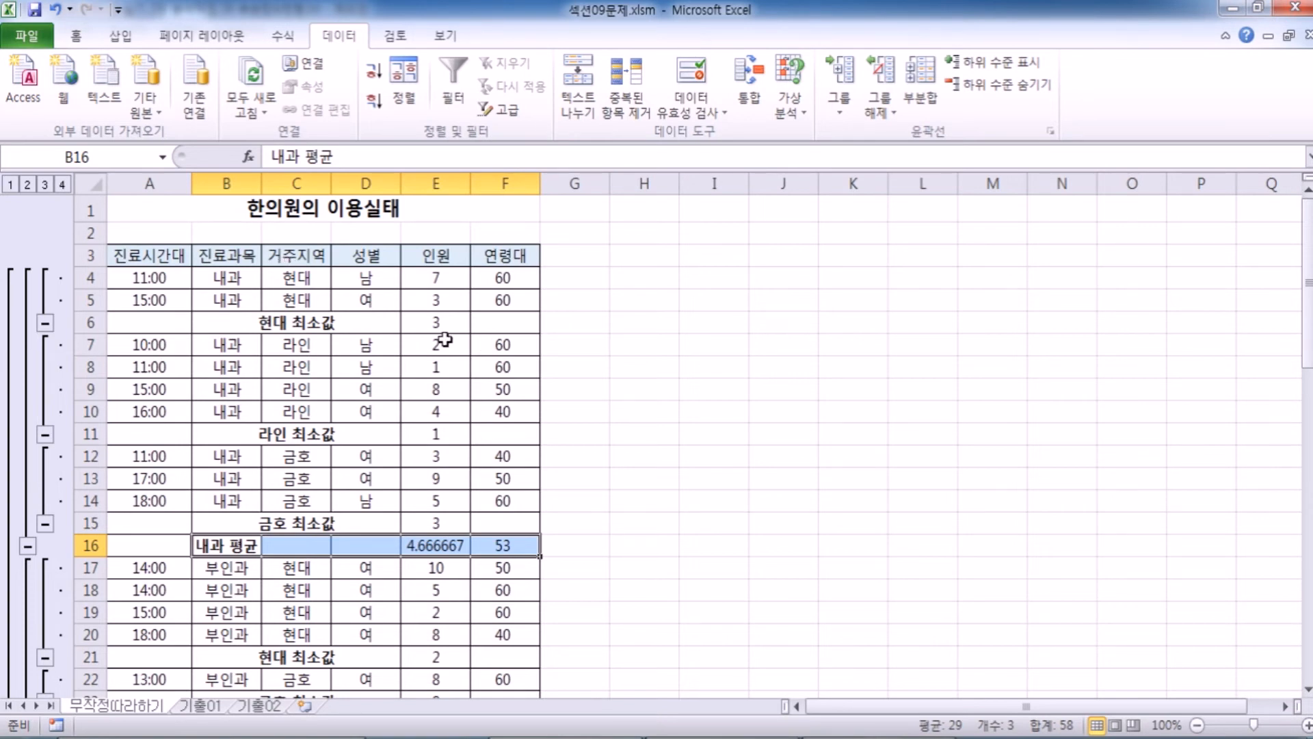
click(207, 385)
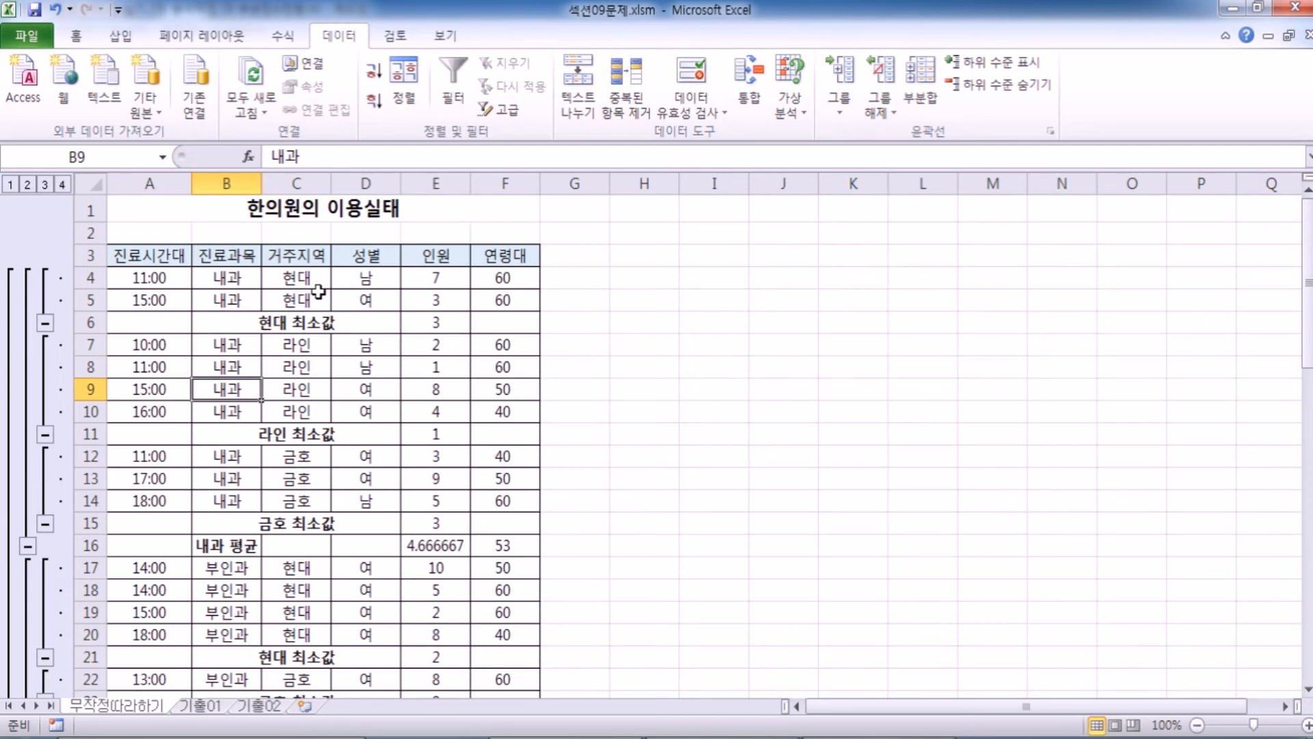
drag(331, 184, 398, 184)
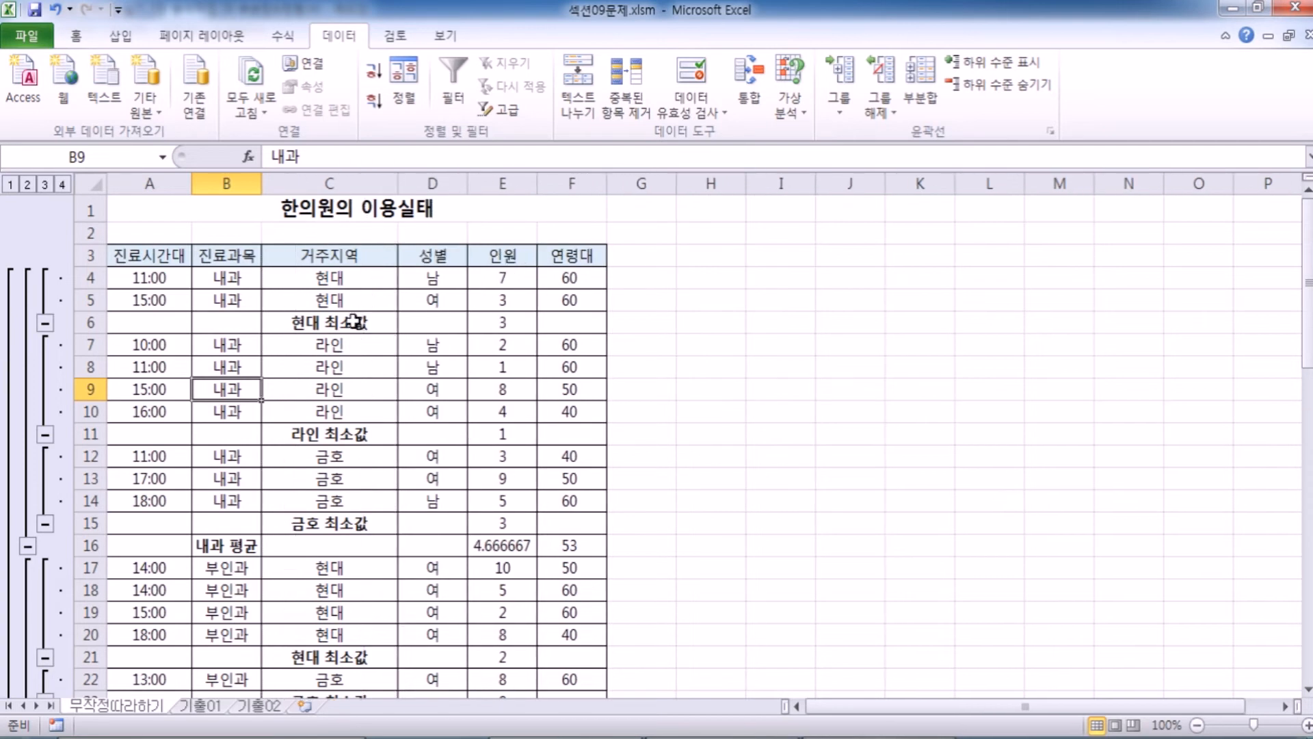
click(352, 322)
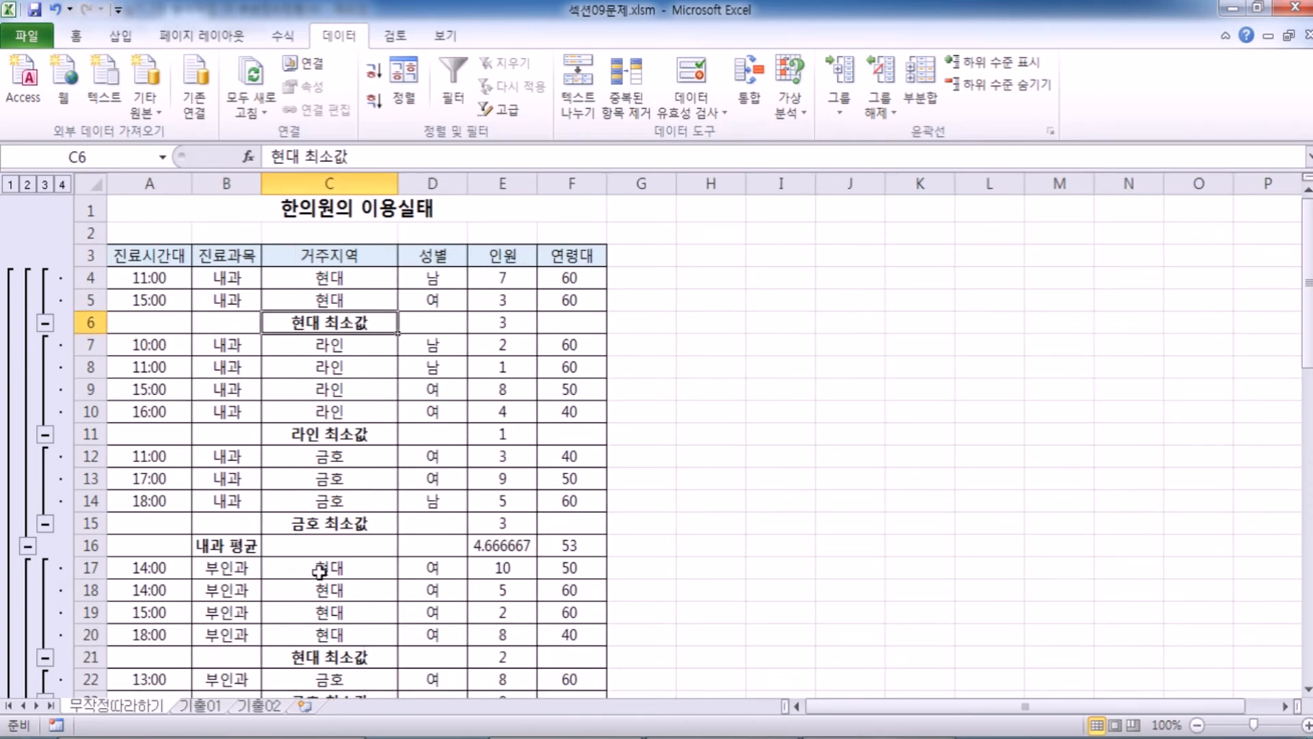
scroll(319, 571, down, 1)
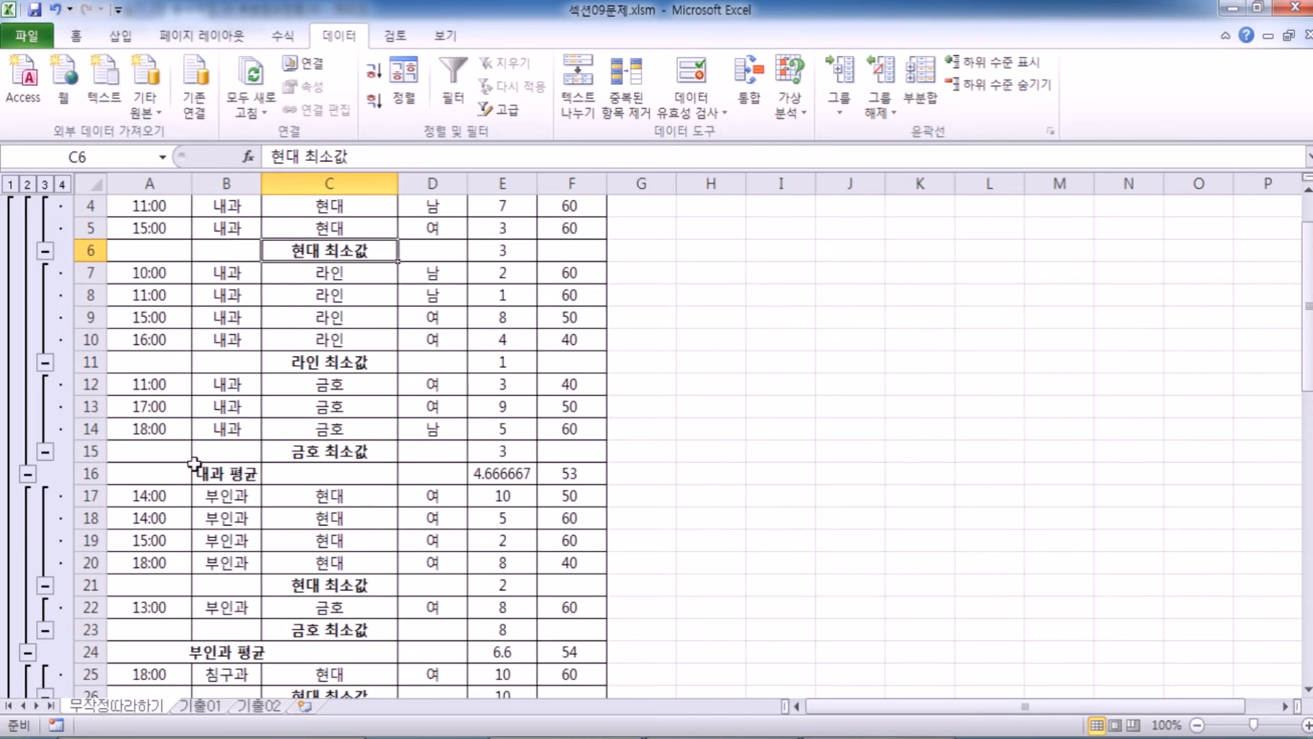
click(55, 9)
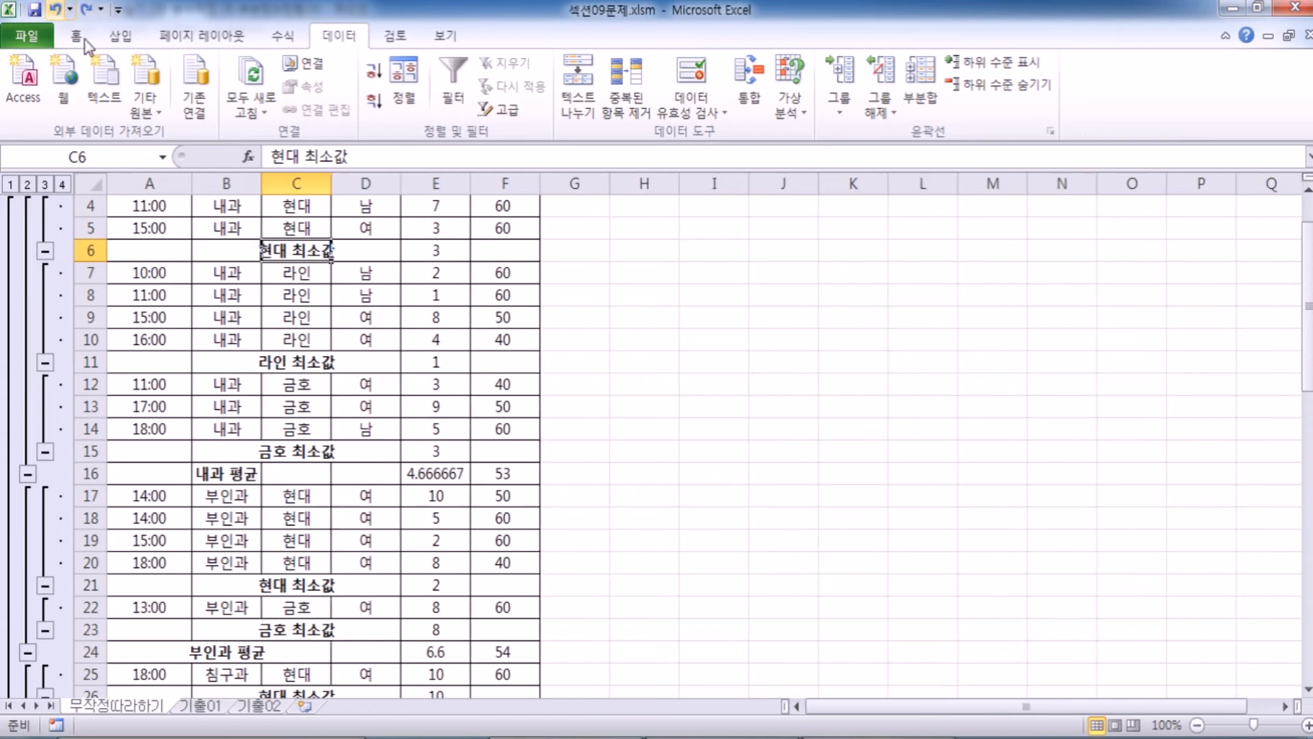
Examine the 라인 records and their 최소값 row within the 내과 group.
click(291, 279)
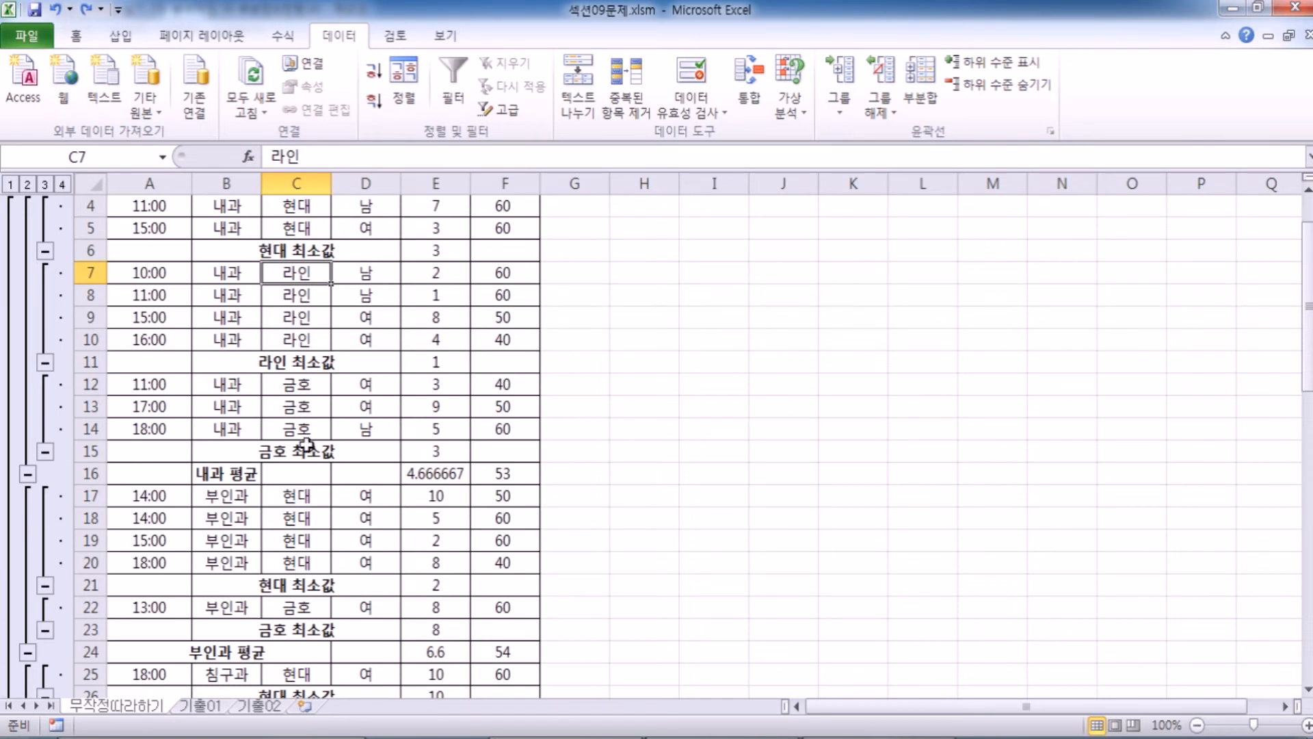
click(257, 294)
click(308, 293)
click(367, 293)
click(372, 314)
click(385, 292)
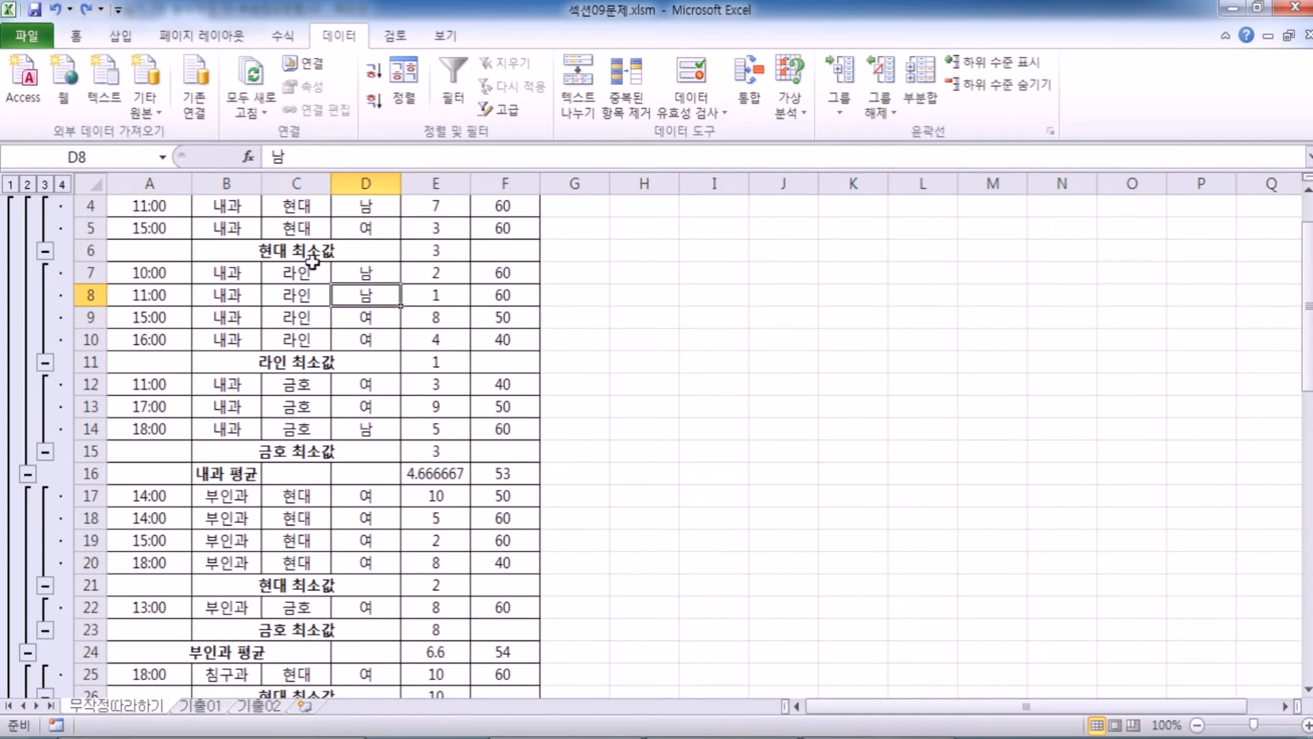
click(224, 272)
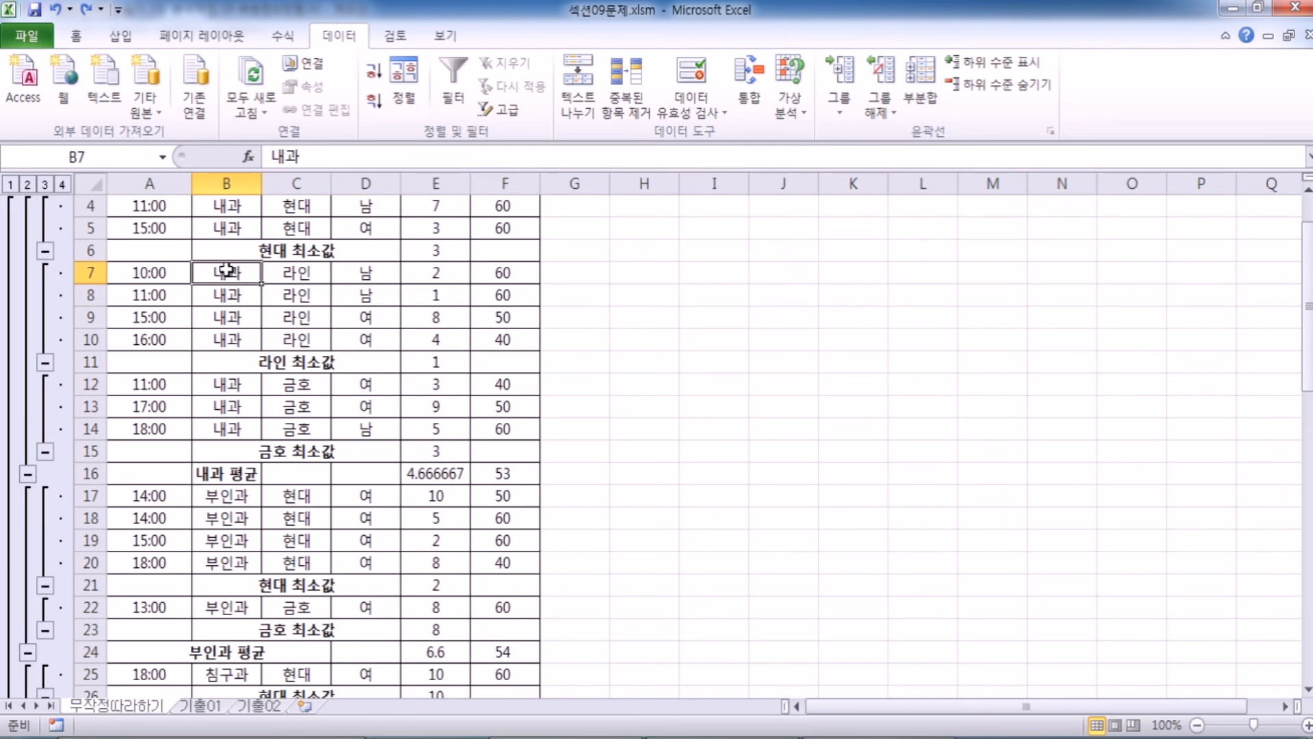
click(301, 363)
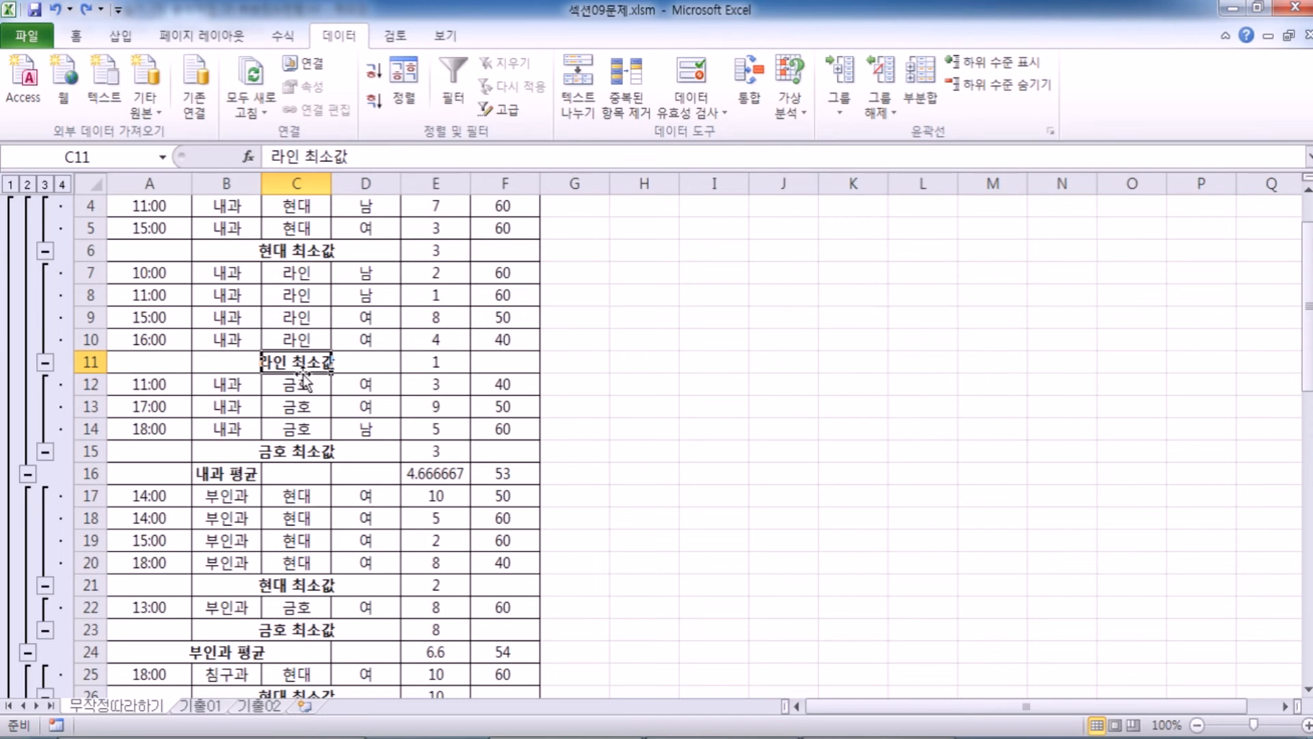
Try auto-fitting the 거주지역 and 진료과목 columns to their subtotal labels, and undo both width changes.
scroll(305, 379, up, 1)
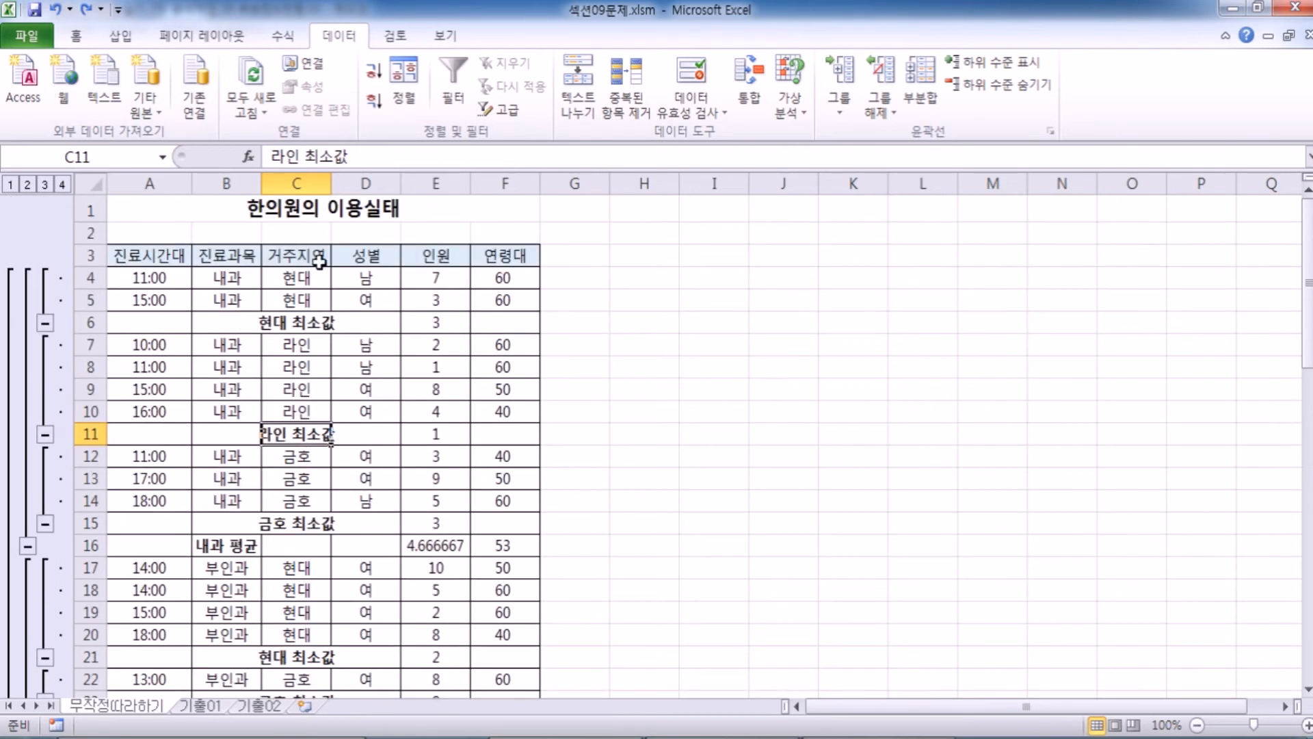
double_click(331, 183)
scroll(328, 400, down, 5)
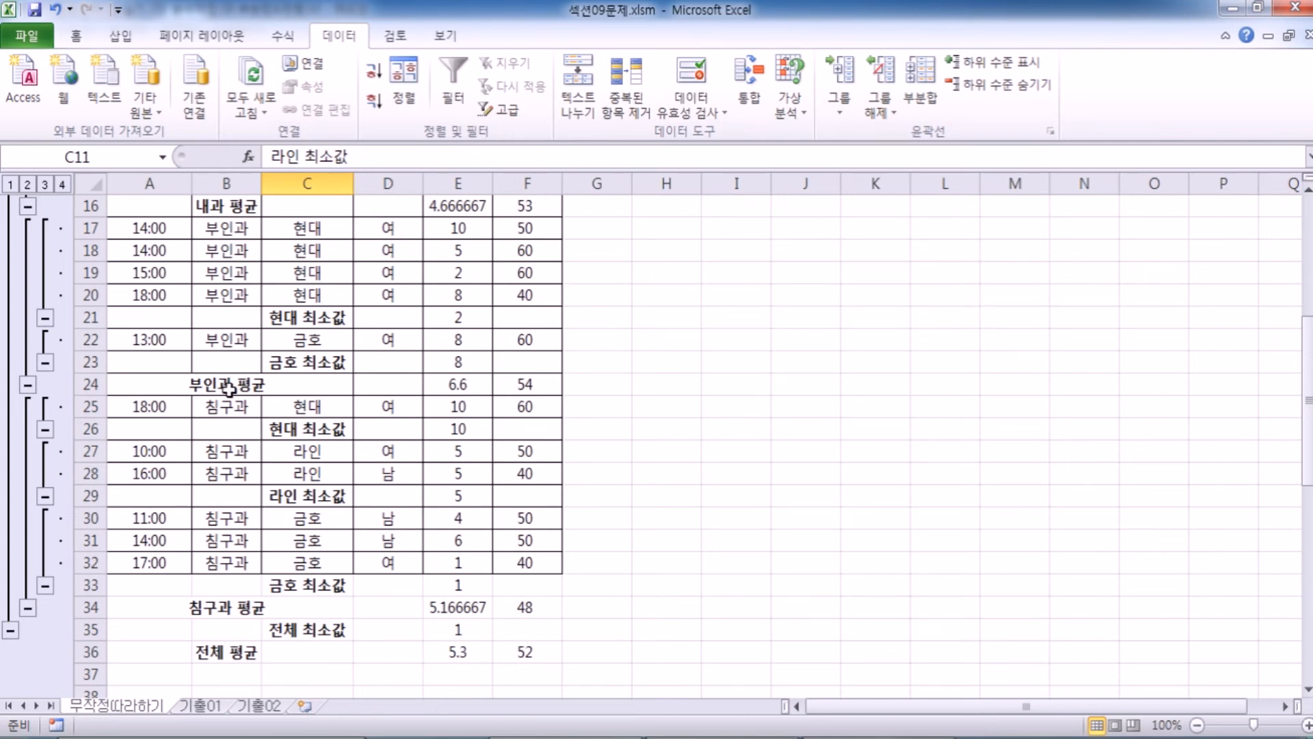
scroll(229, 387, up, 2)
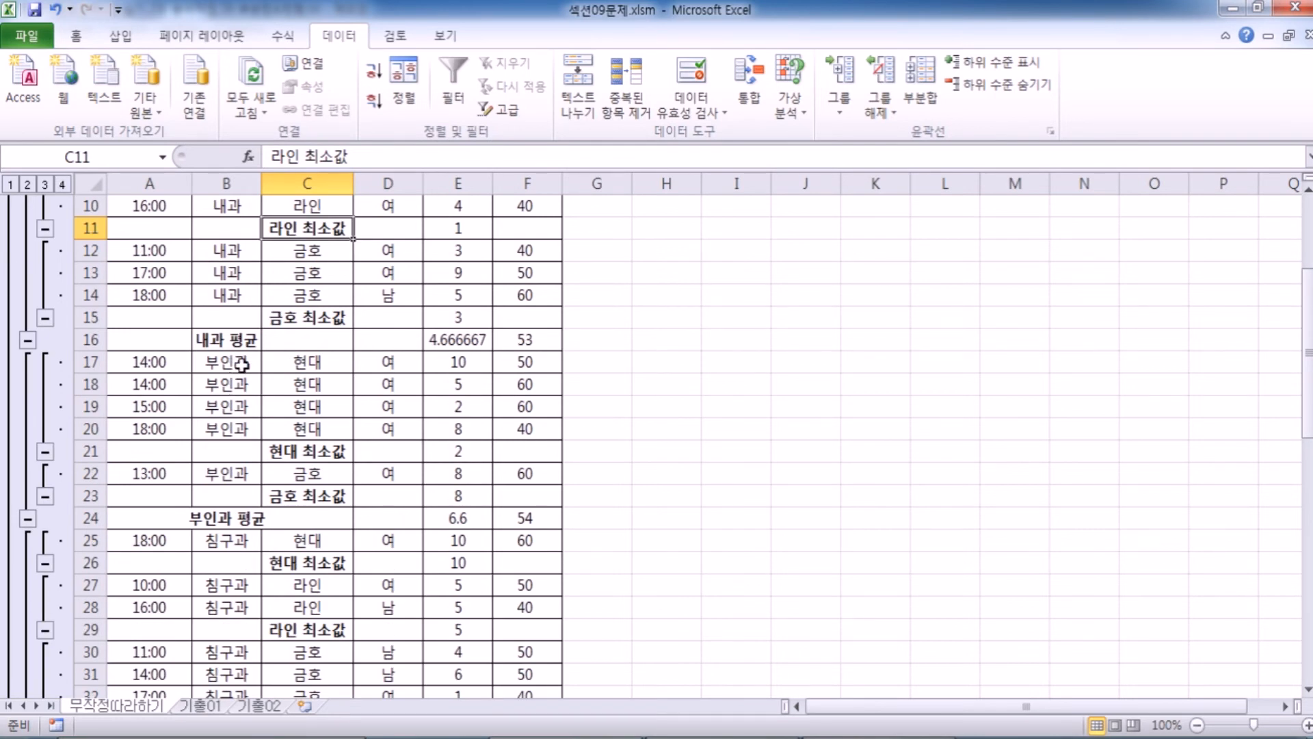
scroll(250, 453, down, 2)
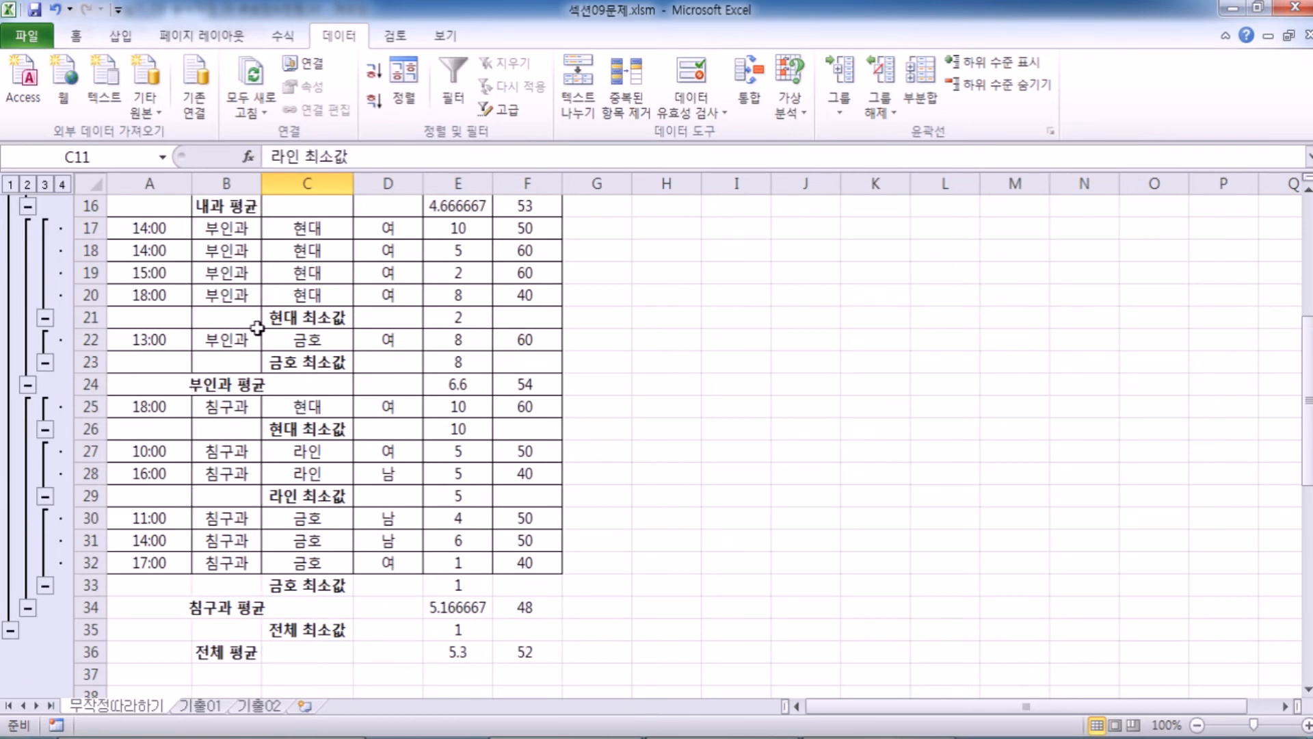
double_click(260, 182)
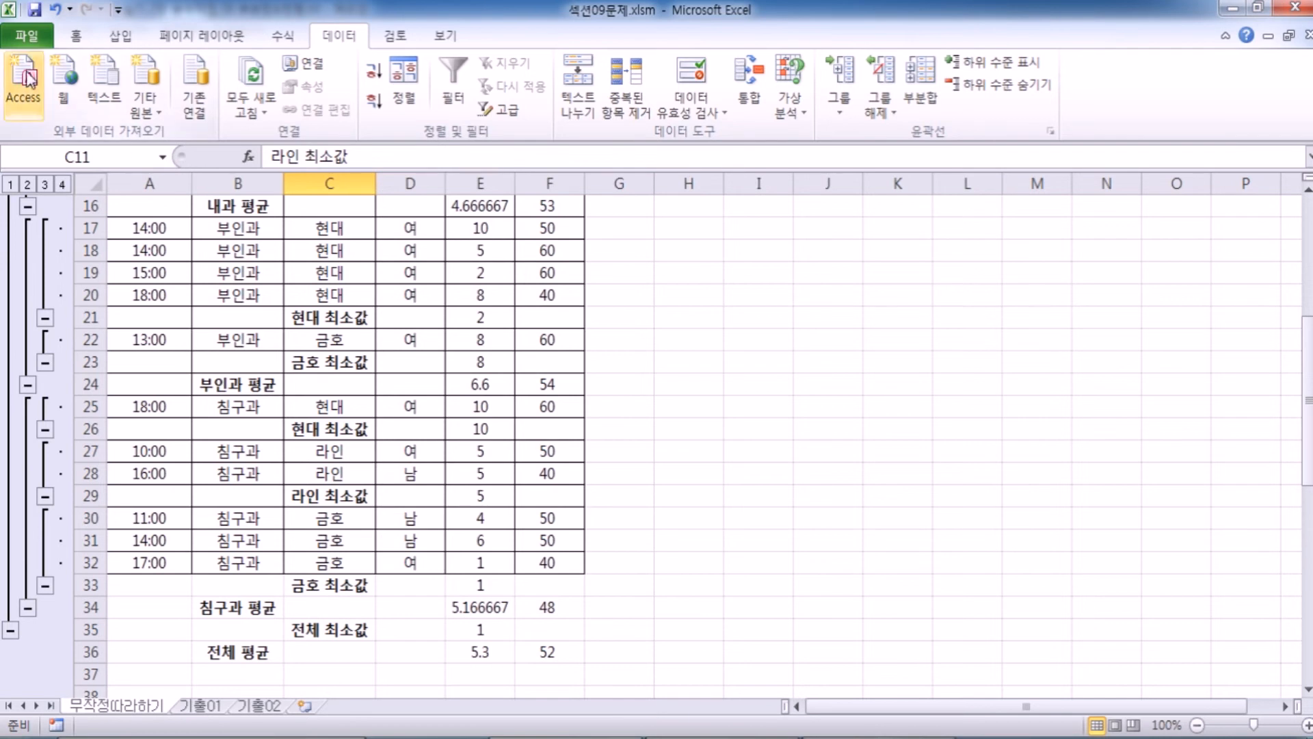
click(56, 17)
click(56, 17)
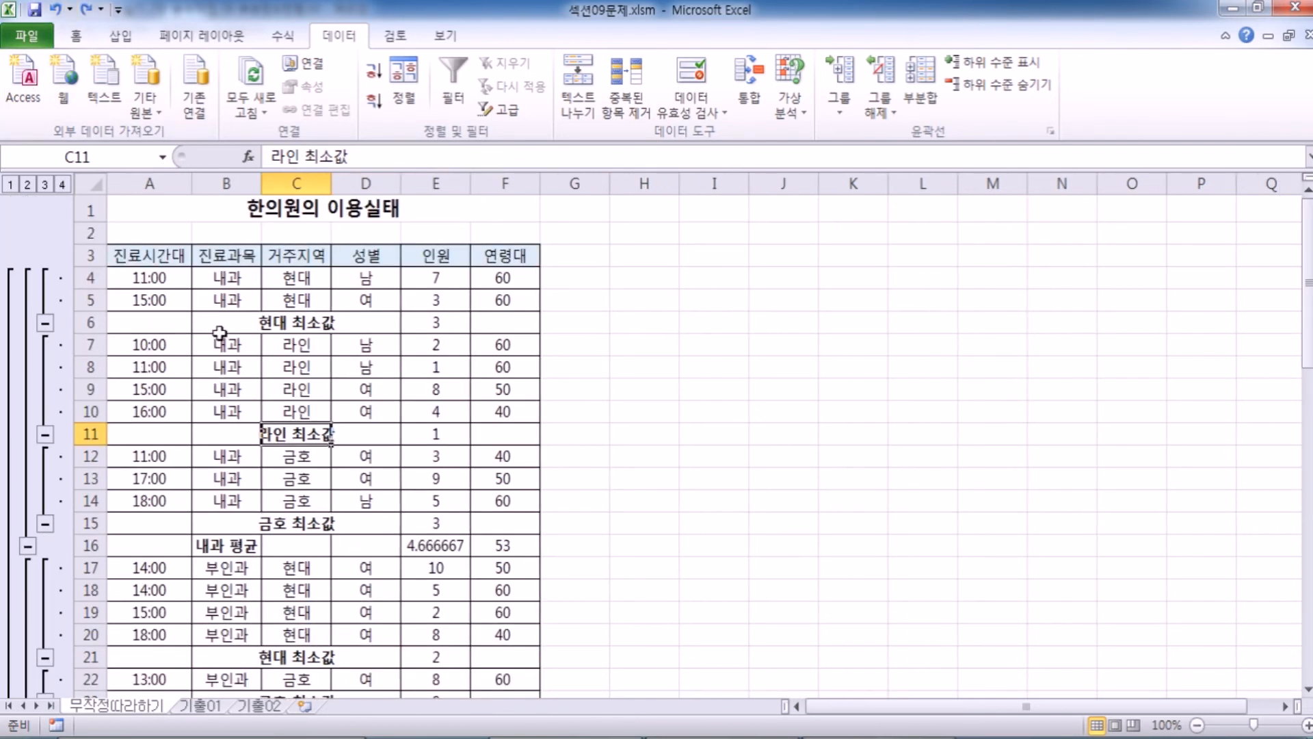
Review the nested 최소값 and 평균 rows down to the 전체 평균 row, including the 내과 averages.
click(574, 481)
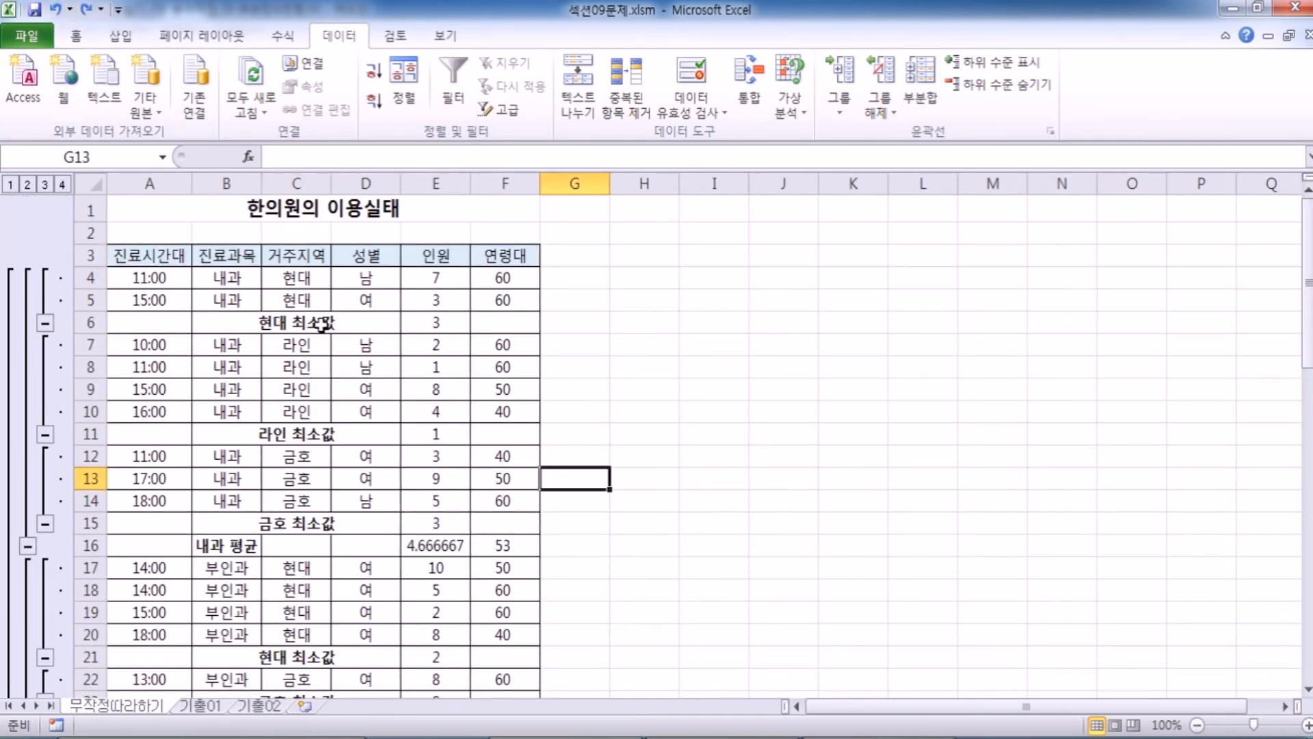
scroll(267, 530, down, 3)
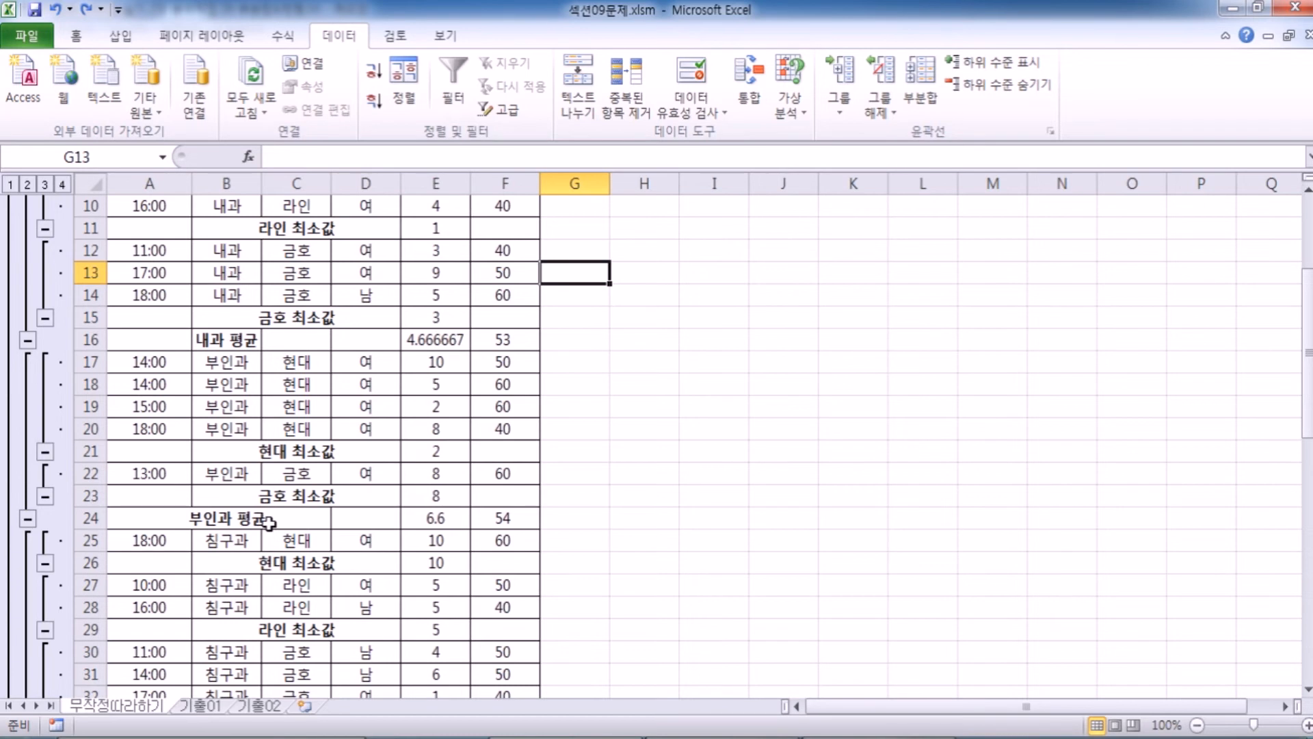
scroll(219, 530, up, 3)
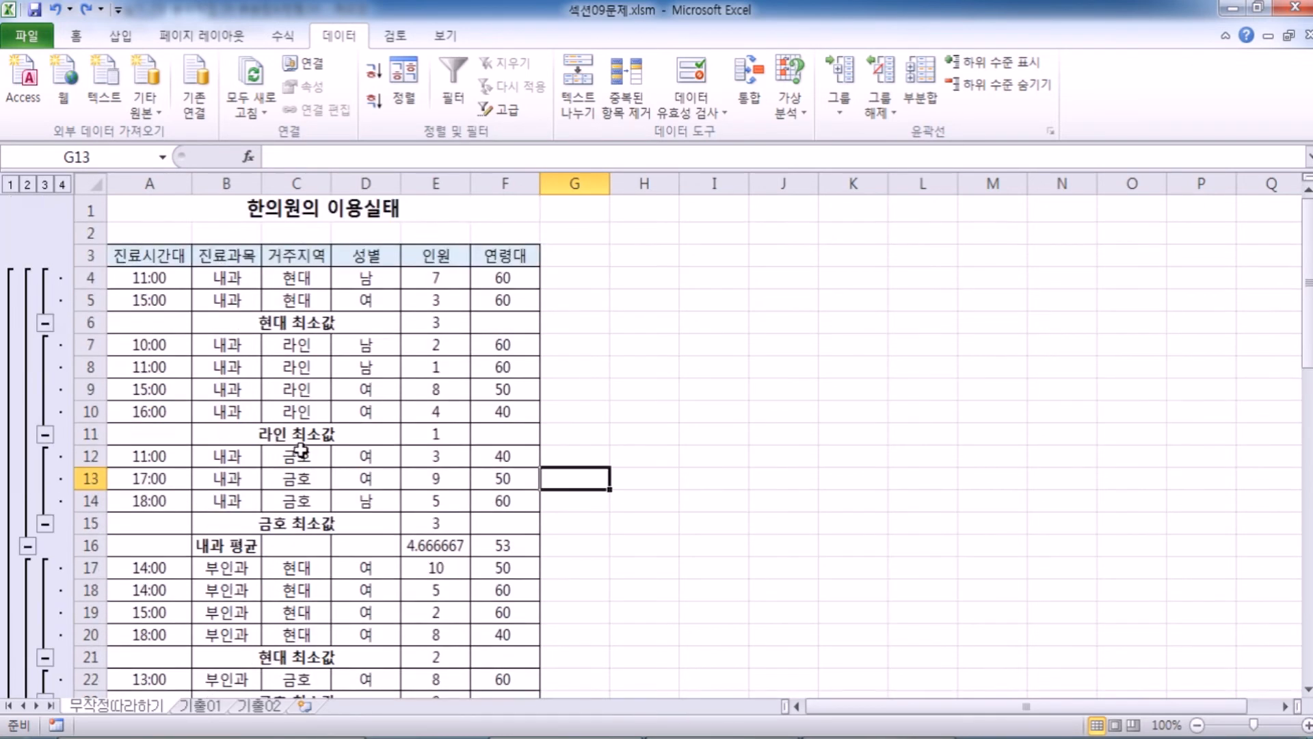
scroll(345, 430, down, 2)
drag(410, 408, 516, 407)
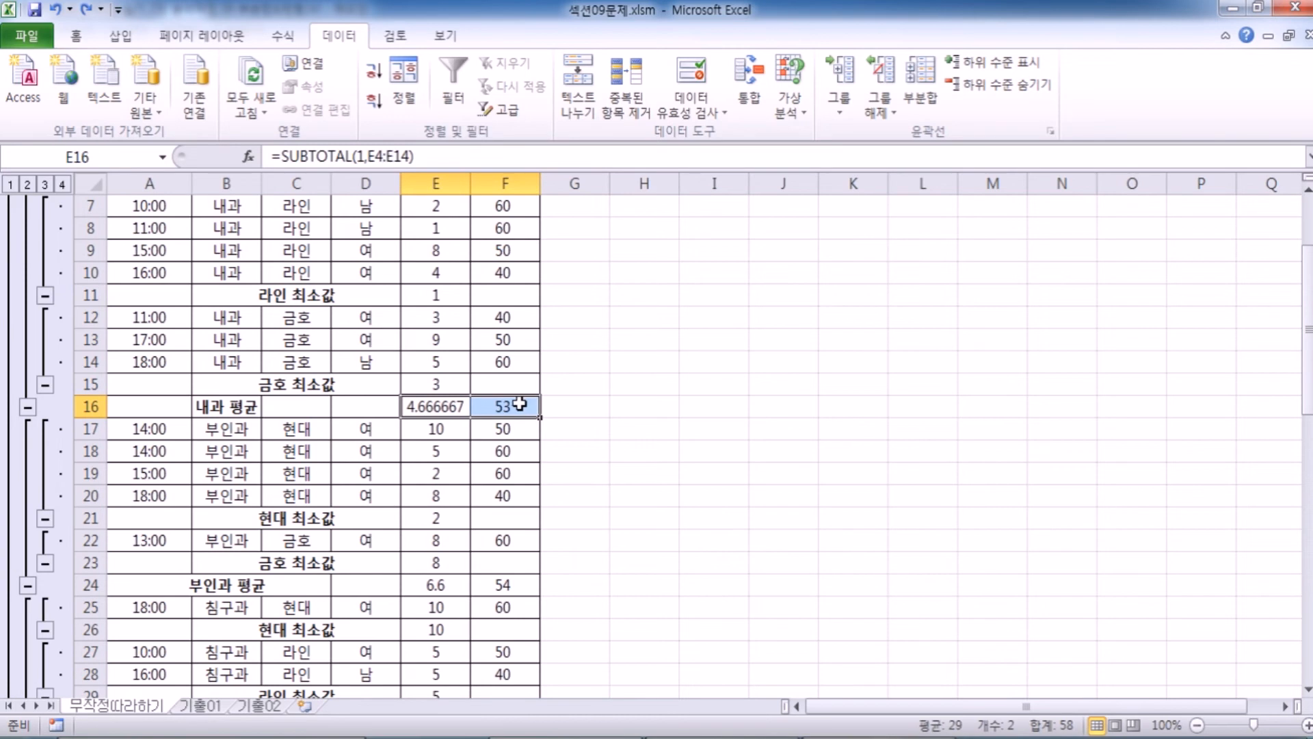
scroll(523, 409, down, 3)
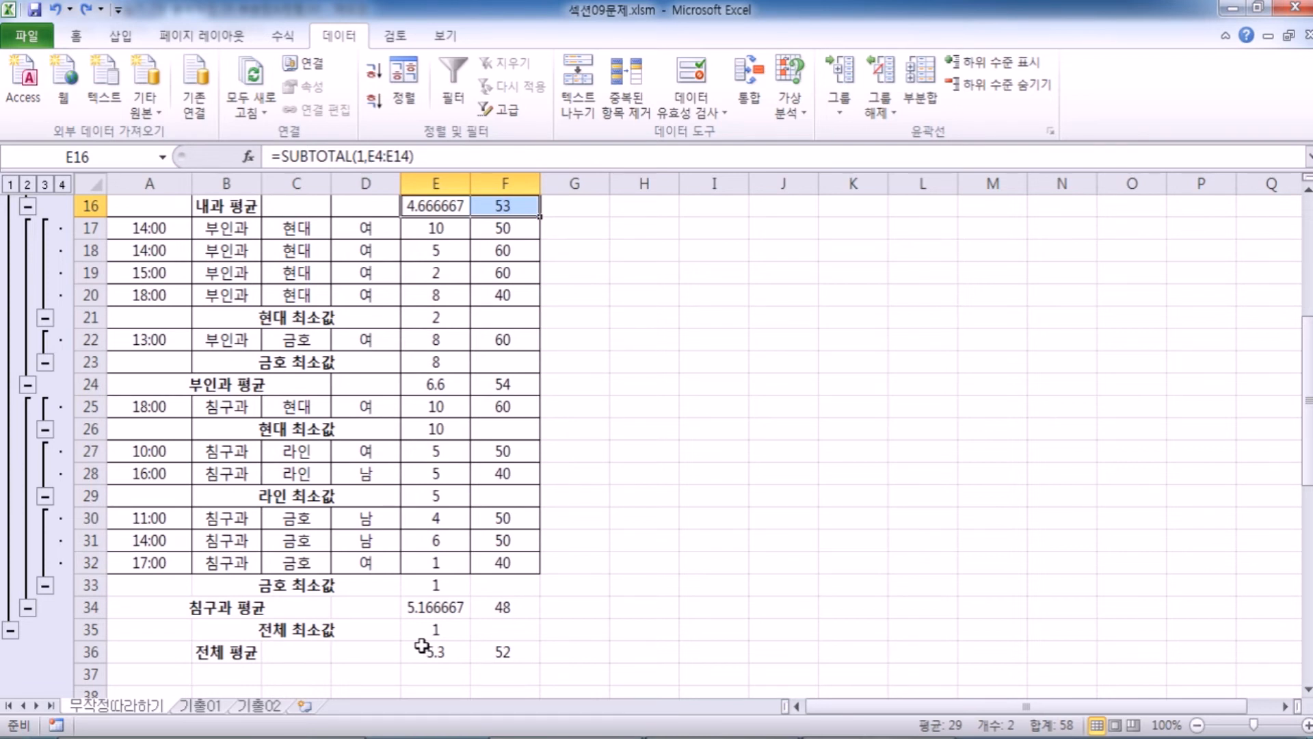
scroll(422, 646, up, 1)
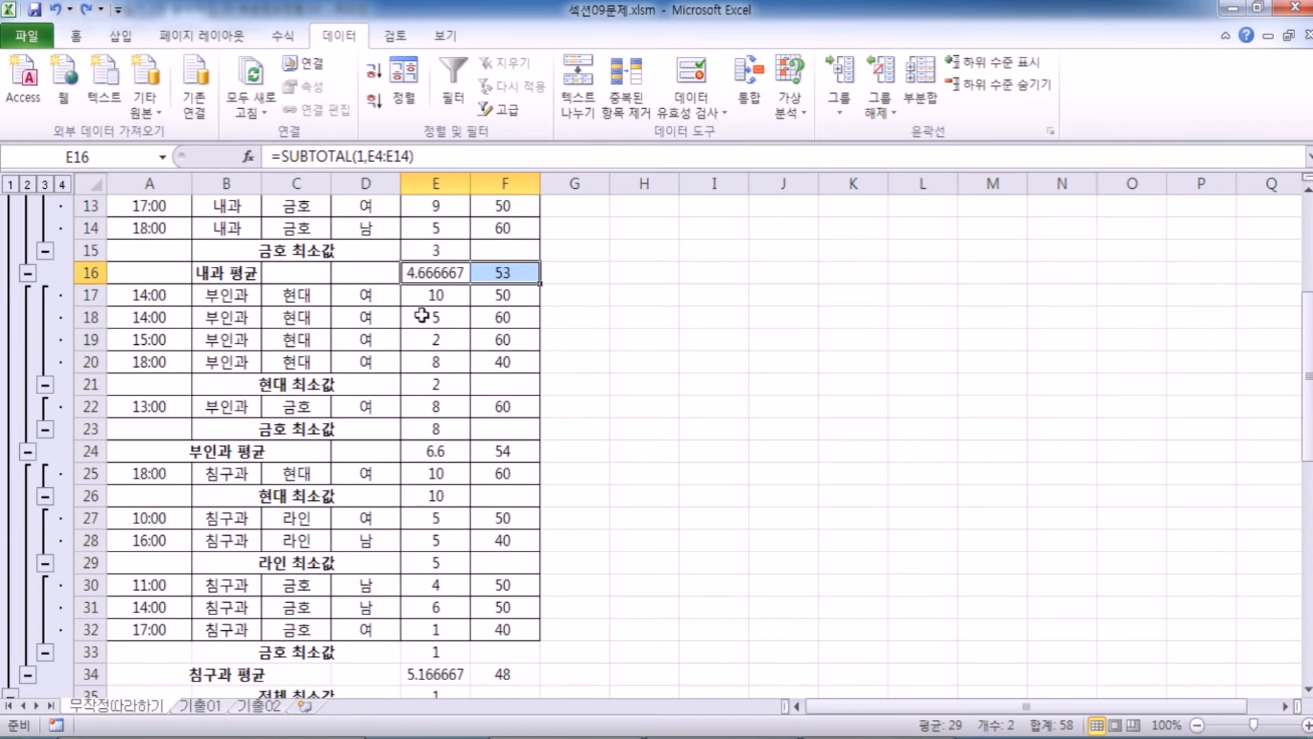
Format the 내과 평균 values in E16:F16 to show two decimal places.
click(432, 274)
drag(433, 274, 503, 273)
click(76, 36)
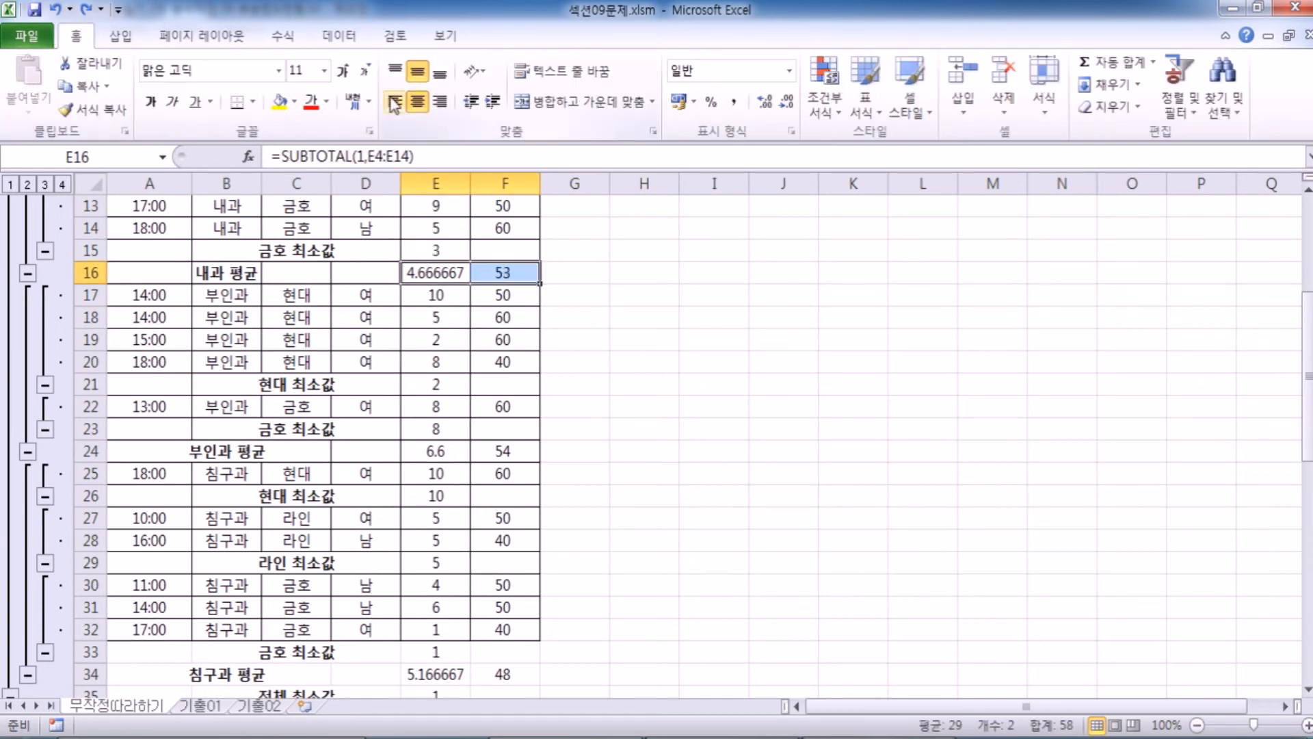
click(765, 104)
click(788, 102)
click(787, 102)
click(787, 102)
click(787, 102)
click(788, 102)
click(787, 102)
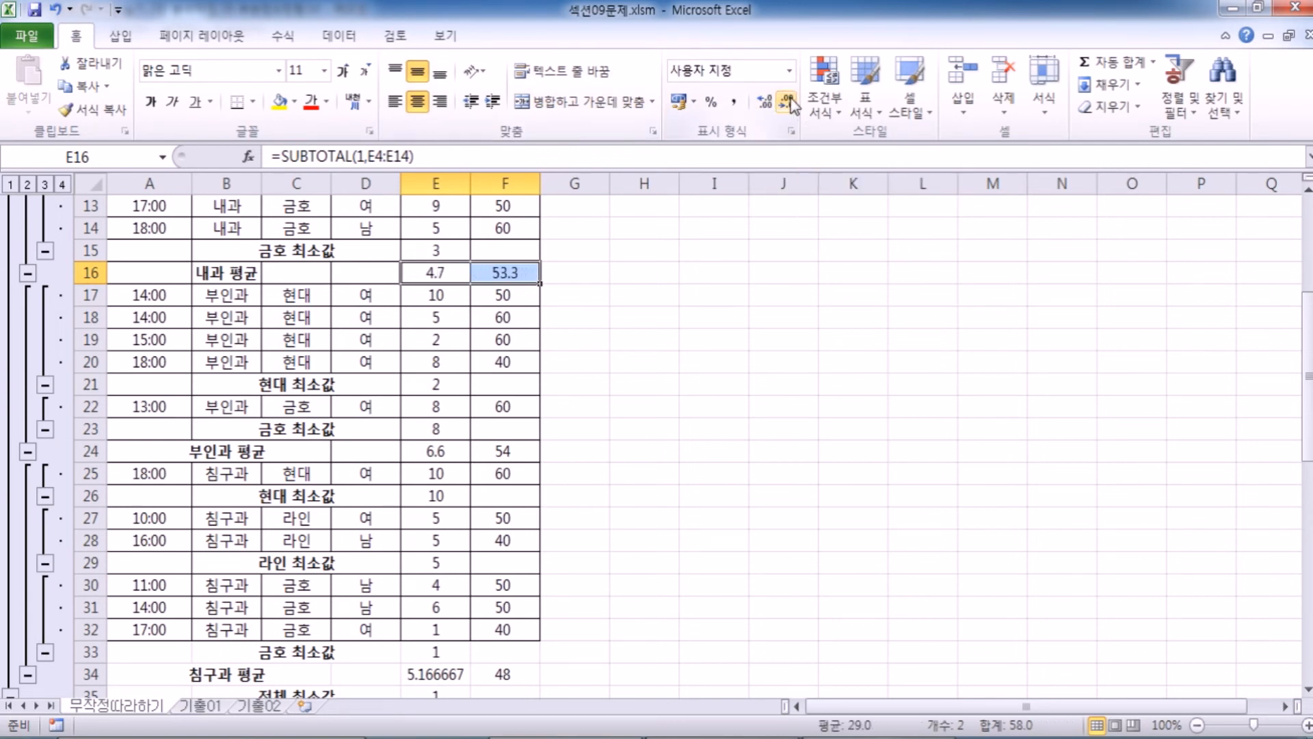
click(765, 102)
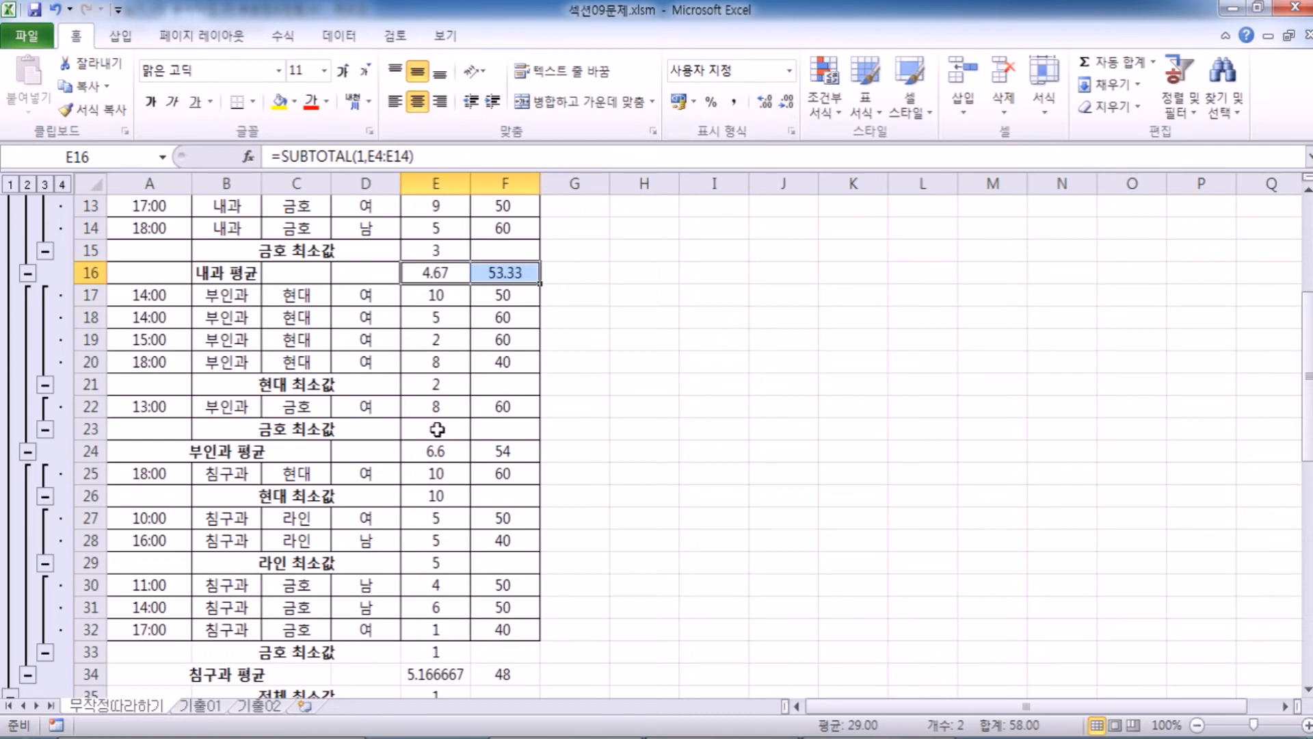
Format the 부인과 평균 values in E24:F24 to show two decimal places.
click(460, 451)
drag(461, 451, 504, 451)
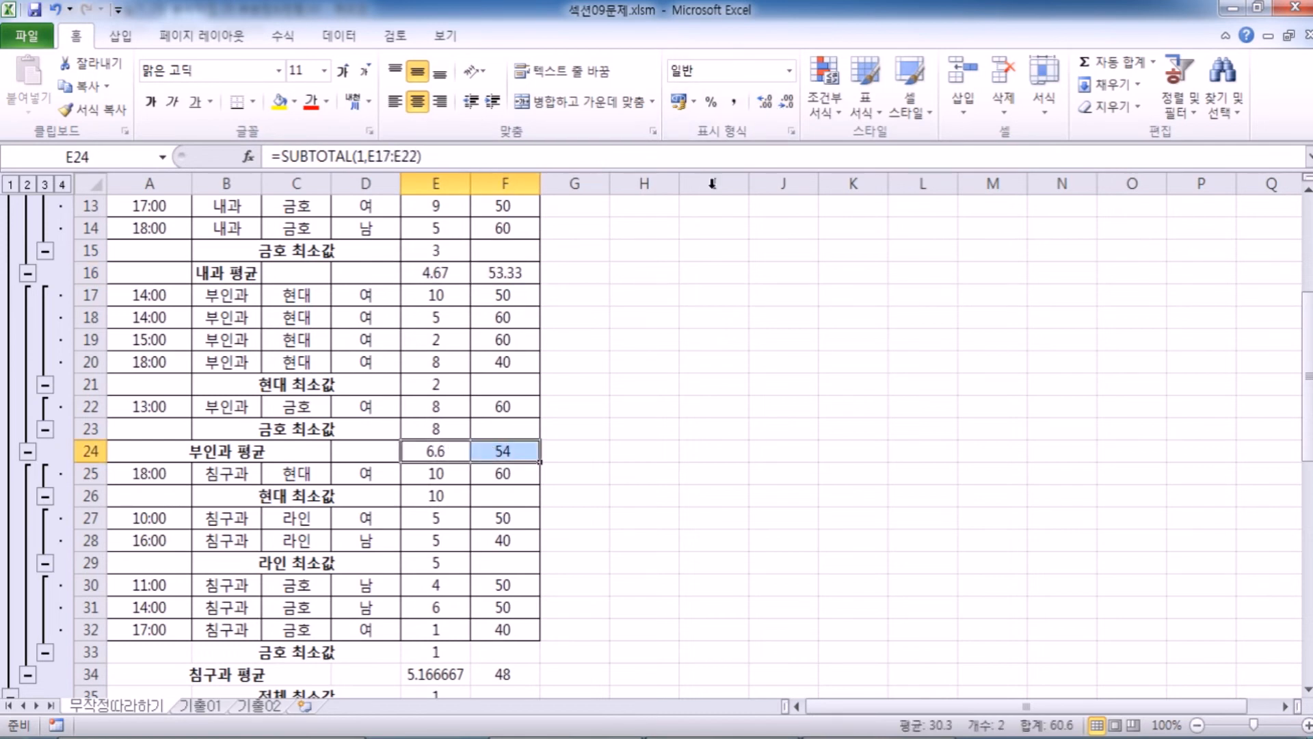
click(788, 102)
click(765, 101)
click(765, 101)
scroll(443, 448, down, 2)
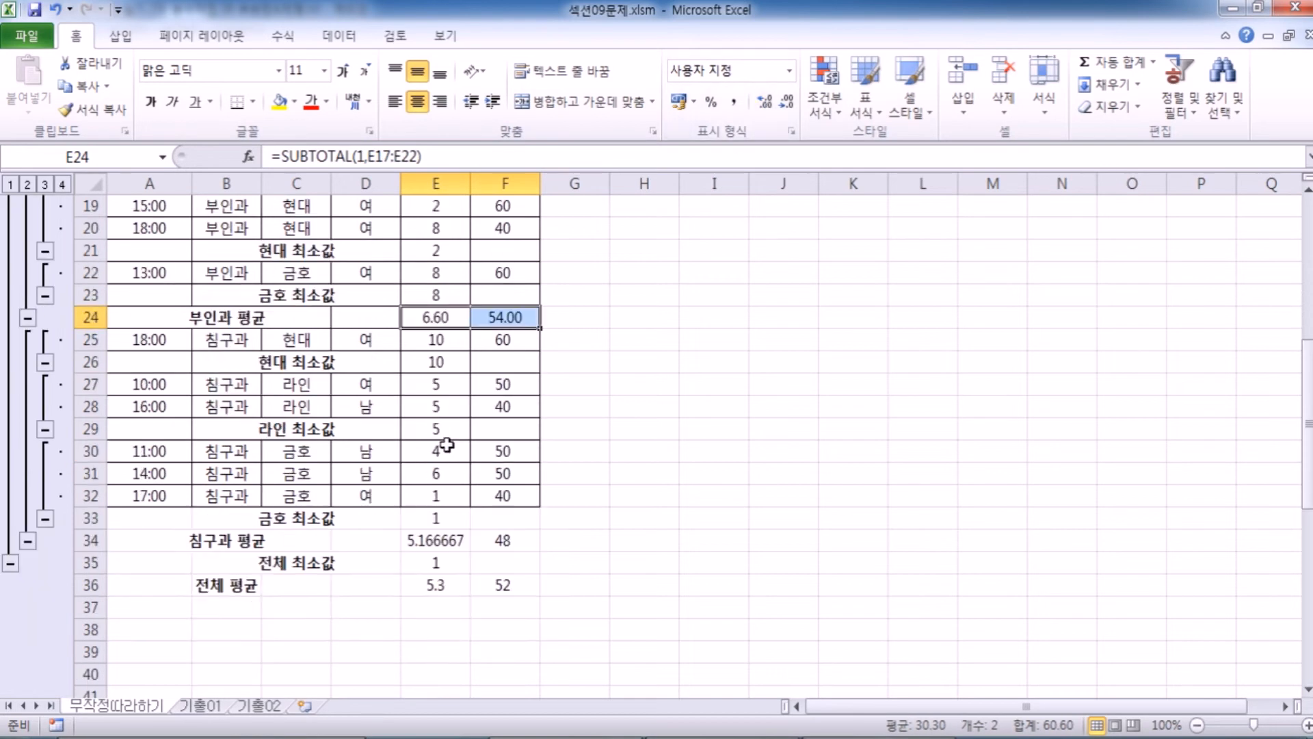
Format the 침구과 평균 values in E34:F34 to show two decimal places.
drag(412, 538, 509, 533)
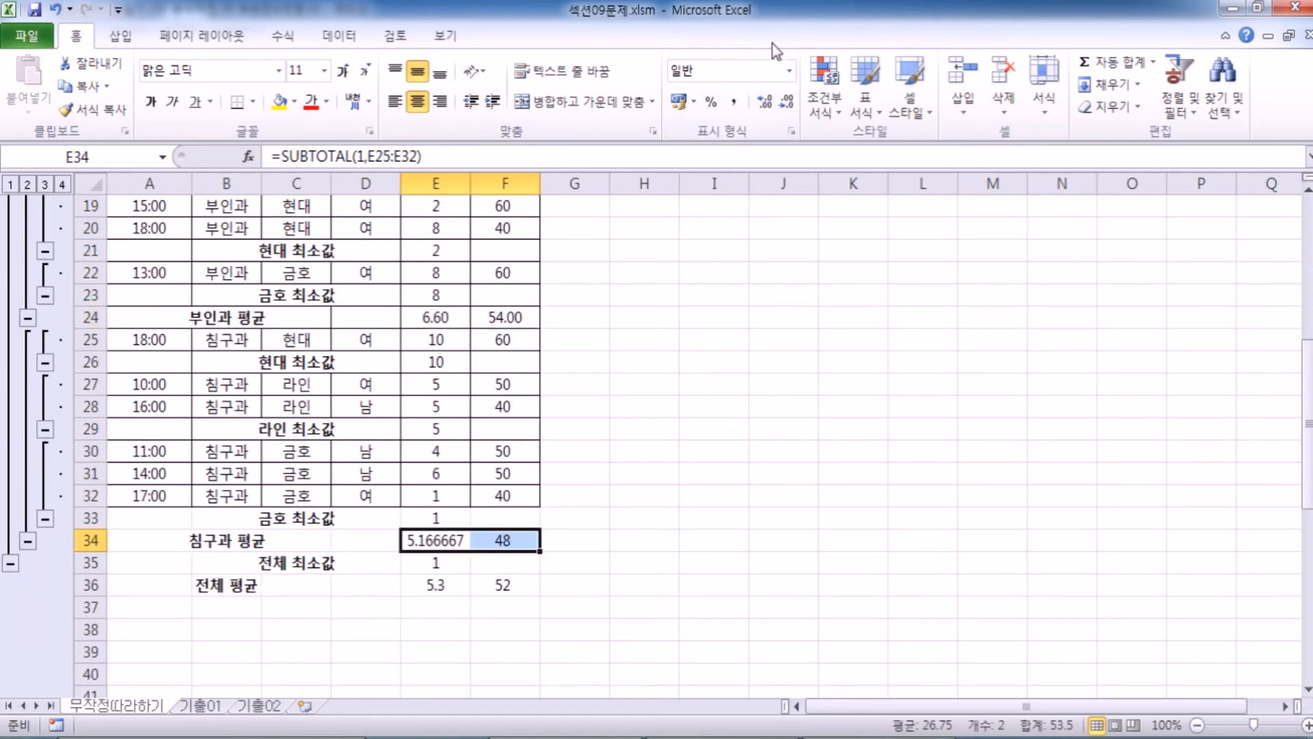
click(787, 104)
click(787, 104)
click(787, 103)
click(786, 103)
Format the 전체 평균 values in E36:F36 to show two decimal places.
drag(434, 585, 499, 585)
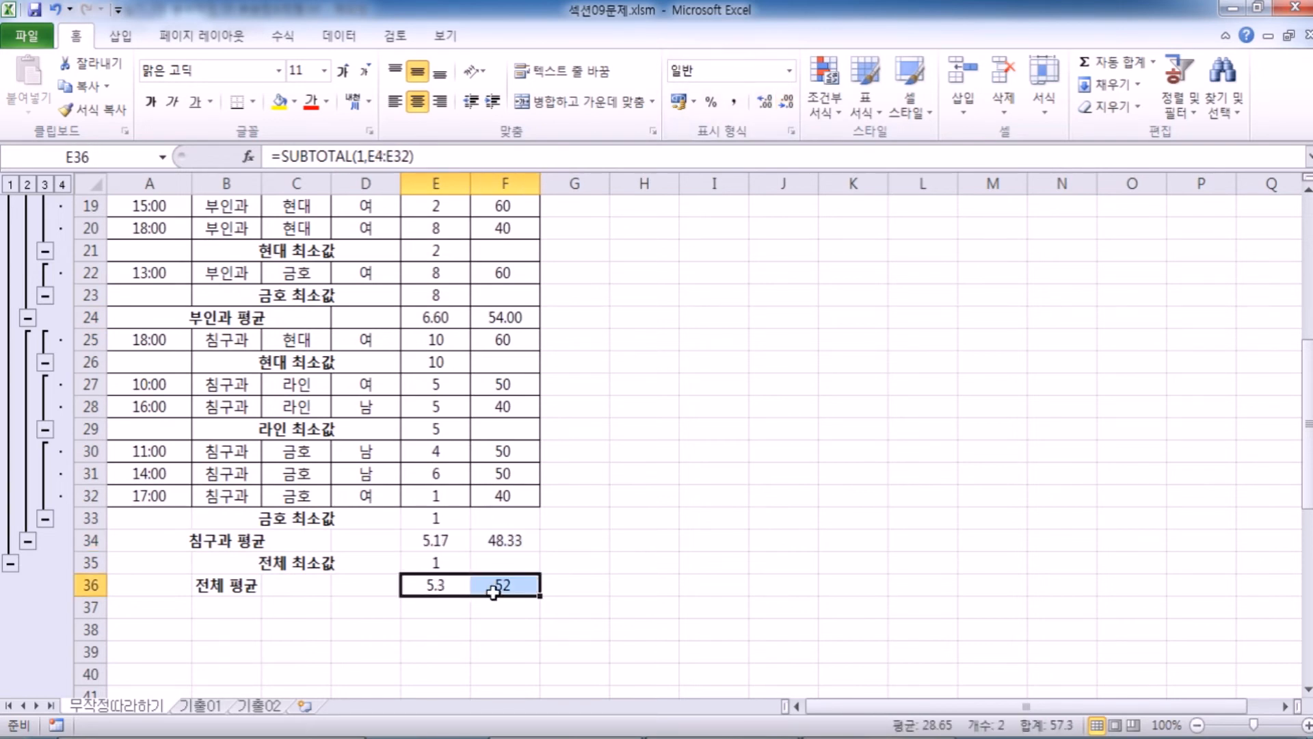
click(787, 104)
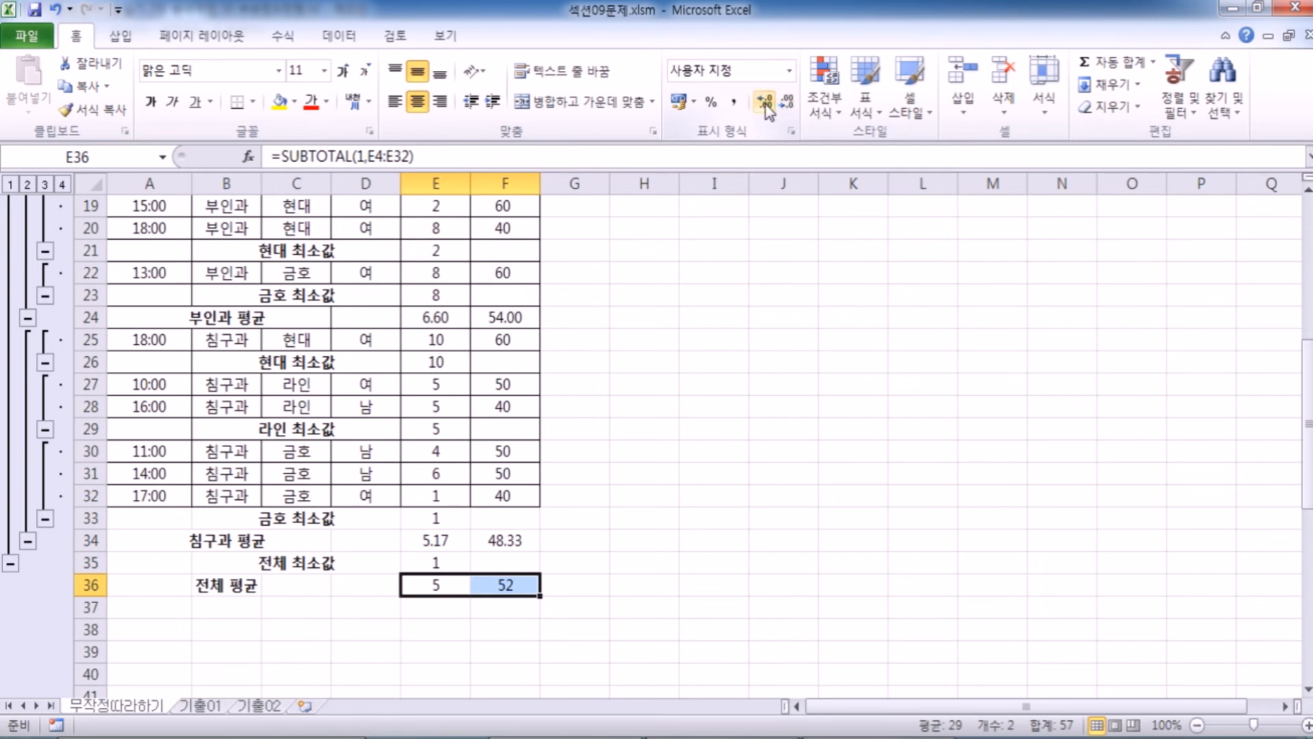
click(766, 104)
click(766, 104)
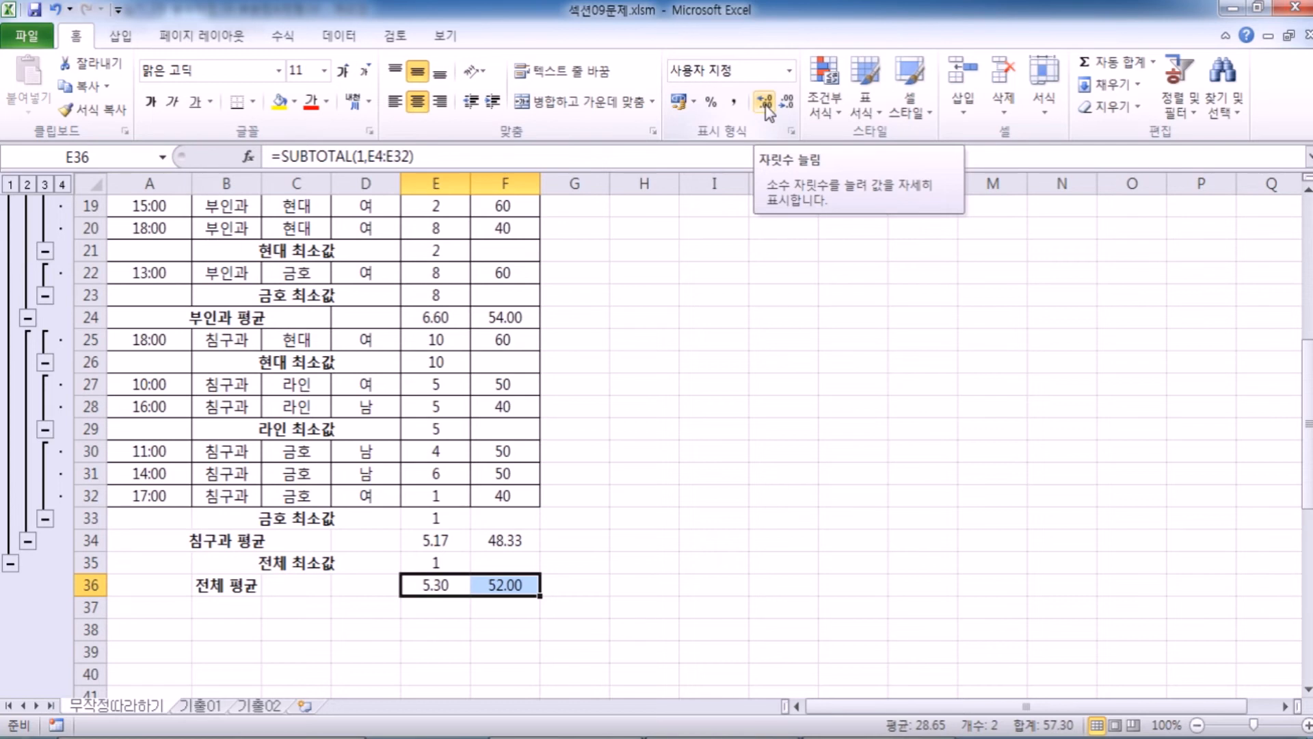
click(451, 400)
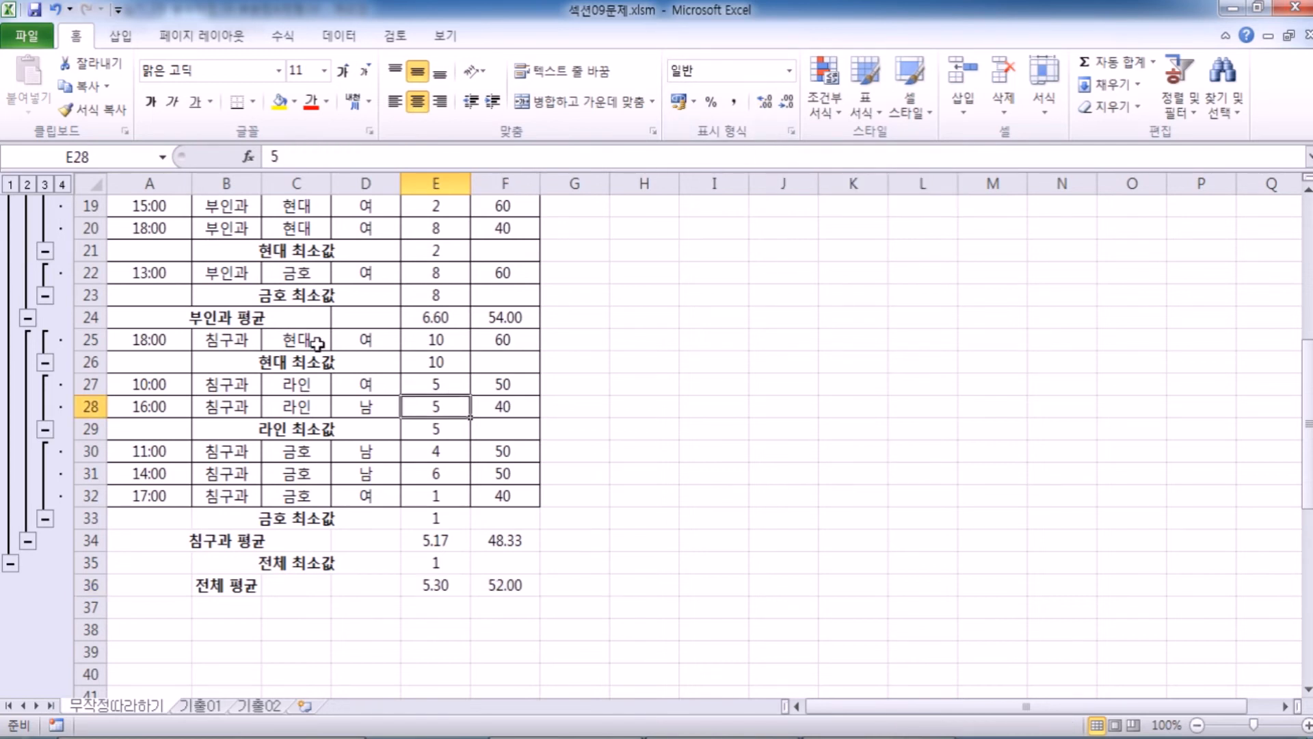
Collapse the subtotal outline to level 3 to inspect the 최소값 and 평균 rows, and restore full detail at level 4.
scroll(319, 344, up, 1)
scroll(317, 340, up, 5)
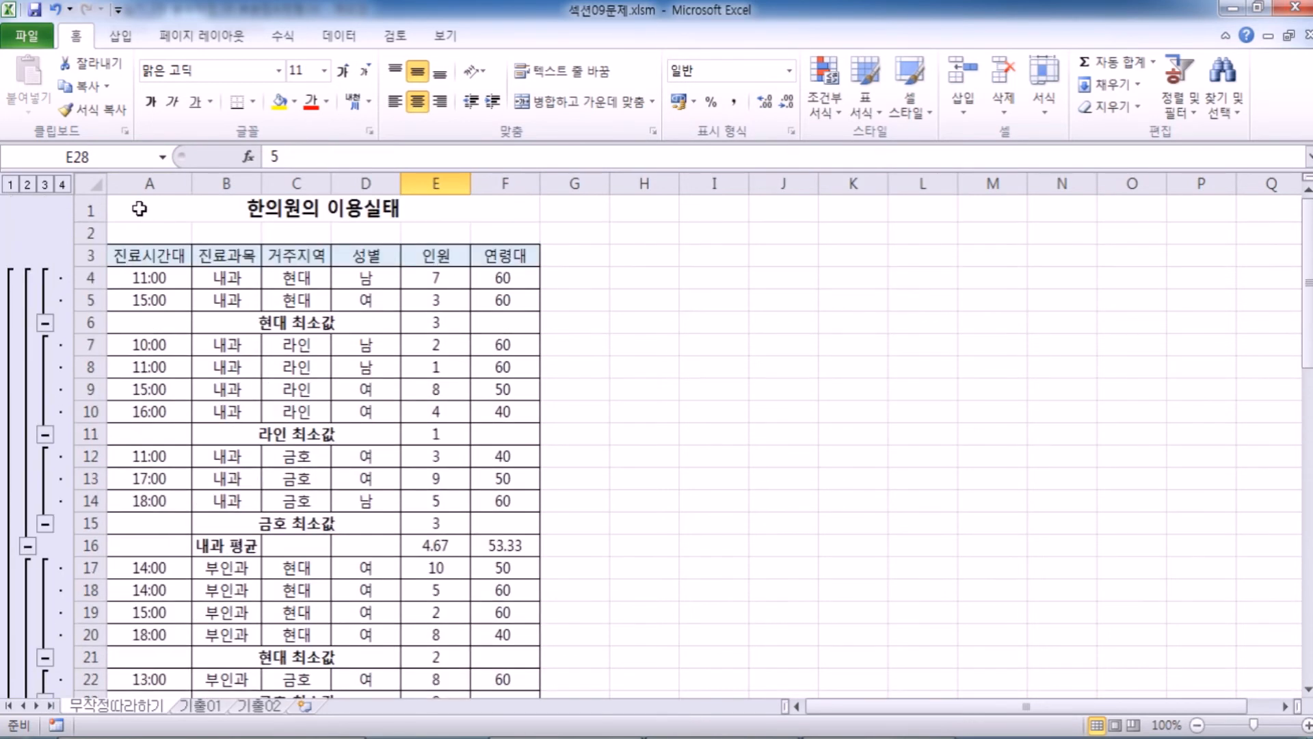
click(44, 184)
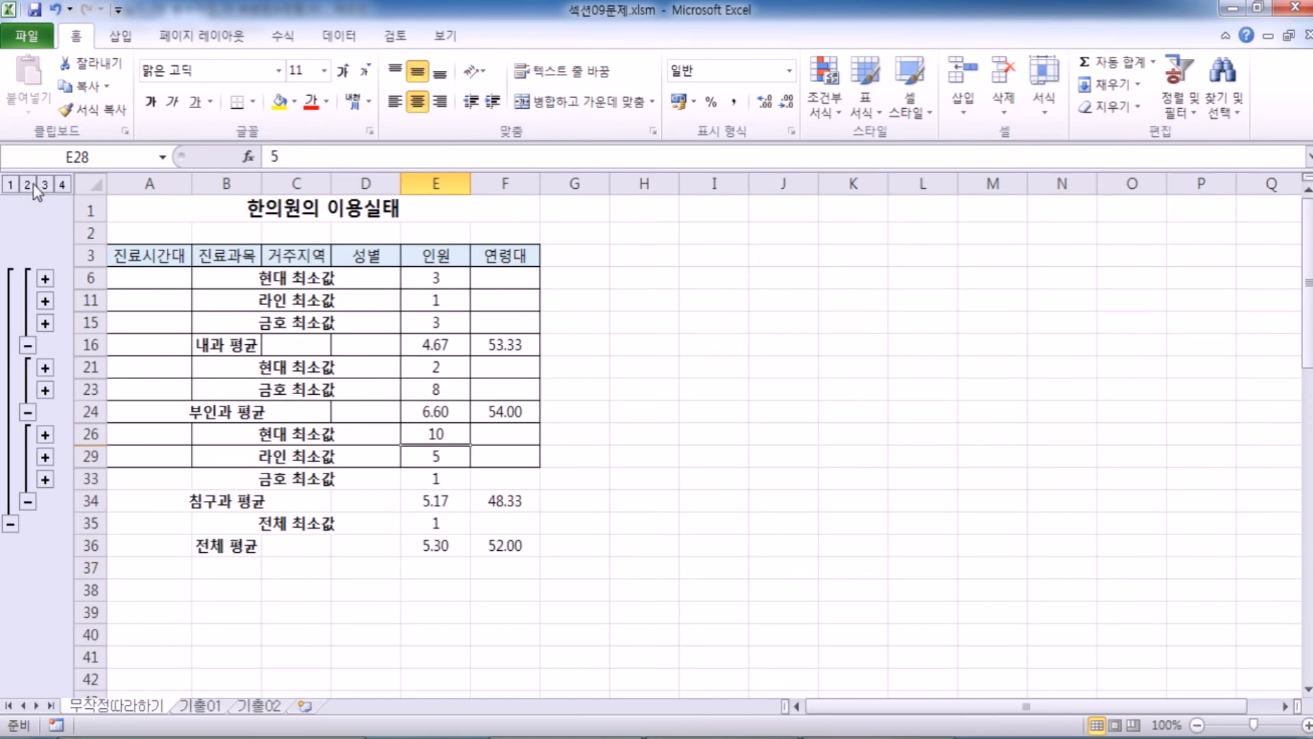
click(63, 184)
click(186, 389)
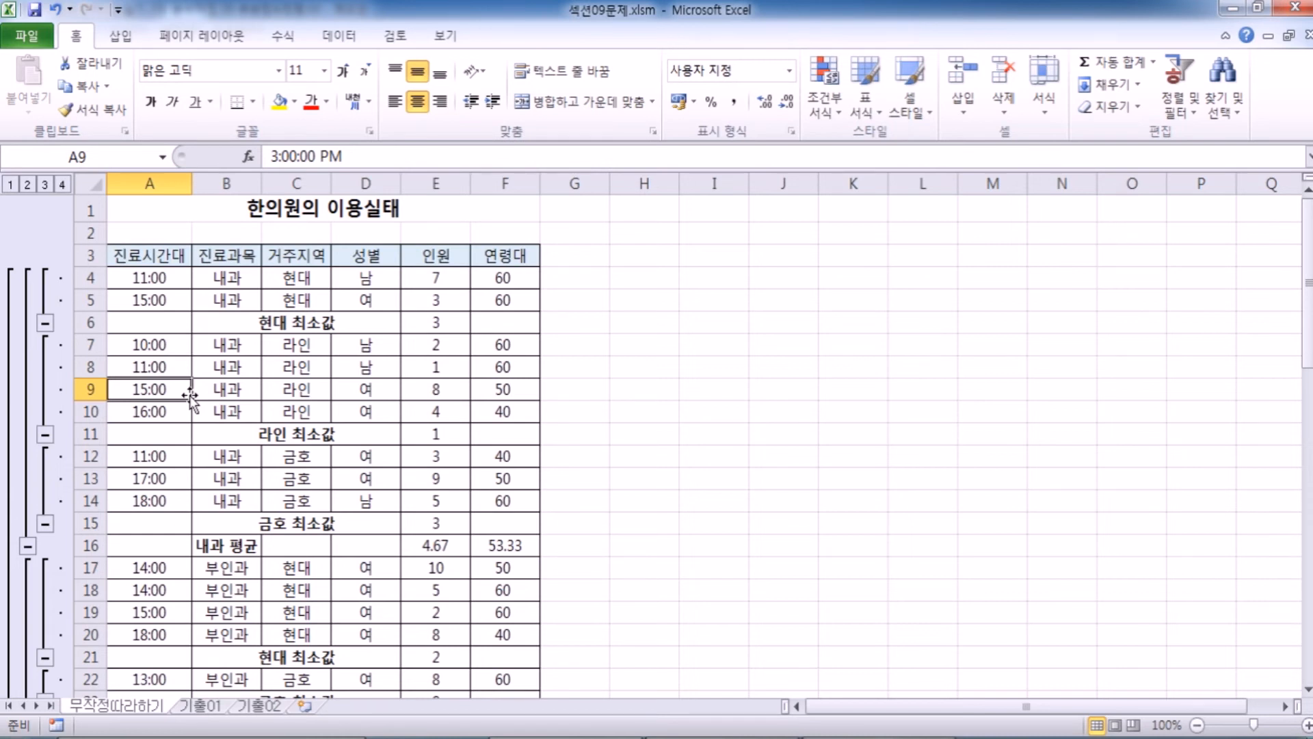
Step the subtotal outline through levels 1, 2, 3 and 4 to compare what each level shows.
click(10, 184)
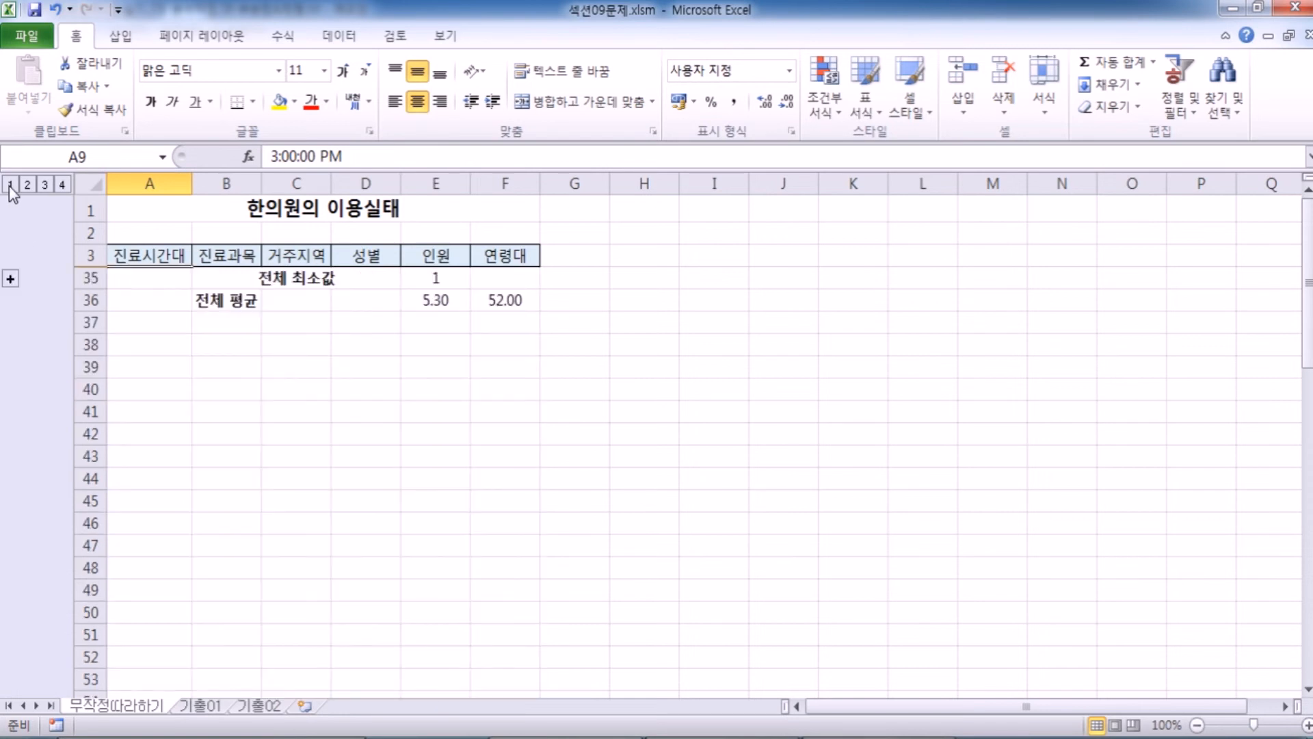
click(28, 184)
click(48, 188)
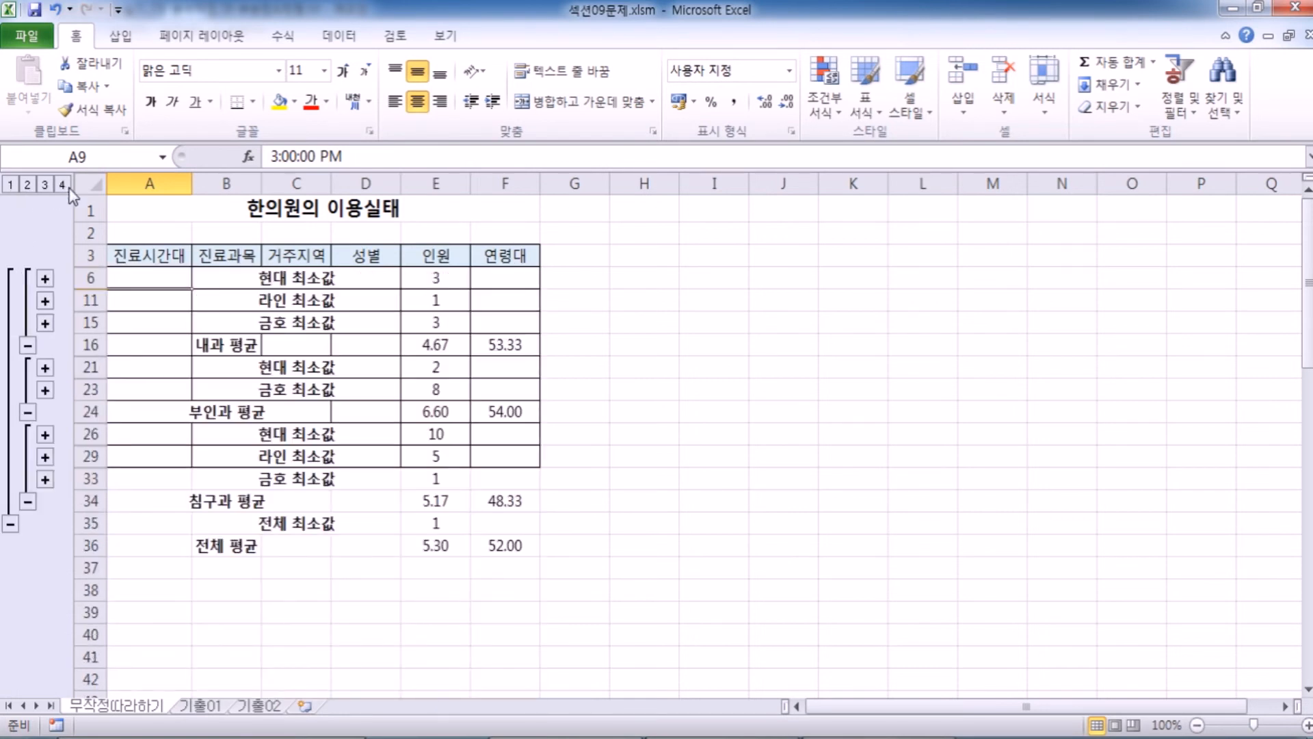
click(61, 186)
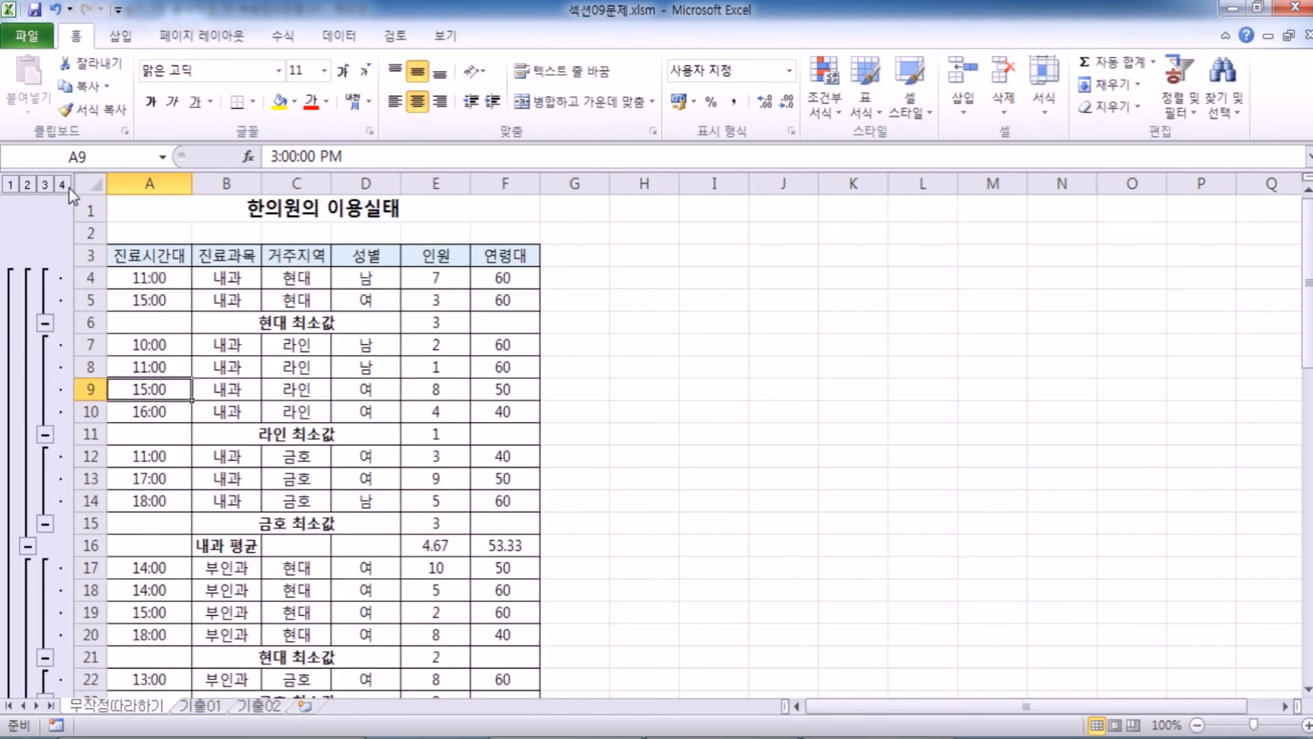
View only the grand total rows at outline level 1, and expand to level 4 to look through the detail rows.
click(10, 185)
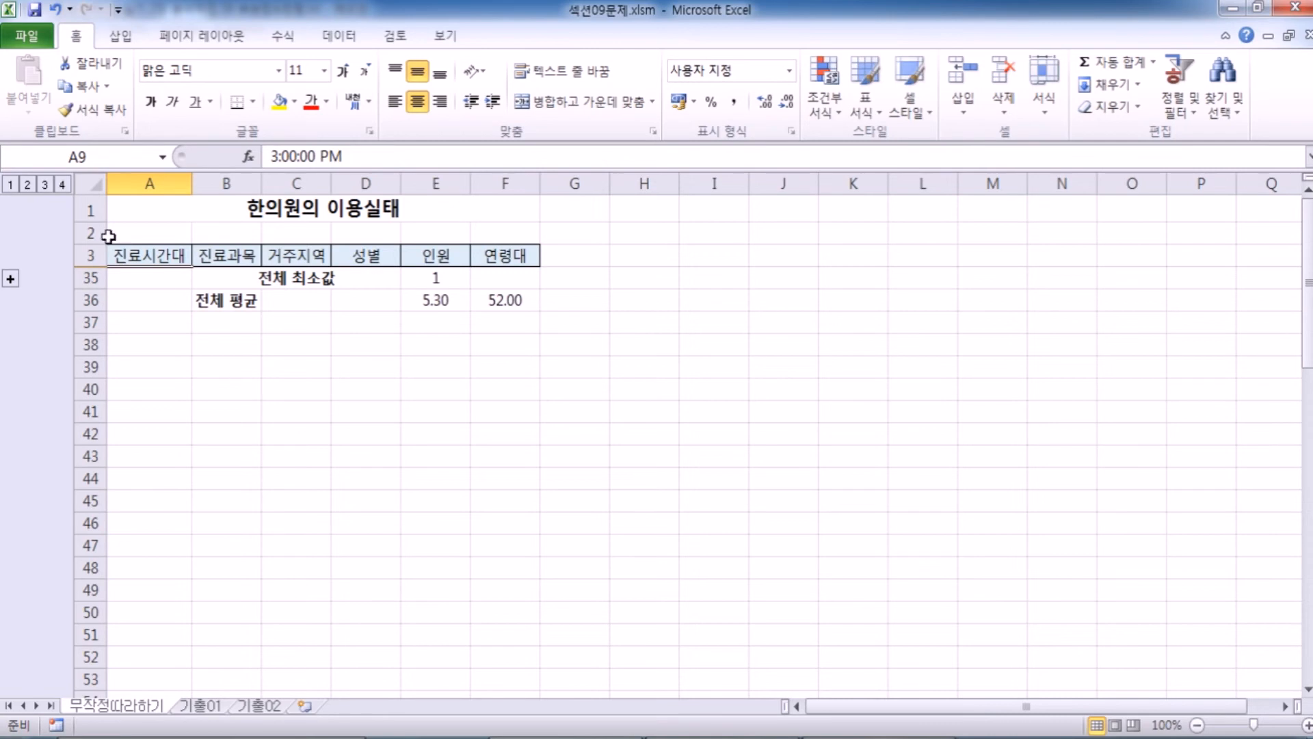
click(63, 184)
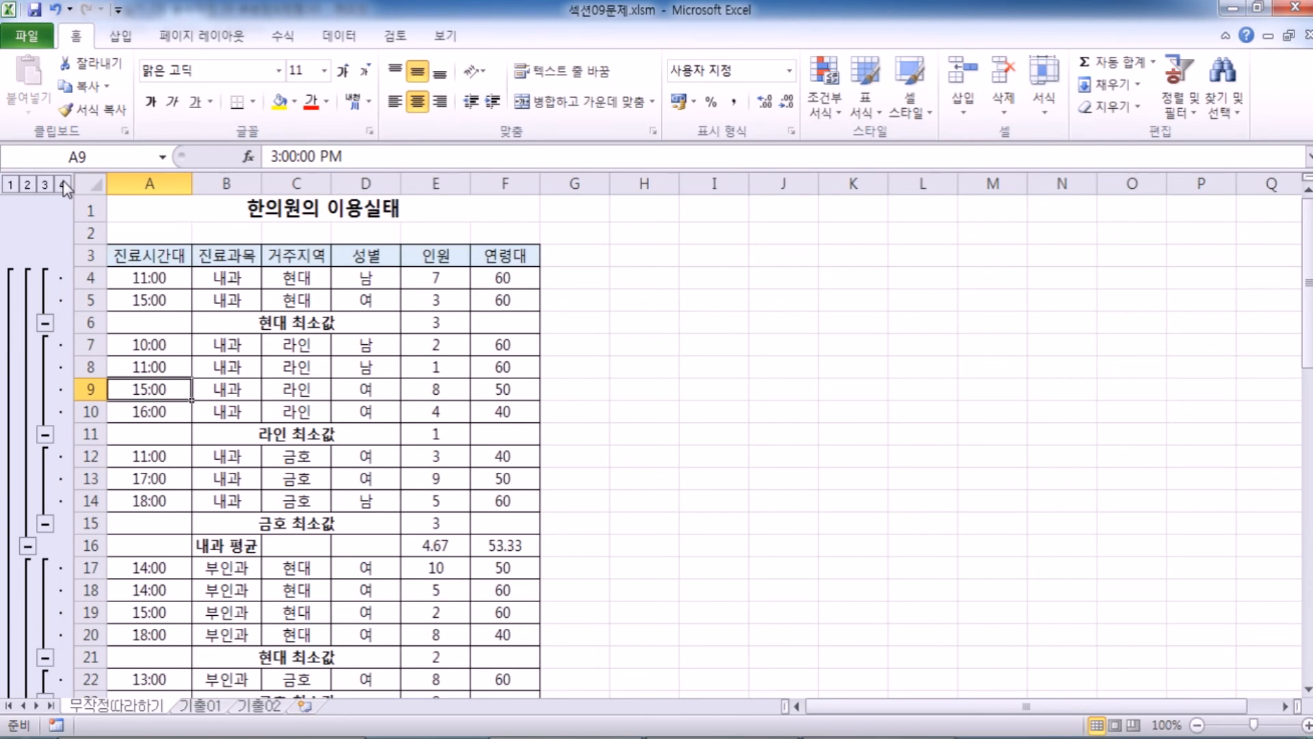
scroll(164, 342, down, 6)
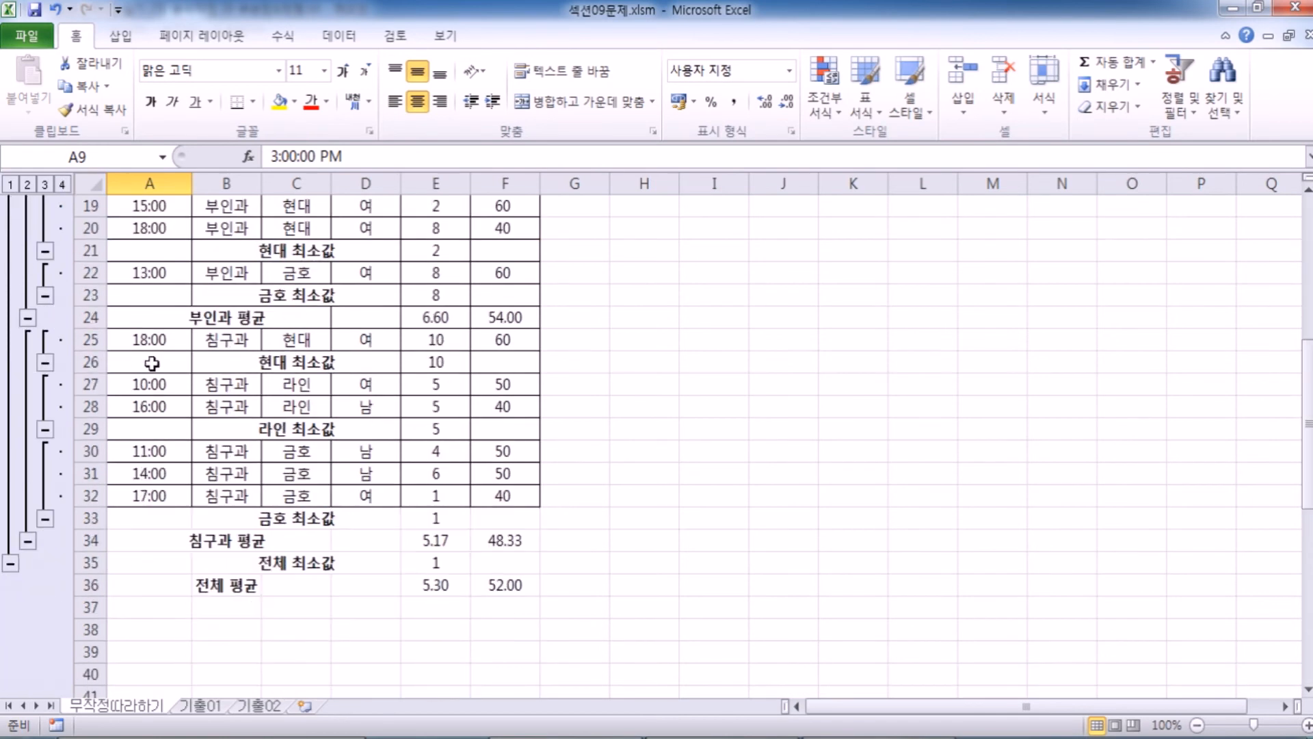
scroll(205, 395, up, 4)
scroll(205, 395, up, 2)
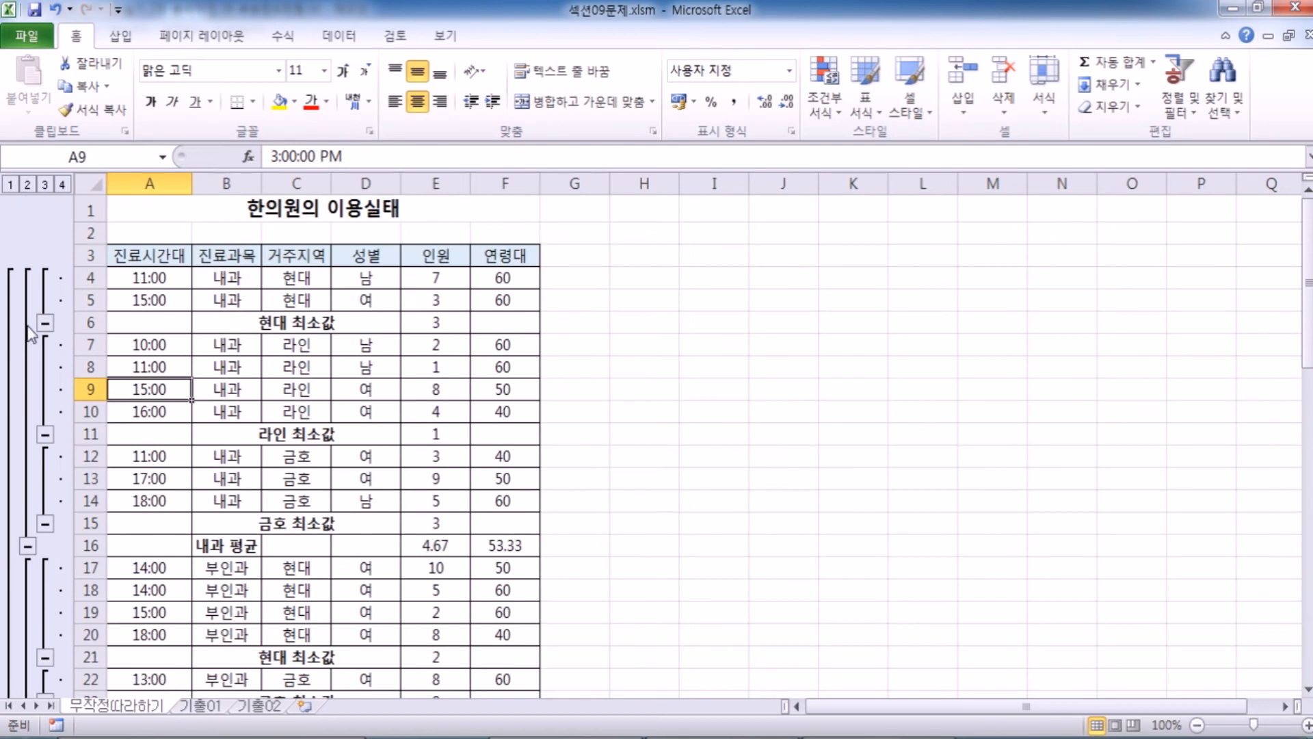
Collapse the outline to level 2 to examine the 진료과목 averages, and return to the full detail at level 4.
click(28, 185)
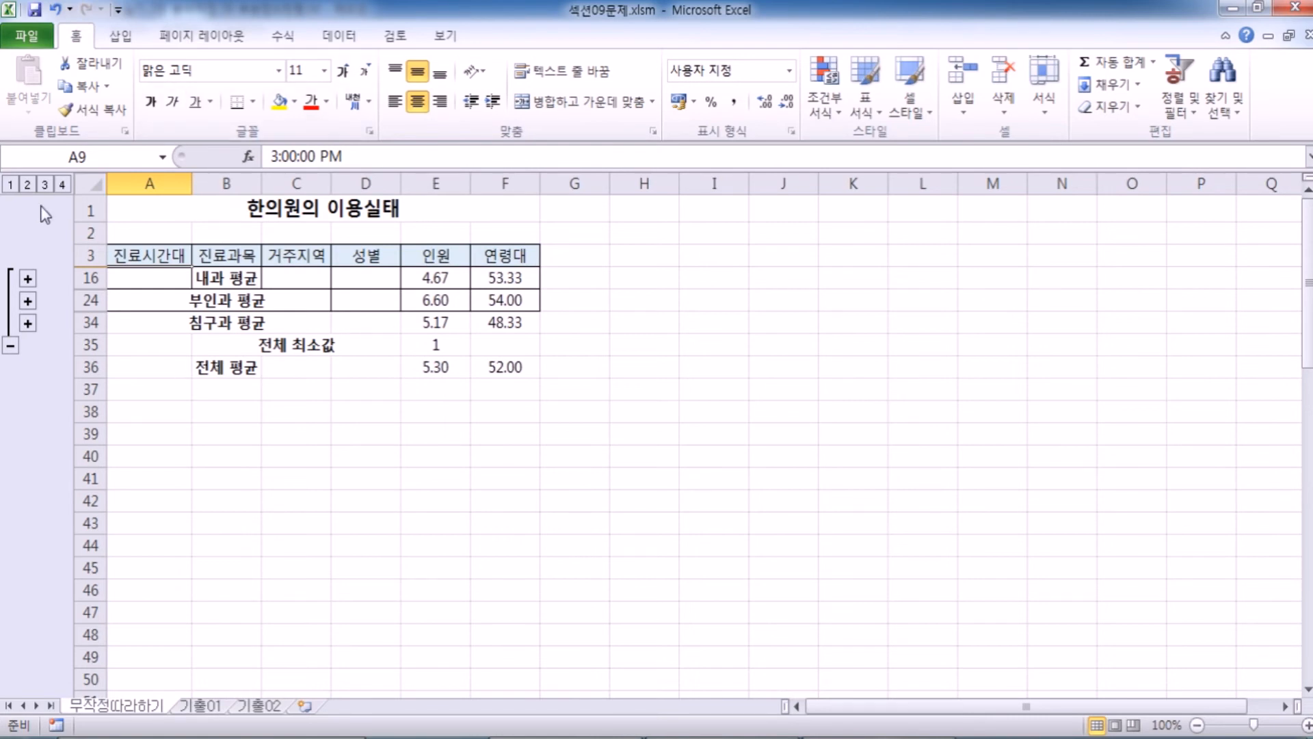
click(62, 184)
scroll(301, 355, down, 7)
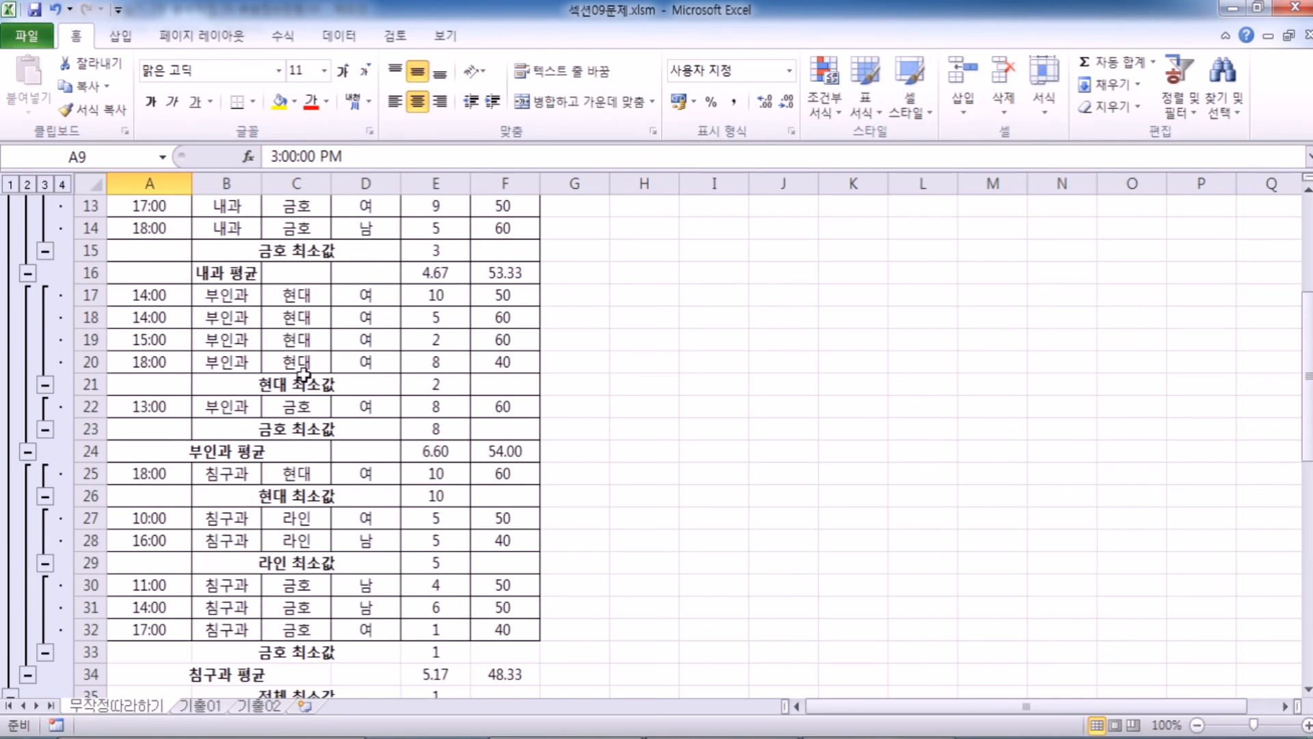
scroll(303, 378, up, 8)
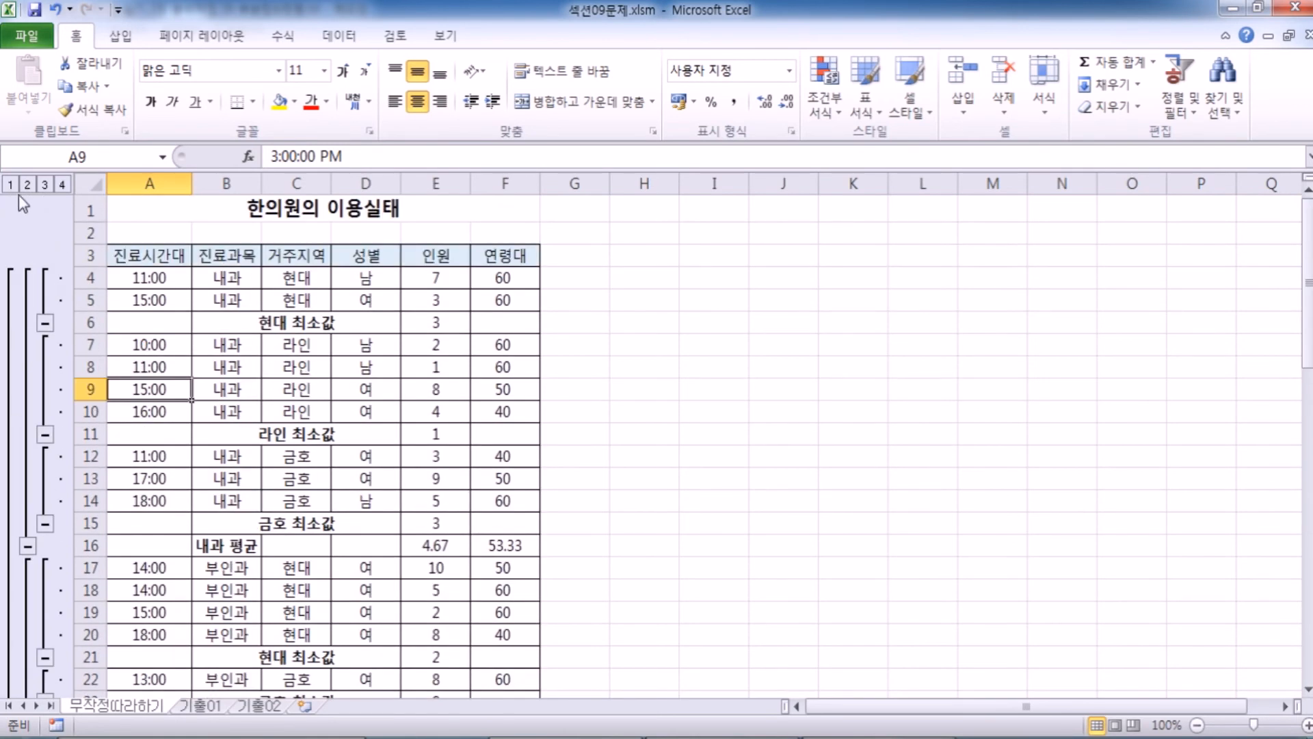
Cycle the subtotal outline through levels 1 to 4 two more times, ending with all detail rows shown.
click(11, 185)
click(27, 184)
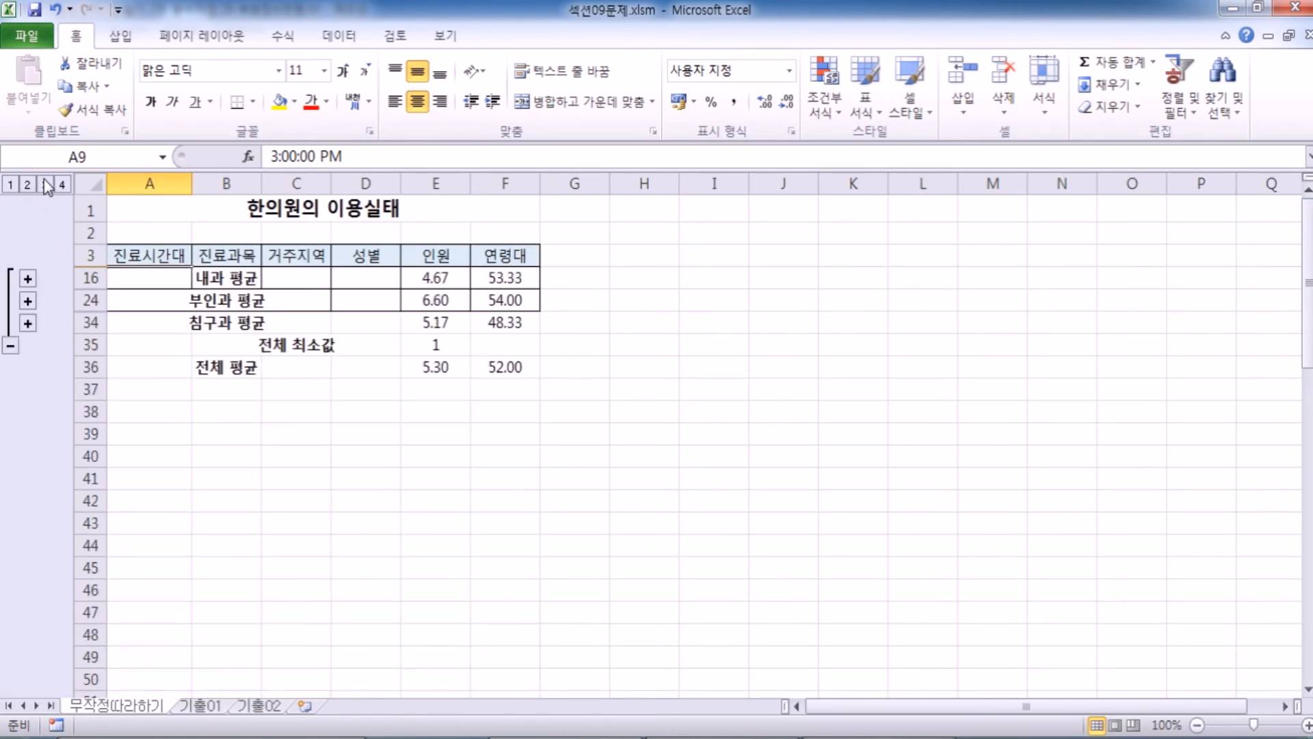
click(45, 185)
click(62, 184)
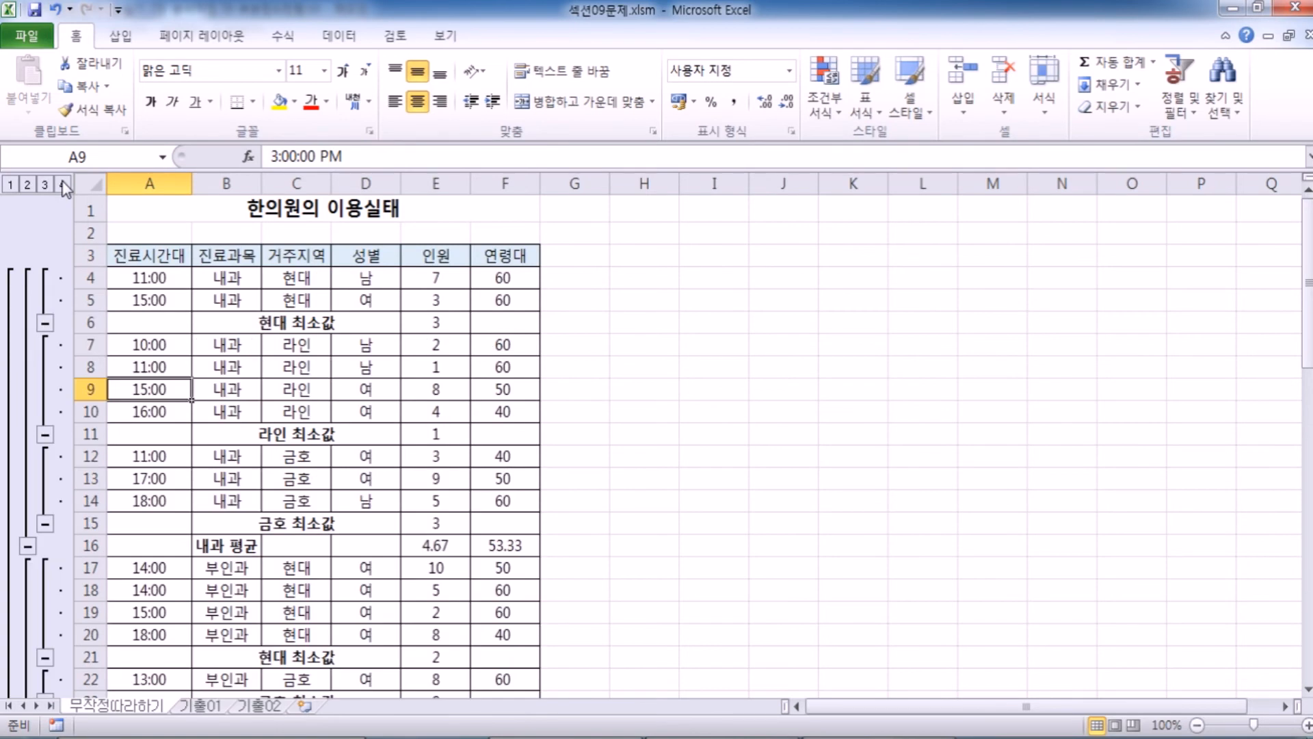
click(16, 182)
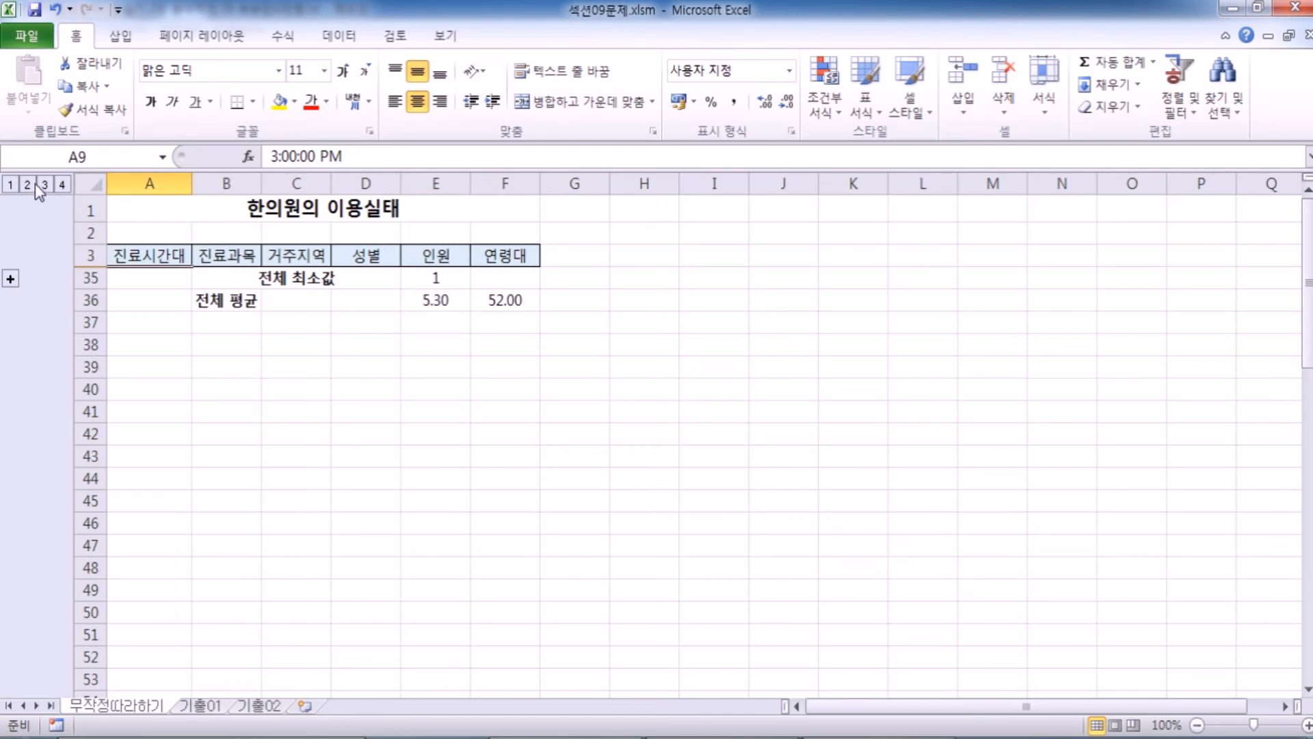
click(30, 184)
click(44, 184)
click(61, 185)
Switch the outline between level 1 and level 4 twice to contrast the grand totals with the full detail.
click(11, 185)
click(64, 184)
click(8, 189)
click(62, 186)
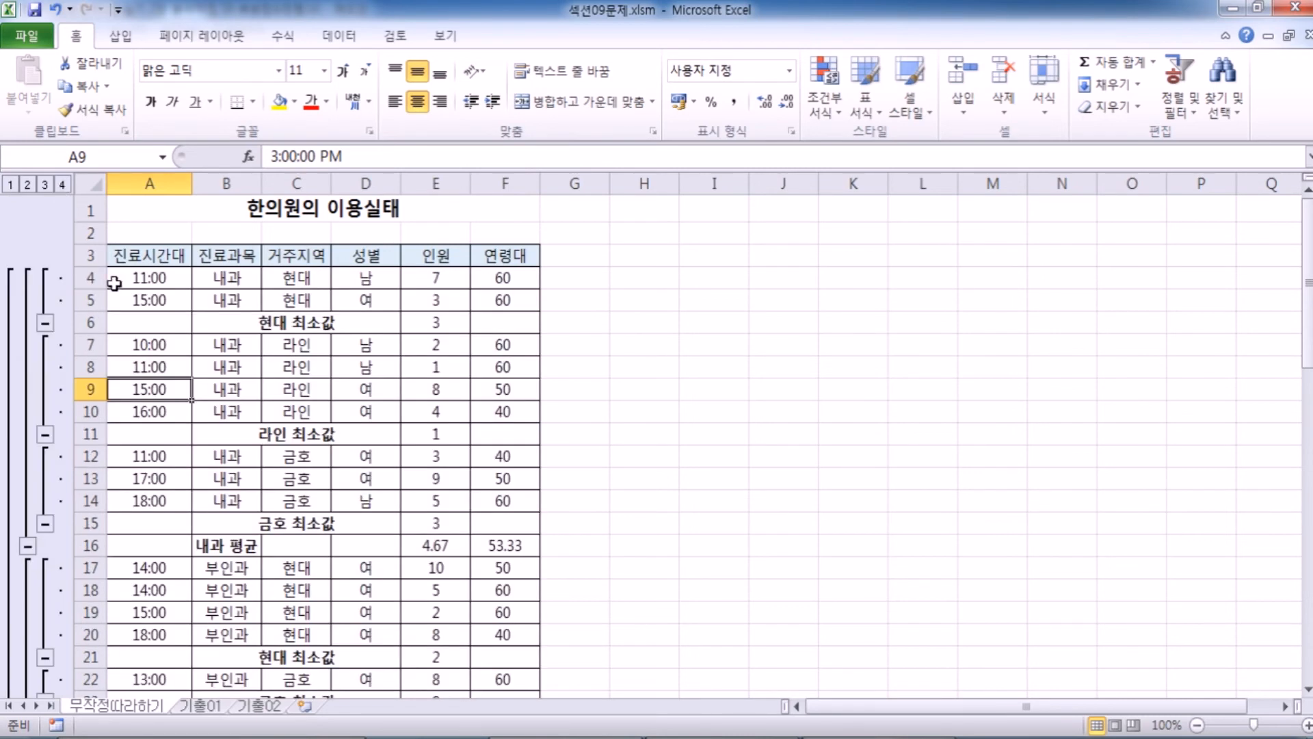
Review the finished subtotal table from the header row down to the 전체 평균 row.
scroll(237, 301, down, 5)
scroll(237, 309, up, 5)
click(156, 229)
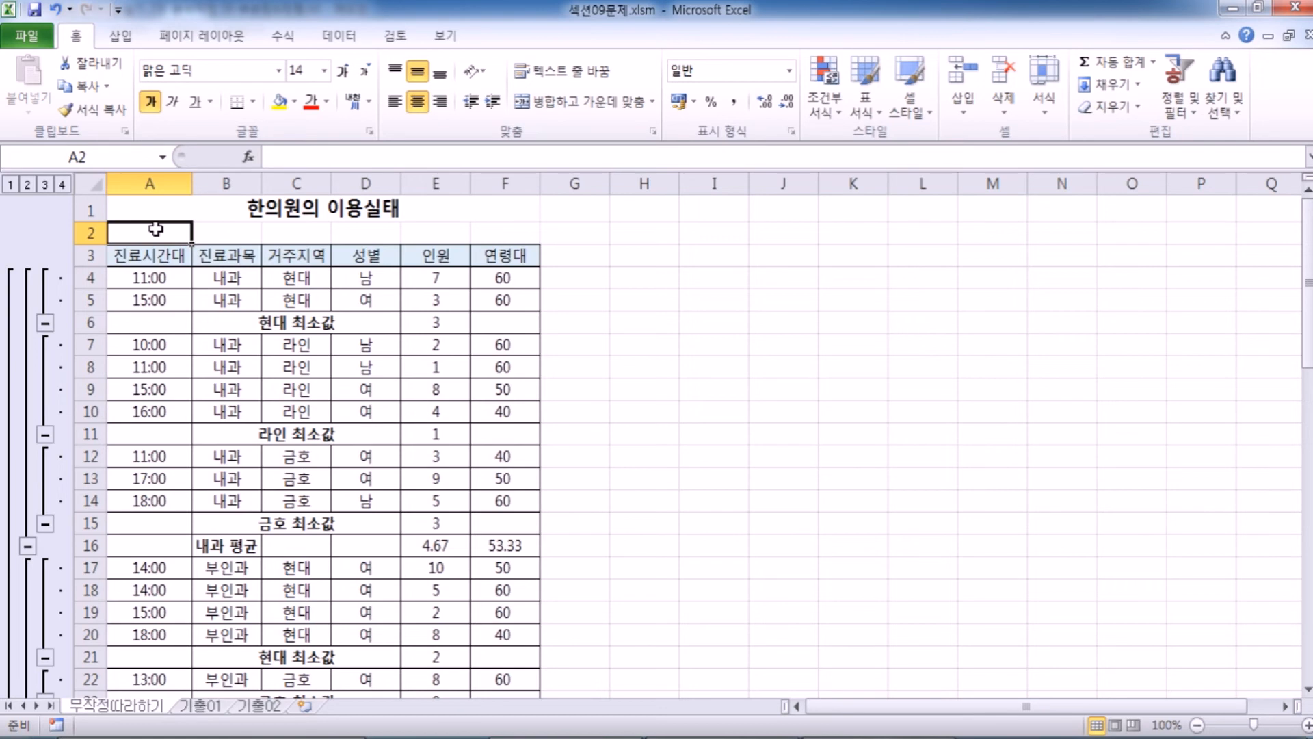
scroll(150, 308, down, 8)
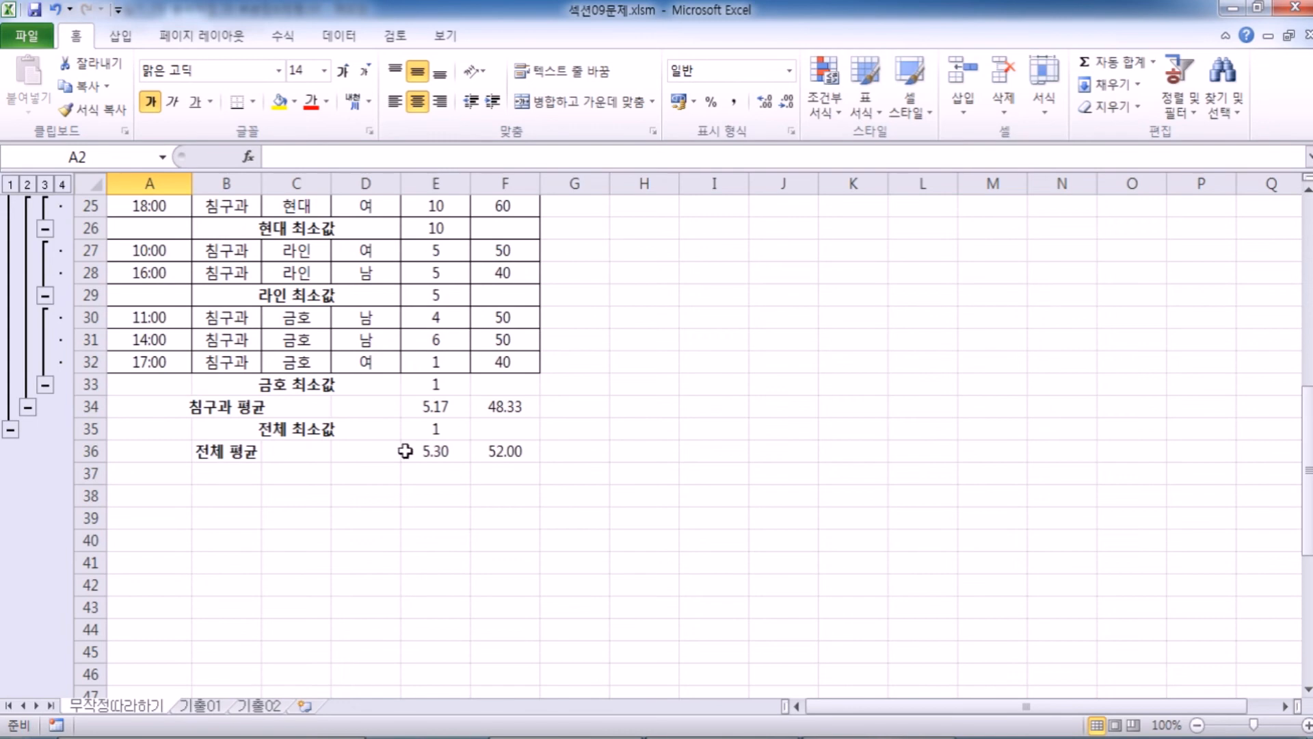
scroll(427, 395, up, 2)
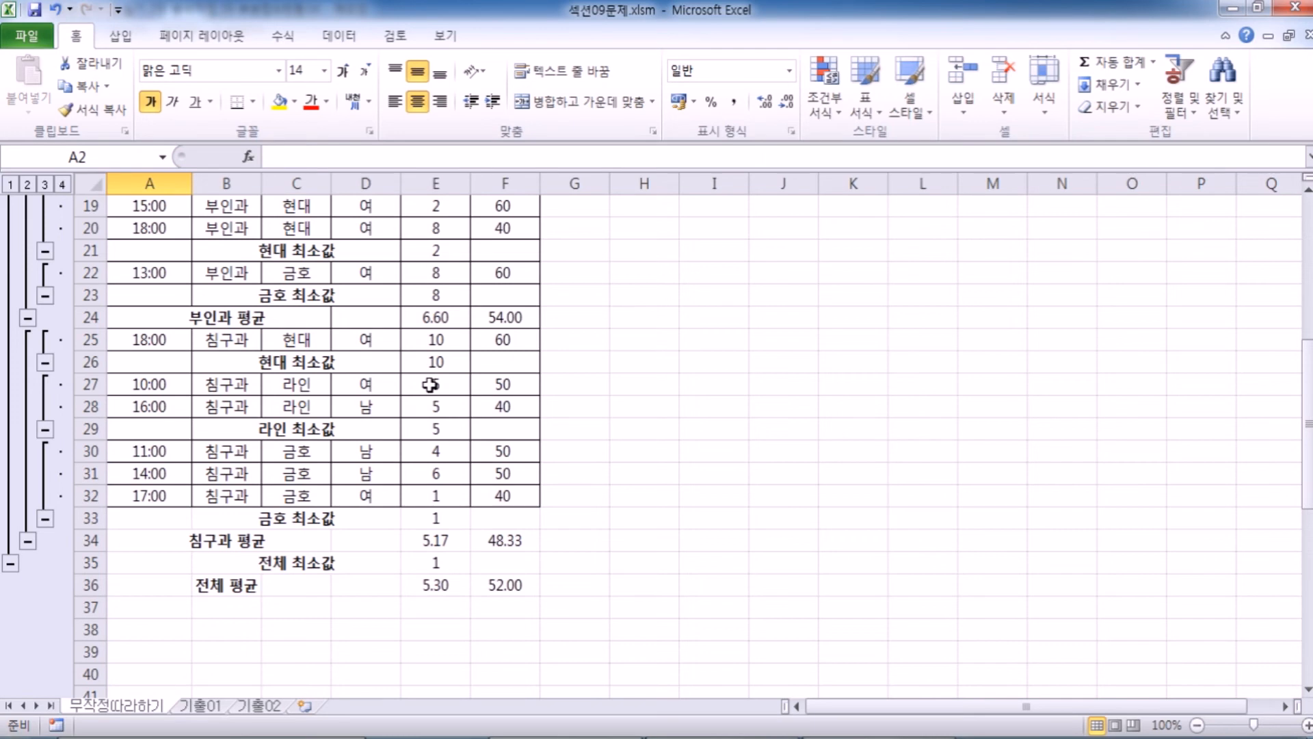
scroll(364, 332, up, 6)
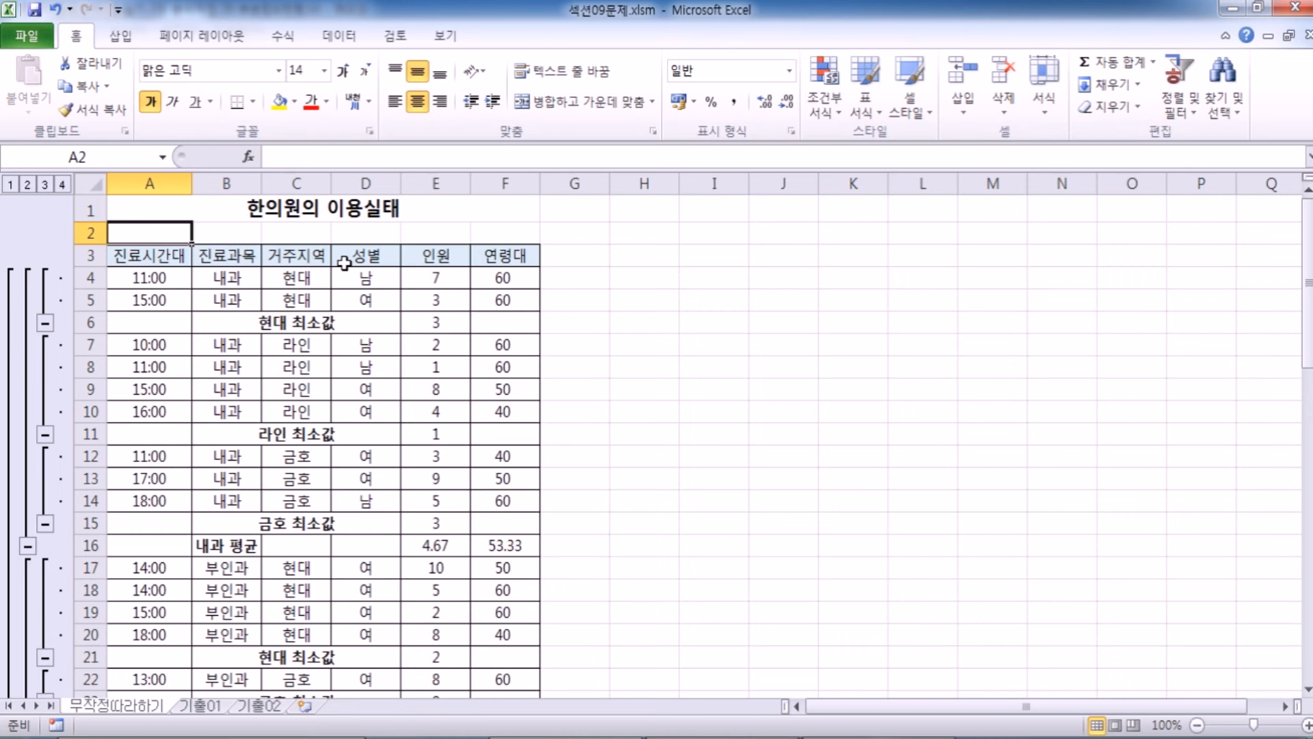
Review the sort criteria applied to the 진료과목 and 거주지역 columns of the 한의원의 이용실태 table.
click(291, 43)
click(349, 38)
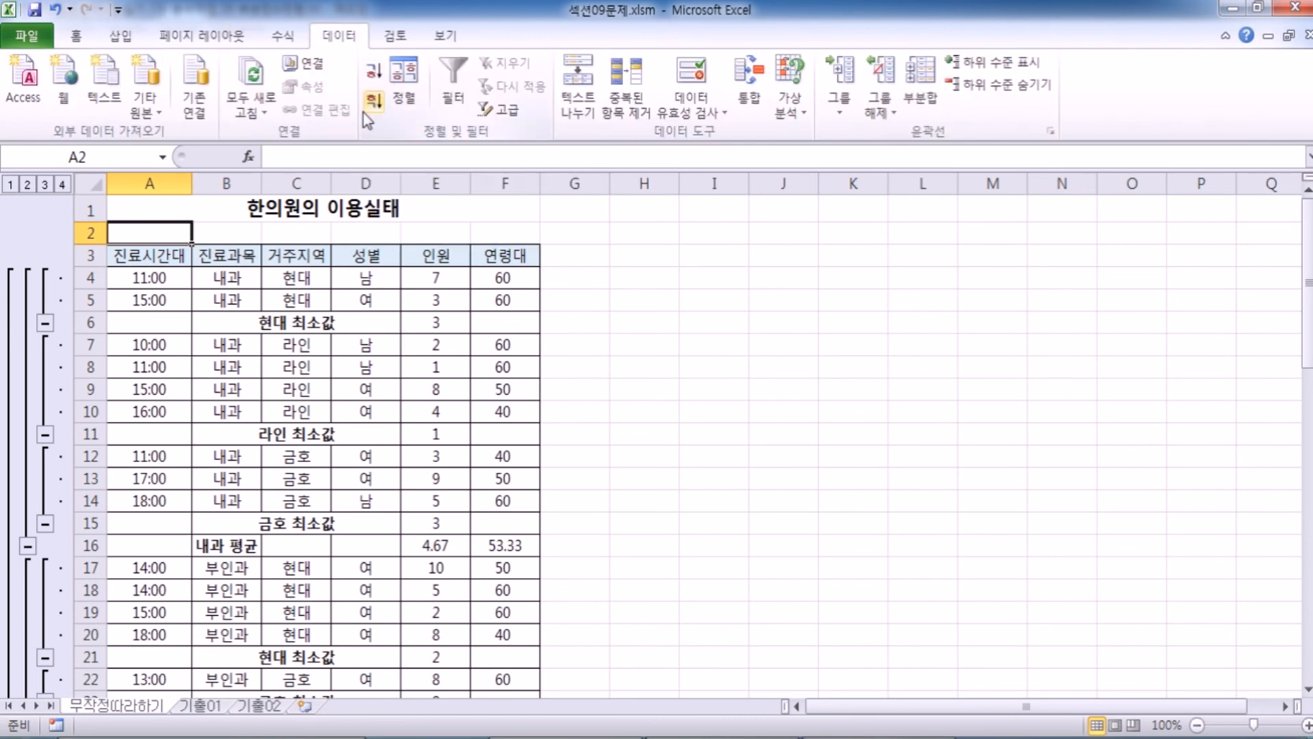
click(137, 272)
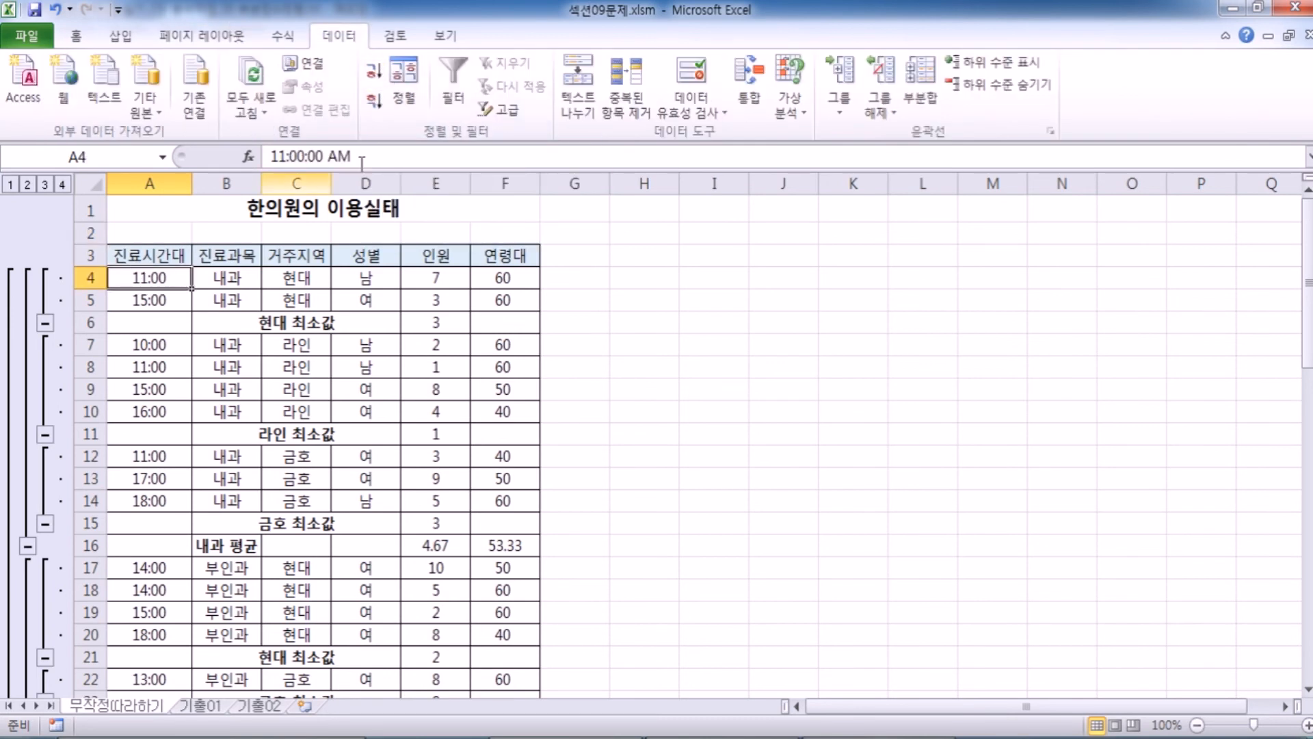
click(404, 80)
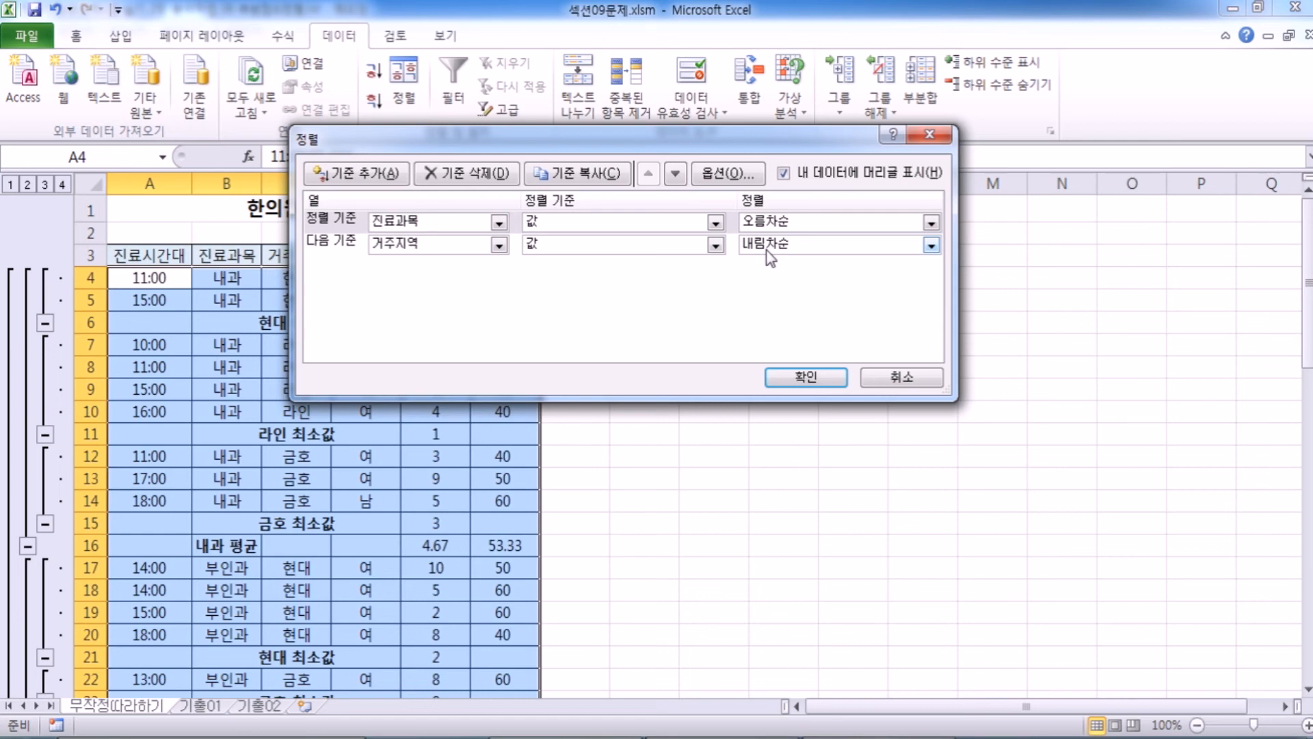
click(793, 380)
click(720, 424)
click(299, 345)
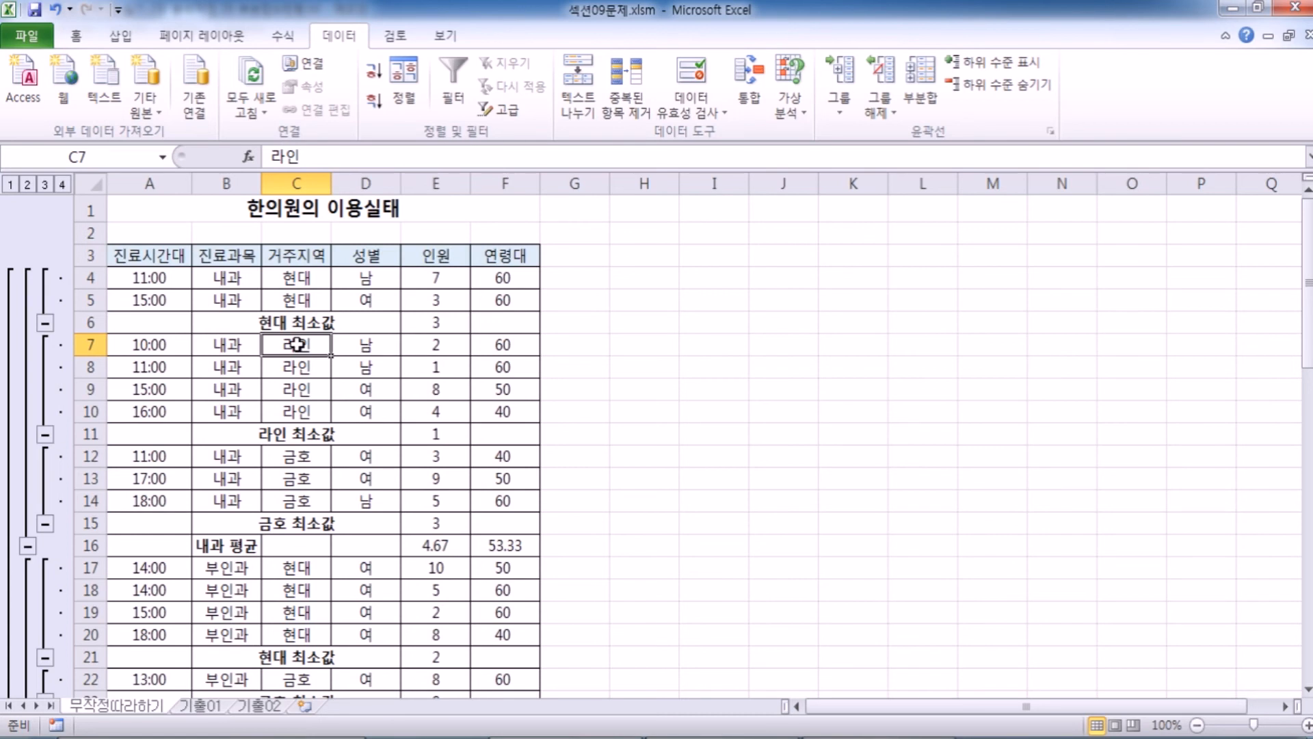
Open the 기출01 sheet and look over the 배달담당 column of the 배달일지 table.
click(204, 705)
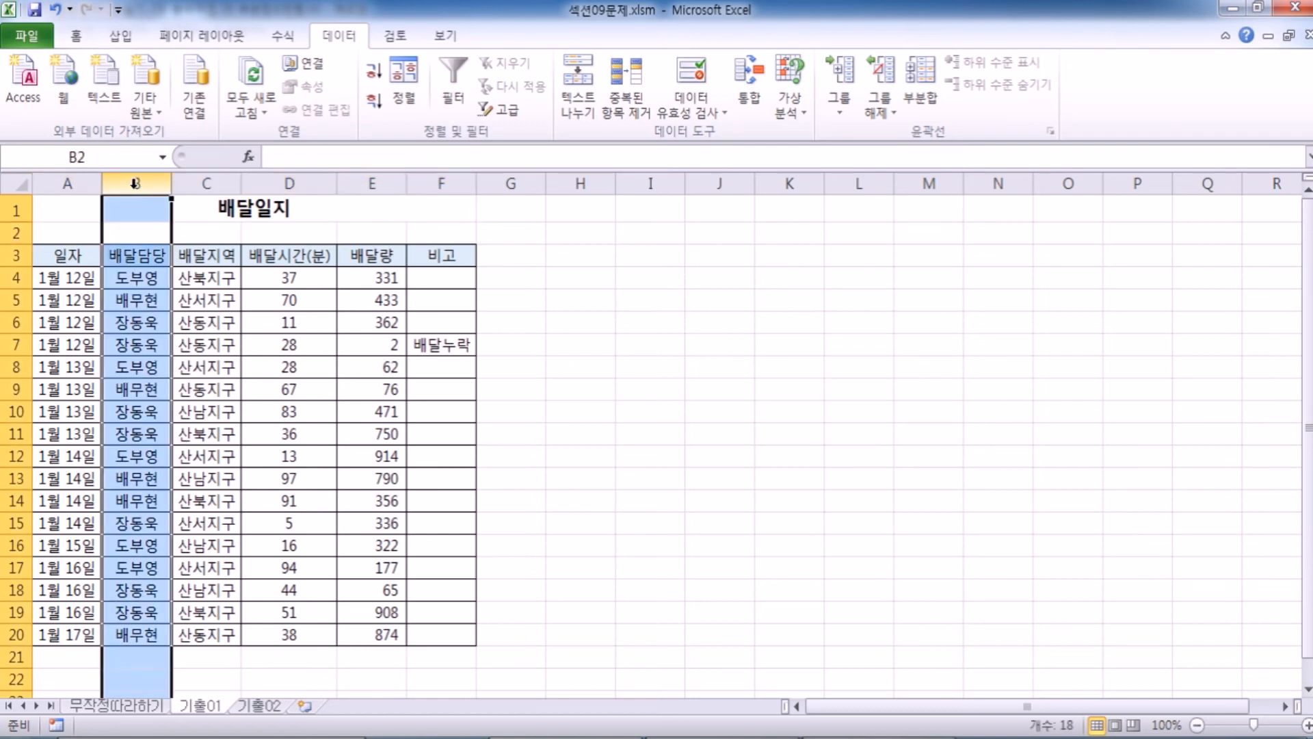
click(129, 327)
scroll(159, 526, down, 4)
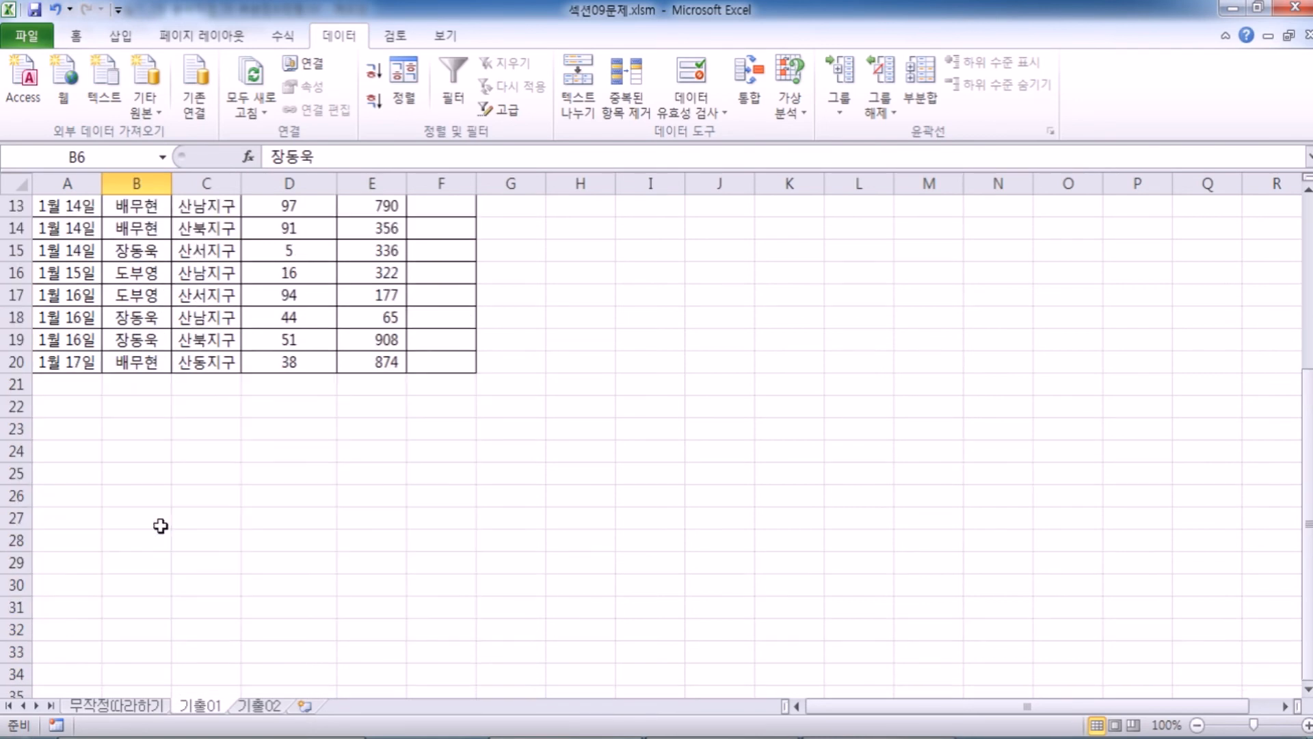
click(150, 407)
scroll(144, 403, up, 3)
click(132, 277)
scroll(130, 301, up, 1)
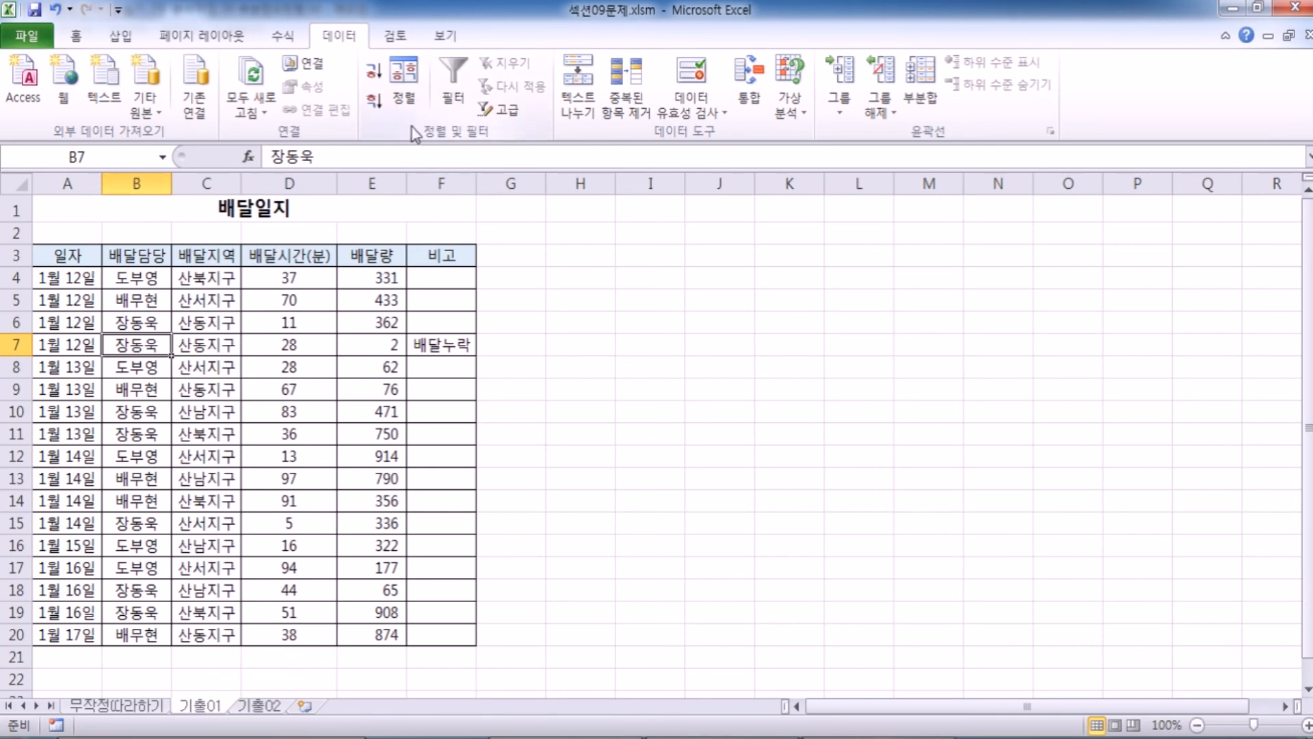
Sort the 배달일지 table in ascending order by 배달담당.
click(404, 81)
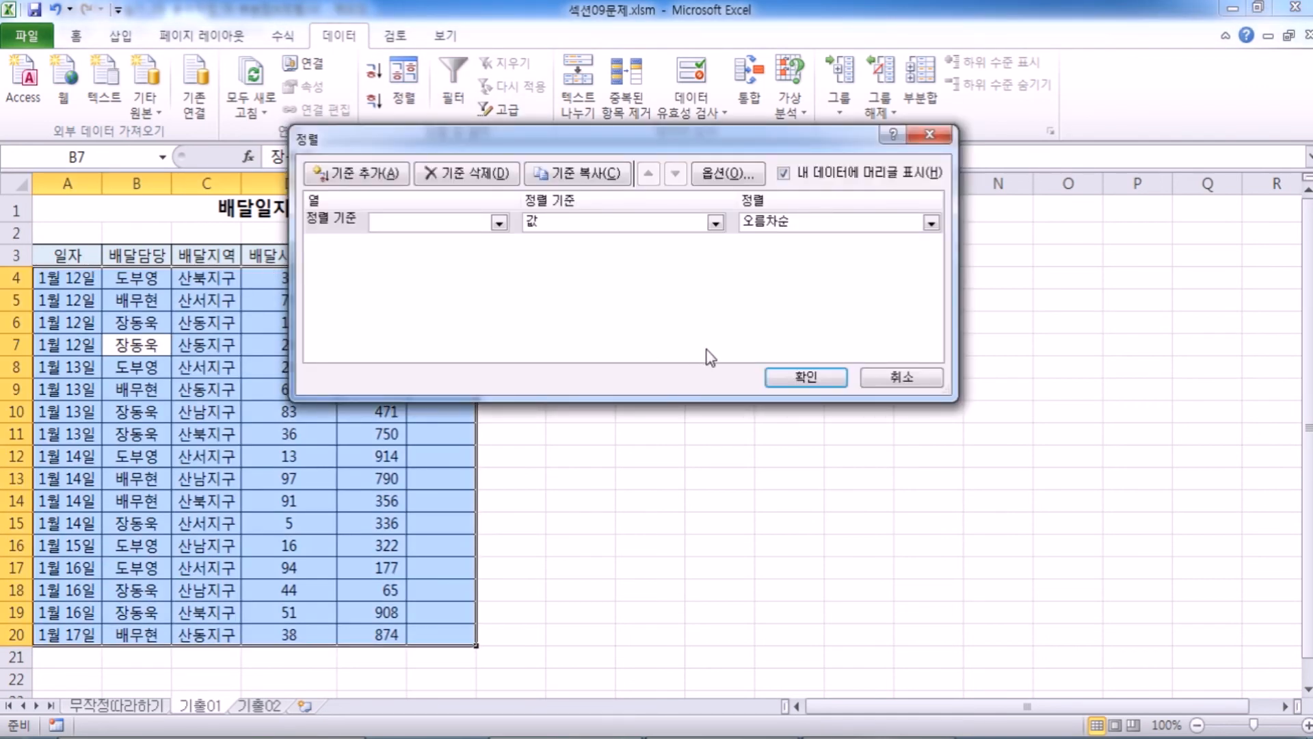
click(892, 381)
click(139, 180)
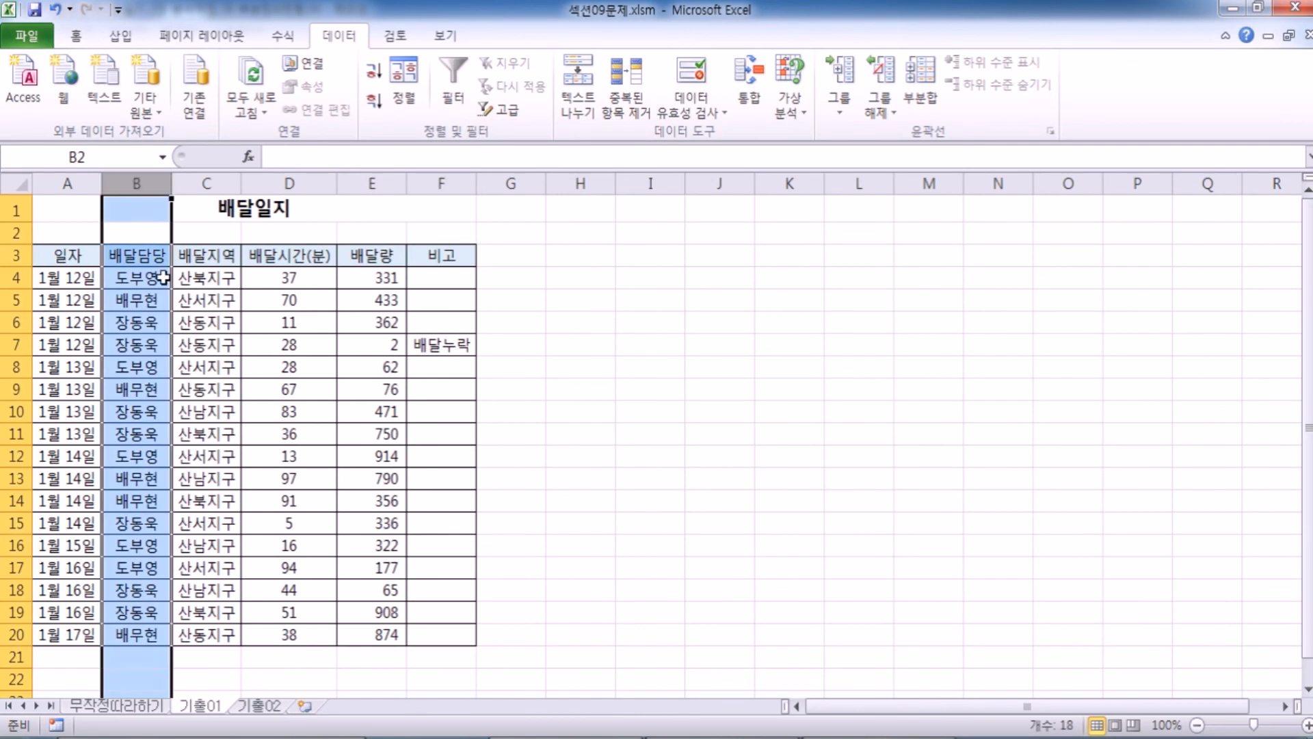
click(150, 318)
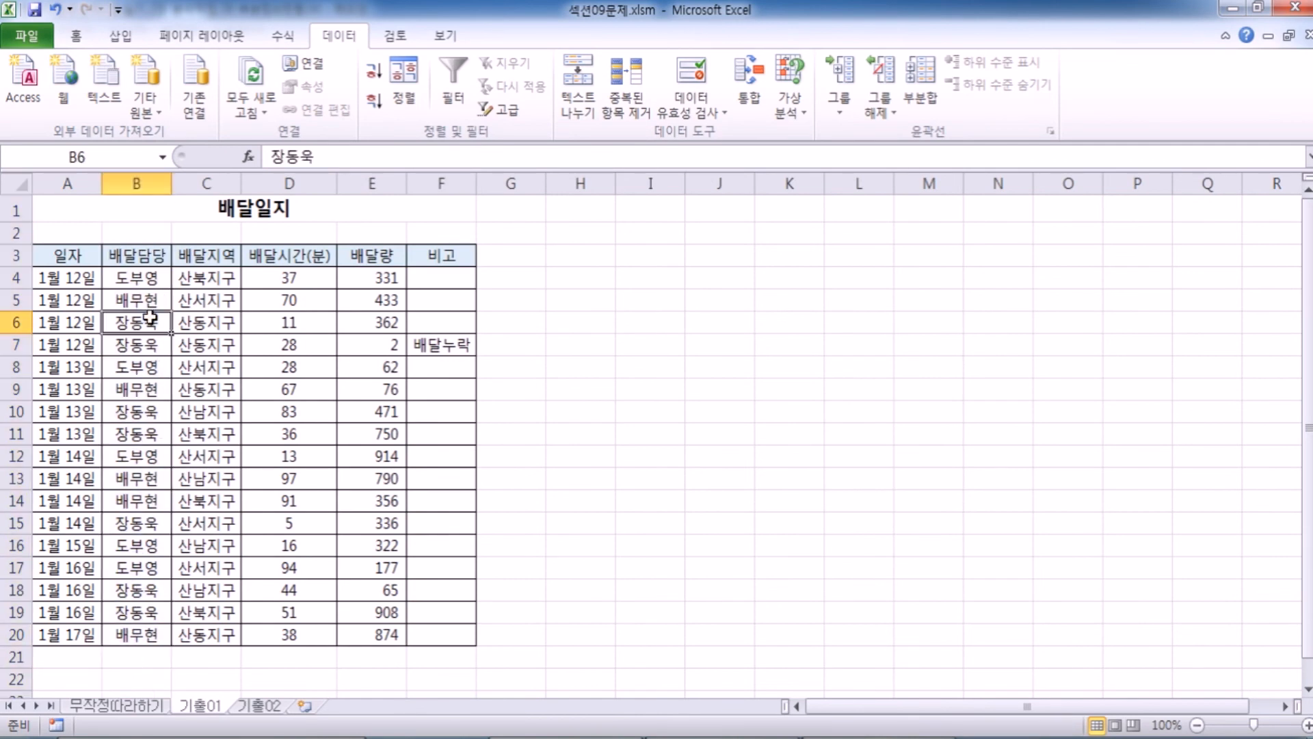
click(375, 77)
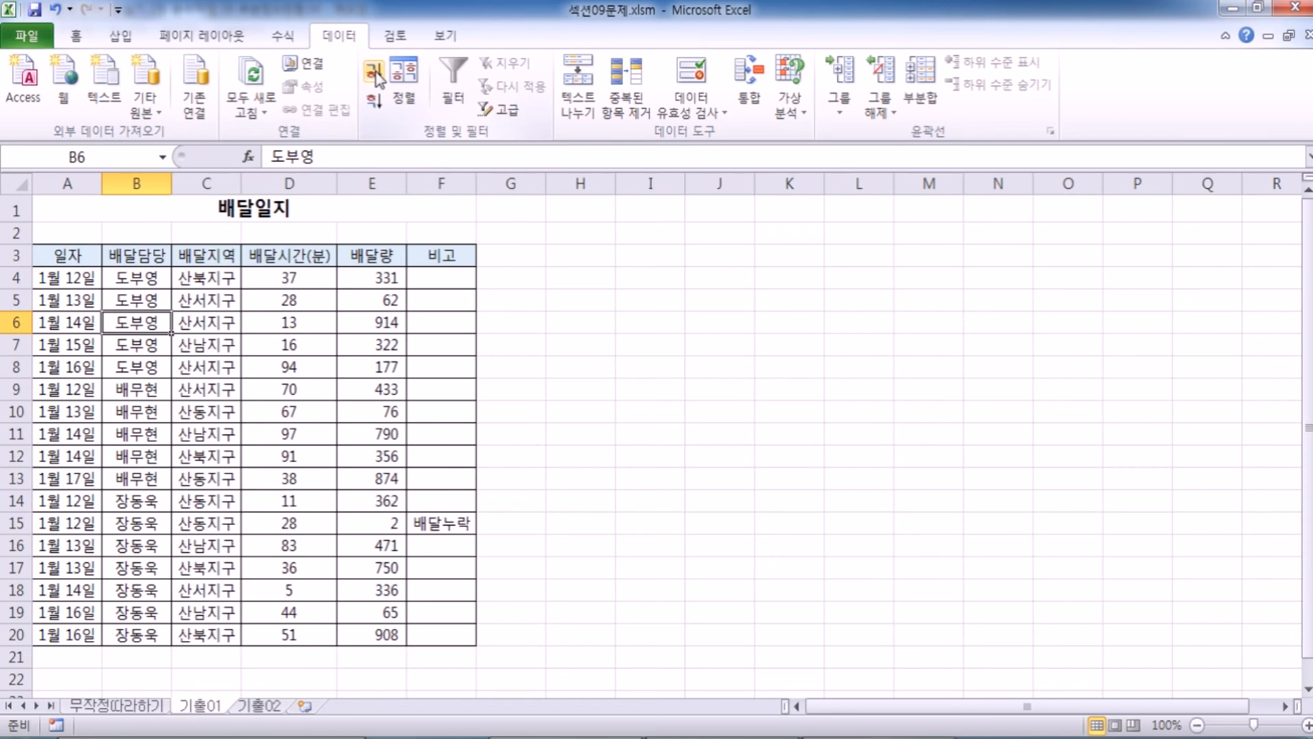
Check the sorted 배달일지 rows and how the entries are grouped in the 배달담당 column.
click(65, 301)
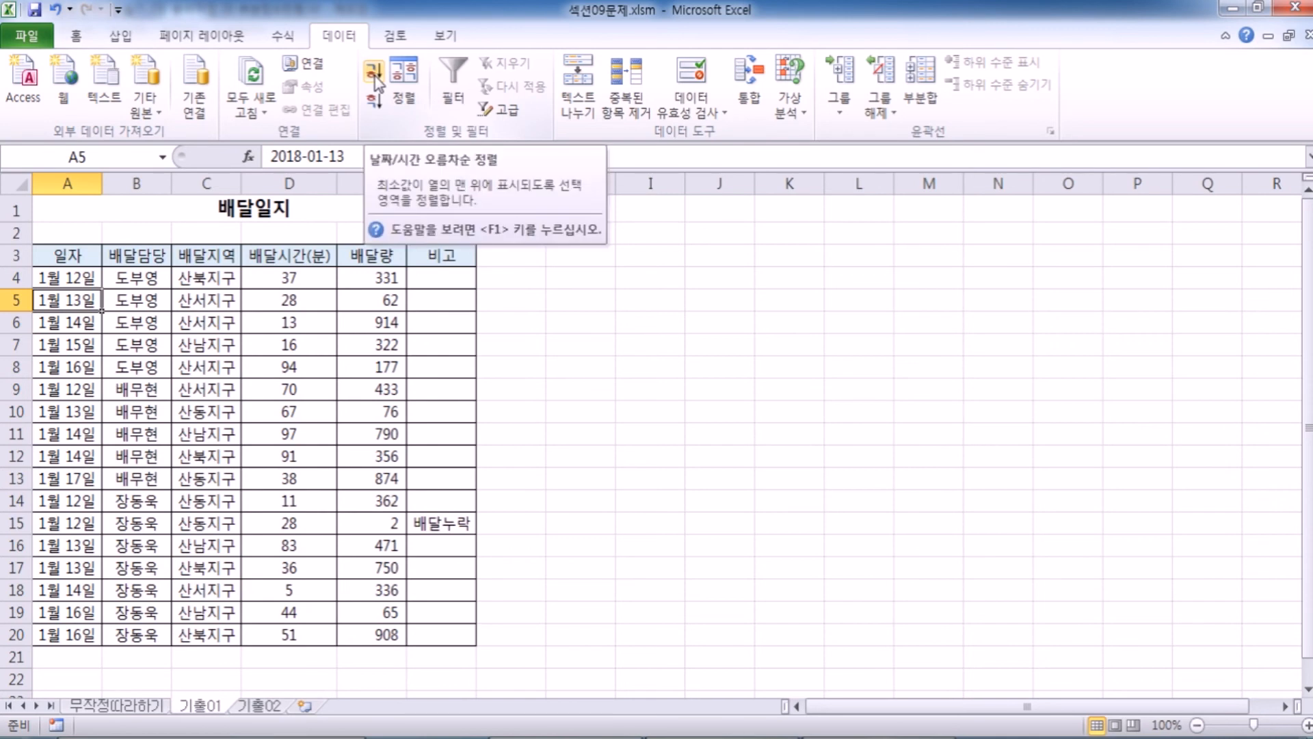
click(123, 316)
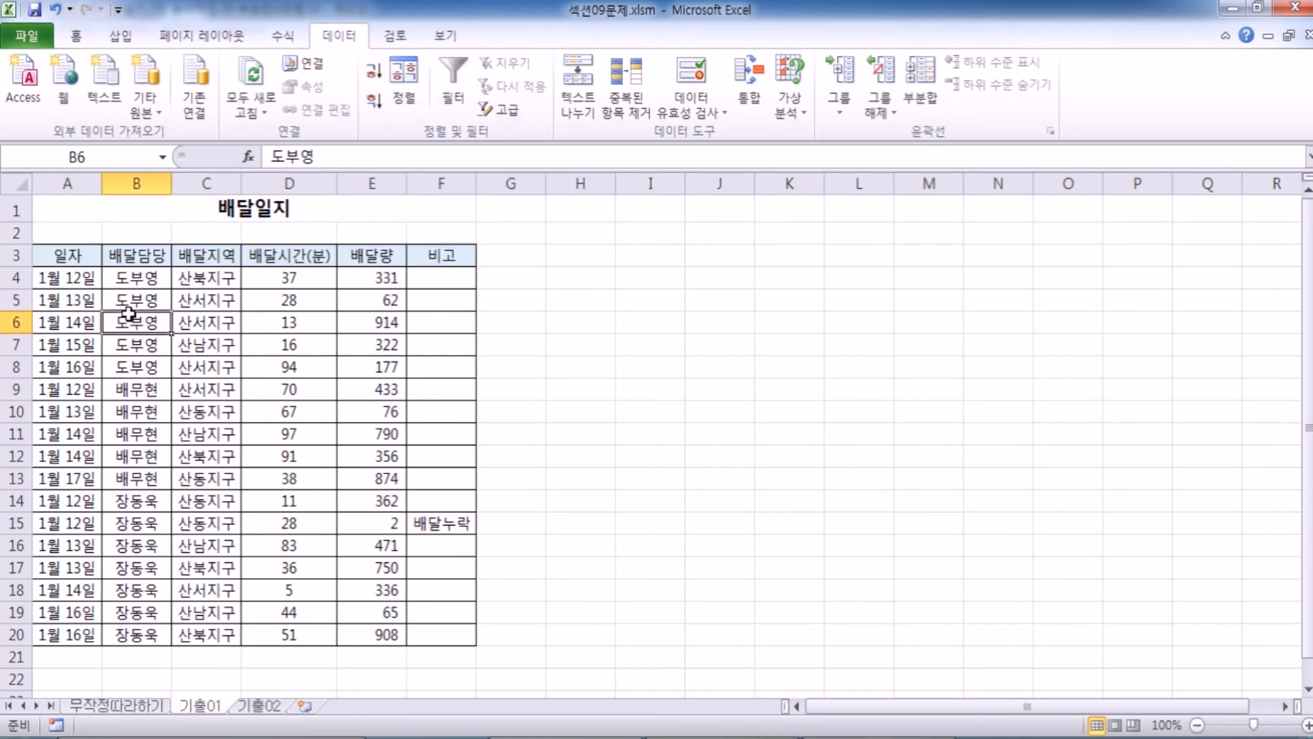
click(211, 299)
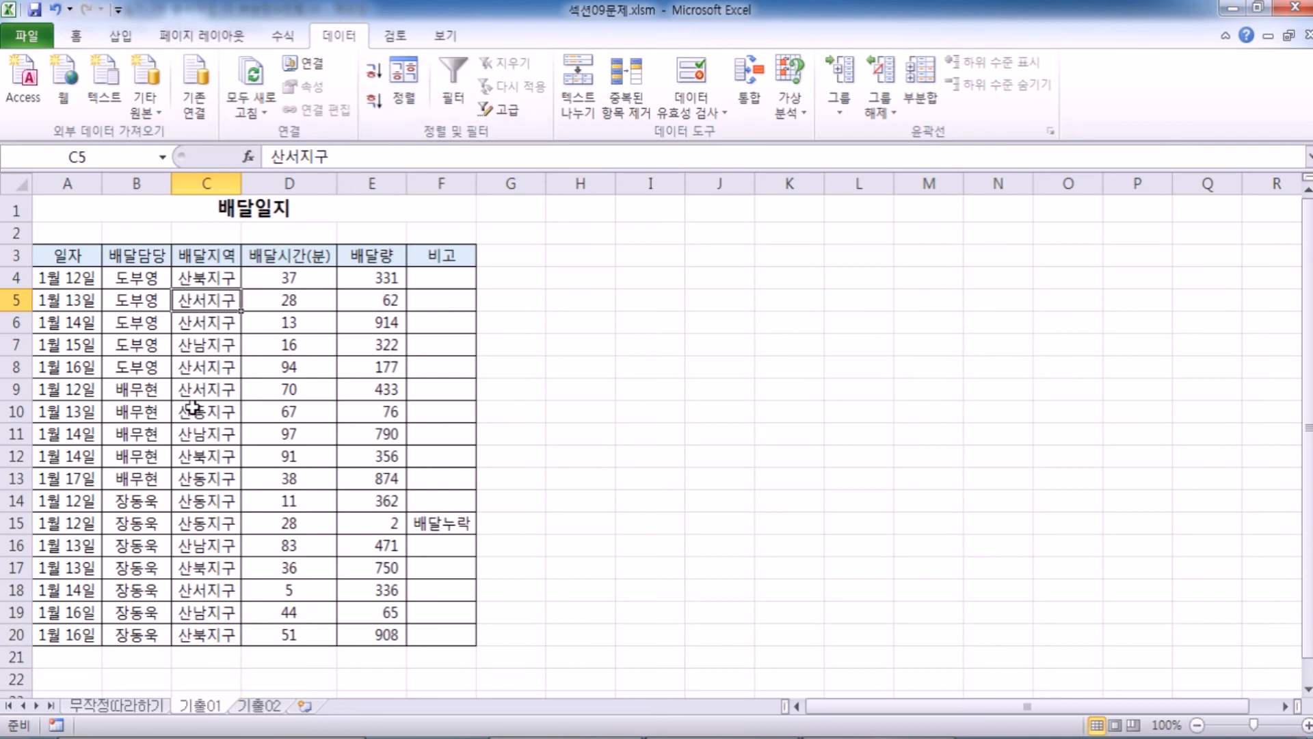
click(140, 346)
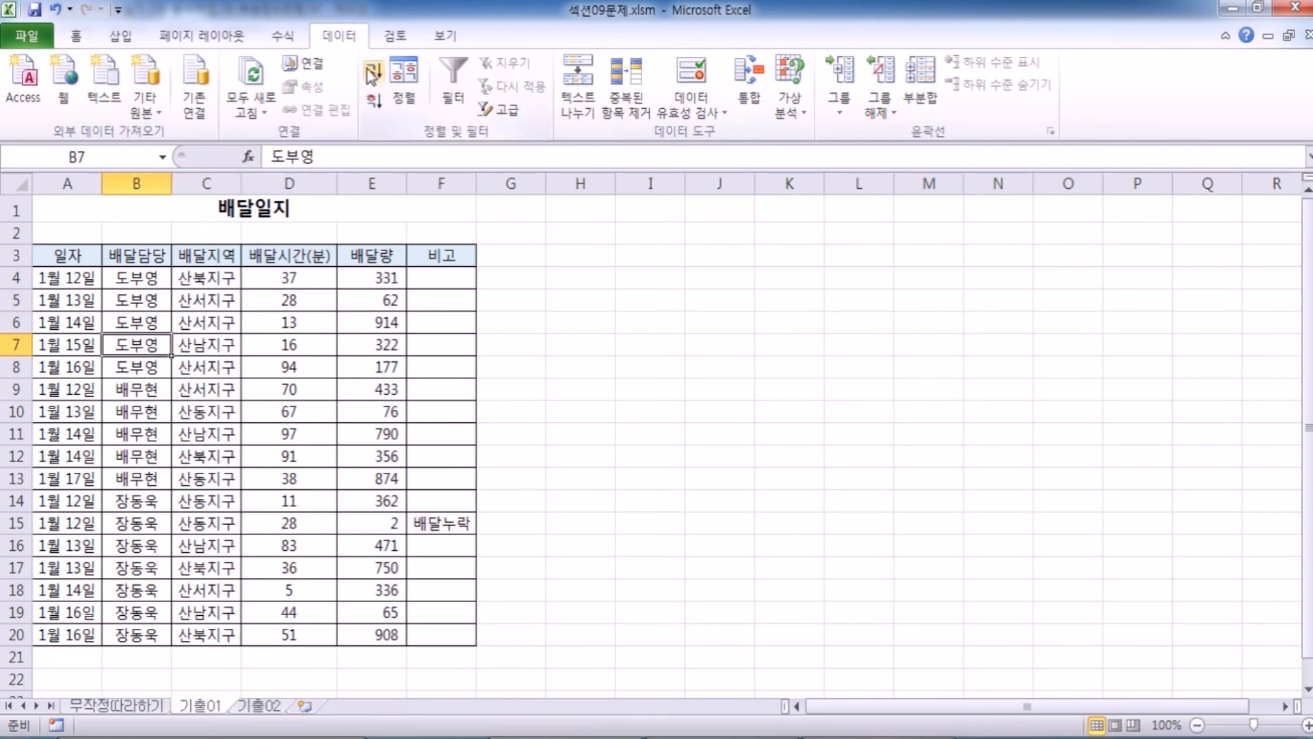
drag(150, 277, 135, 636)
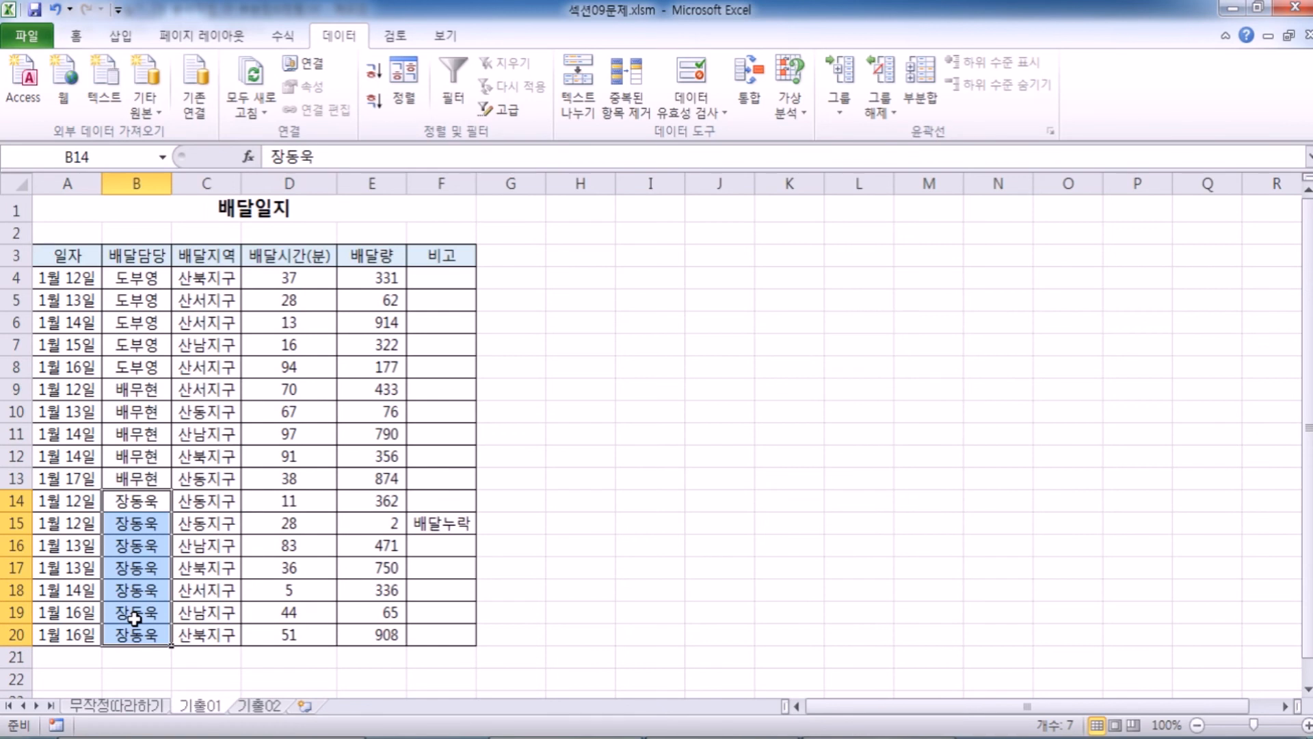
Add subtotals to the 배달일지 table grouped by 배달담당, using 최대값 on 배달시간(분) and 배달량 and excluding 비고.
click(140, 456)
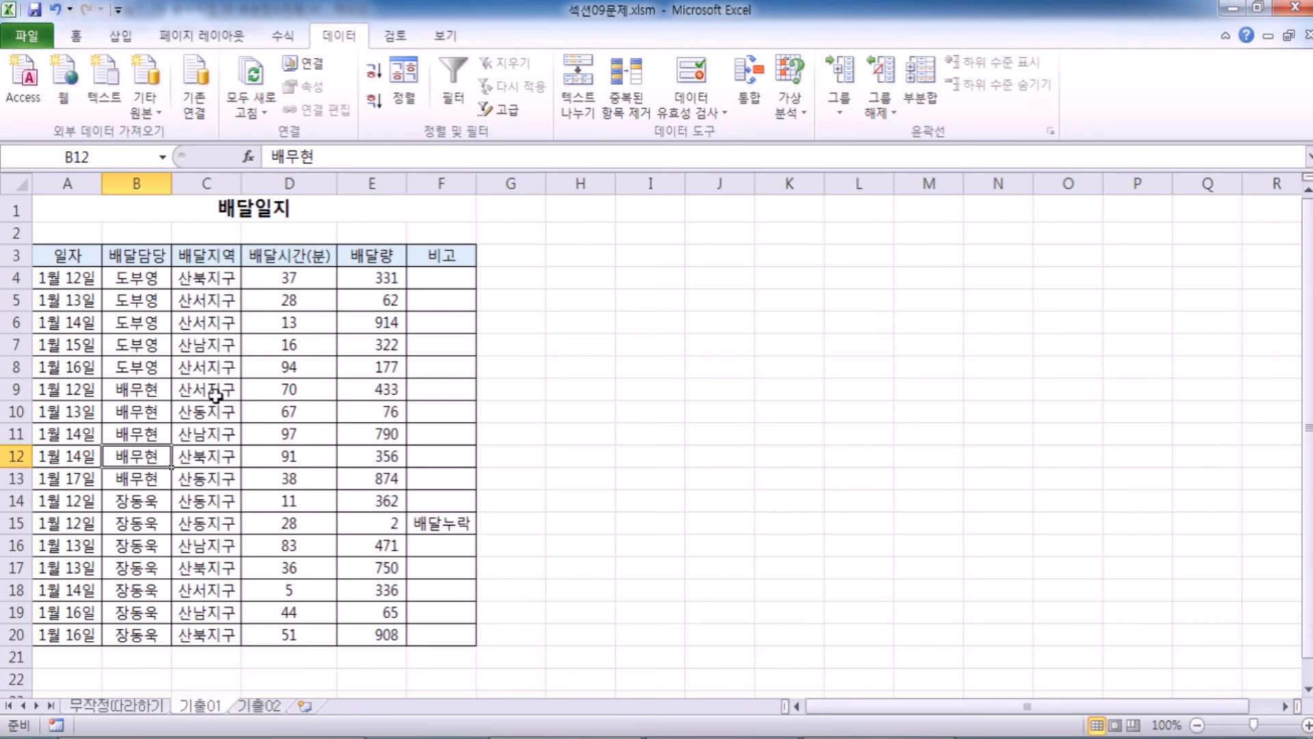
click(920, 89)
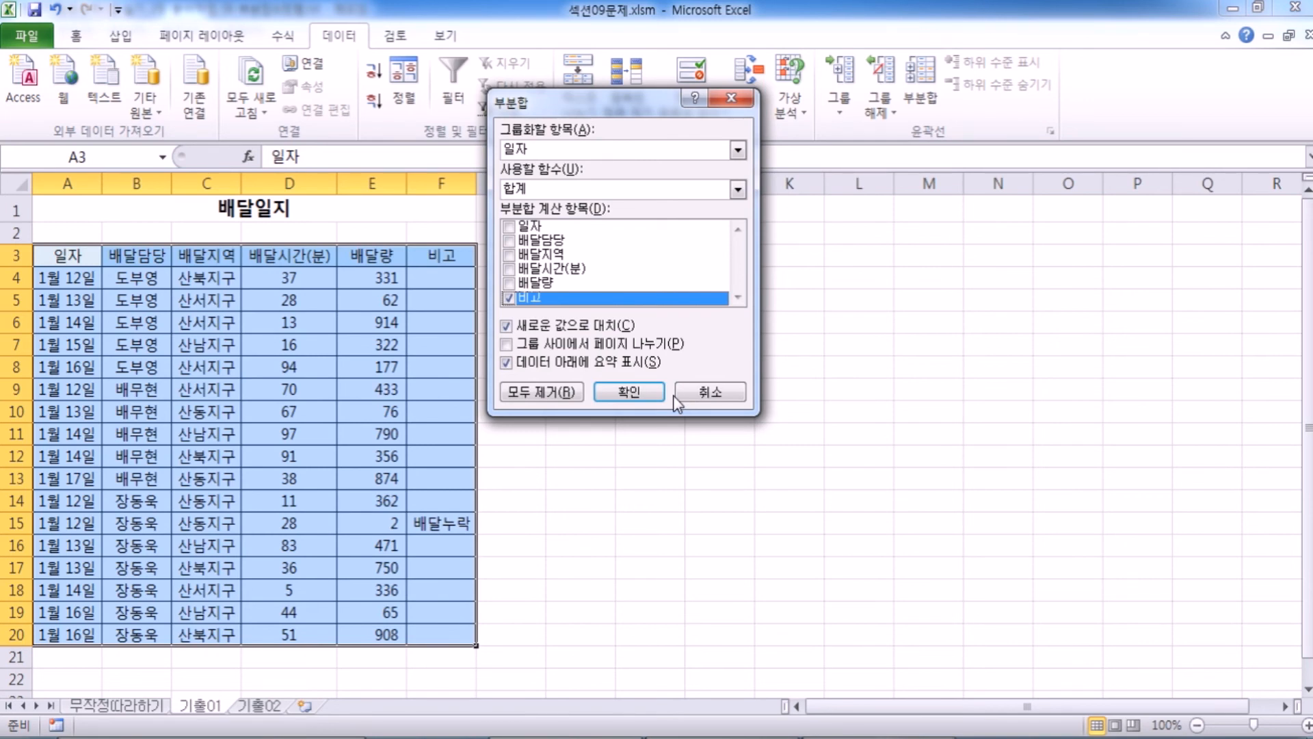
click(666, 151)
click(649, 179)
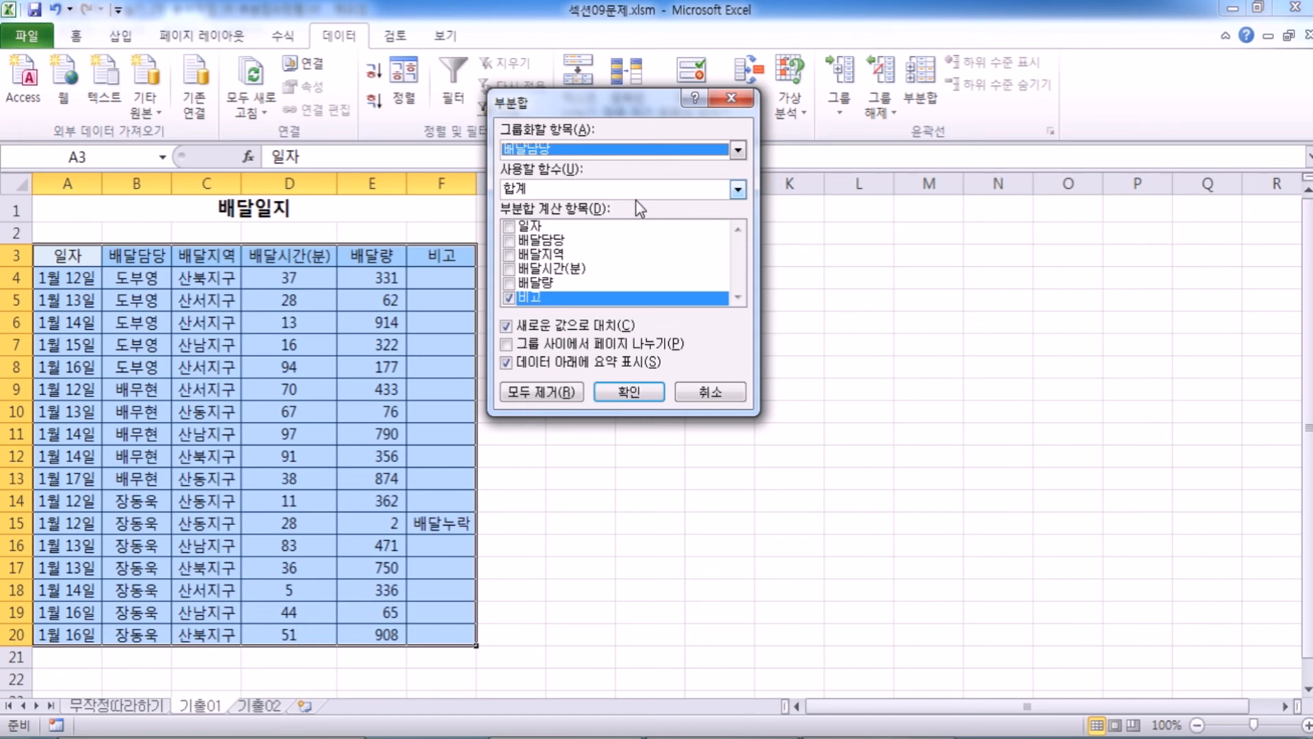
click(509, 283)
click(509, 299)
click(537, 285)
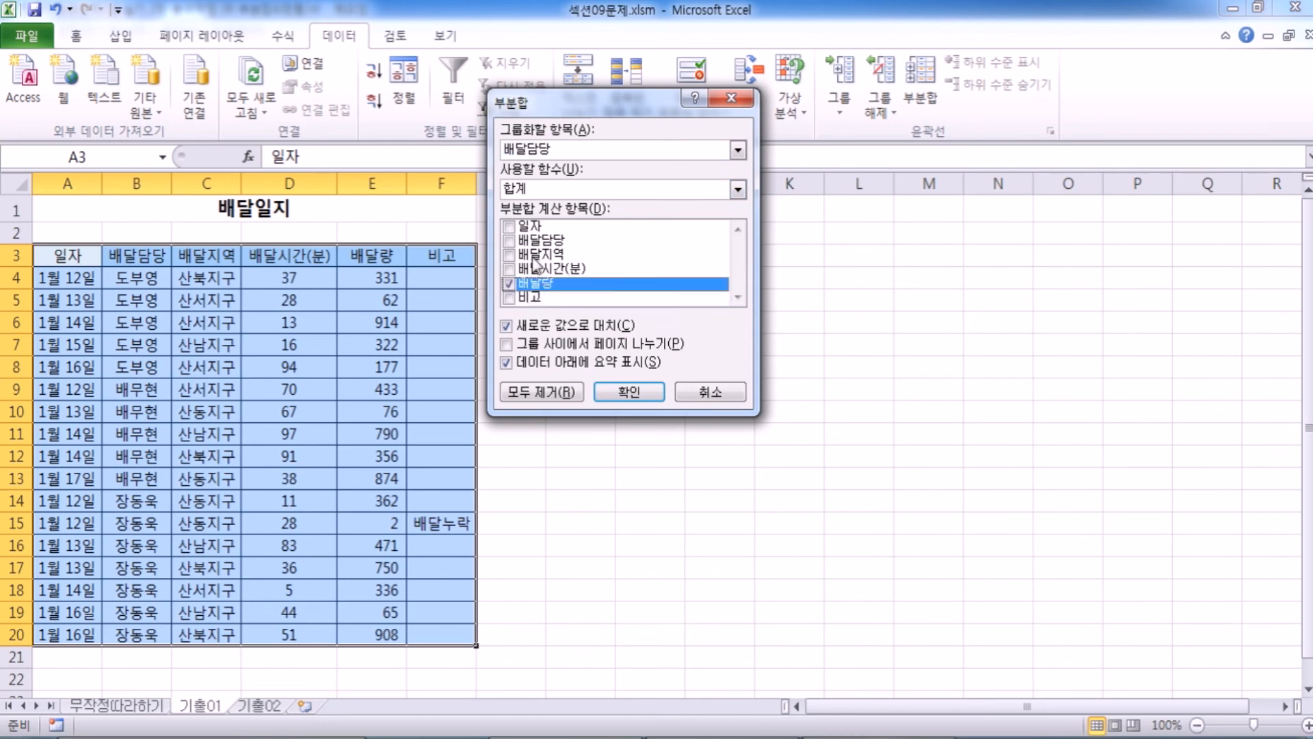
click(508, 270)
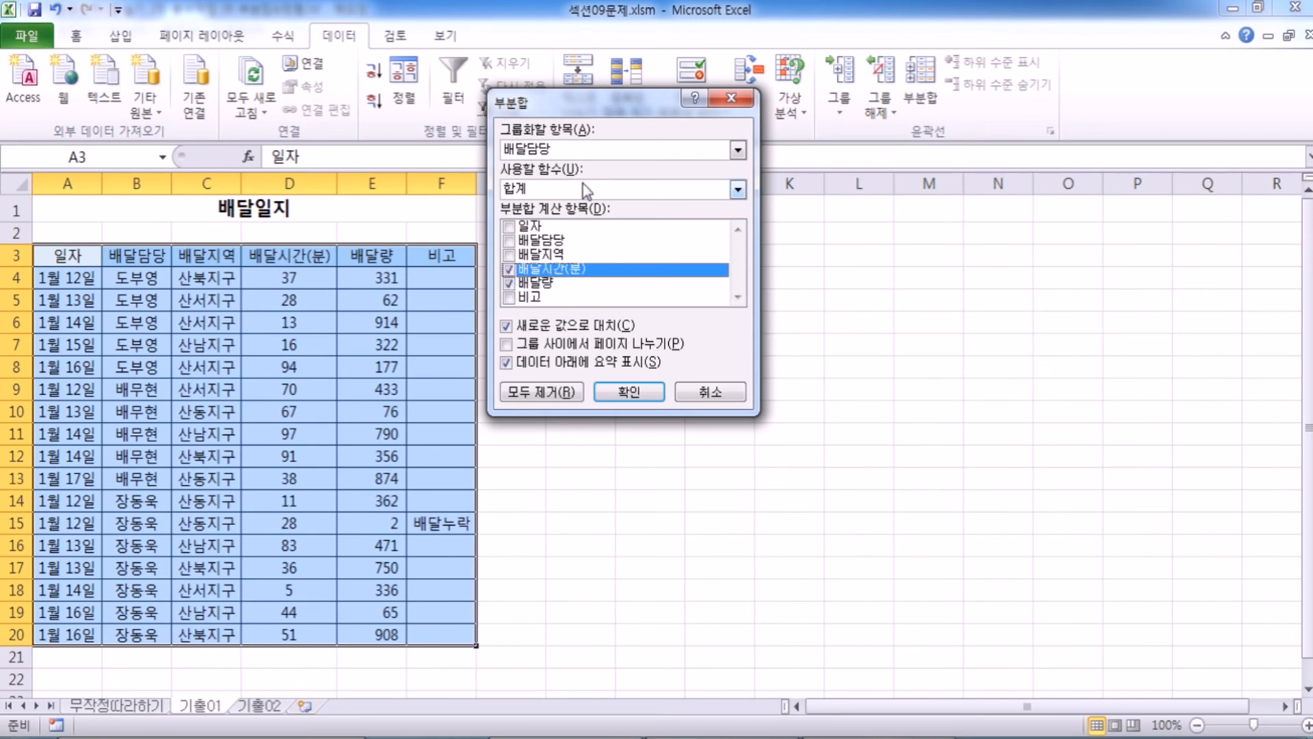
click(565, 192)
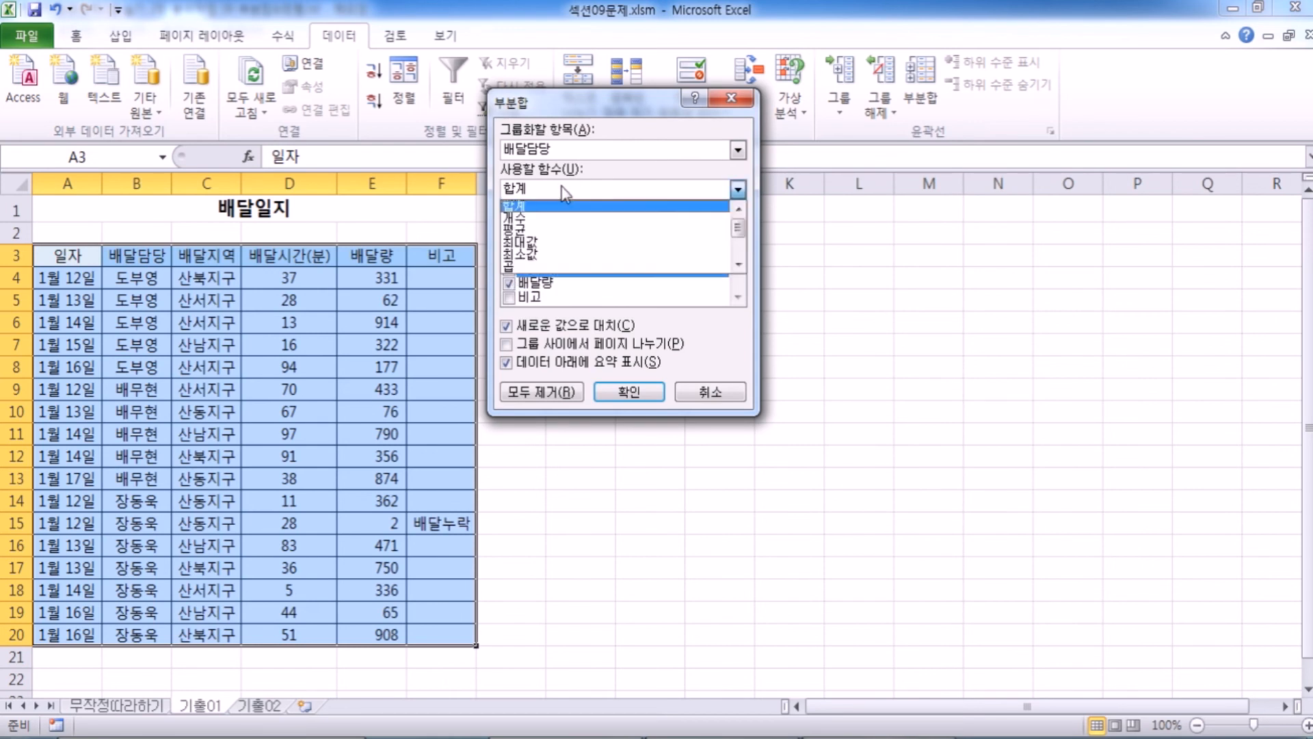
click(535, 256)
click(626, 394)
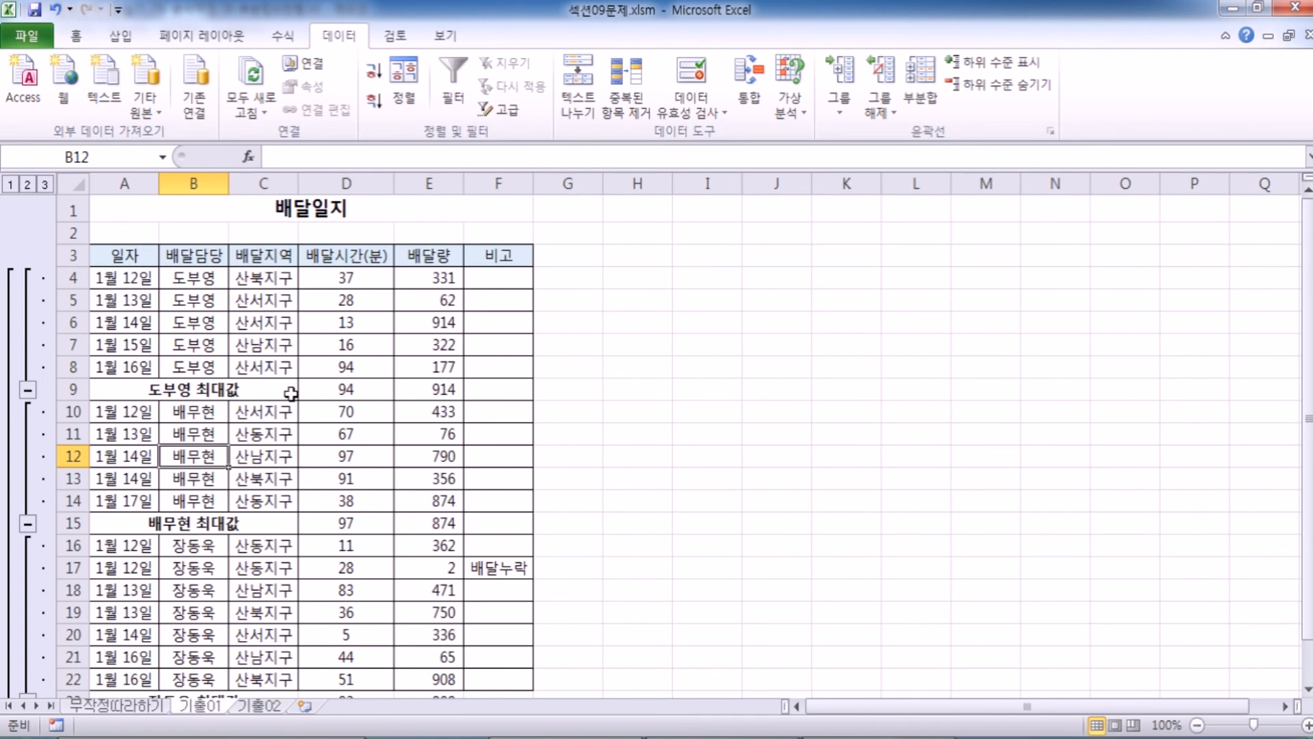
Add a second subtotal by 배달담당 using 합계 on 배달량 only, with 새로운 값으로 대치 turned off.
click(916, 81)
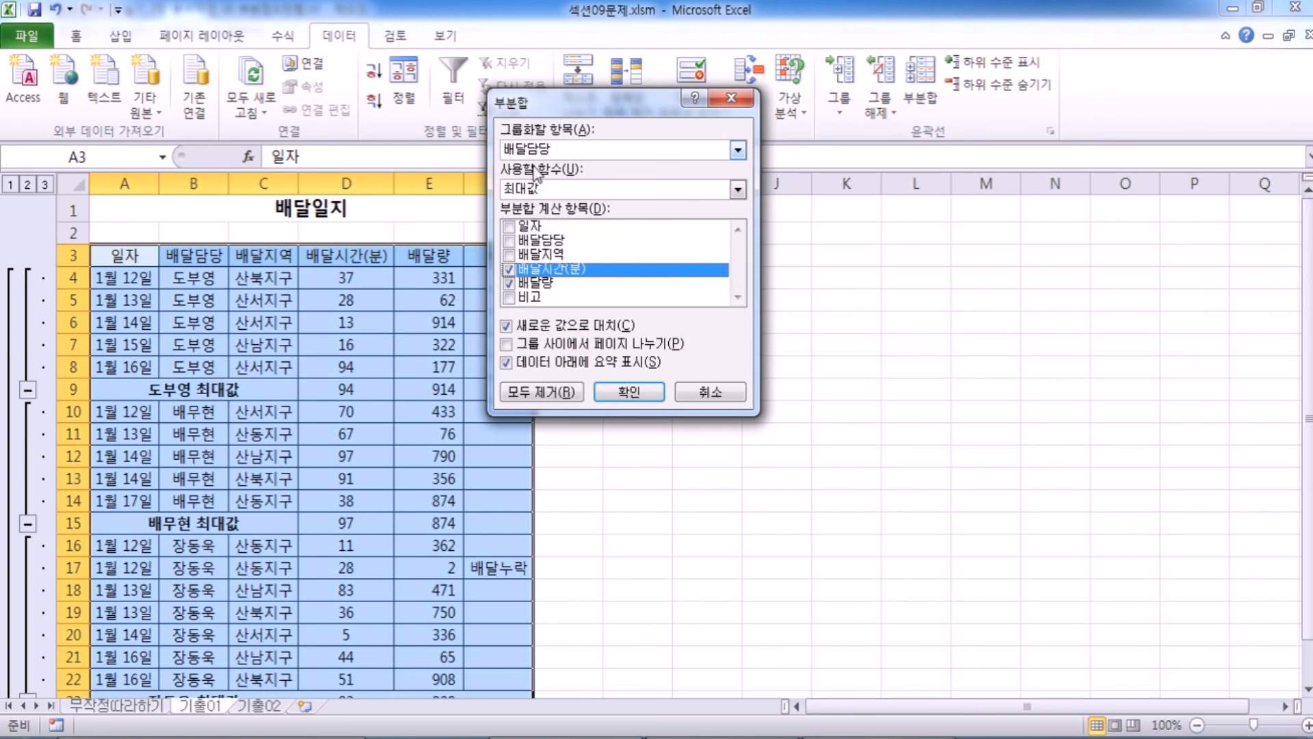
click(517, 271)
click(546, 285)
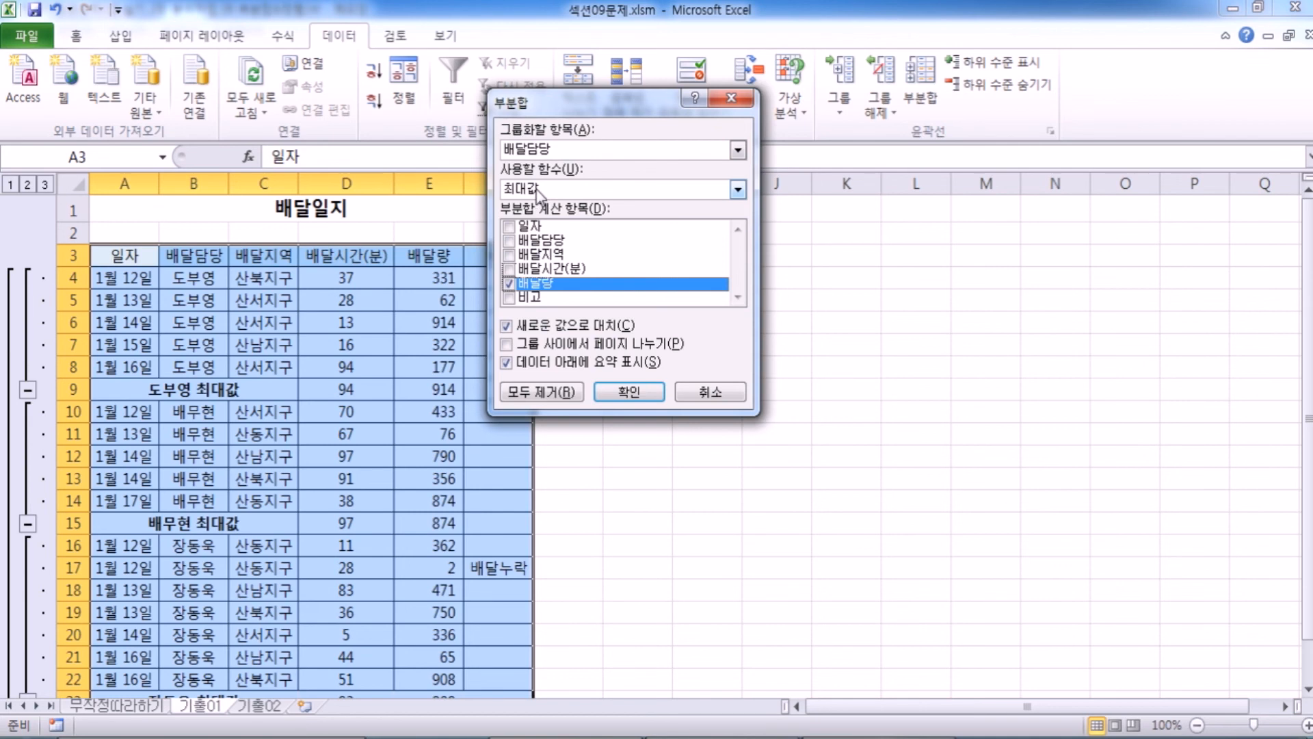
click(537, 190)
click(539, 204)
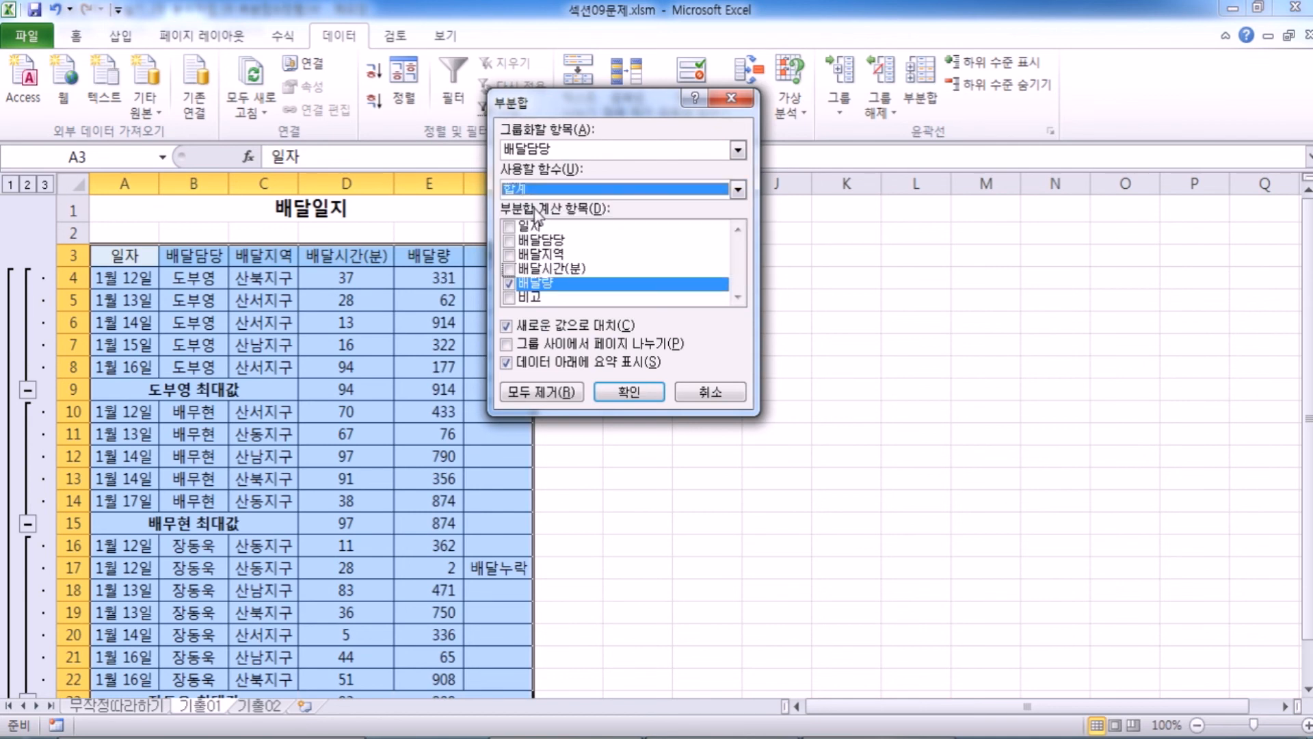
click(580, 323)
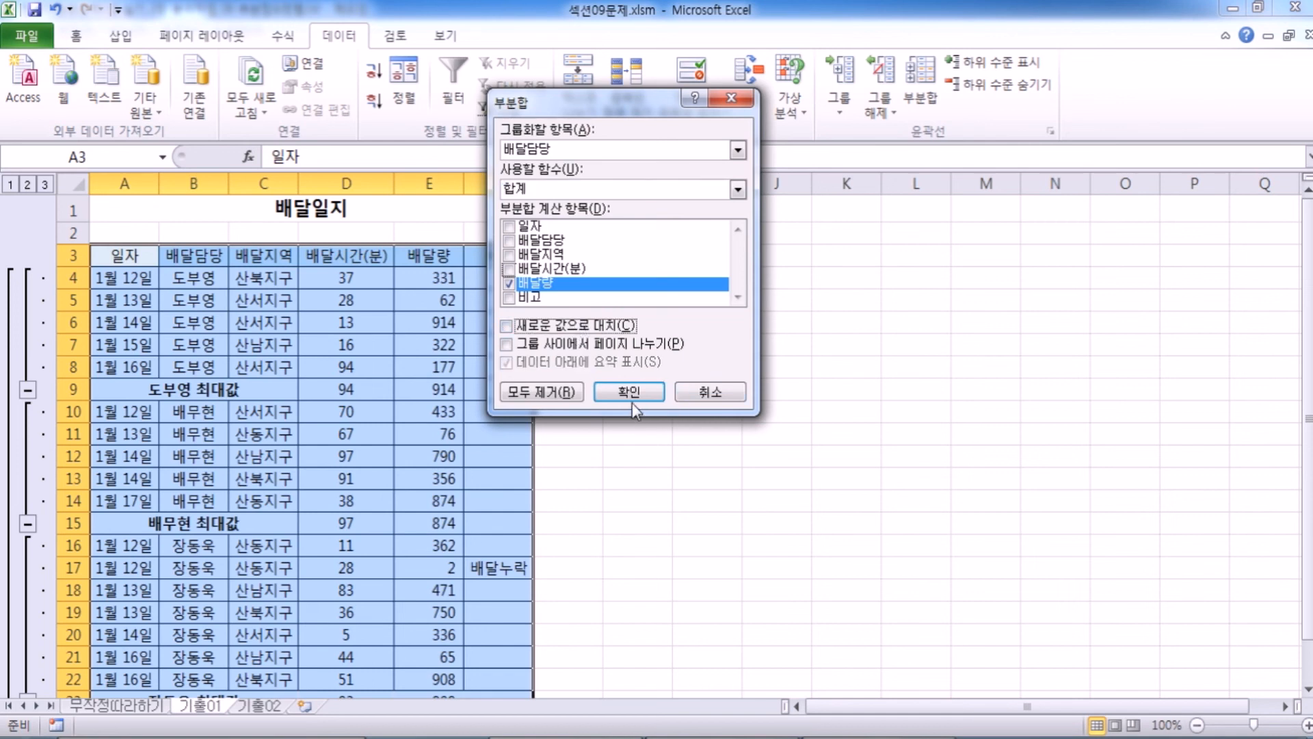
click(544, 325)
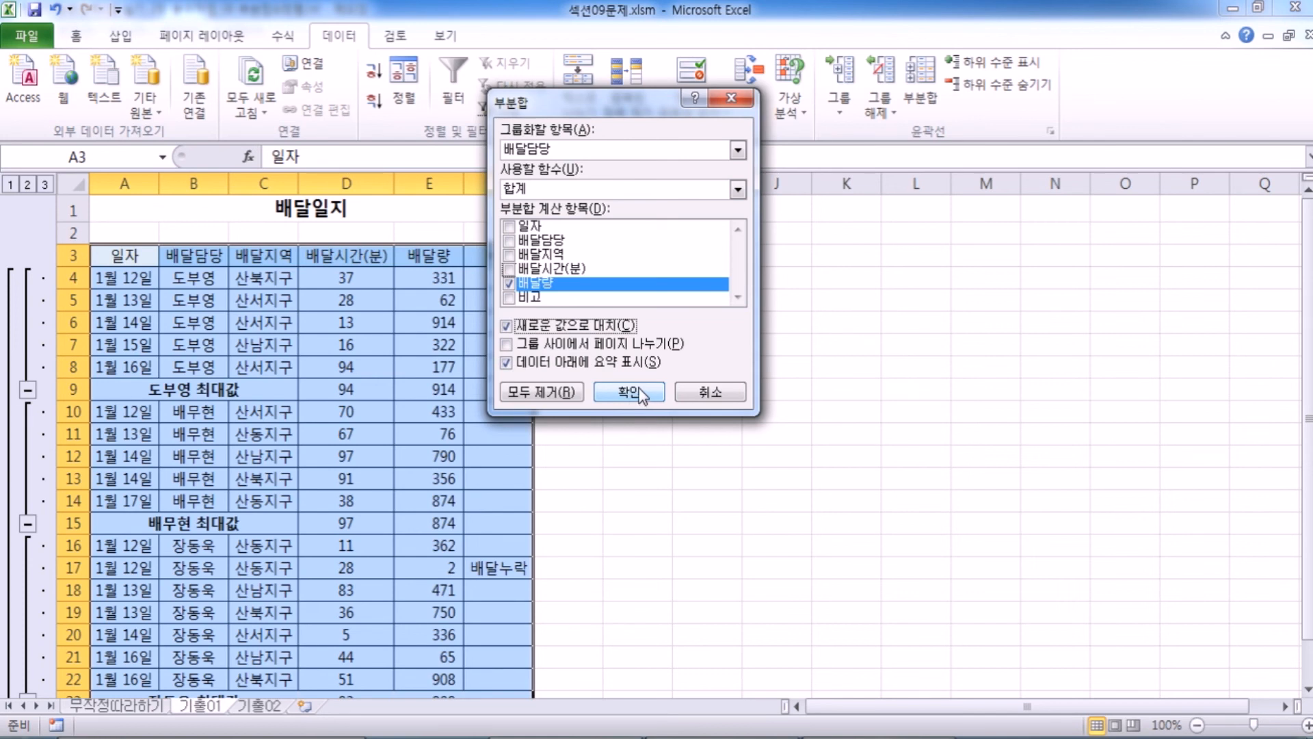
click(531, 334)
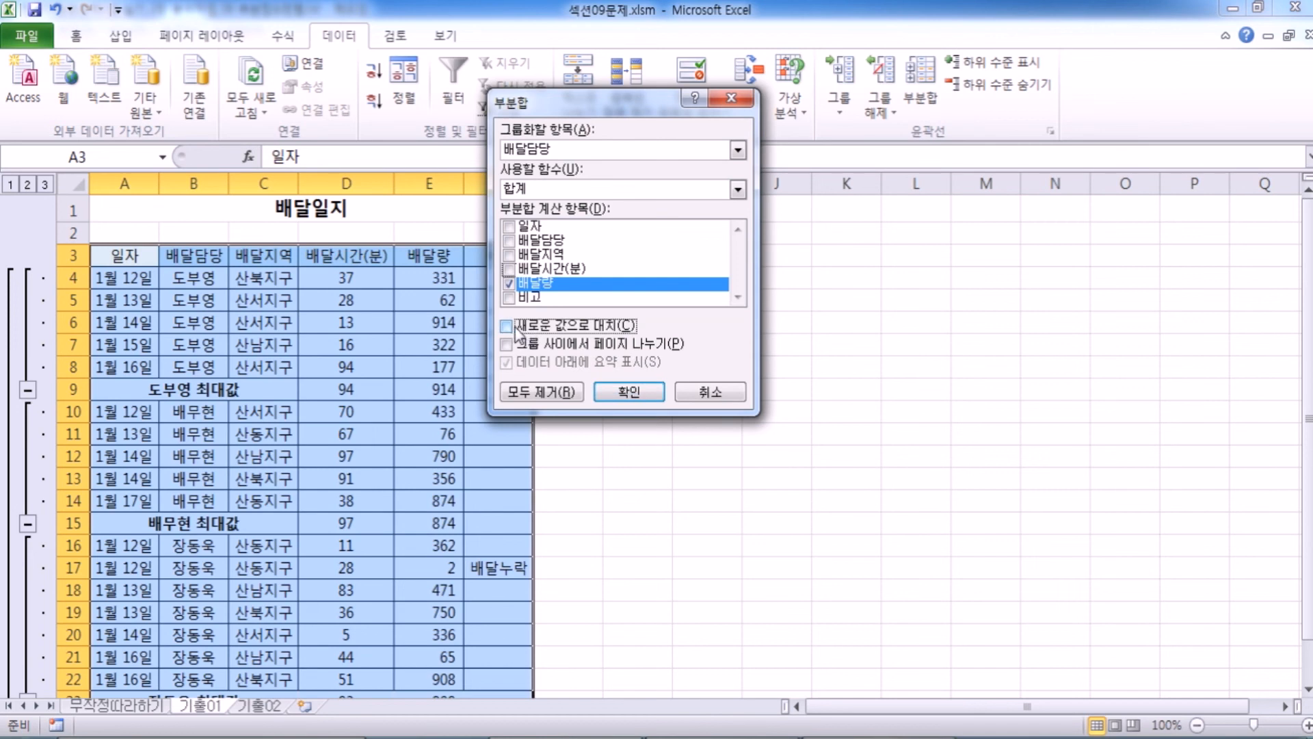
click(625, 395)
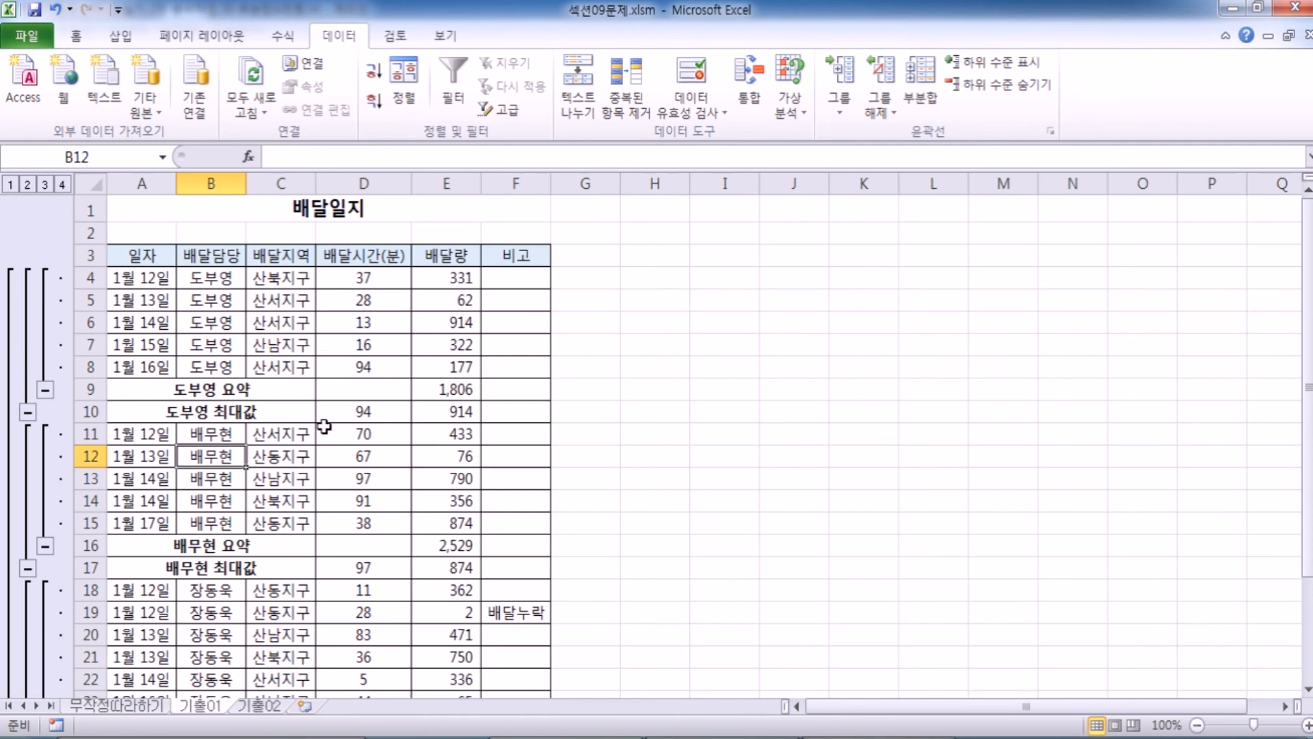
Review the nested 요약 and 최대값 rows of the 배달일지 table down to the 전체 최대값 row.
scroll(322, 424, down, 4)
scroll(322, 424, up, 4)
scroll(250, 432, down, 3)
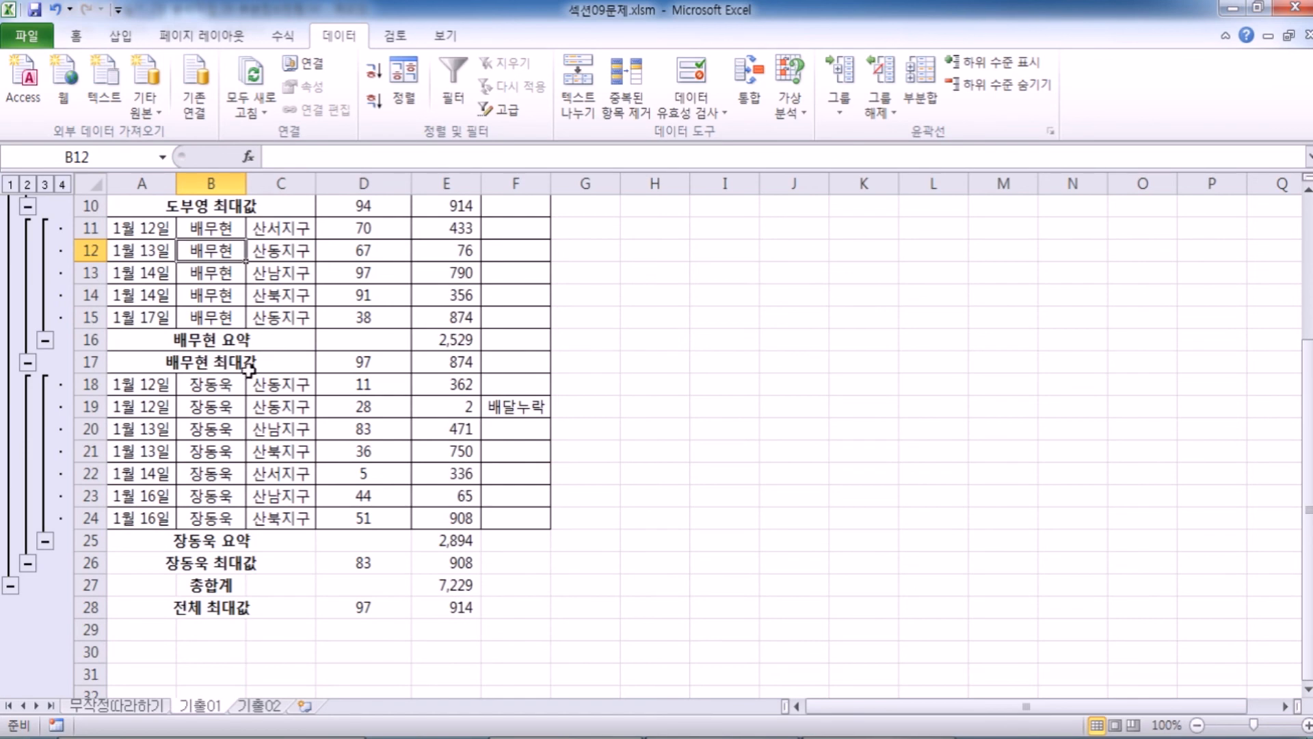
scroll(212, 566, down, 1)
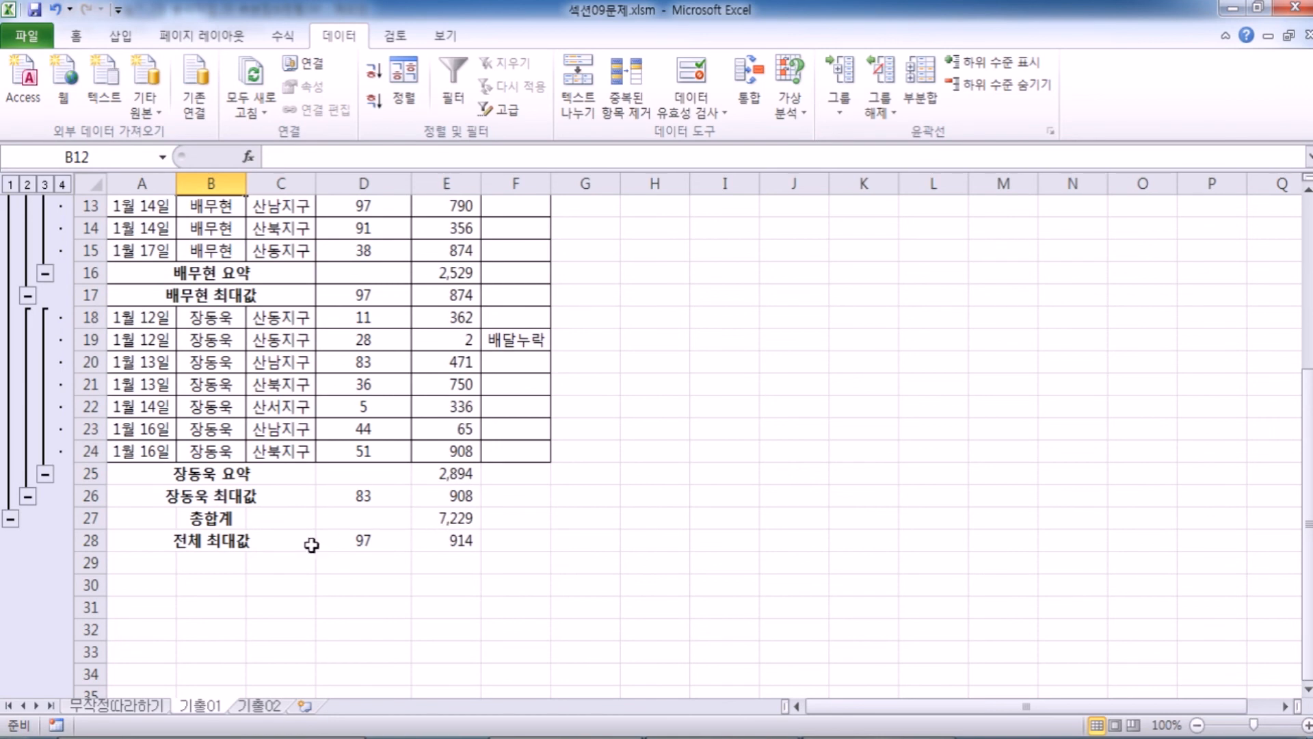
Step through outline levels 1 to 4 of the 배달일지 table to compare the grand totals, 최대값 rows, 요약 rows and full detail.
click(12, 190)
scroll(366, 342, up, 1)
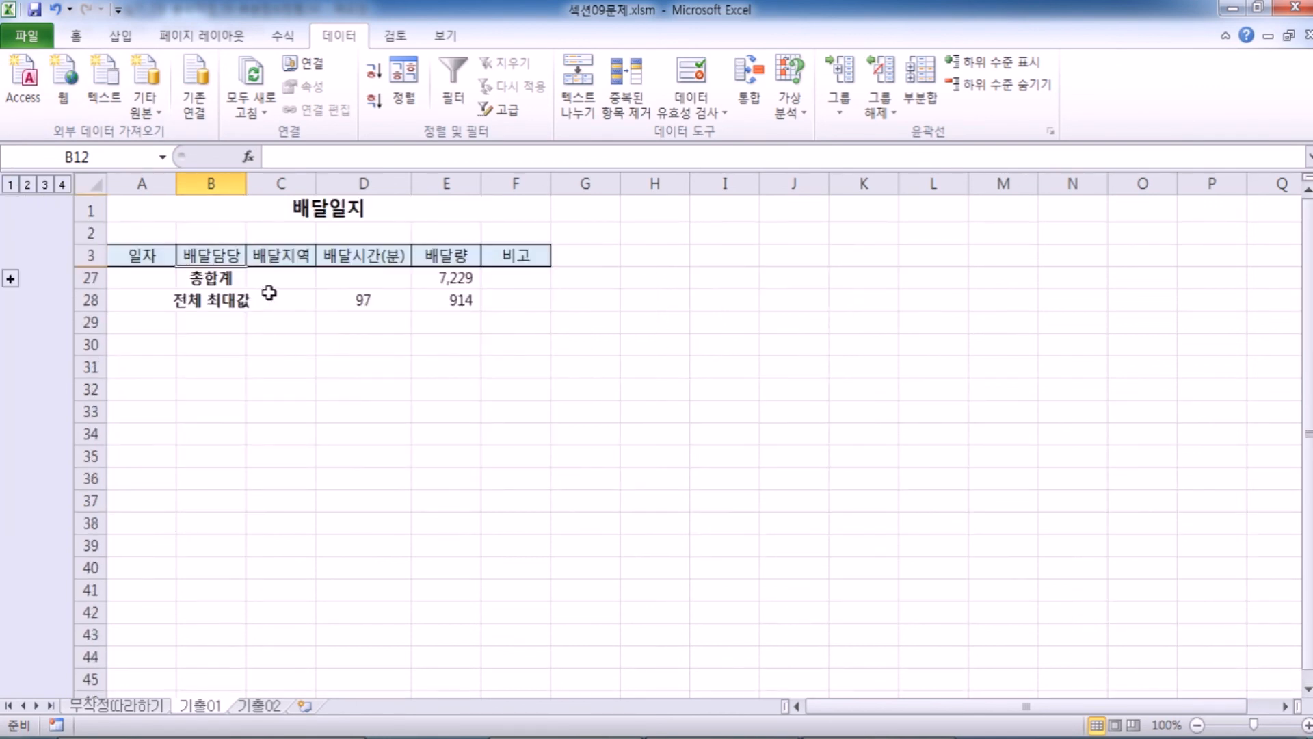
click(28, 185)
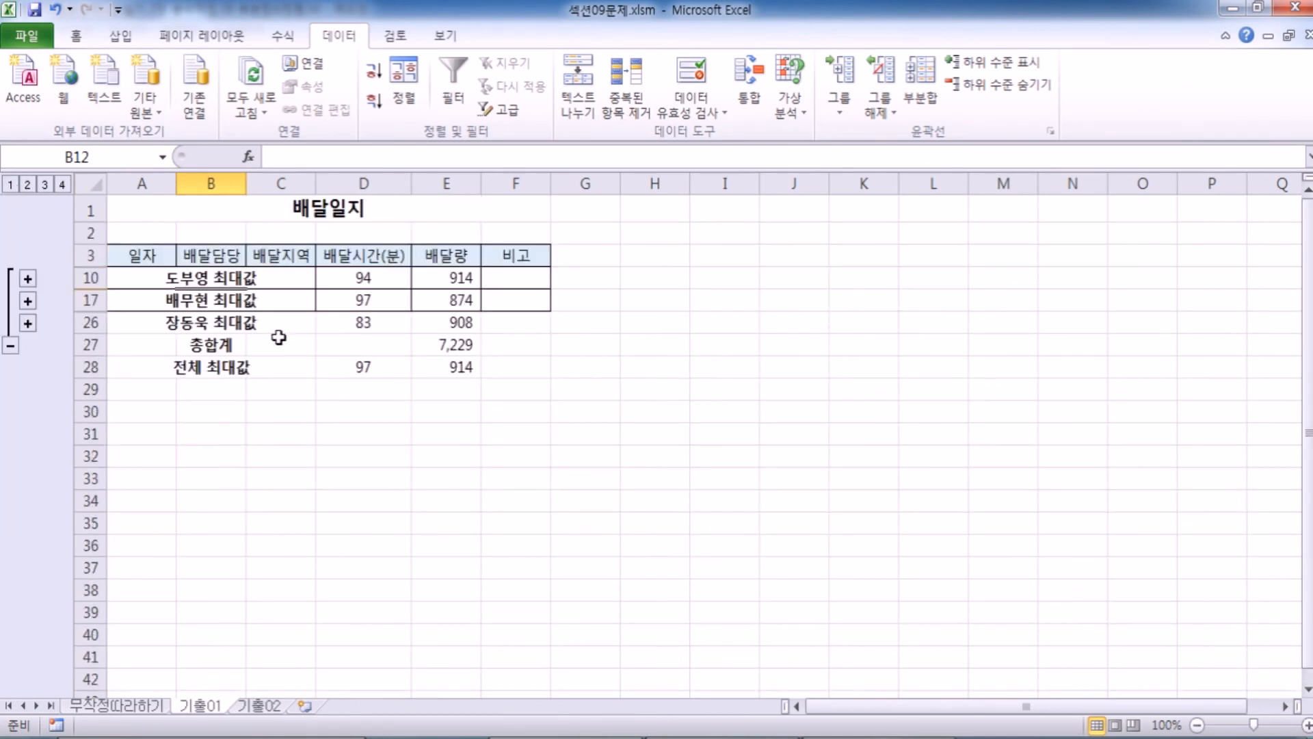
click(44, 185)
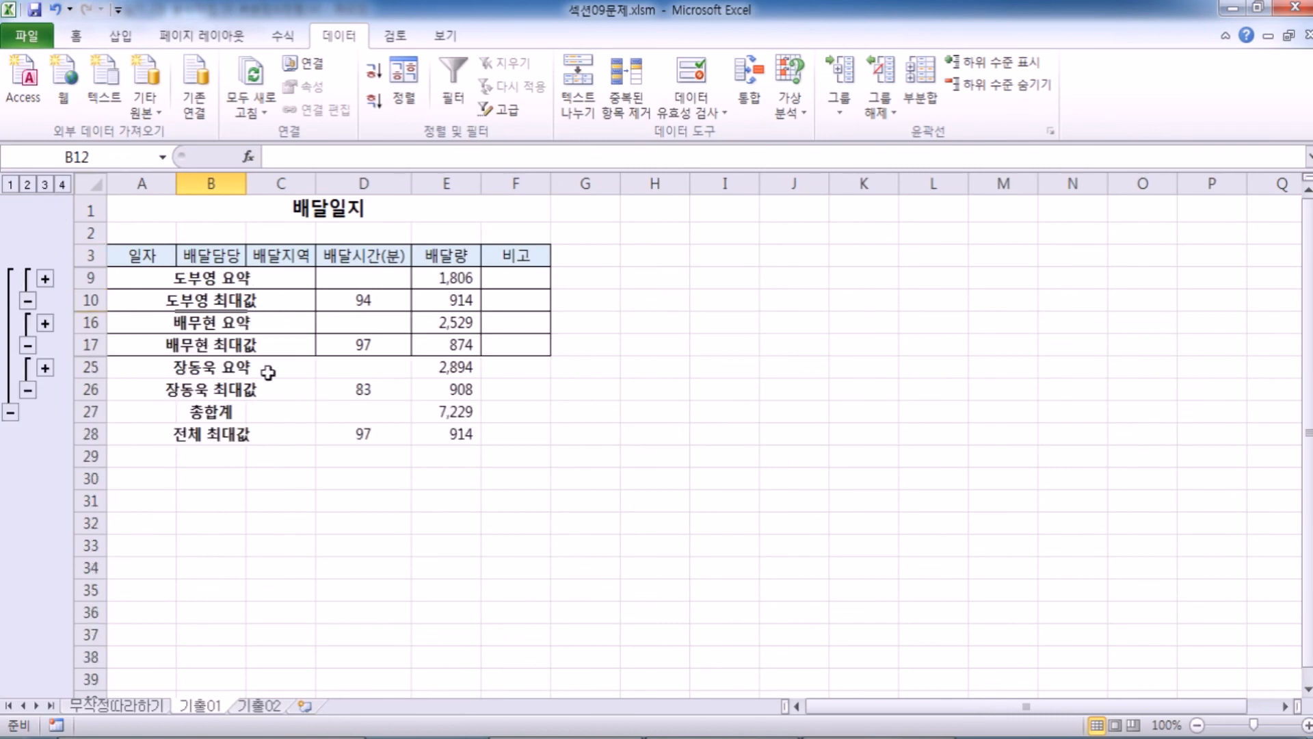
click(62, 184)
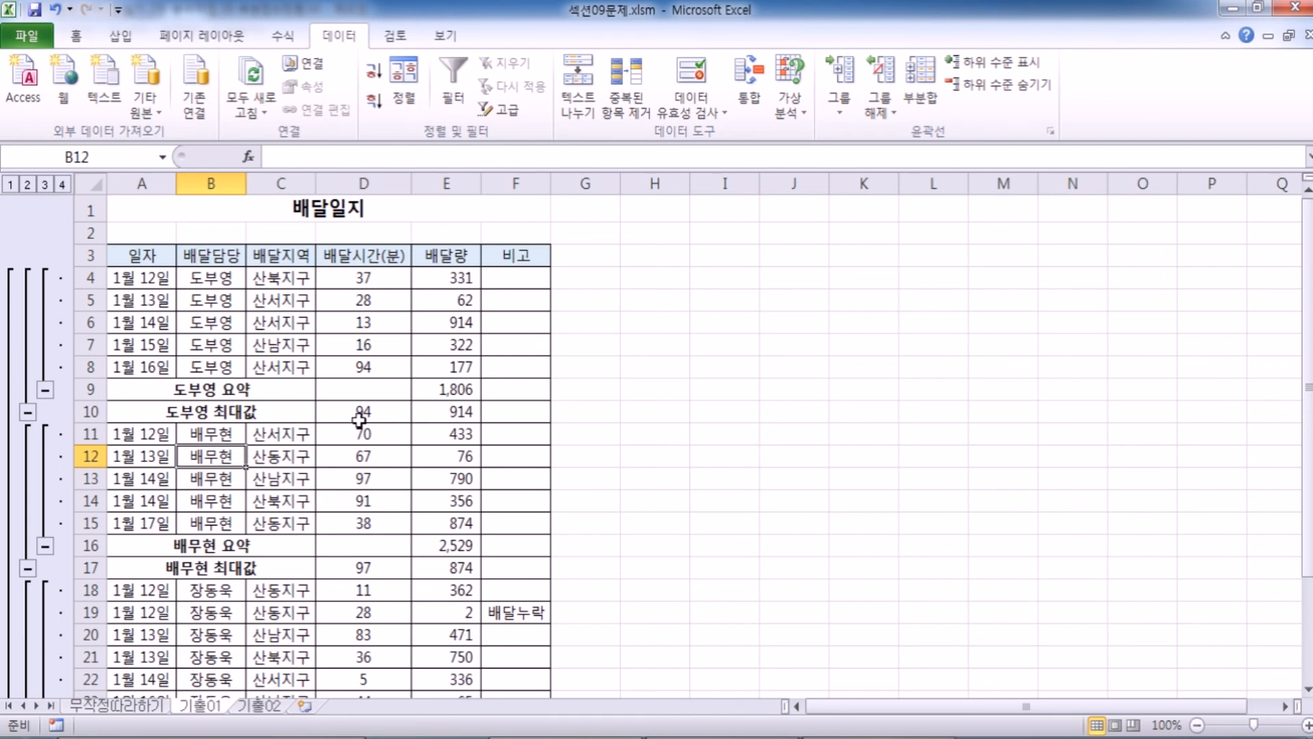
Sort the 급여 분석 현황 table on the 기출02 sheet by 직위 in descending order.
click(247, 709)
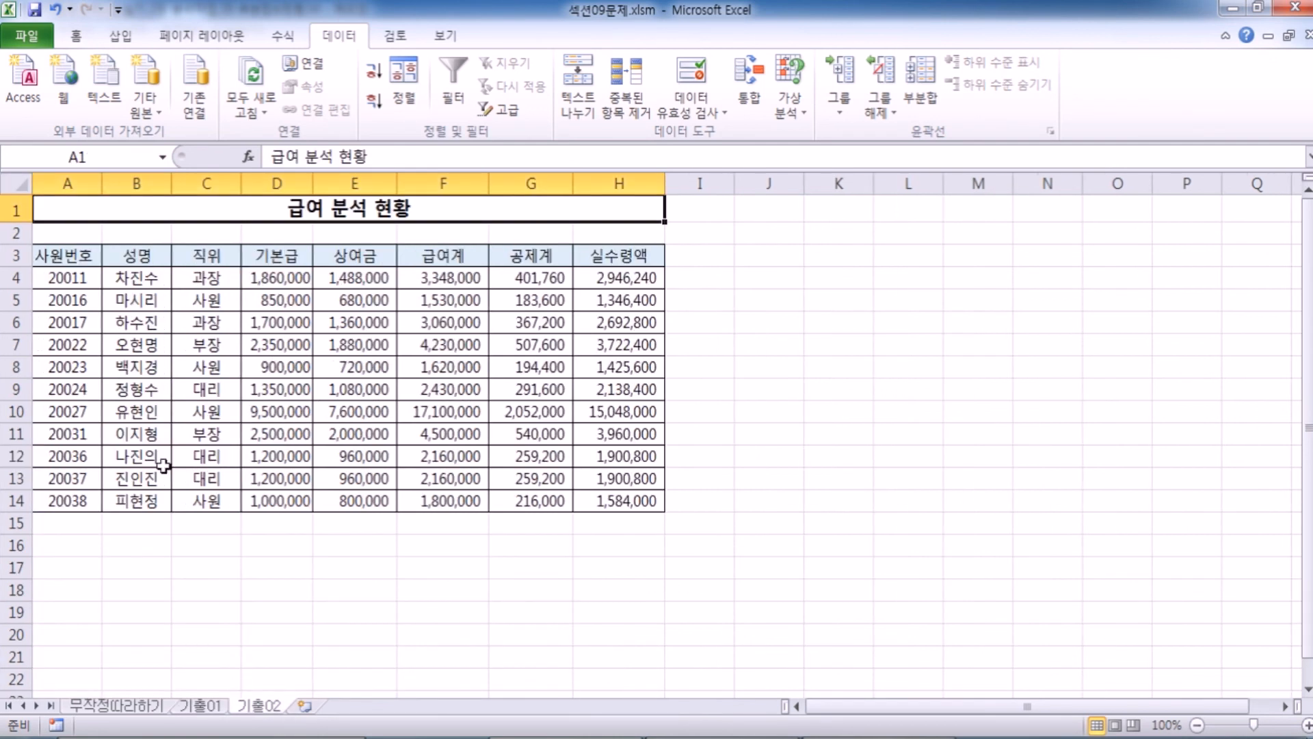
click(210, 308)
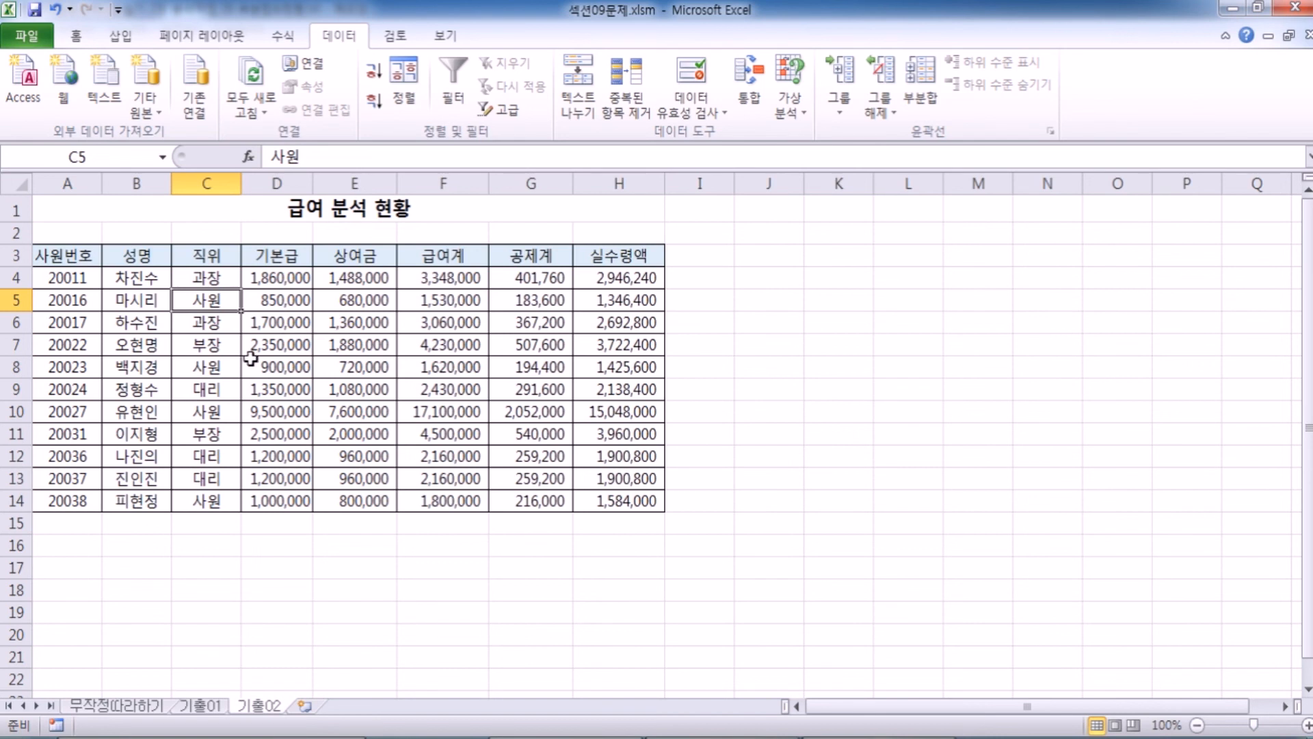
click(208, 183)
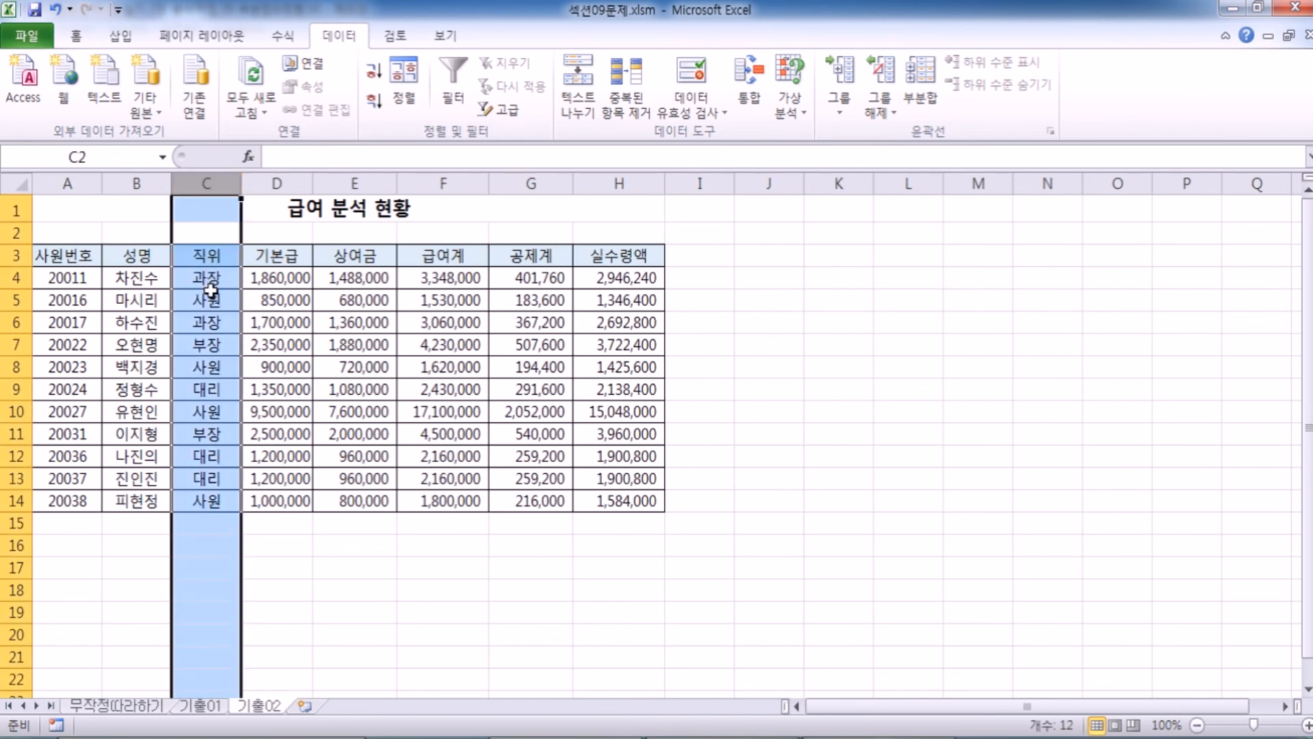
click(211, 294)
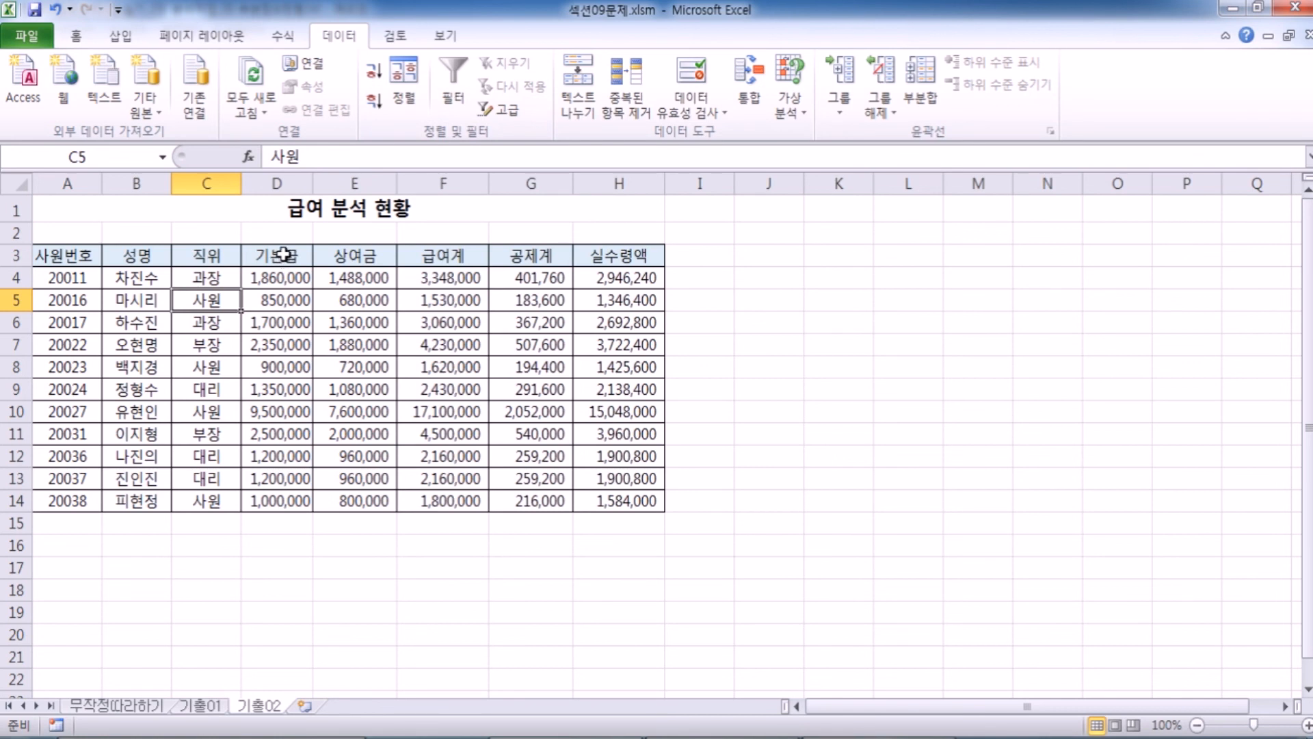
click(376, 109)
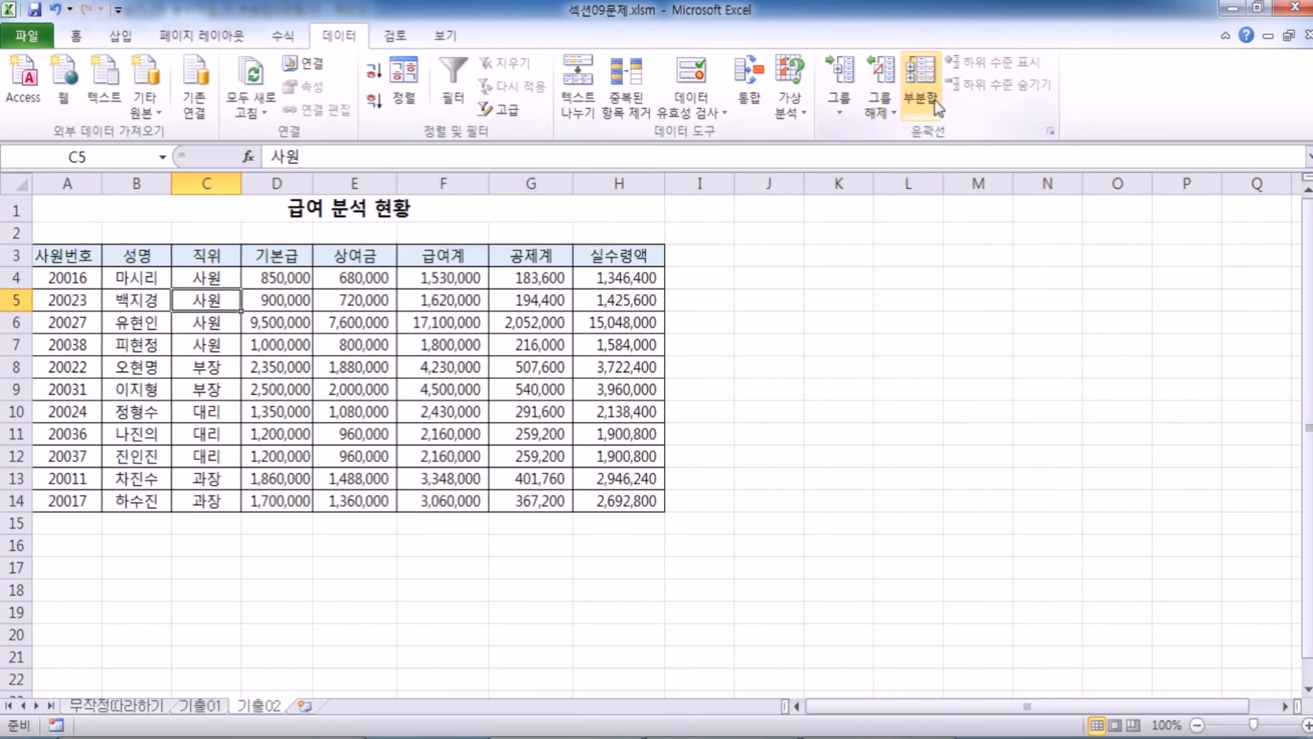
Add subtotals to the 급여 분석 현황 table grouped by 직위, using 합계 on 급여계, 공제계 and 실수령액.
click(922, 85)
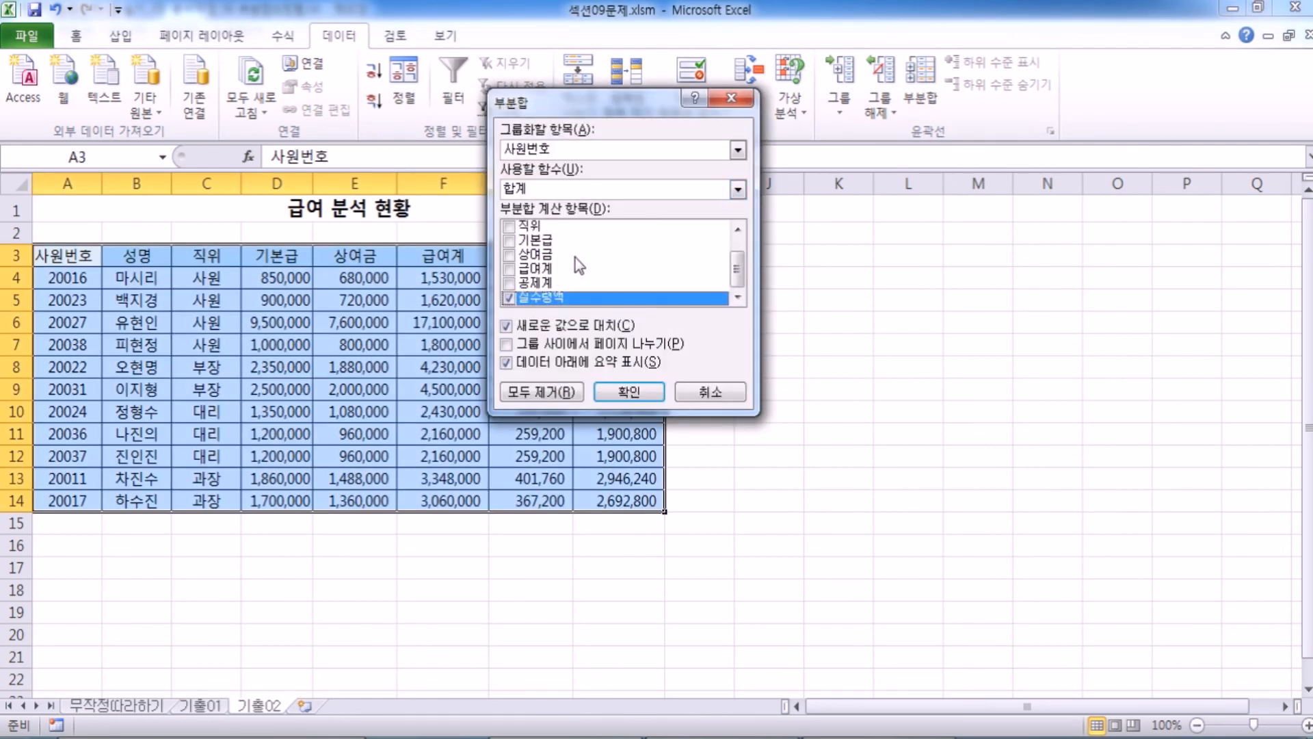
click(508, 268)
click(509, 282)
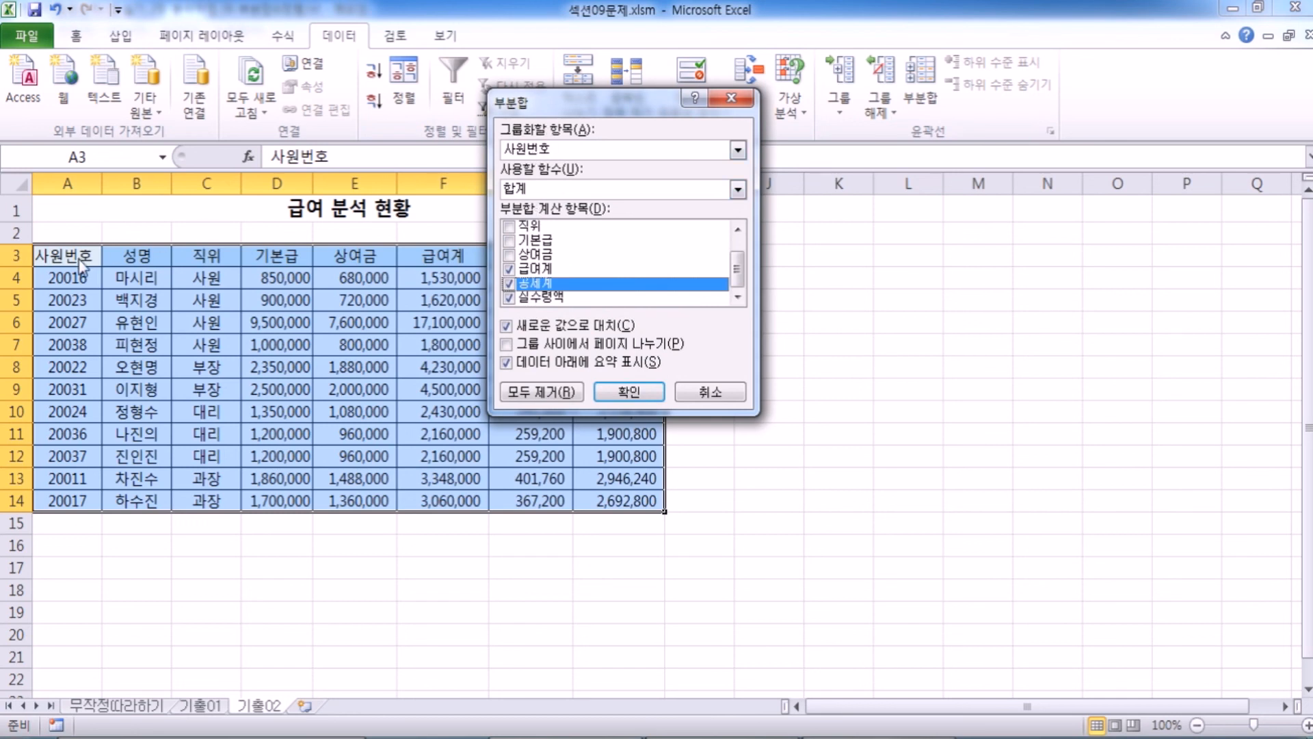
click(555, 150)
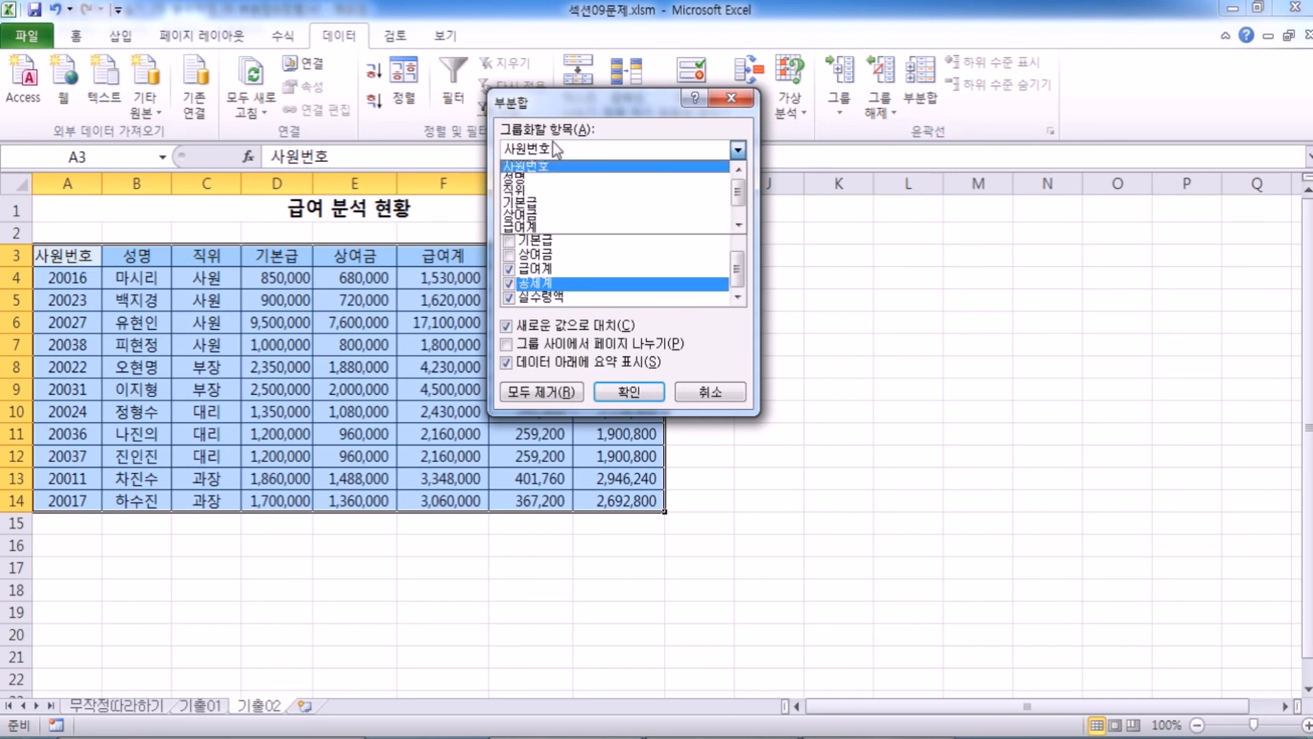
click(547, 190)
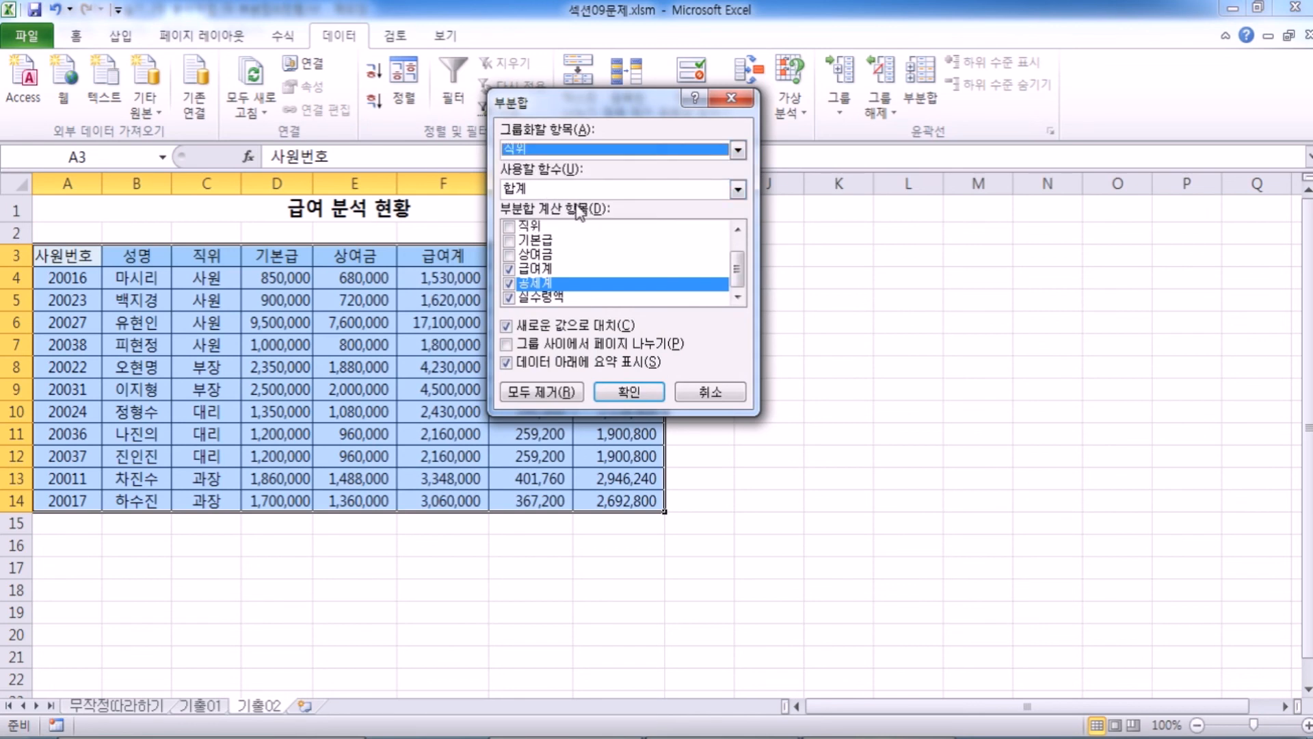
click(646, 390)
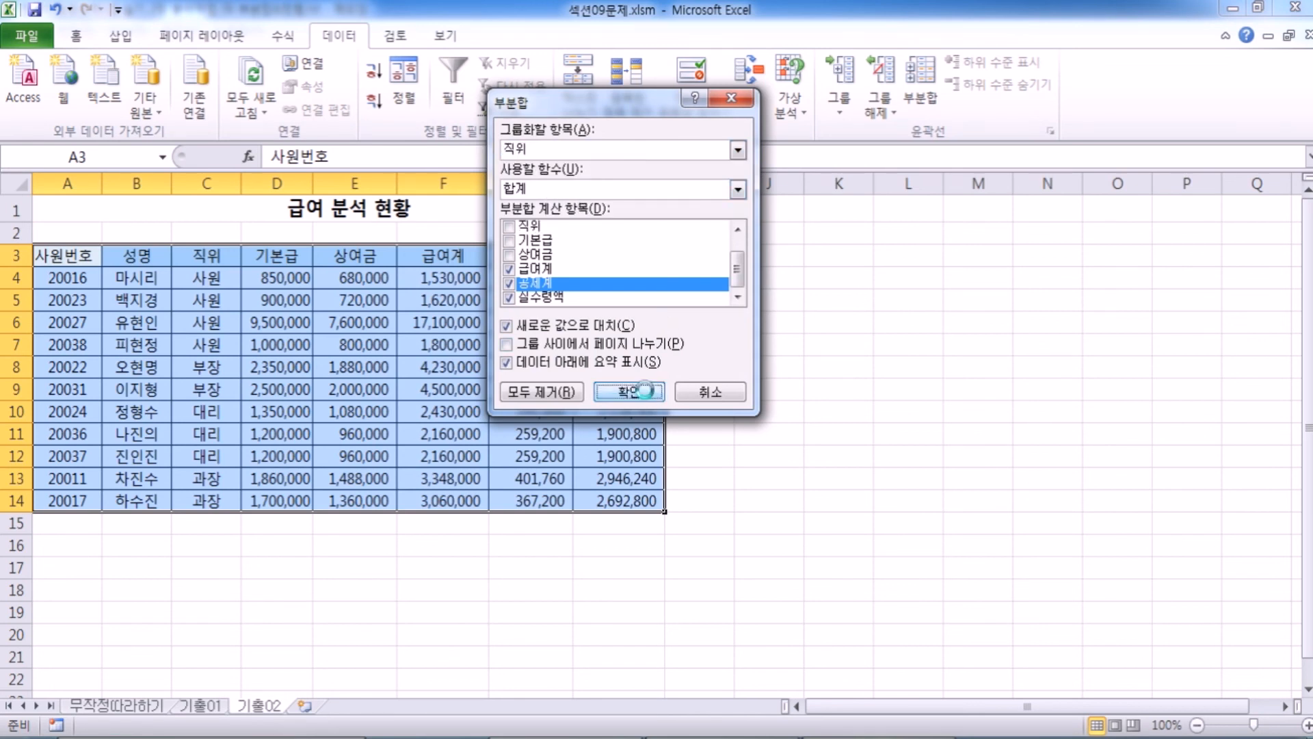
click(264, 300)
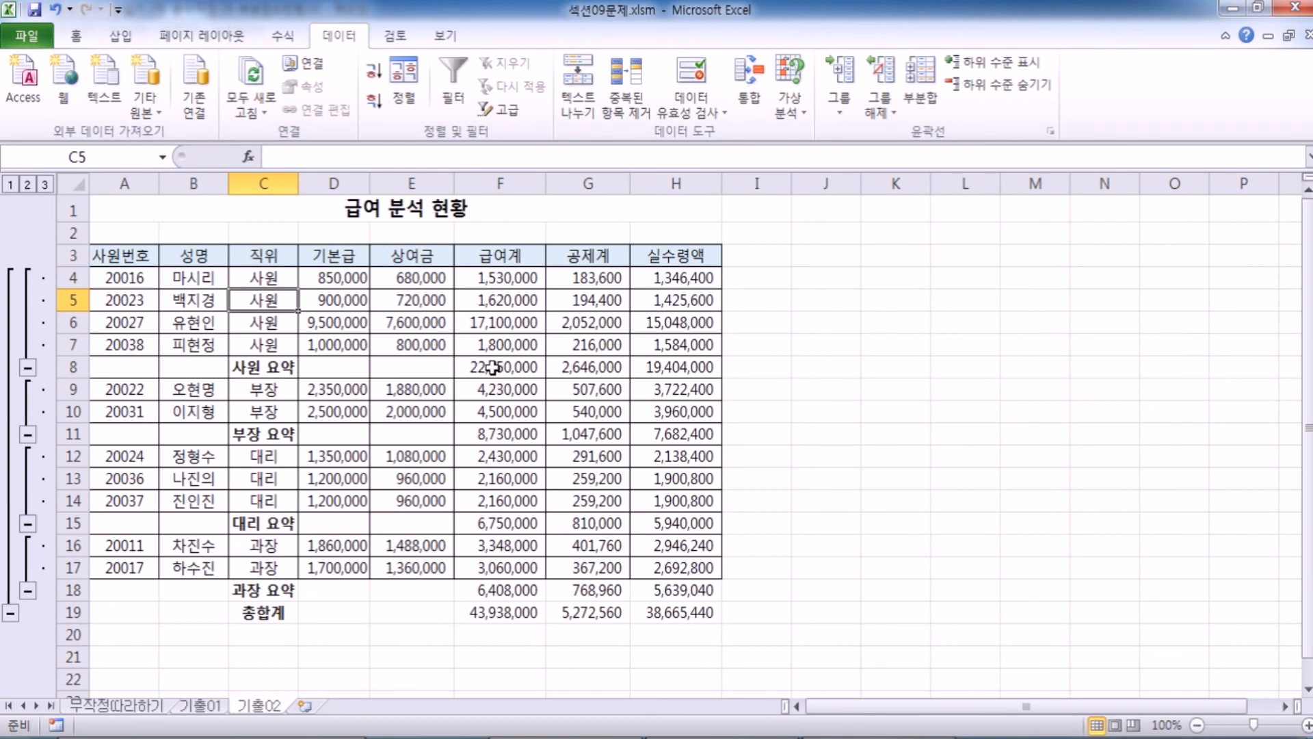
Step through outline levels 1 to 3 of the 급여 분석 현황 table to check its 합계 subtotals.
click(10, 184)
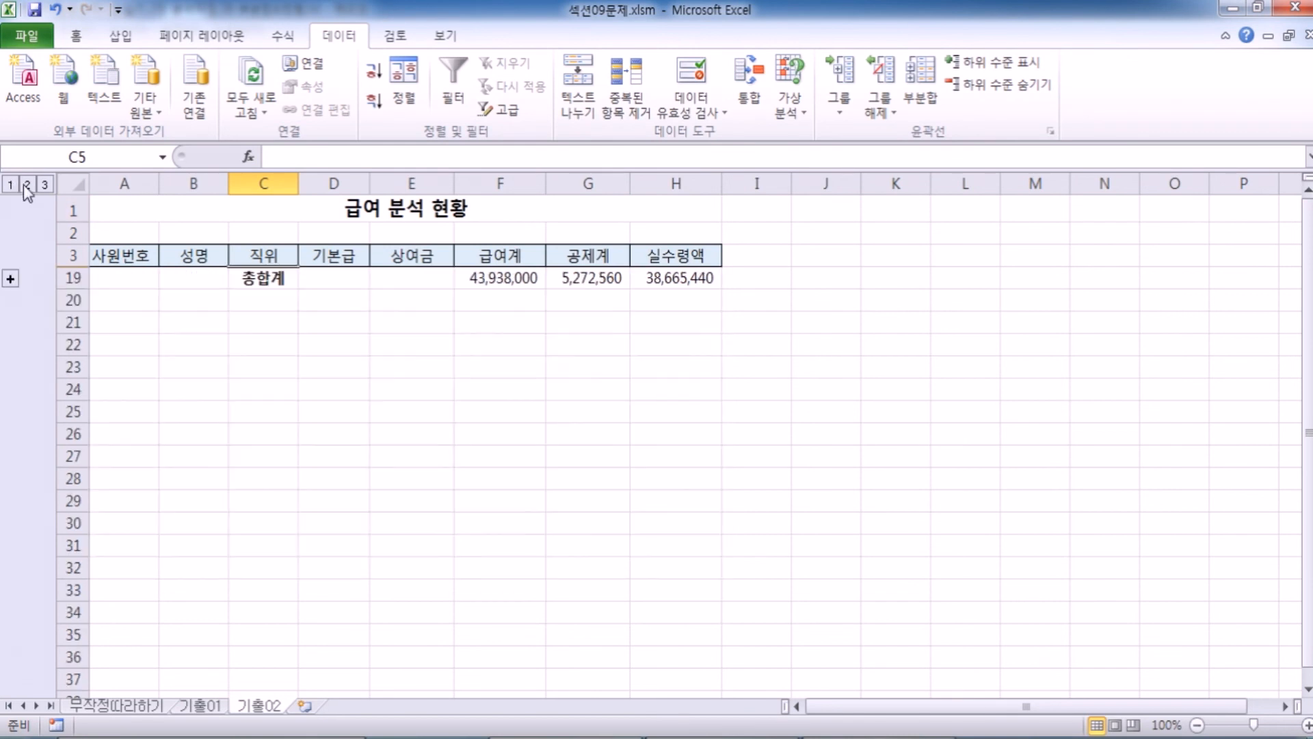
click(28, 184)
click(43, 184)
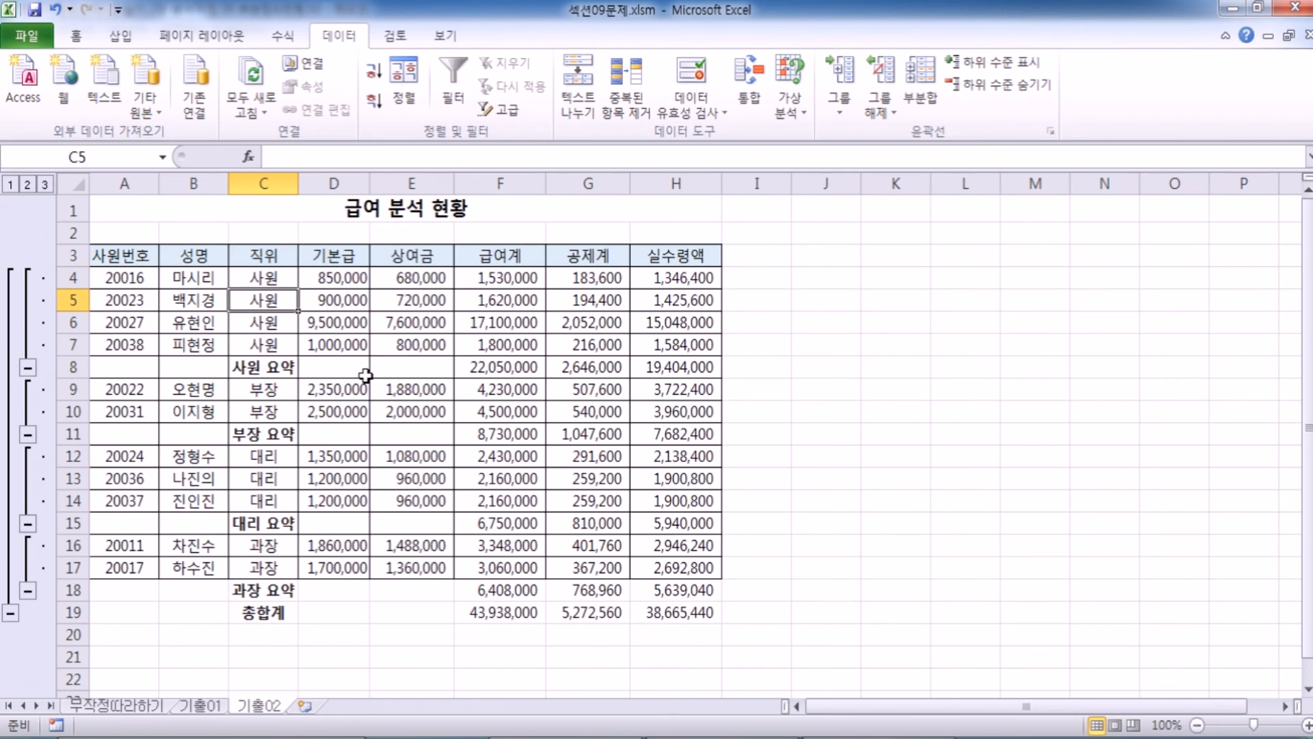
Add a second subtotal by 직위 using 평균 on 급여계, 공제계 and 실수령액, with 새로운 값으로 대치 turned off.
click(920, 86)
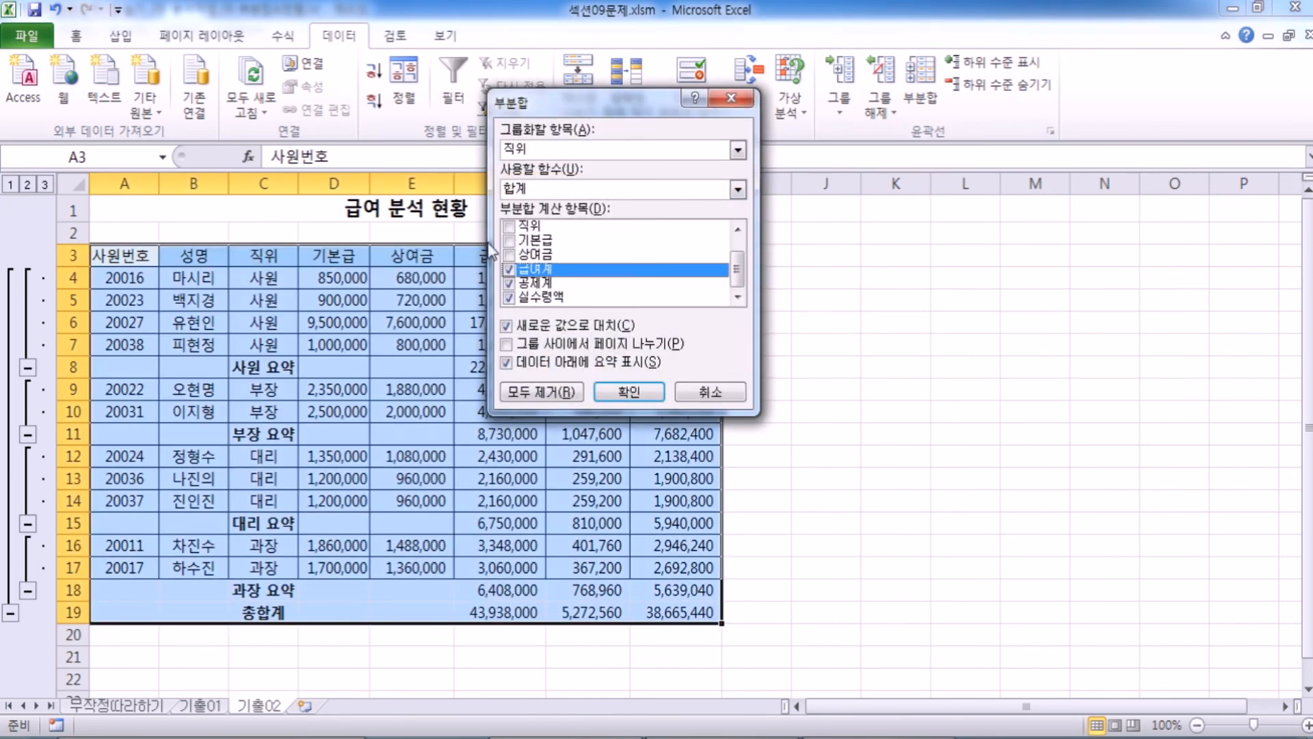
click(525, 190)
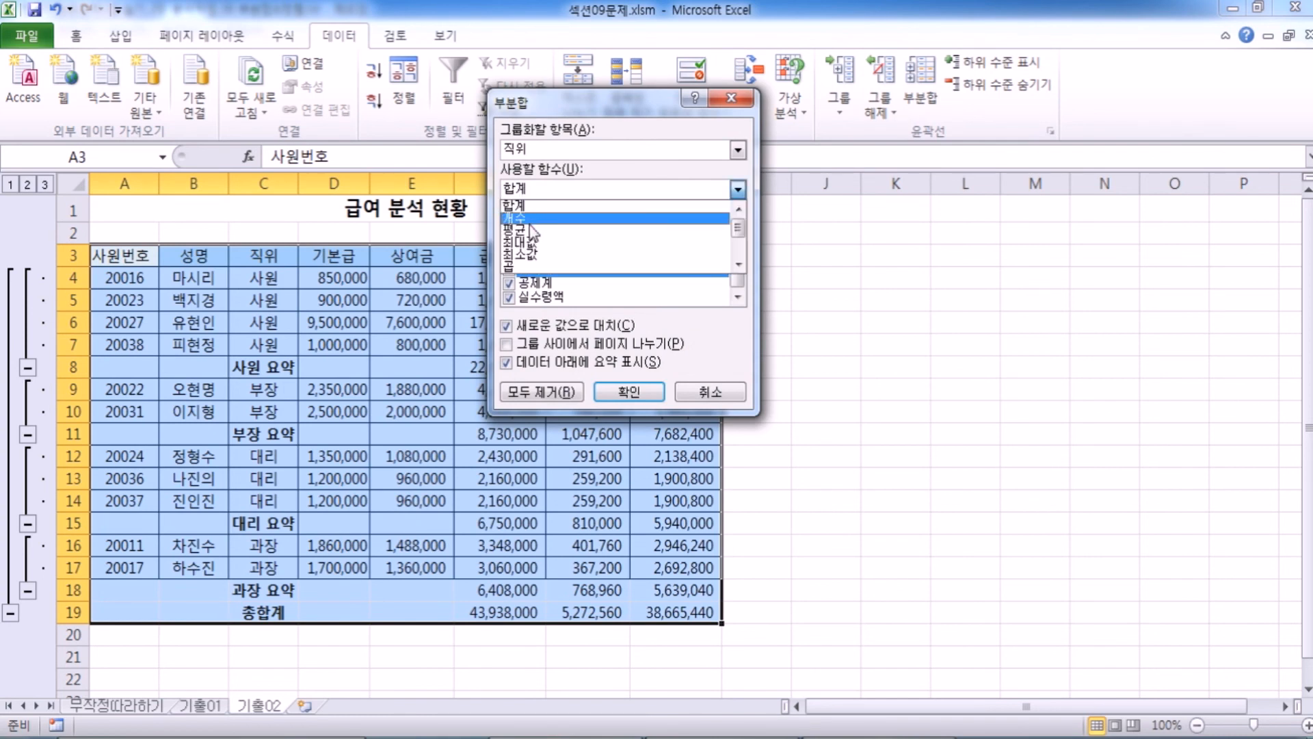
click(530, 231)
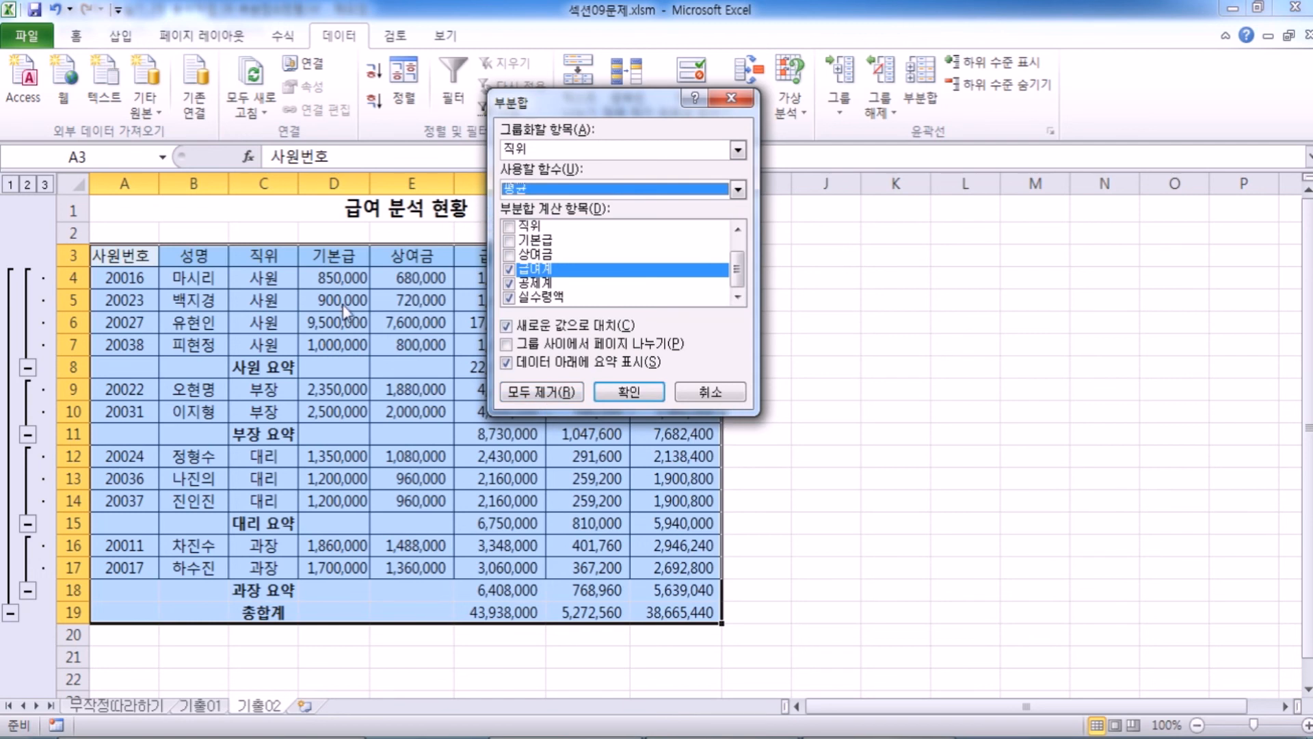
click(527, 327)
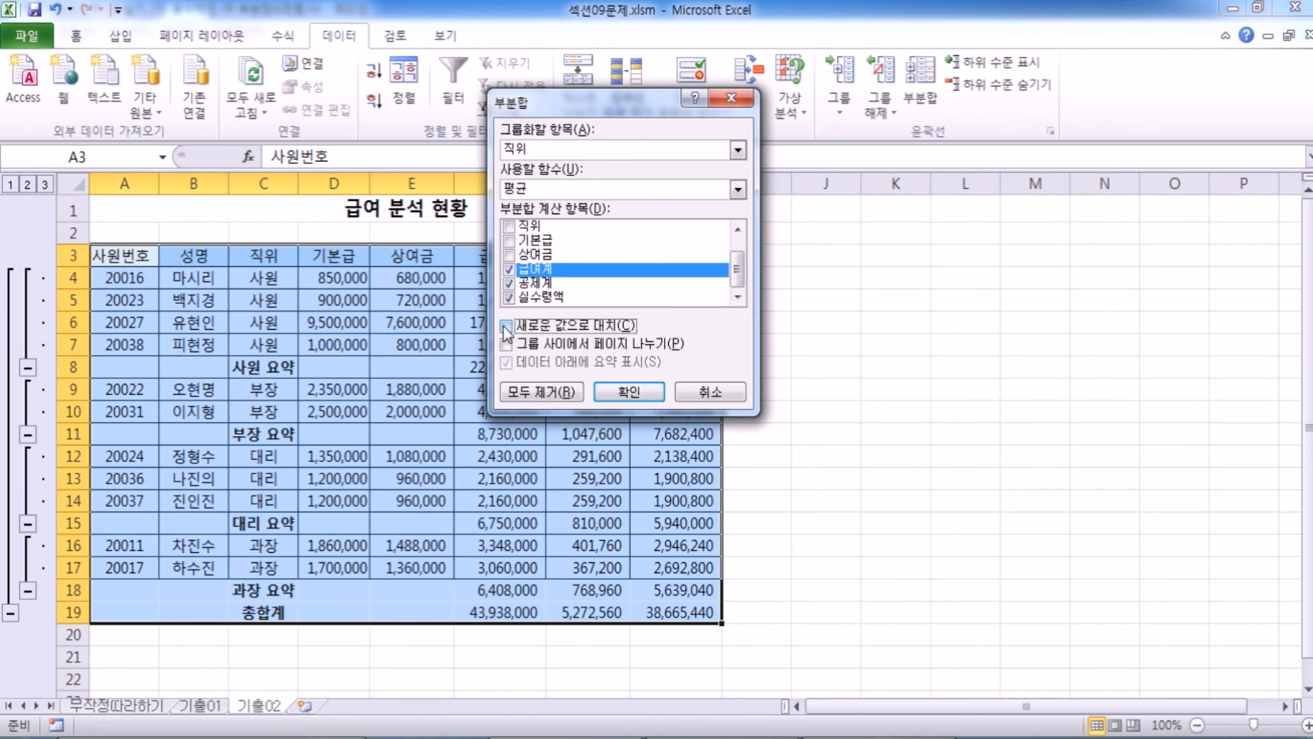
click(628, 393)
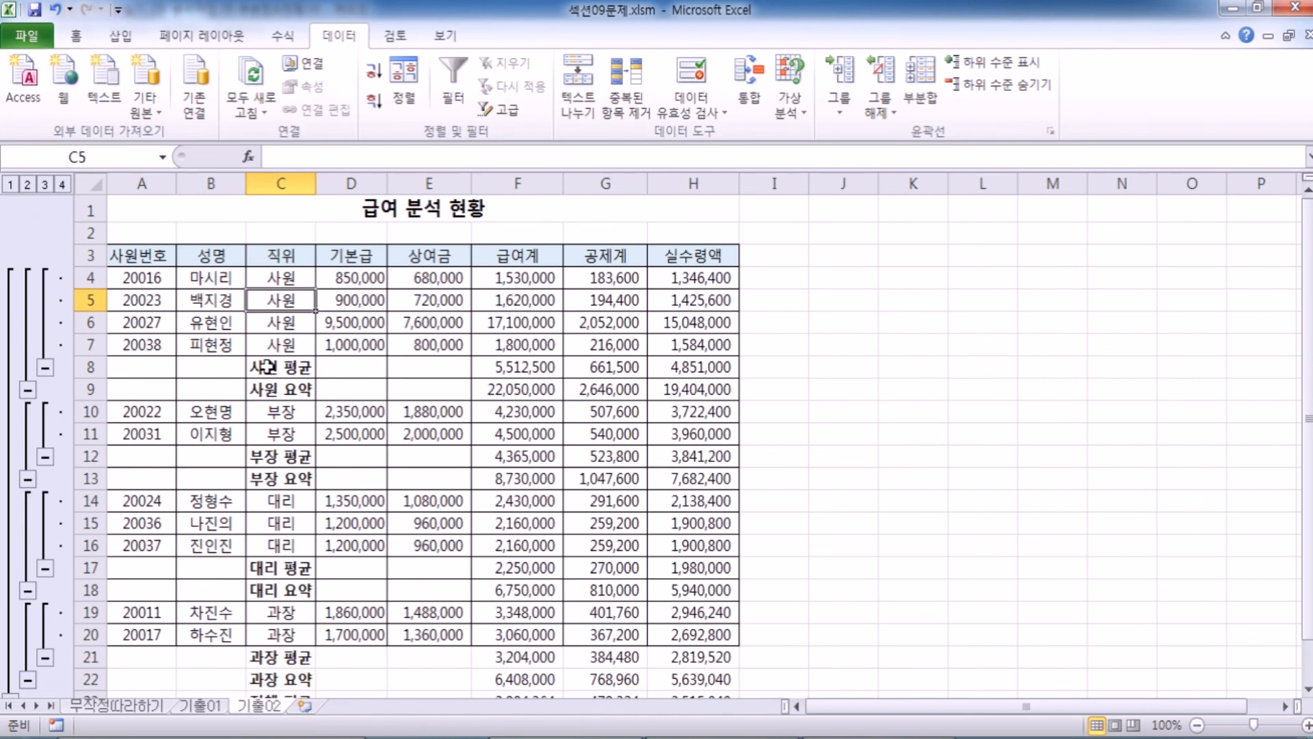
Change the 사원 요약 label in C9 to 사원 합계 and the 부장 요약 label in C13 to 부장 합계.
click(305, 389)
scroll(287, 482, down, 1)
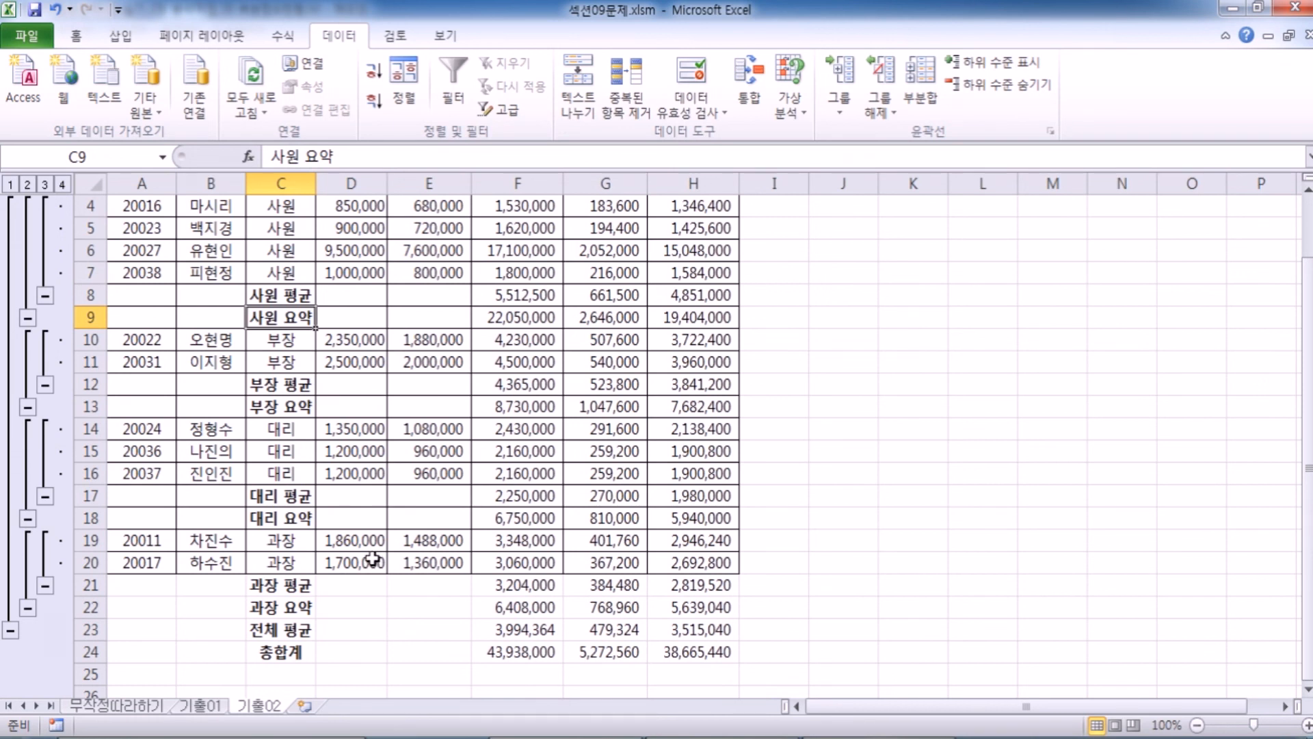
scroll(373, 559, up, 1)
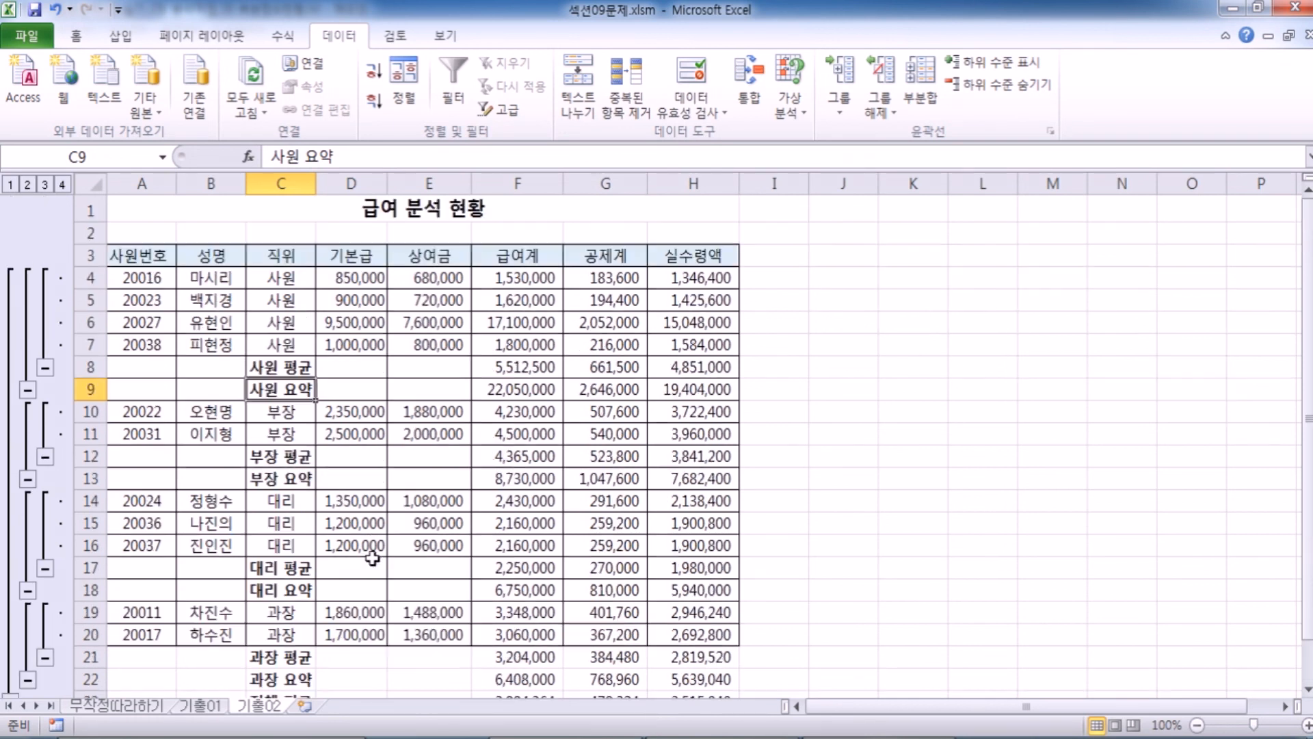
double_click(312, 157)
text(합계)
key(Return)
key(Return)
key(Return)
key(Return)
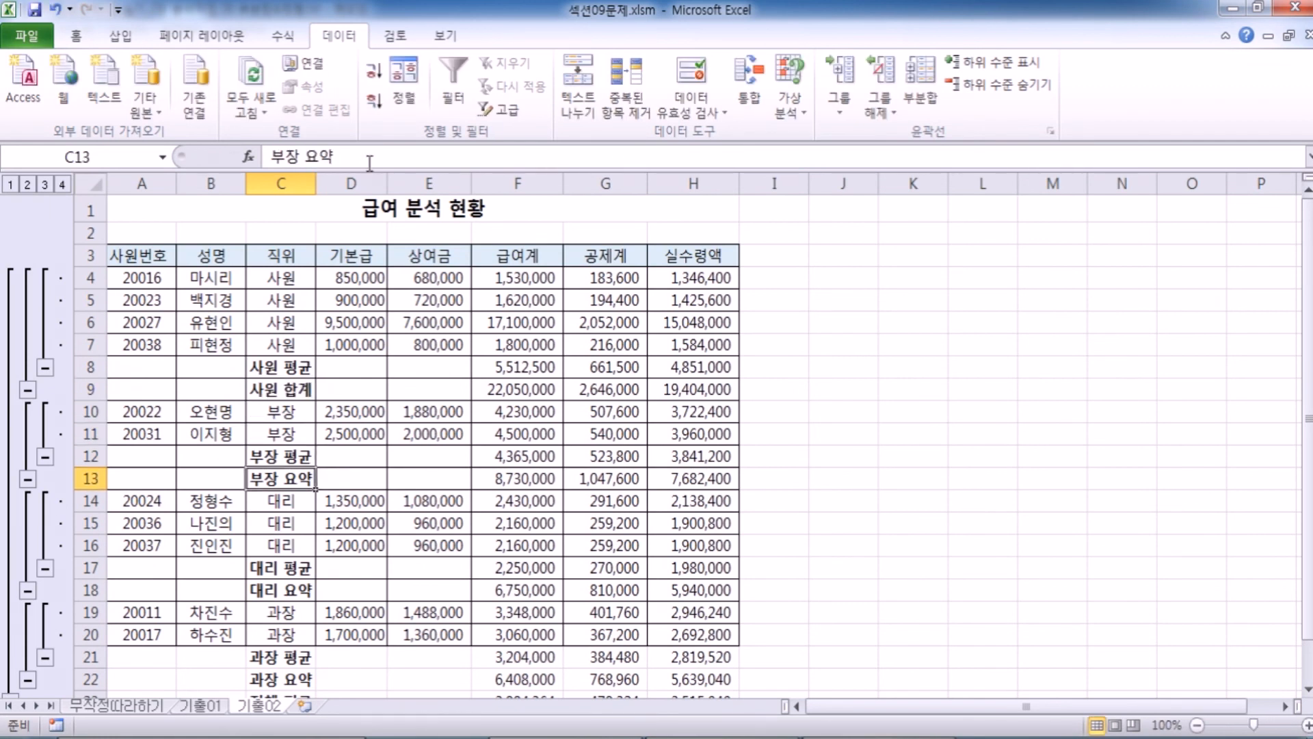
double_click(306, 156)
text(합계)
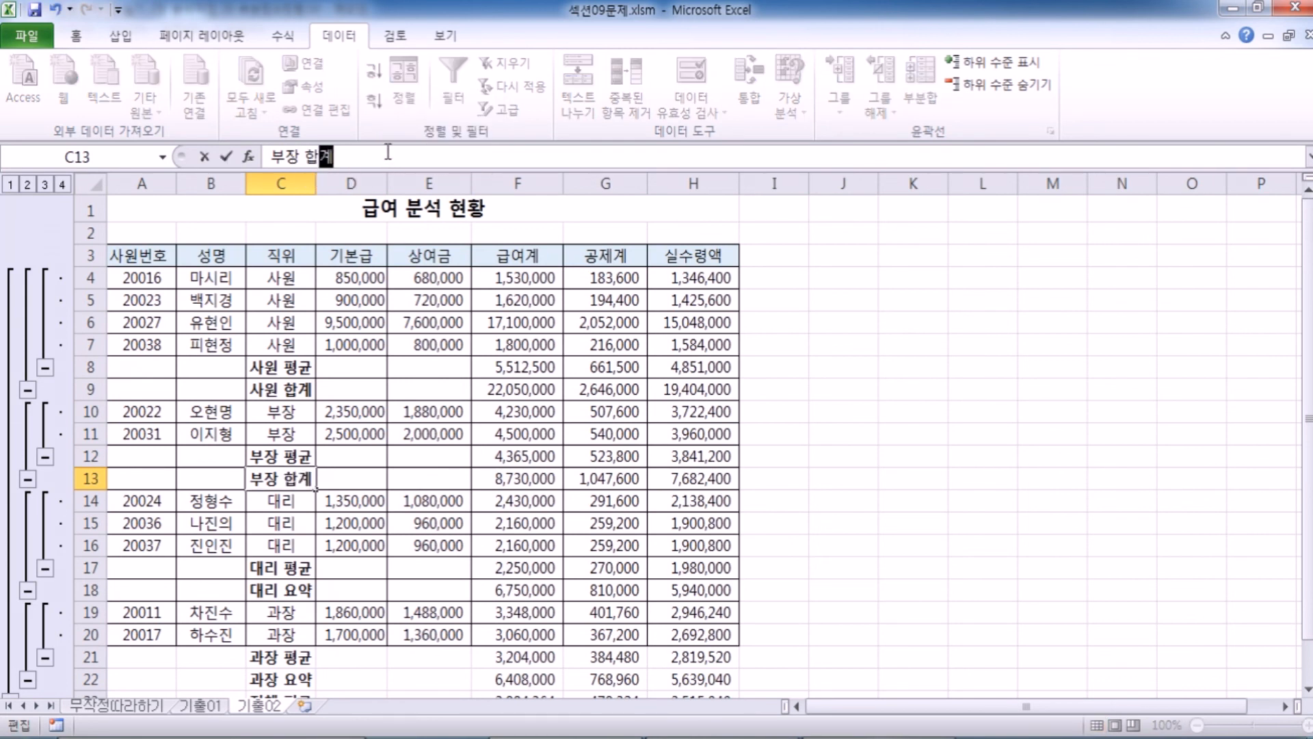
key(Return)
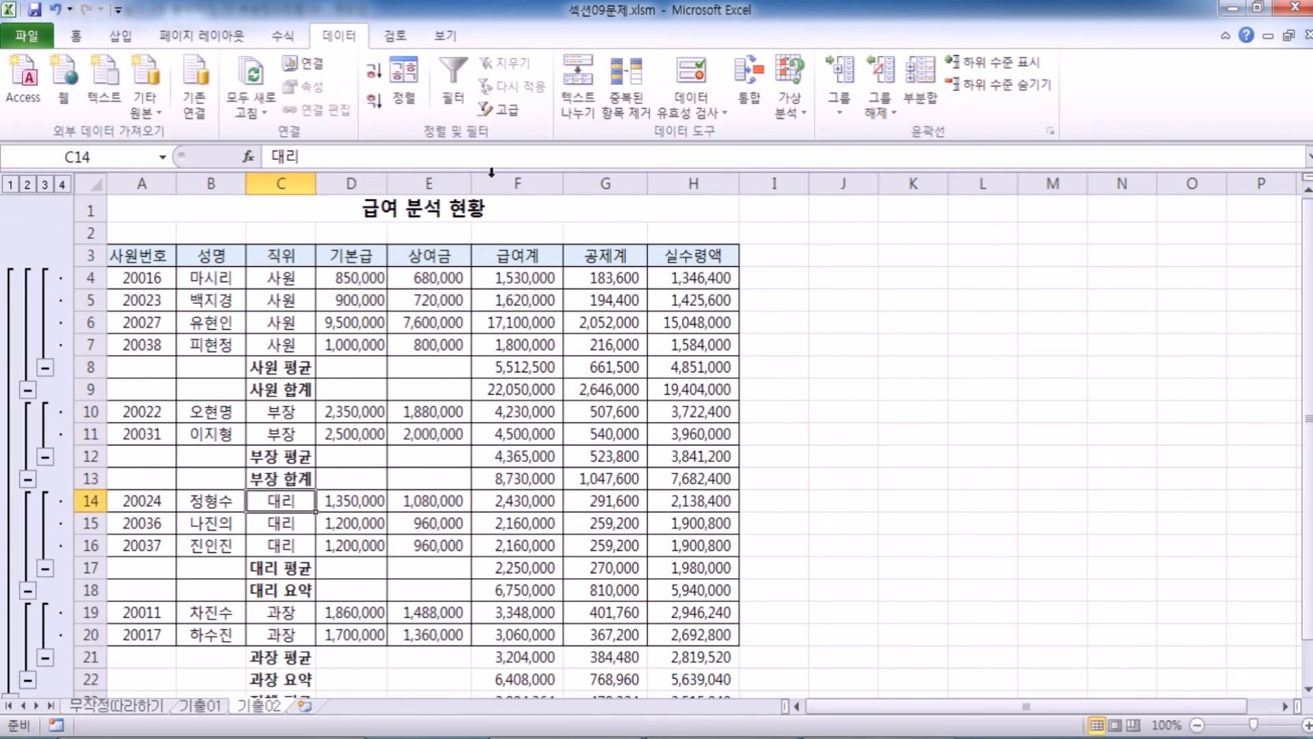
Change the 대리 요약 label in C18 to 대리 합계 and the 과장 요약 label in C22 to 과장 합계.
click(284, 582)
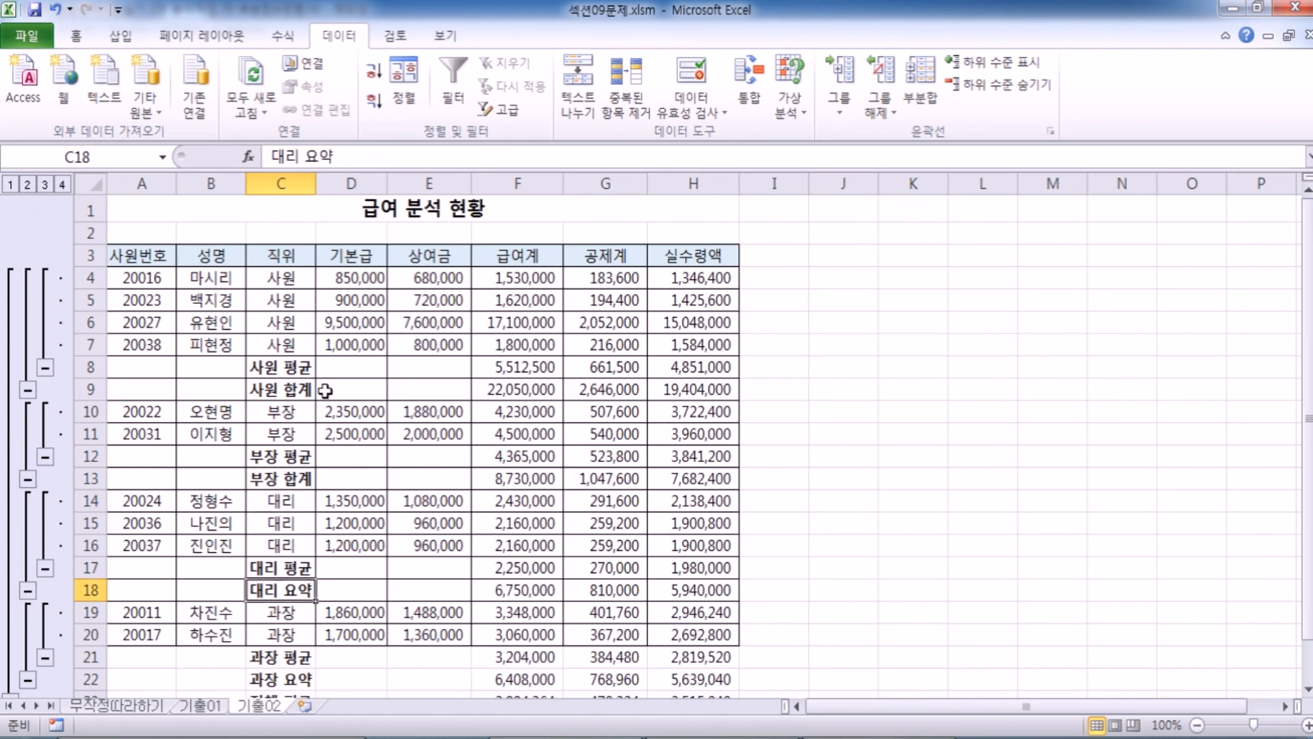
double_click(319, 157)
text(합계)
key(Return)
scroll(275, 295, down, 2)
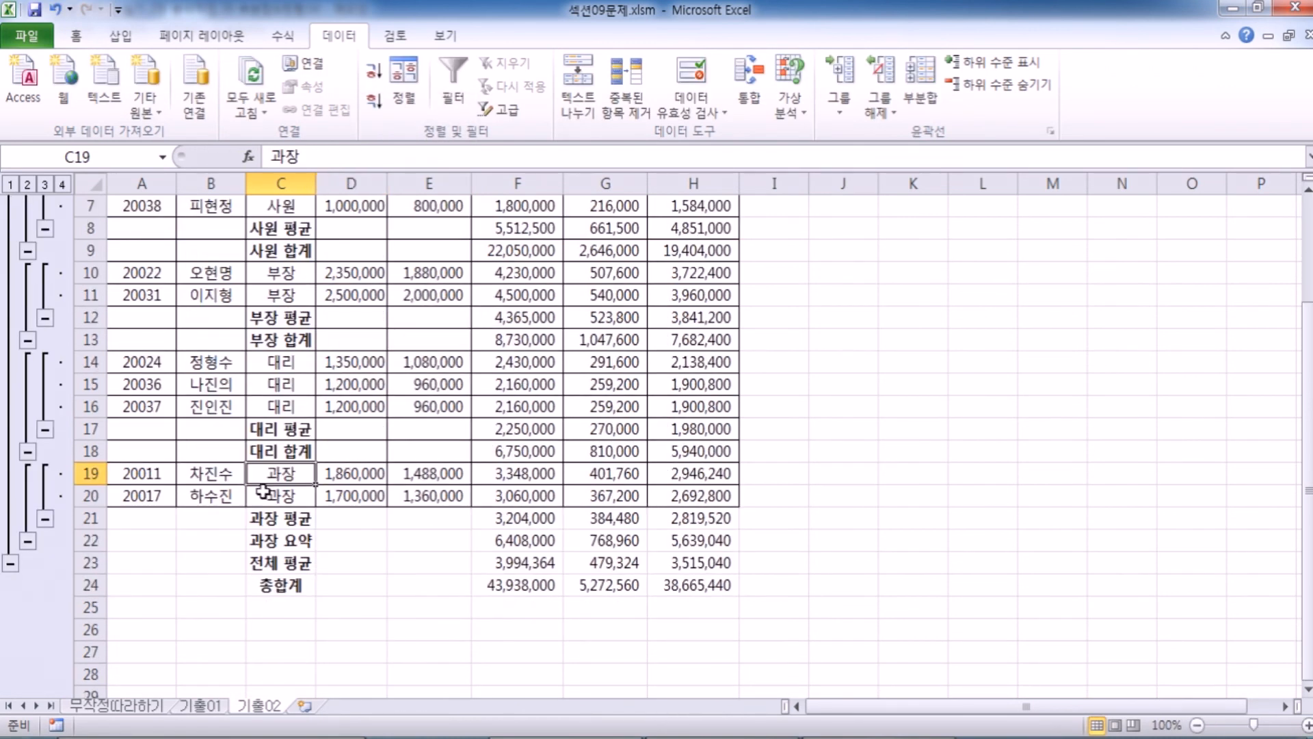
click(290, 539)
double_click(320, 157)
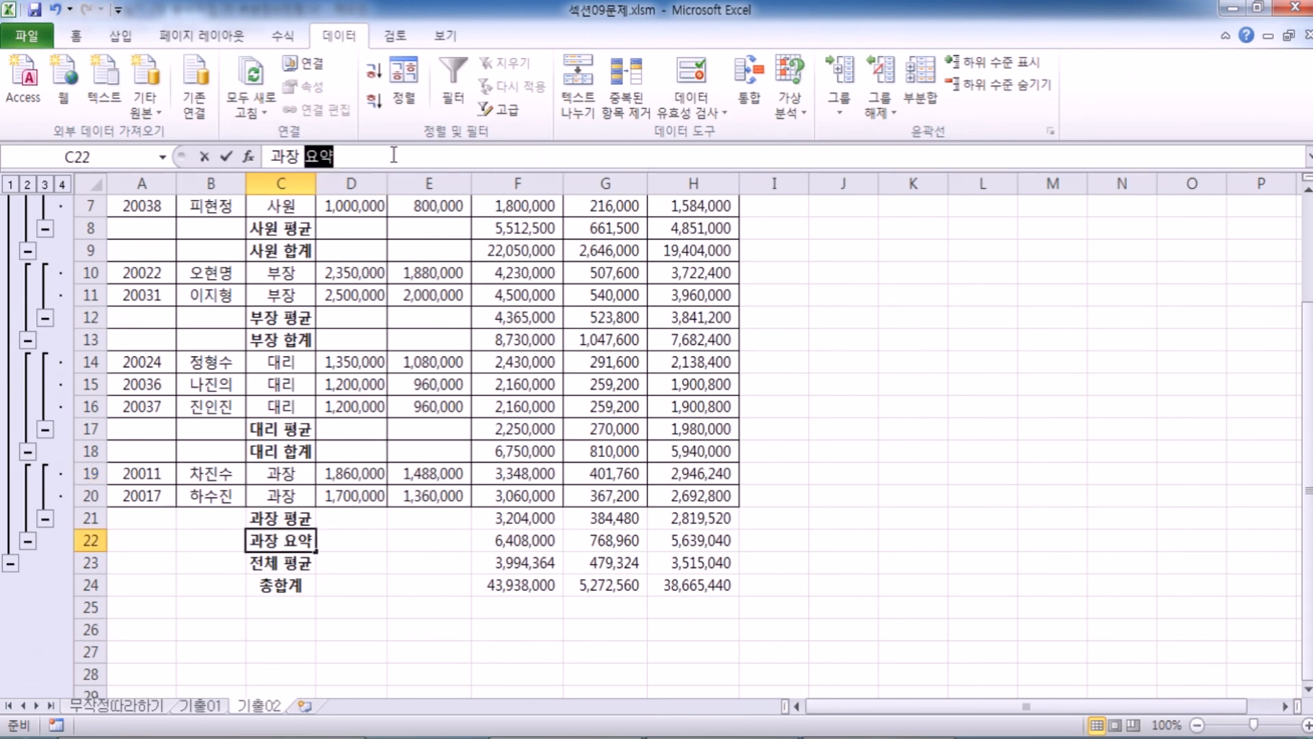
text(합ㄱㅖ)
key(Return)
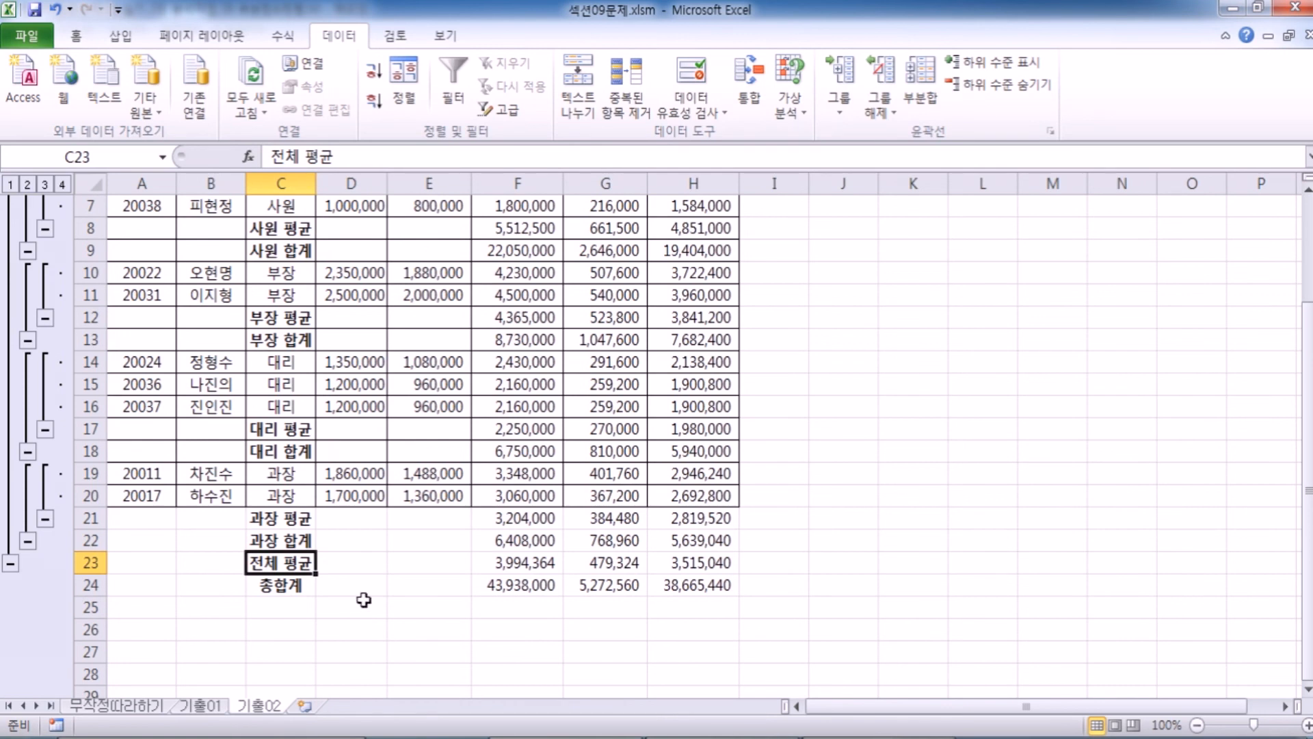
Review the 평균 and 합계 rows of the 급여 분석 현황 table down to the 총합계 row.
scroll(373, 612, down, 3)
scroll(342, 619, up, 4)
click(348, 651)
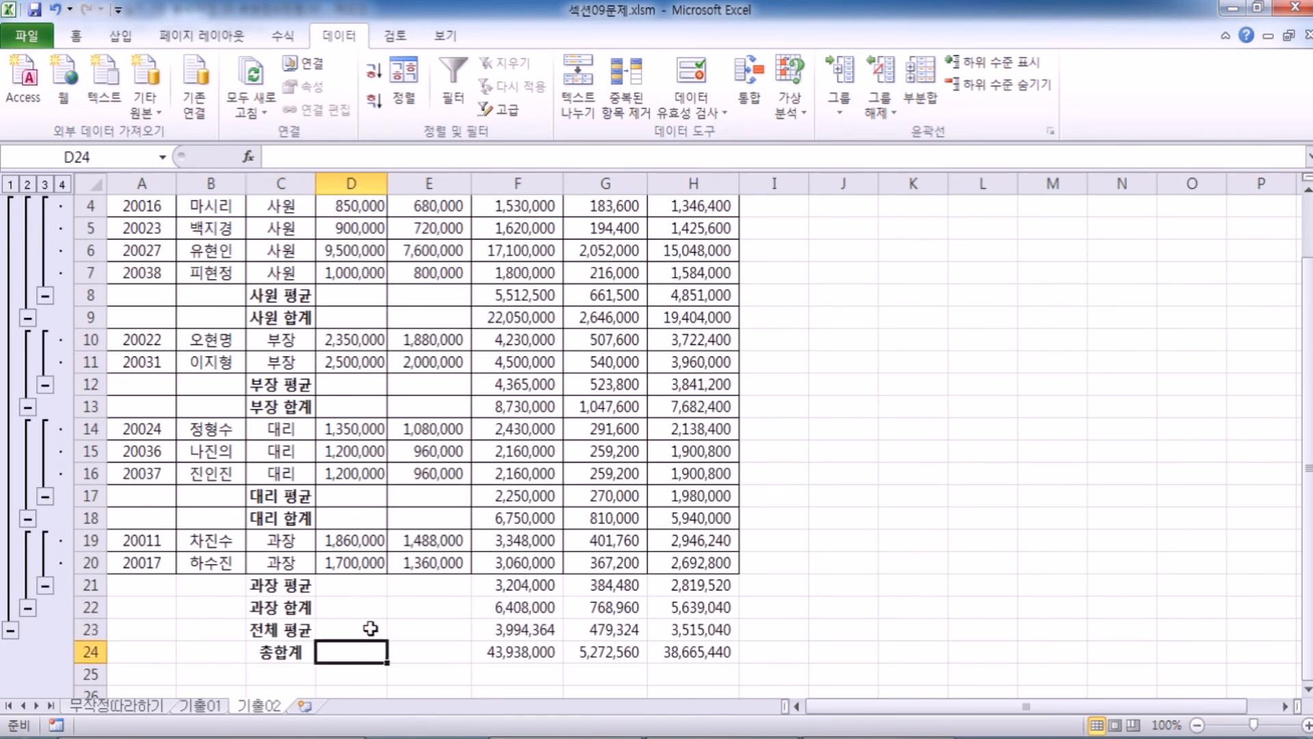
scroll(369, 622, down, 3)
scroll(373, 615, up, 4)
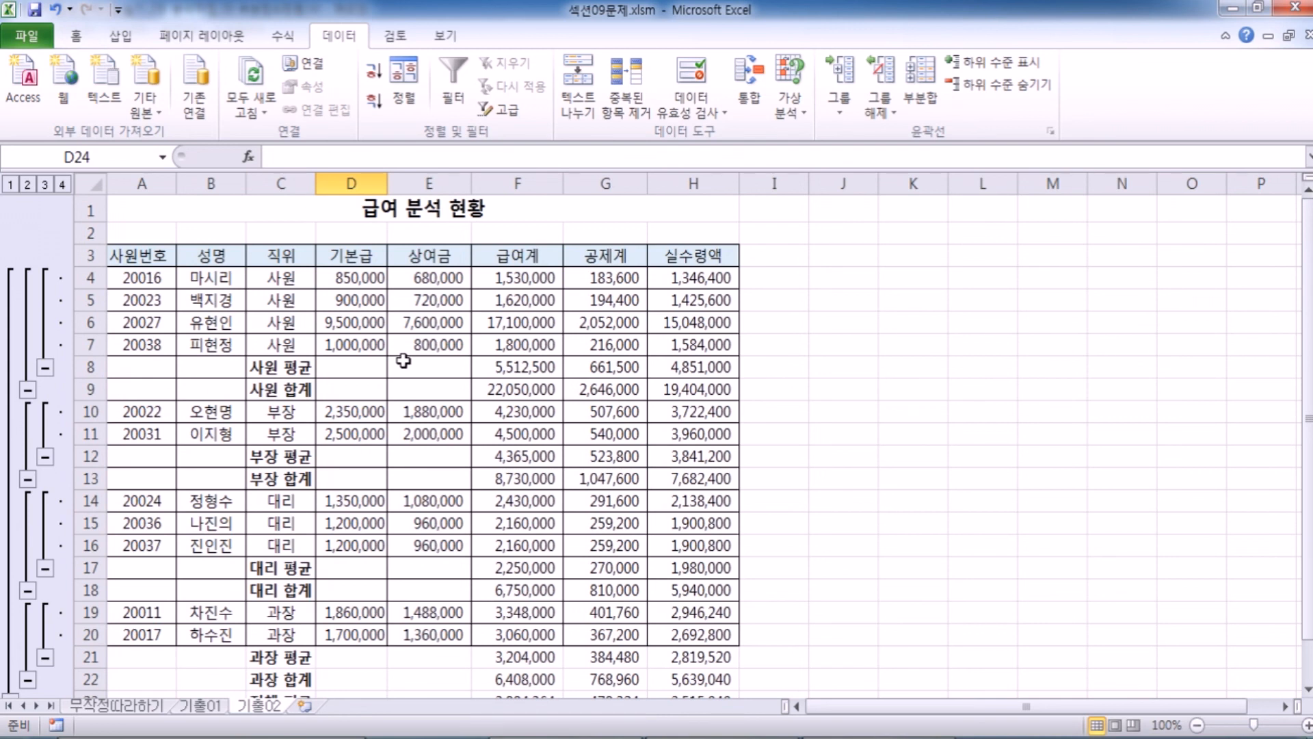
Switch to the 부분합&정렬 notes in Notepad and review the procedure, starting with selecting the grouping item and sorting it.
click(725, 736)
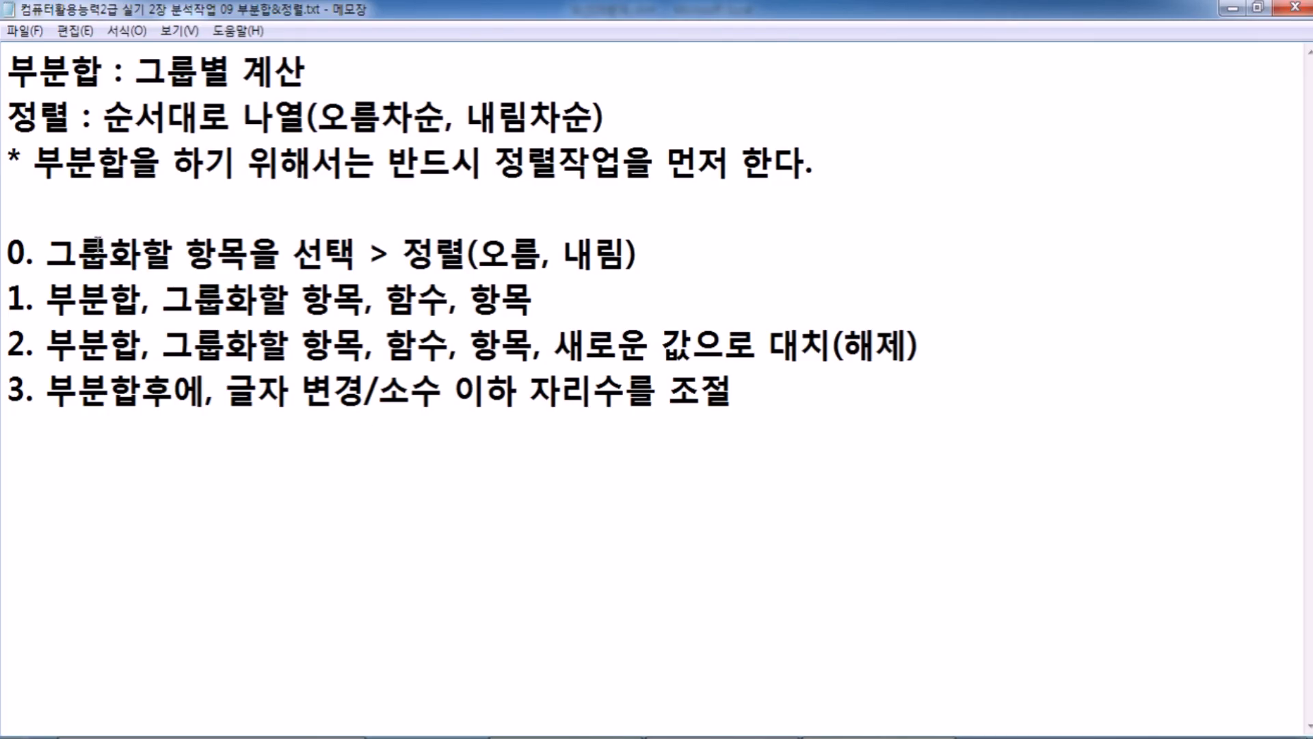
drag(78, 250, 325, 250)
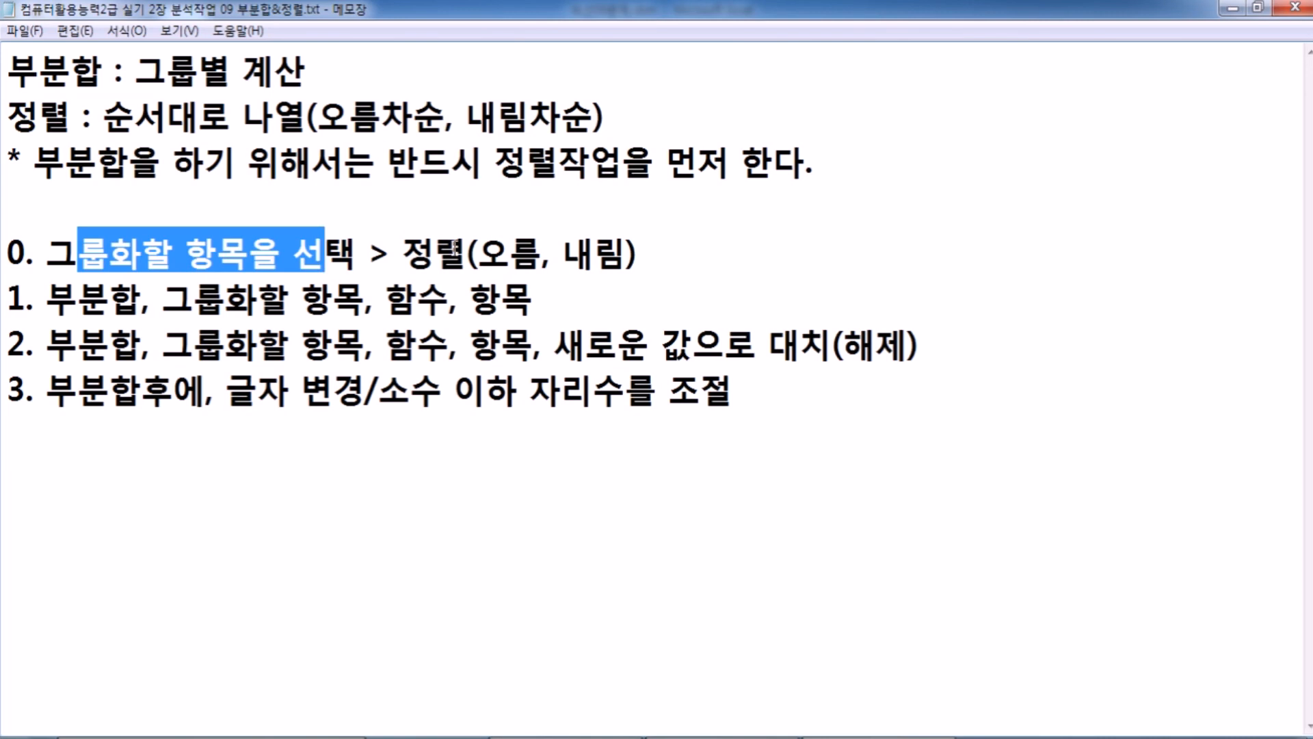
click(465, 247)
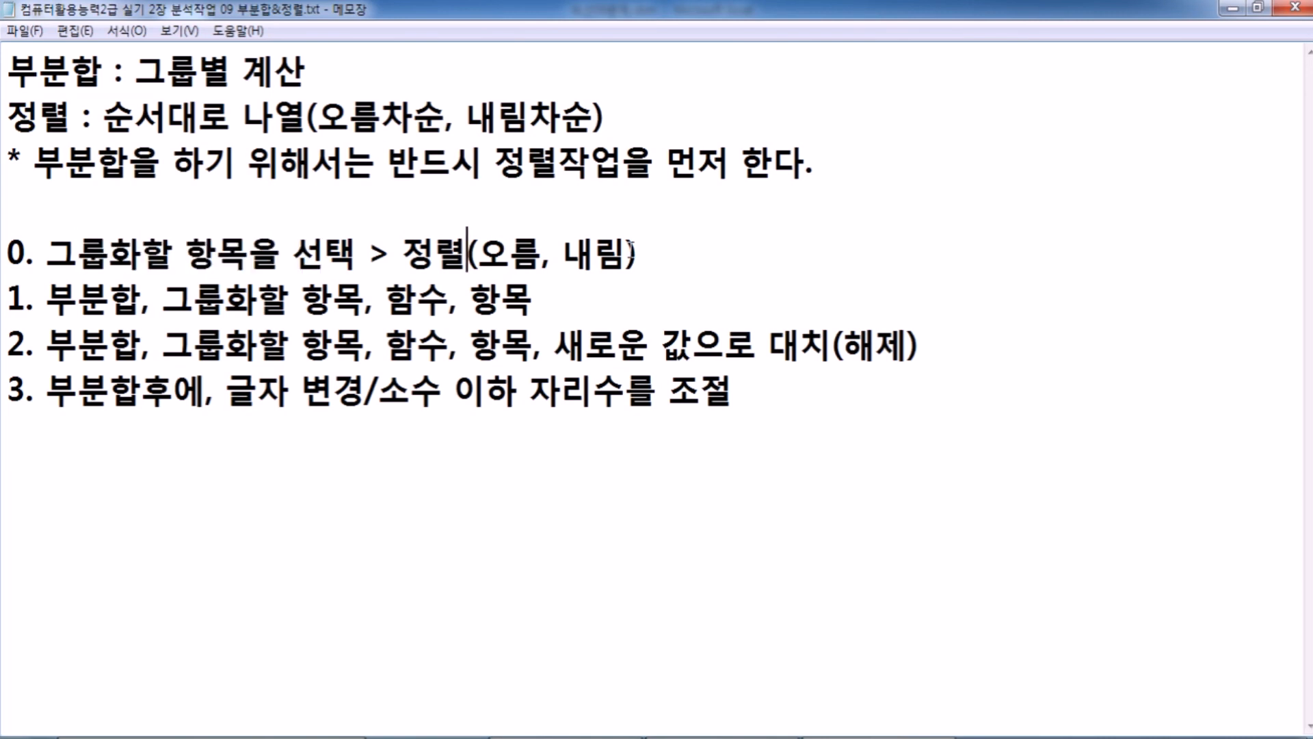